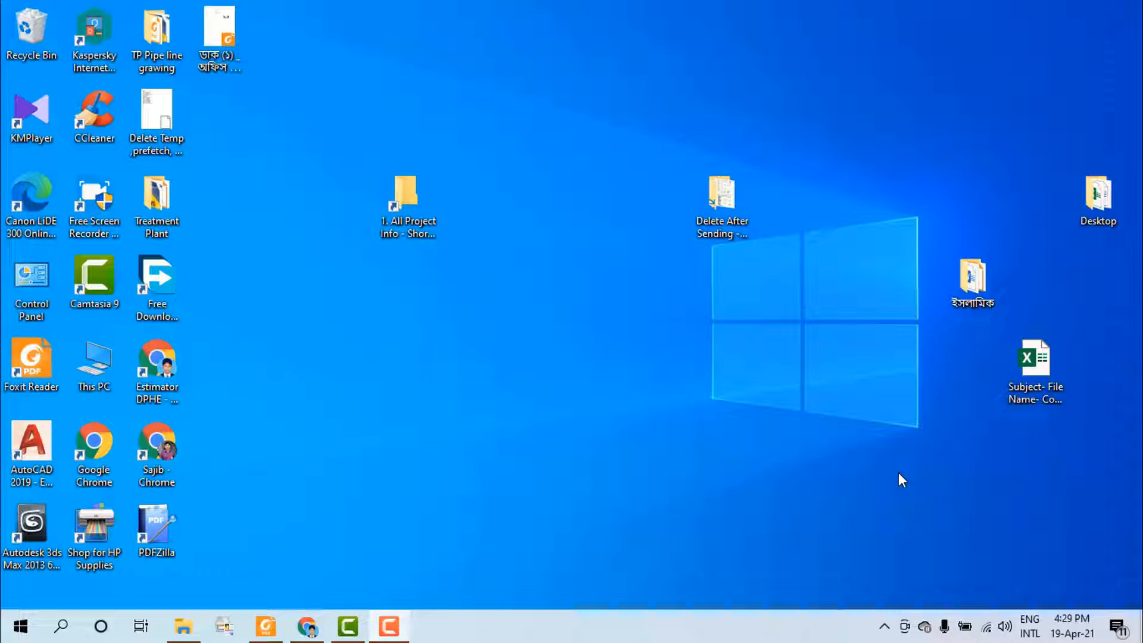
Open the "For CSV PSWSC- 1724-Chunarughat" workbook in Excel from the Delete After Sending subfolder "570990 PSWSC- 1724-Chunarughat"
{"action": "double_click", "coordinate": [734, 213]}
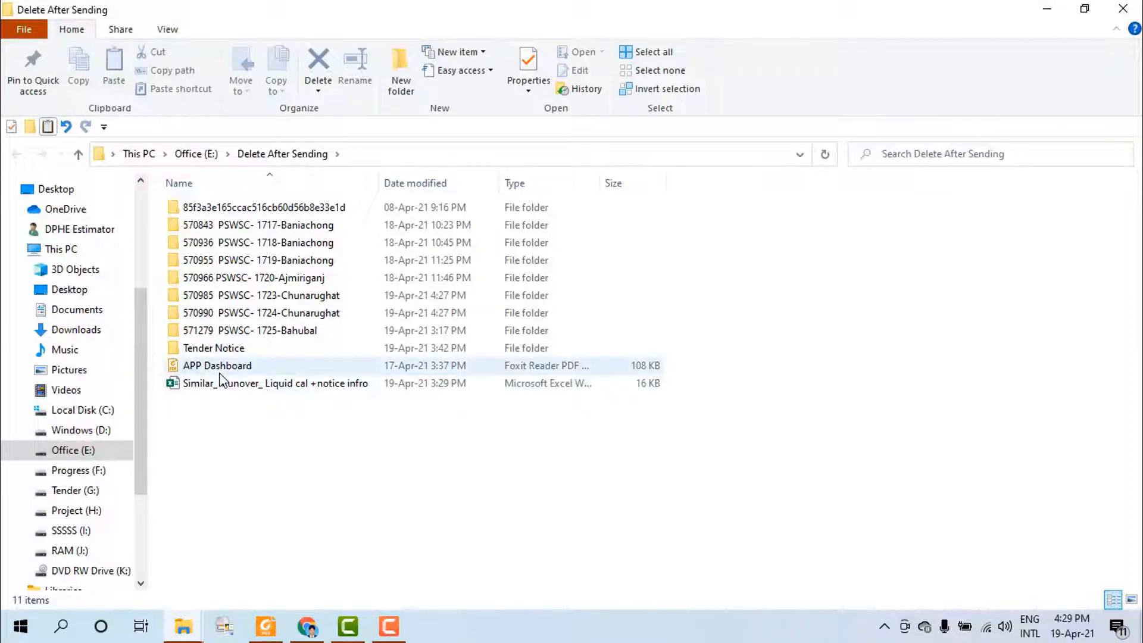
{"action": "double_click", "coordinate": [258, 319]}
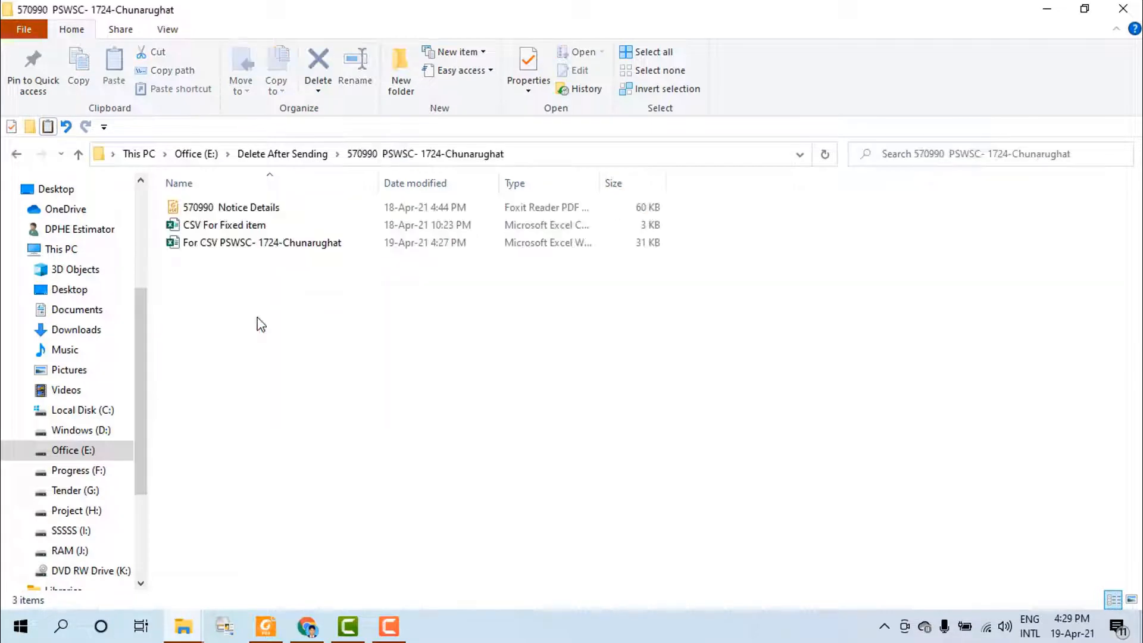
{"action": "left_click", "coordinate": [246, 249]}
{"action": "double_click", "coordinate": [246, 249]}
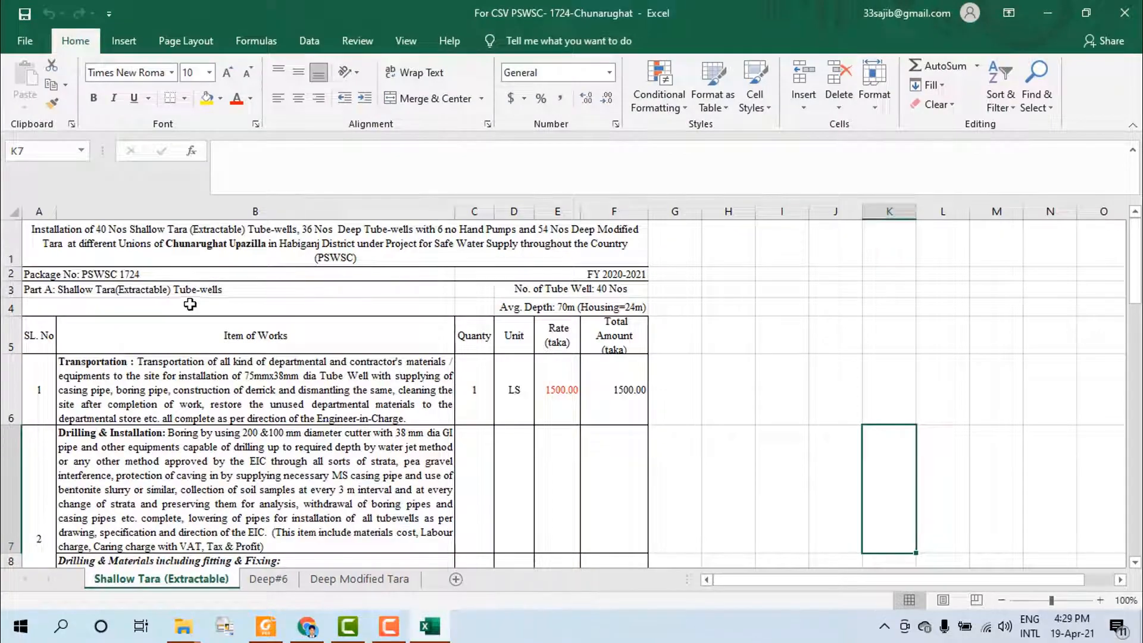
Review the header rows and itemised works on the Shallow Tara (Extractable) sheet
{"action": "scroll", "coordinate": [299, 404], "scroll_direction": "down", "scroll_amount": 2}
{"action": "scroll", "coordinate": [299, 404], "scroll_direction": "down", "scroll_amount": 9}
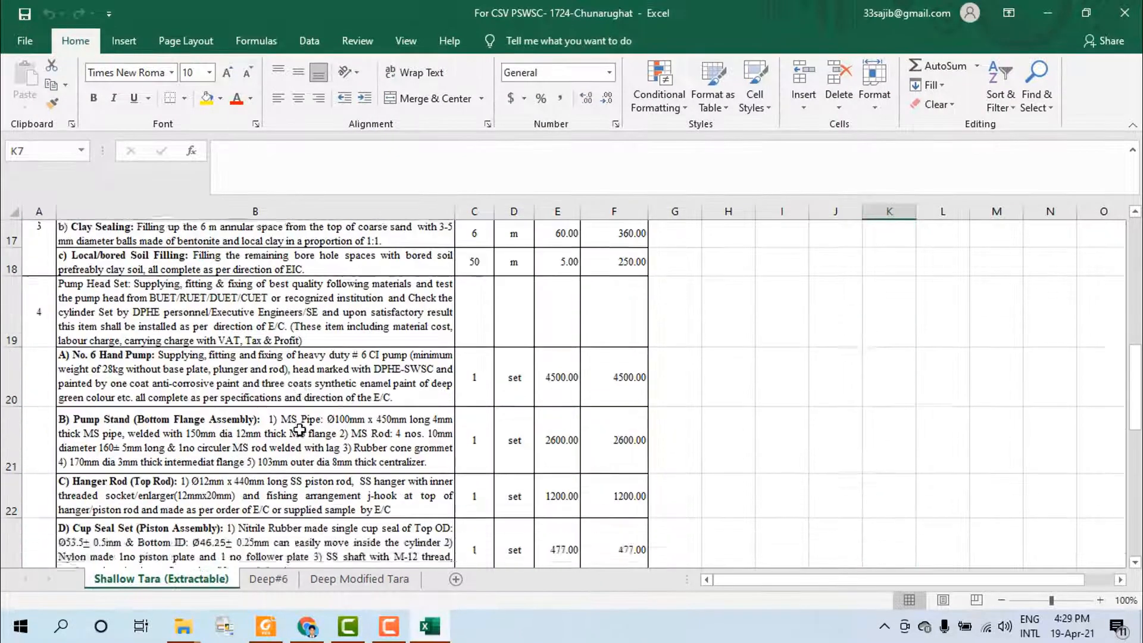
{"action": "scroll", "coordinate": [307, 472], "scroll_direction": "up", "scroll_amount": 1}
{"action": "scroll", "coordinate": [307, 472], "scroll_direction": "up", "scroll_amount": 10}
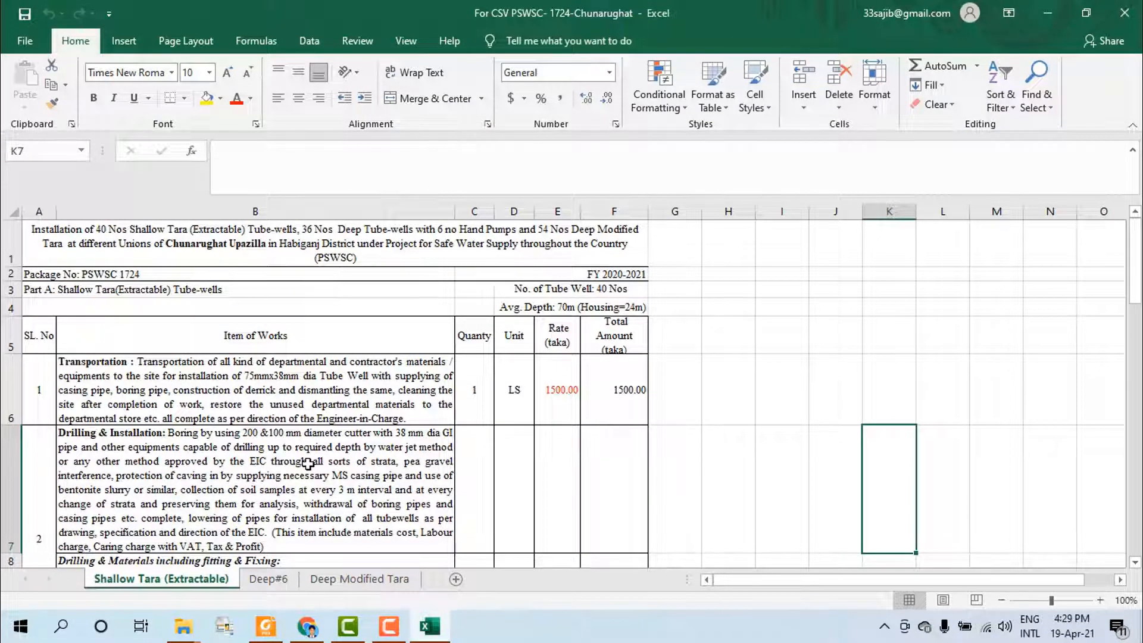
{"action": "scroll", "coordinate": [270, 395], "scroll_direction": "down", "scroll_amount": 2}
{"action": "scroll", "coordinate": [269, 395], "scroll_direction": "up", "scroll_amount": 2}
{"action": "scroll", "coordinate": [288, 398], "scroll_direction": "down", "scroll_amount": 2}
{"action": "scroll", "coordinate": [302, 485], "scroll_direction": "up", "scroll_amount": 2}
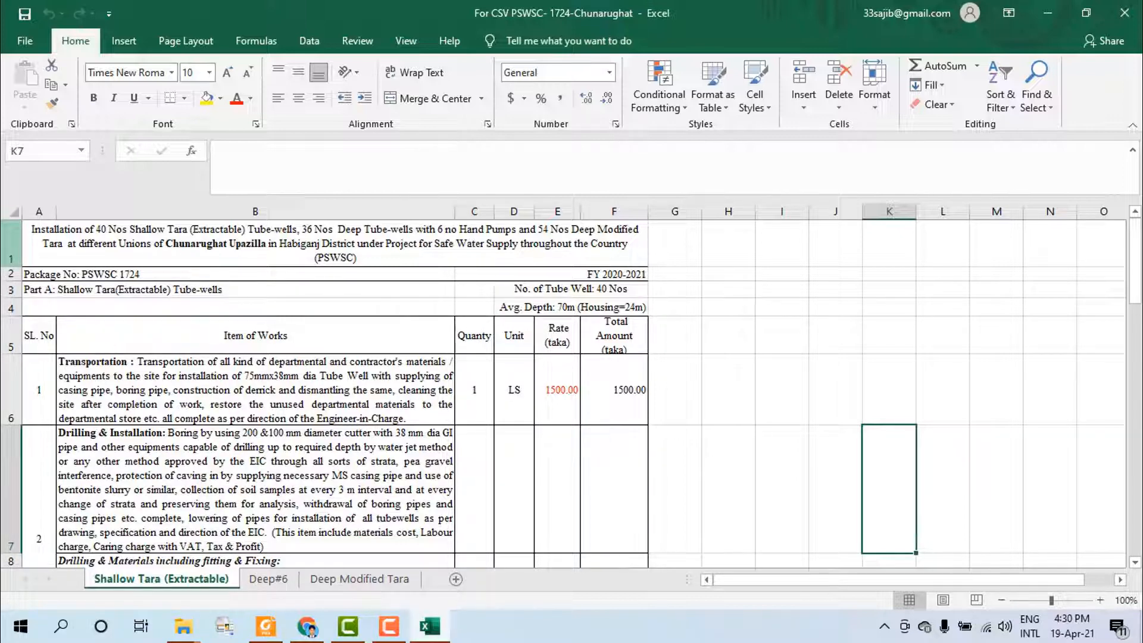
Delete the project title row and the average depth row above the table header
{"action": "left_click", "coordinate": [4, 235]}
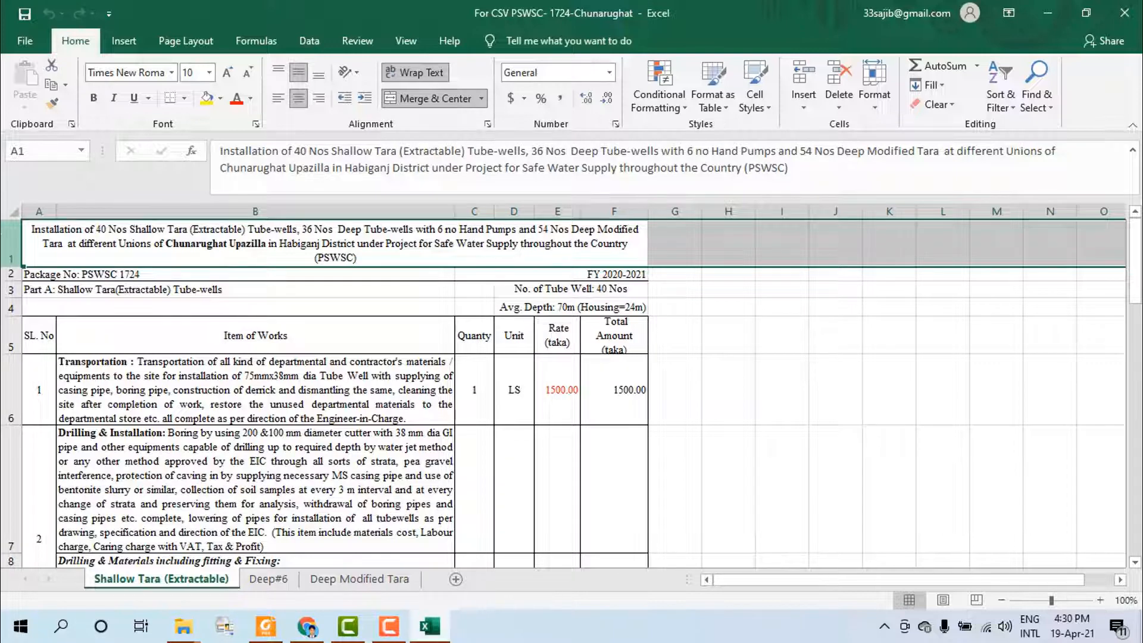
{"action": "key", "text": "ctrl+minus"}
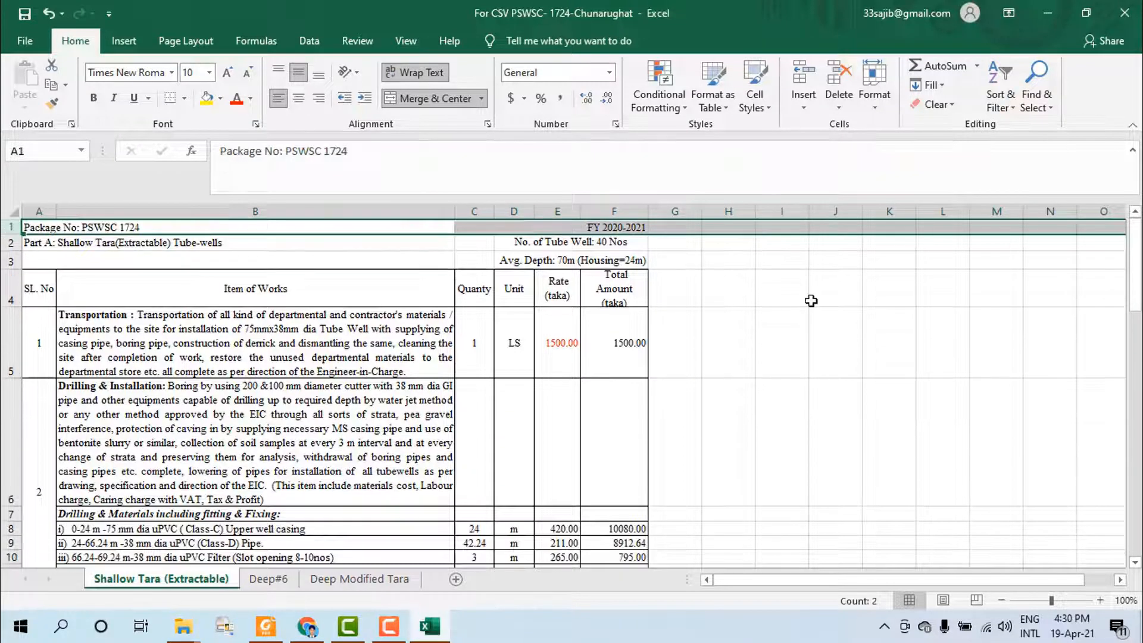
{"action": "left_click", "coordinate": [811, 301]}
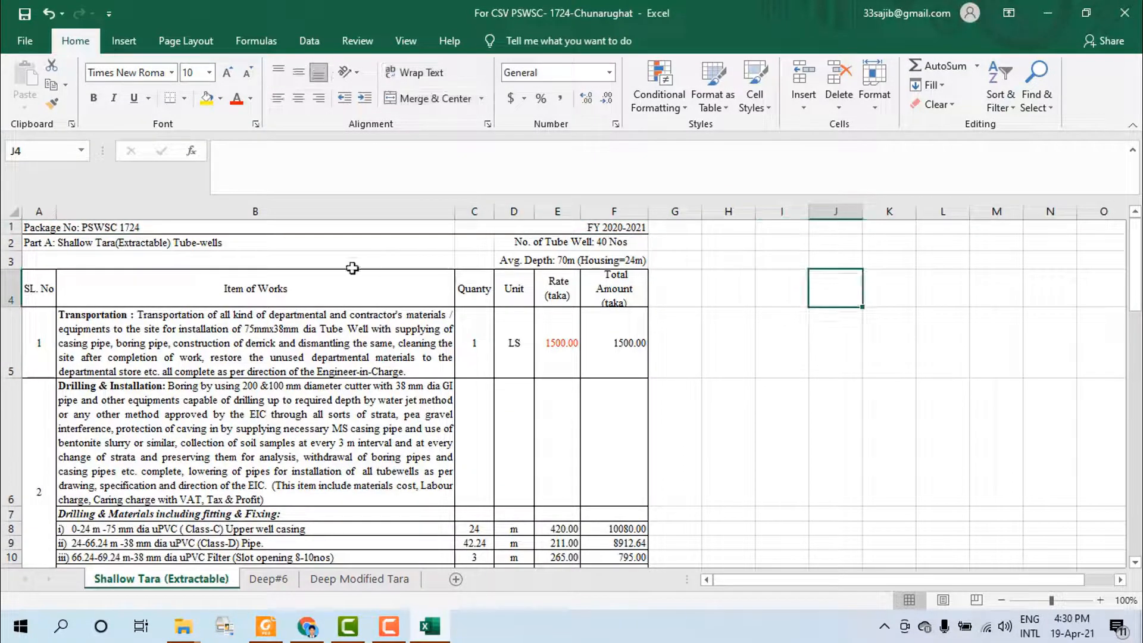
{"action": "left_click", "coordinate": [7, 261]}
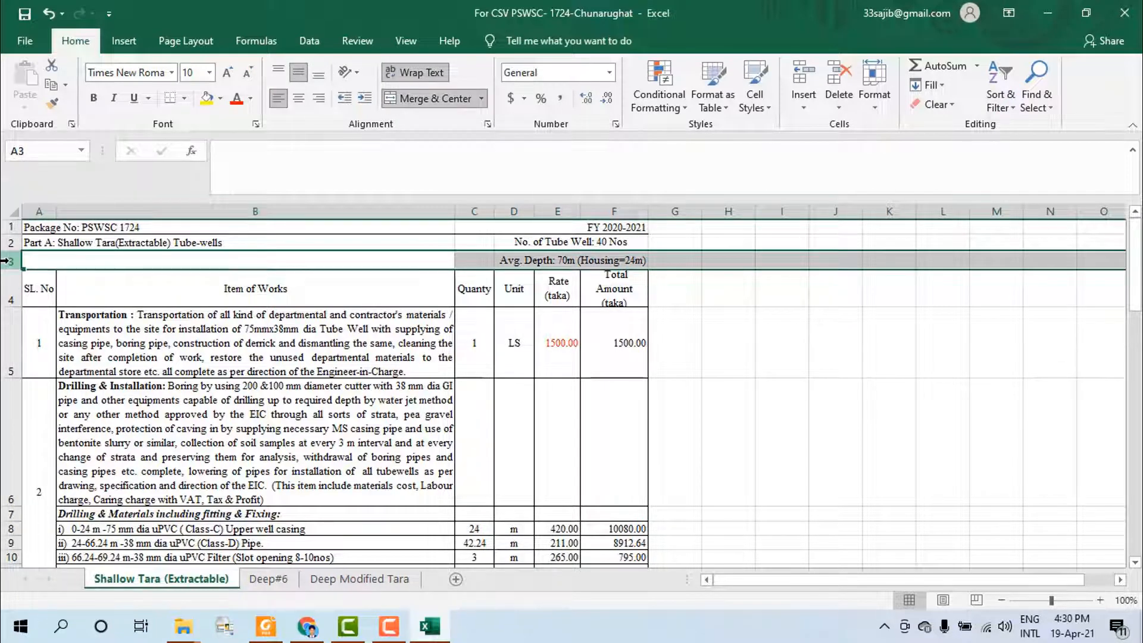
{"action": "key", "text": "ctrl+minus"}
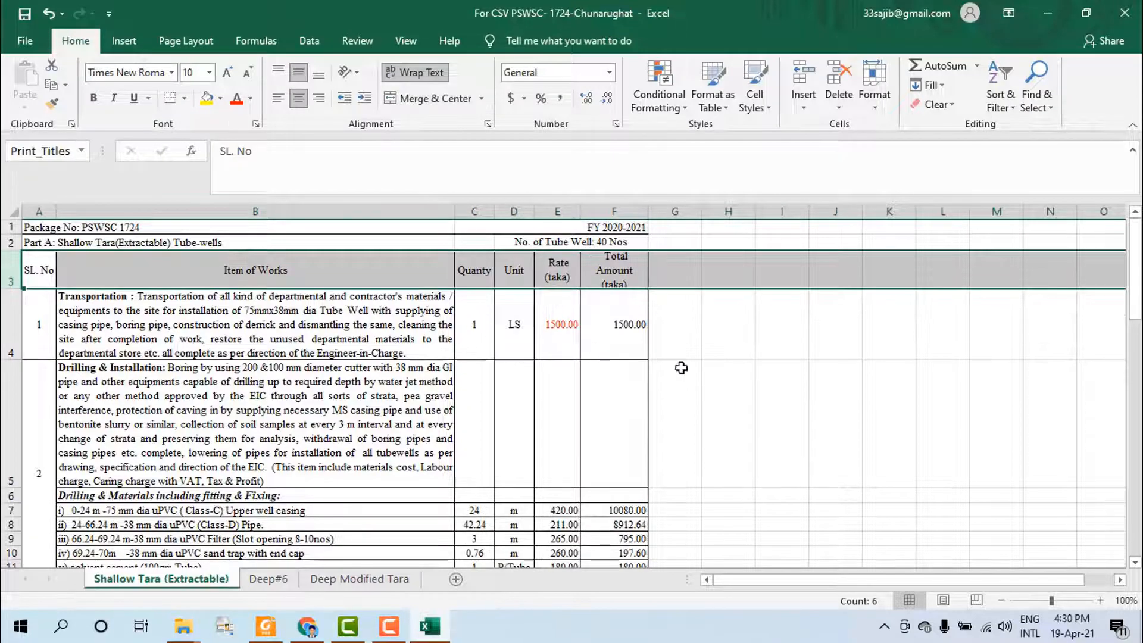
{"action": "left_click", "coordinate": [708, 370]}
Examine the whole tube-well item table from its header to the total cost rows and the empty area around it
{"action": "scroll", "coordinate": [350, 395], "scroll_direction": "down", "scroll_amount": 9}
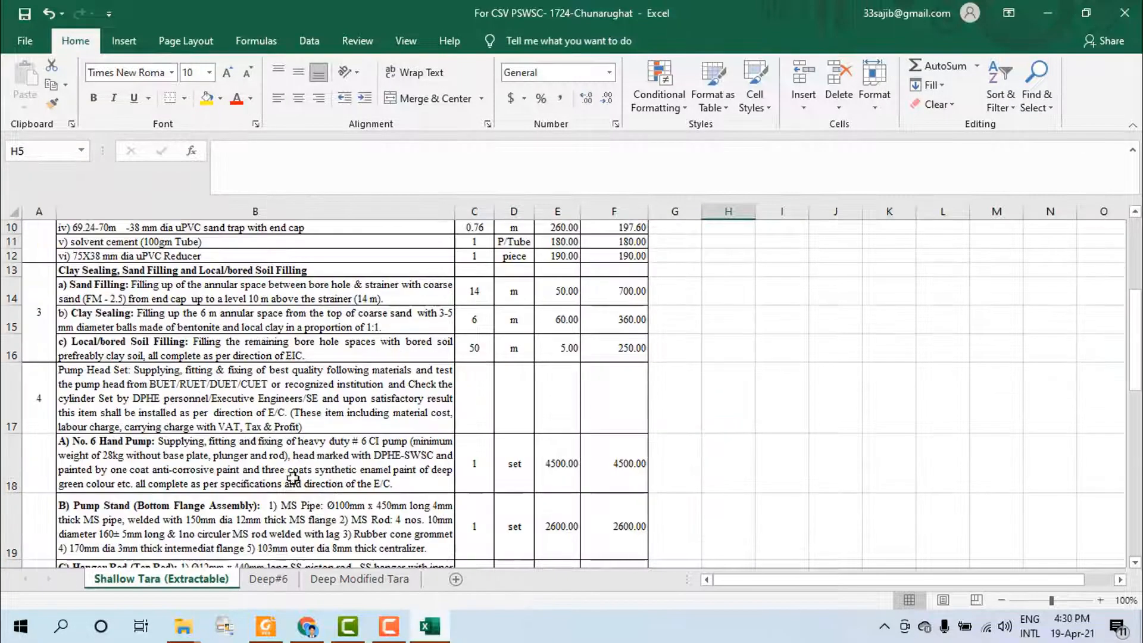
{"action": "scroll", "coordinate": [290, 480], "scroll_direction": "down", "scroll_amount": 2}
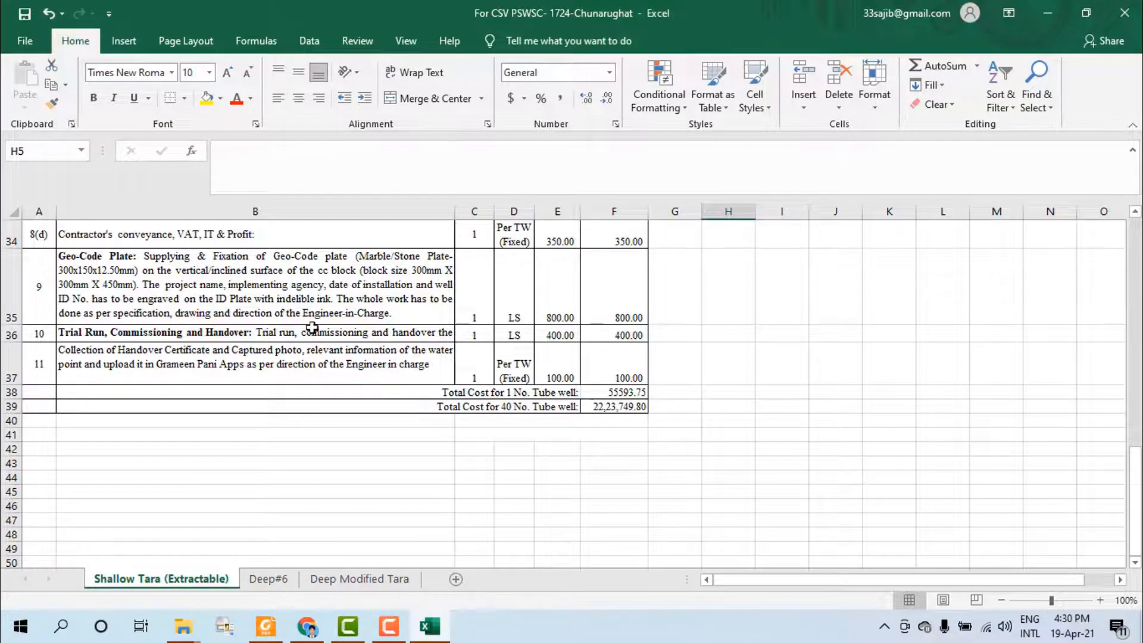
{"action": "scroll", "coordinate": [309, 327], "scroll_direction": "up", "scroll_amount": 11}
{"action": "scroll", "coordinate": [328, 374], "scroll_direction": "down", "scroll_amount": 4}
{"action": "scroll", "coordinate": [327, 374], "scroll_direction": "down", "scroll_amount": 8}
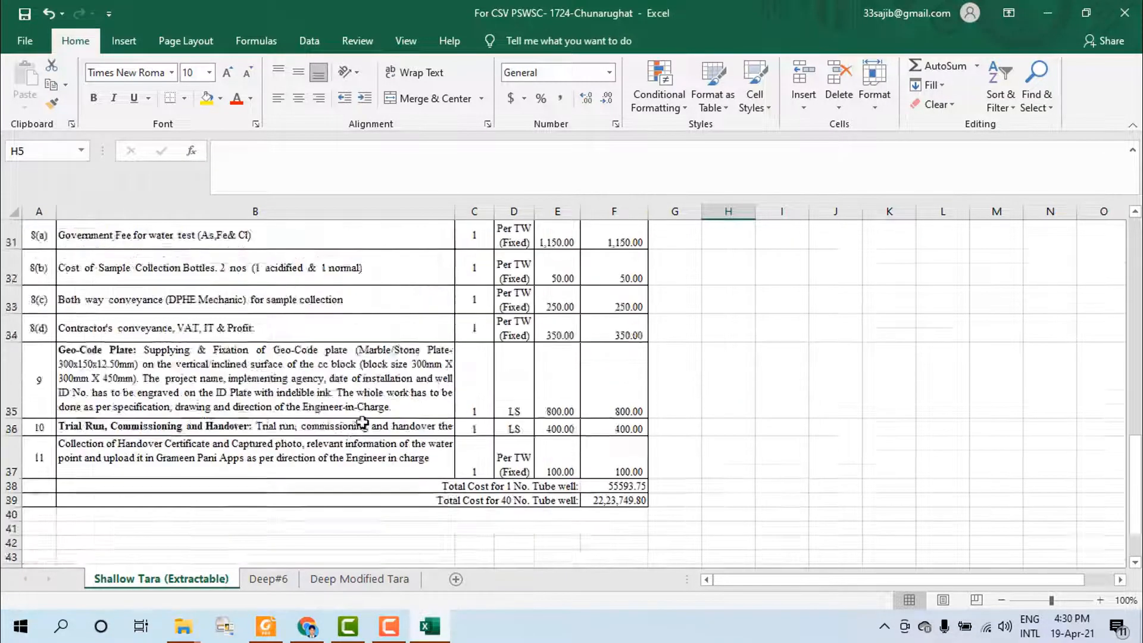
{"action": "scroll", "coordinate": [371, 401], "scroll_direction": "up", "scroll_amount": 1}
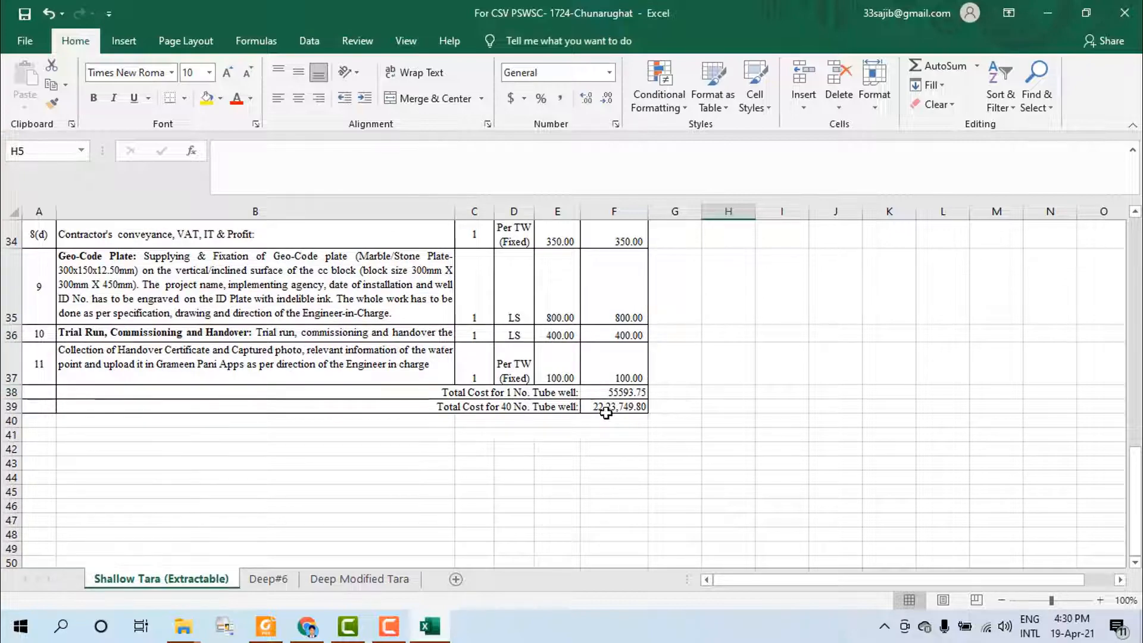
{"action": "scroll", "coordinate": [606, 412], "scroll_direction": "up", "scroll_amount": 11}
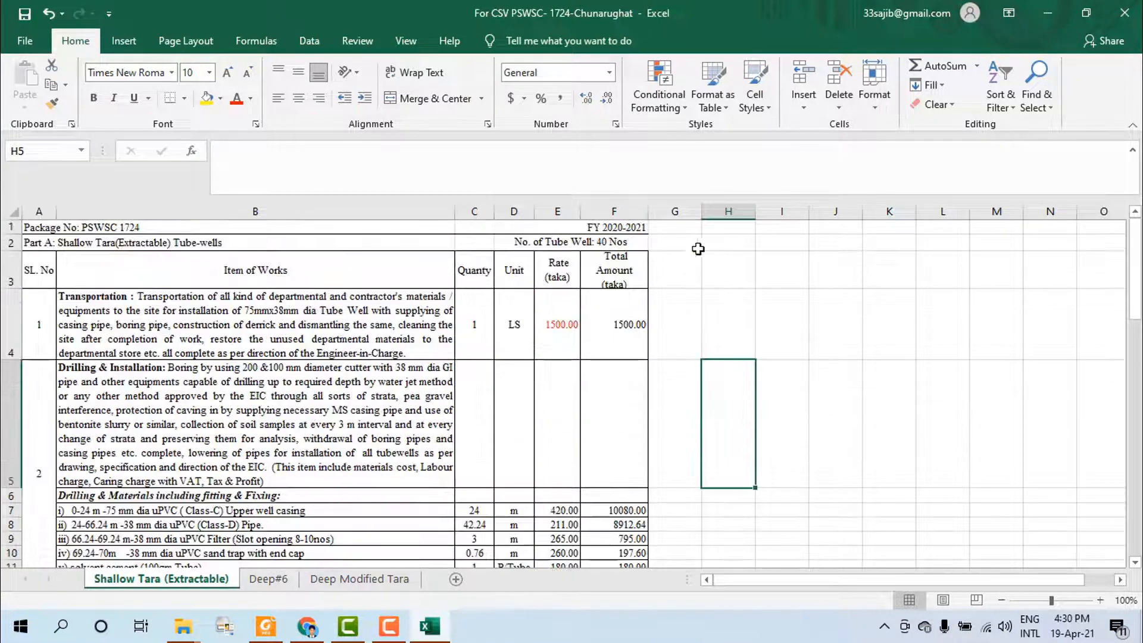
{"action": "scroll", "coordinate": [695, 405], "scroll_direction": "down", "scroll_amount": 7}
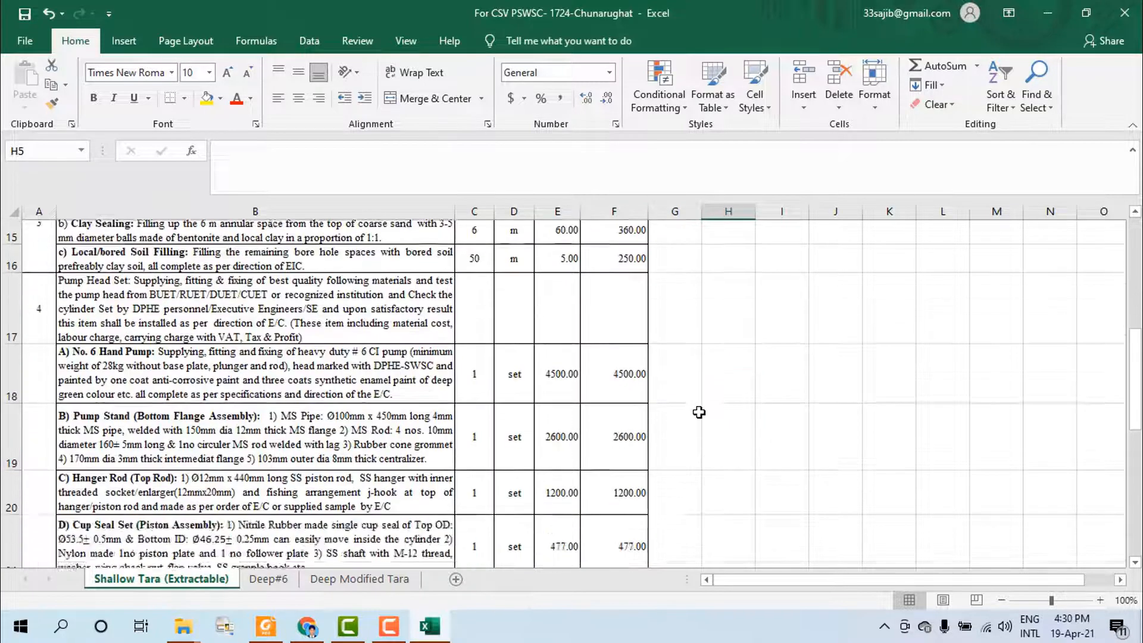
{"action": "scroll", "coordinate": [834, 421], "scroll_direction": "up", "scroll_amount": 7}
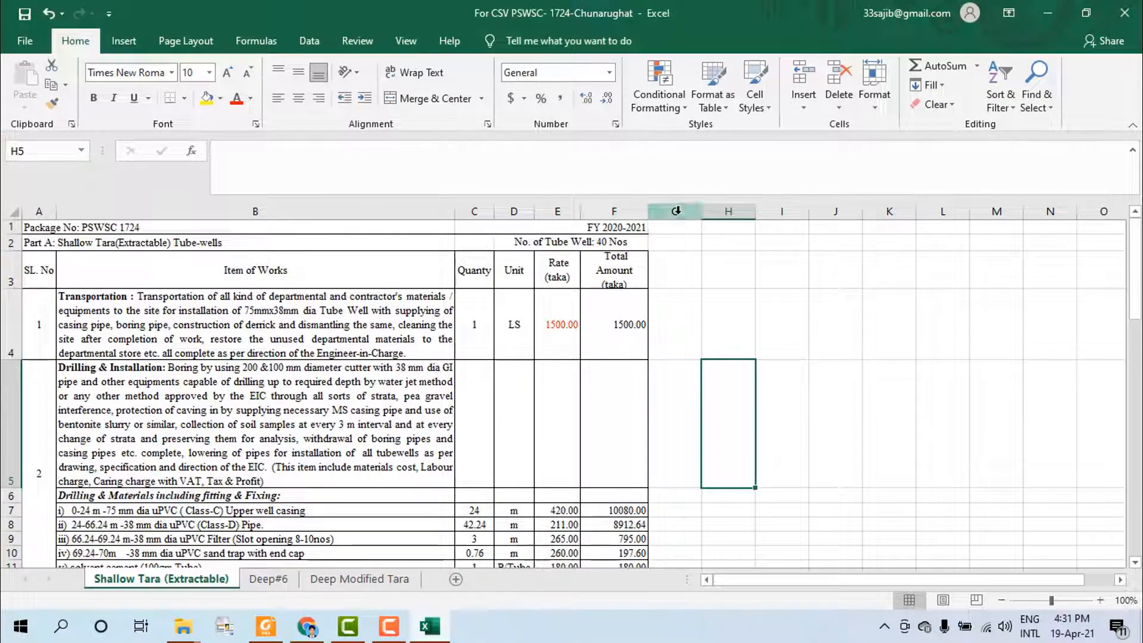
Select the blank columns G to V beside the table and the blank rows from row 40 down below it
{"action": "left_click_drag", "start_coordinate": [676, 211], "coordinate": [919, 232]}
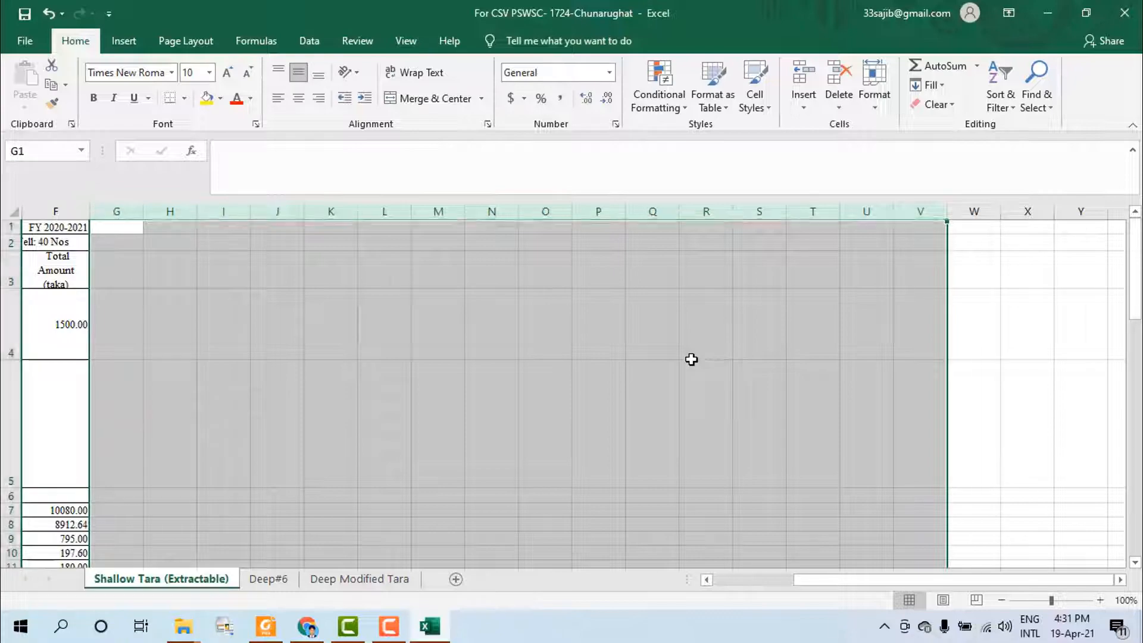
{"action": "left_click", "coordinate": [1112, 456]}
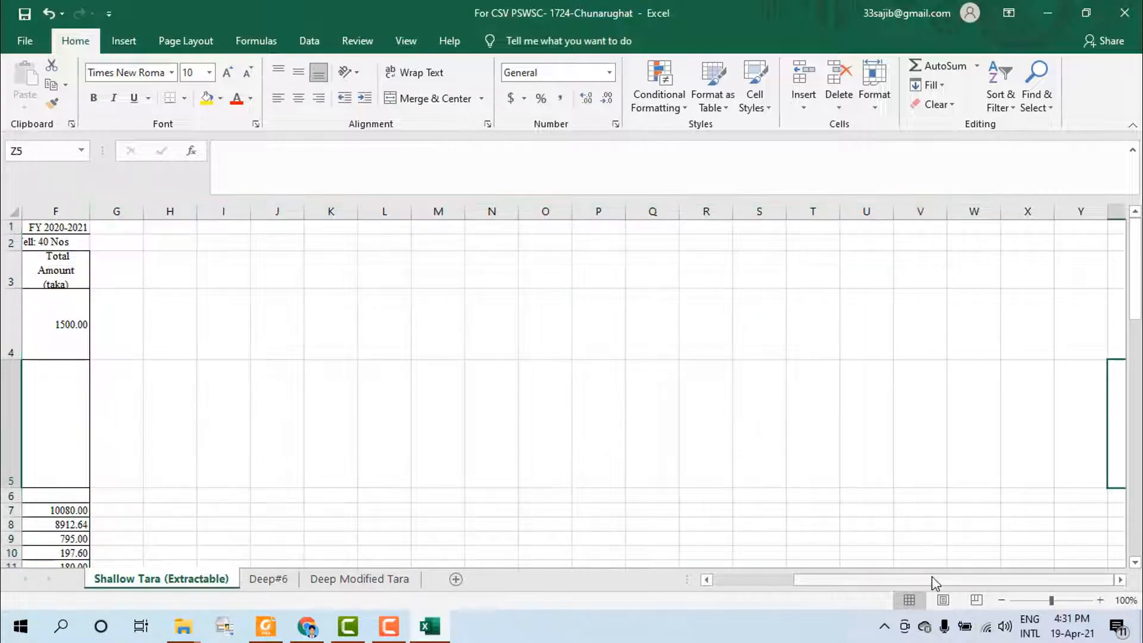
{"action": "left_click_drag", "start_coordinate": [932, 581], "coordinate": [851, 581]}
{"action": "scroll", "coordinate": [224, 341], "scroll_direction": "down", "scroll_amount": 3}
{"action": "scroll", "coordinate": [224, 340], "scroll_direction": "down", "scroll_amount": 8}
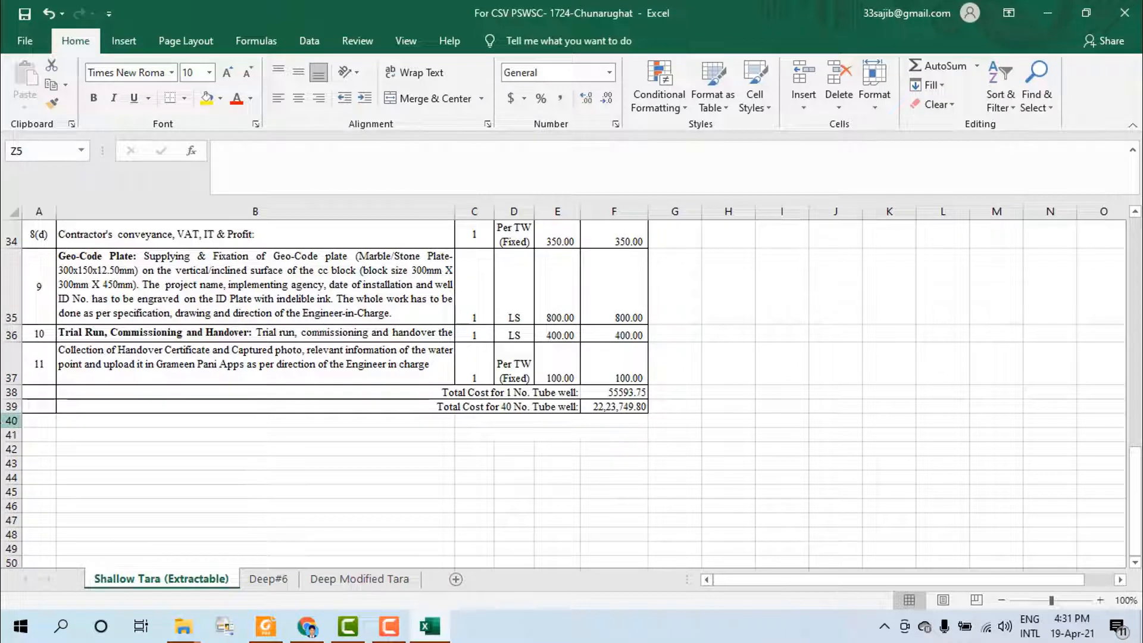
{"action": "mouse_move", "coordinate": [11, 421]}
{"action": "left_mouse_down"}
{"action": "mouse_move", "coordinate": [6, 554]}
{"action": "mouse_move", "coordinate": [6, 426]}
{"action": "left_mouse_up"}
{"action": "scroll", "coordinate": [29, 446], "scroll_direction": "up", "scroll_amount": 20}
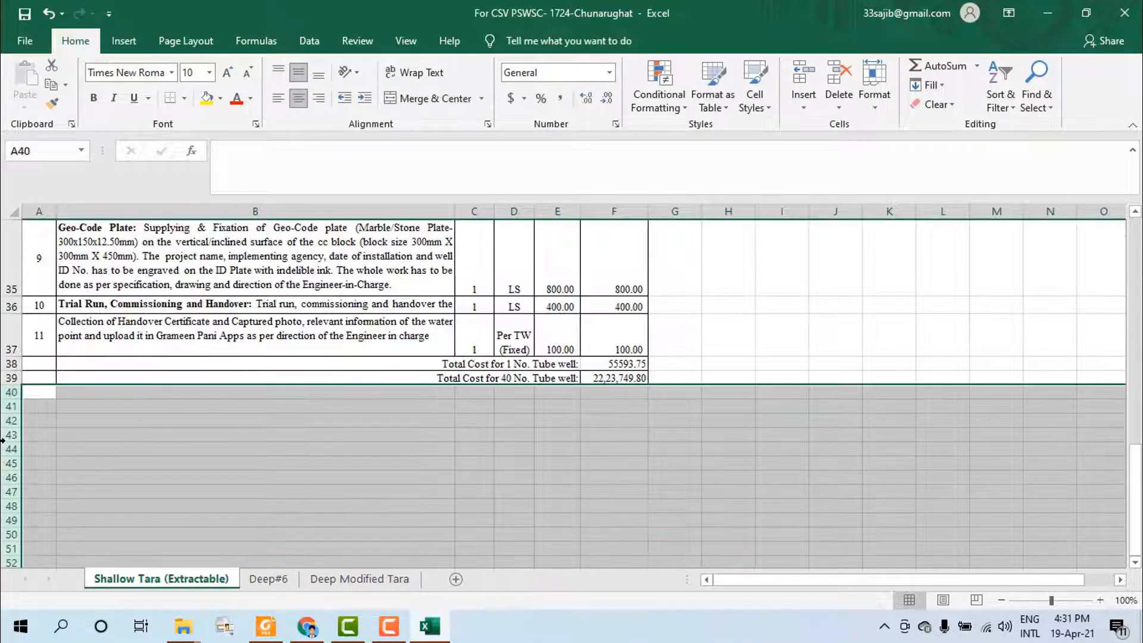
{"action": "left_click", "coordinate": [722, 300]}
Unmerge all merged cells in the table range A1:F39
{"action": "scroll", "coordinate": [404, 405], "scroll_direction": "up", "scroll_amount": 12}
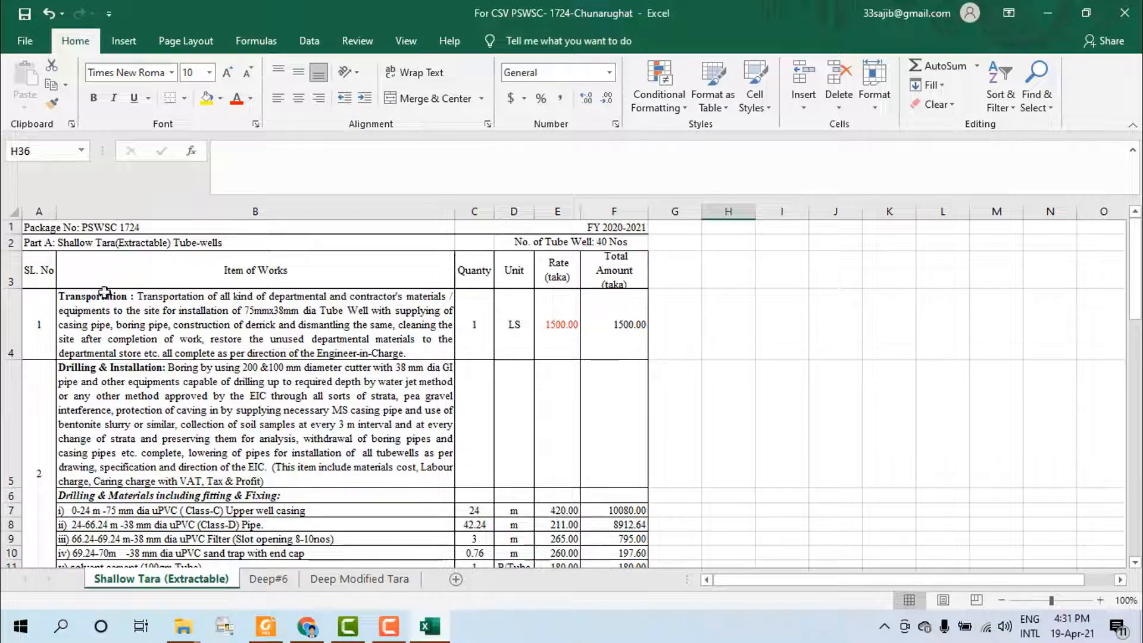
{"action": "left_click_drag", "start_coordinate": [30, 225], "coordinate": [575, 500]}
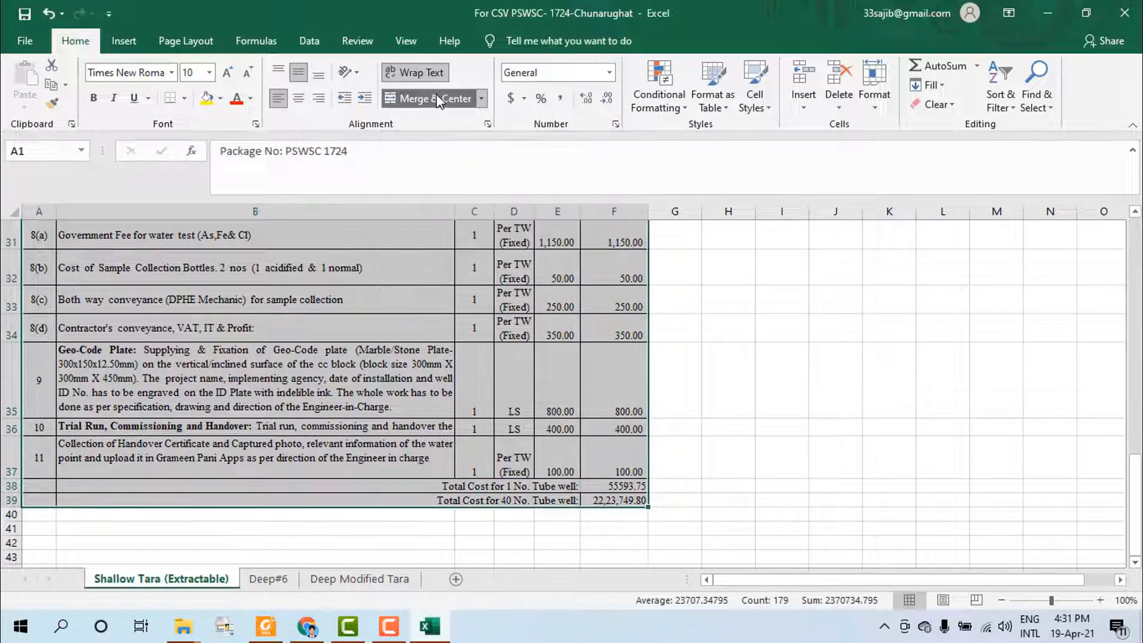
{"action": "scroll", "coordinate": [379, 397], "scroll_direction": "up", "scroll_amount": 10}
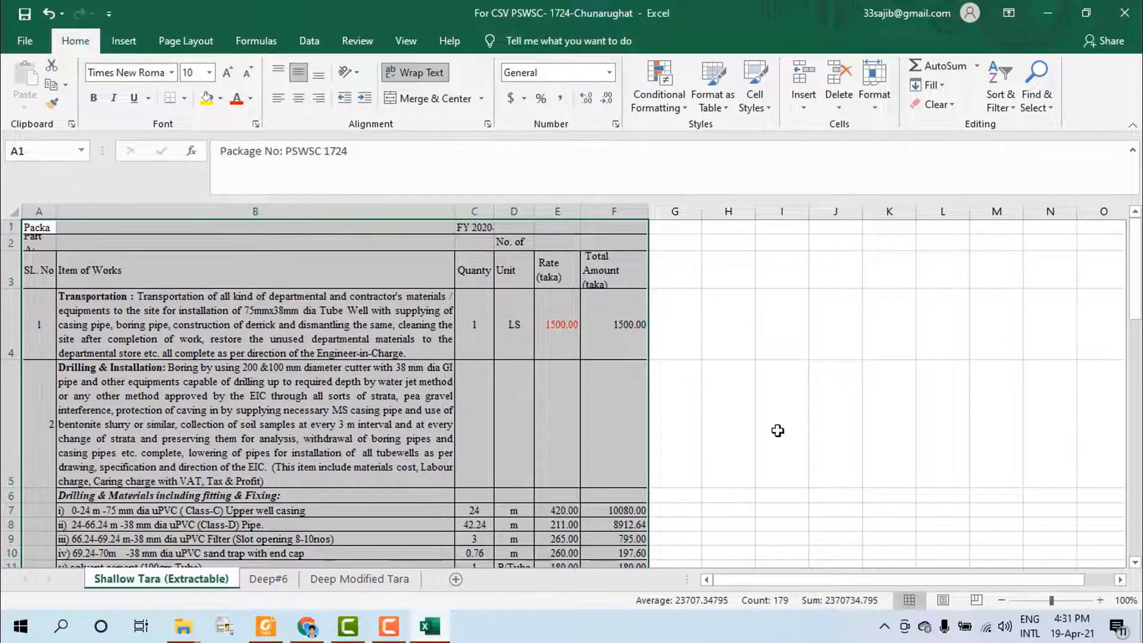
{"action": "left_click", "coordinate": [779, 429]}
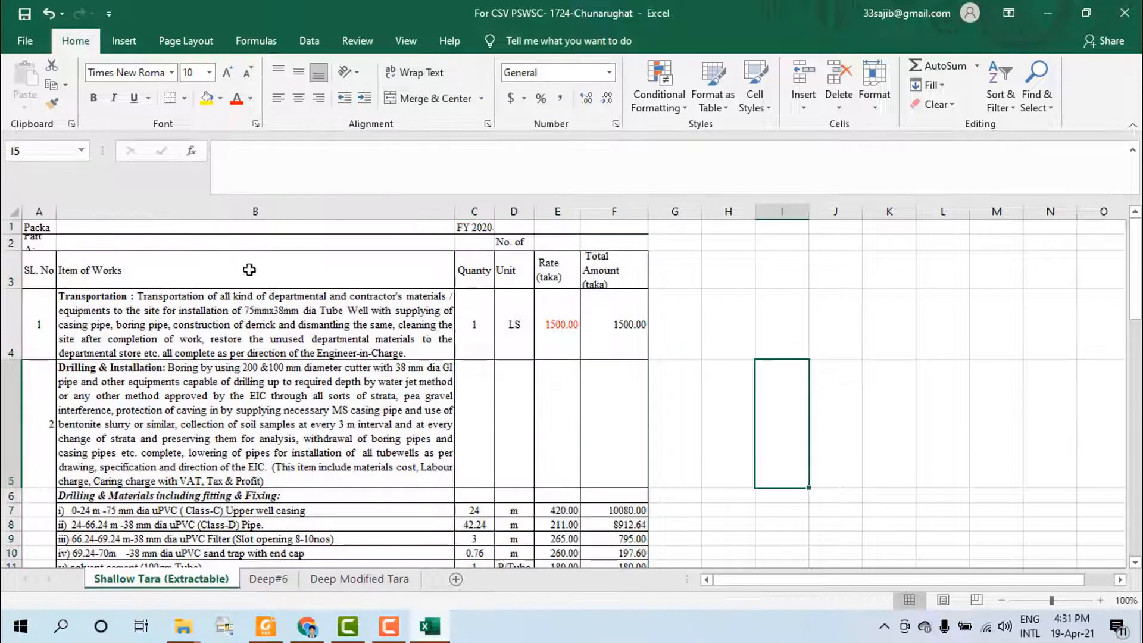
Turn off text wrapping for column A, the fiscal year cell C1 and the number of tube wells cell D2
{"action": "left_click", "coordinate": [40, 210]}
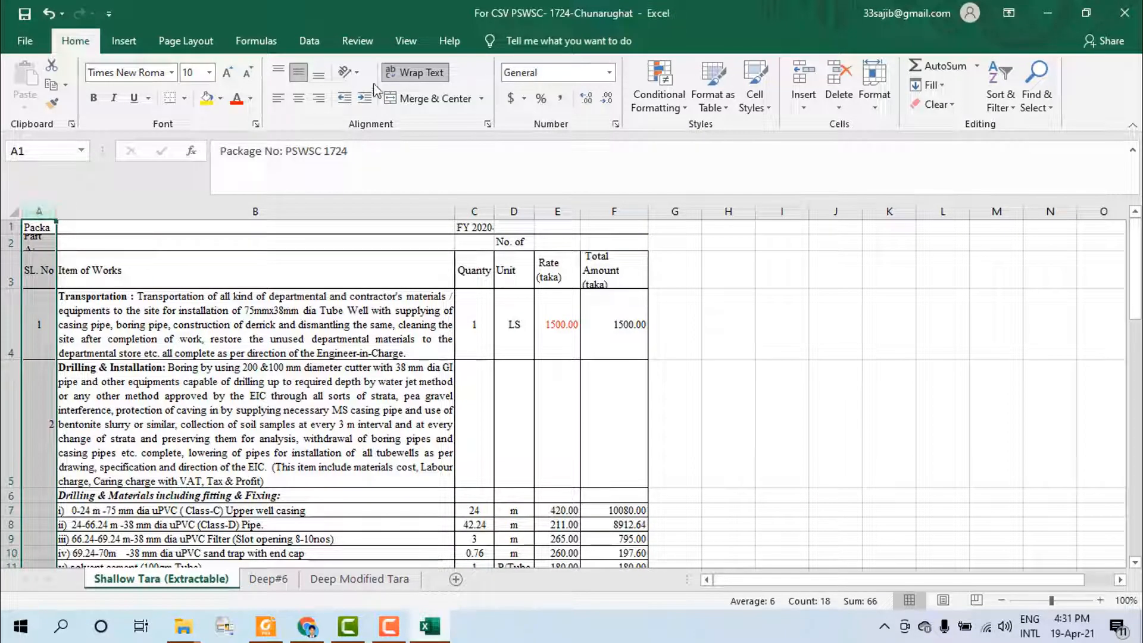
{"action": "left_click", "coordinate": [408, 76]}
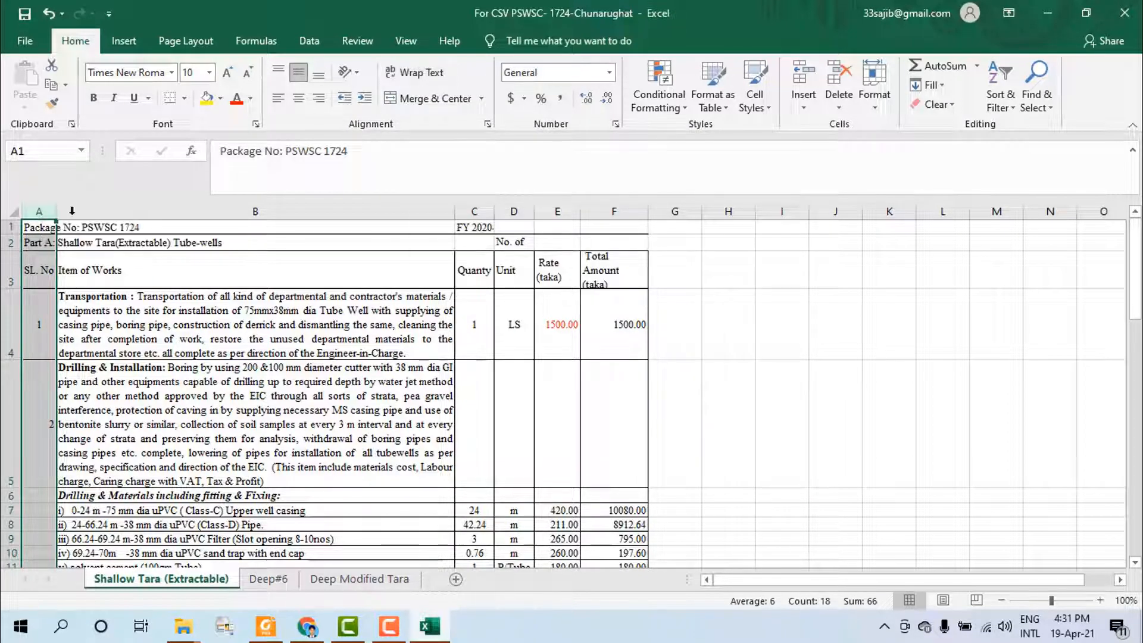
{"action": "left_click", "coordinate": [720, 326]}
{"action": "left_click", "coordinate": [479, 229]}
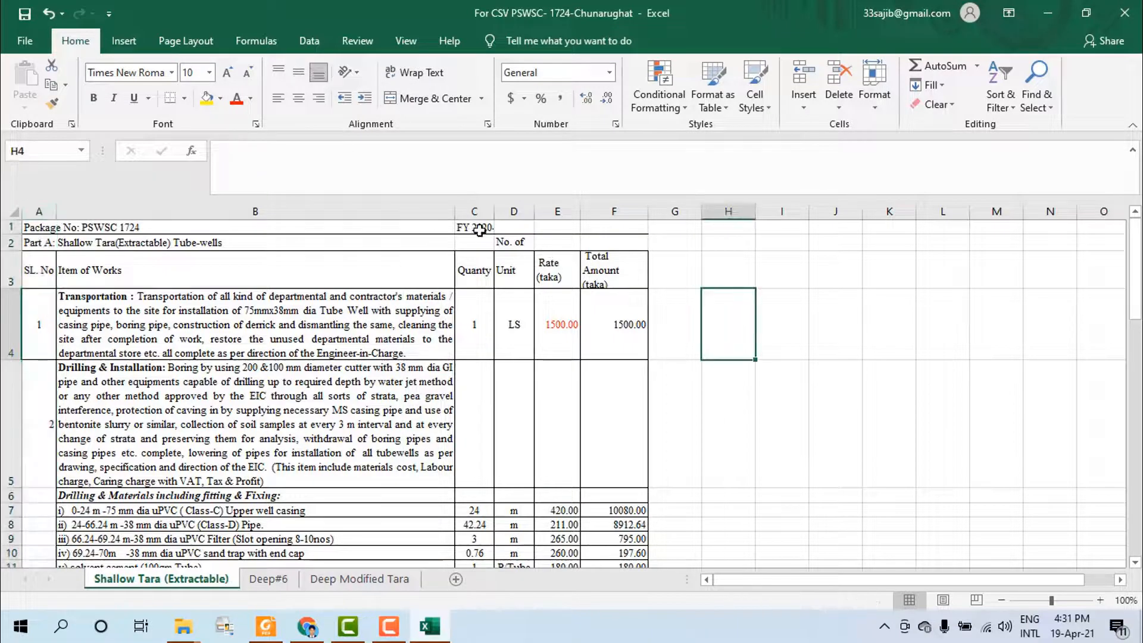
{"action": "left_click", "coordinate": [427, 72]}
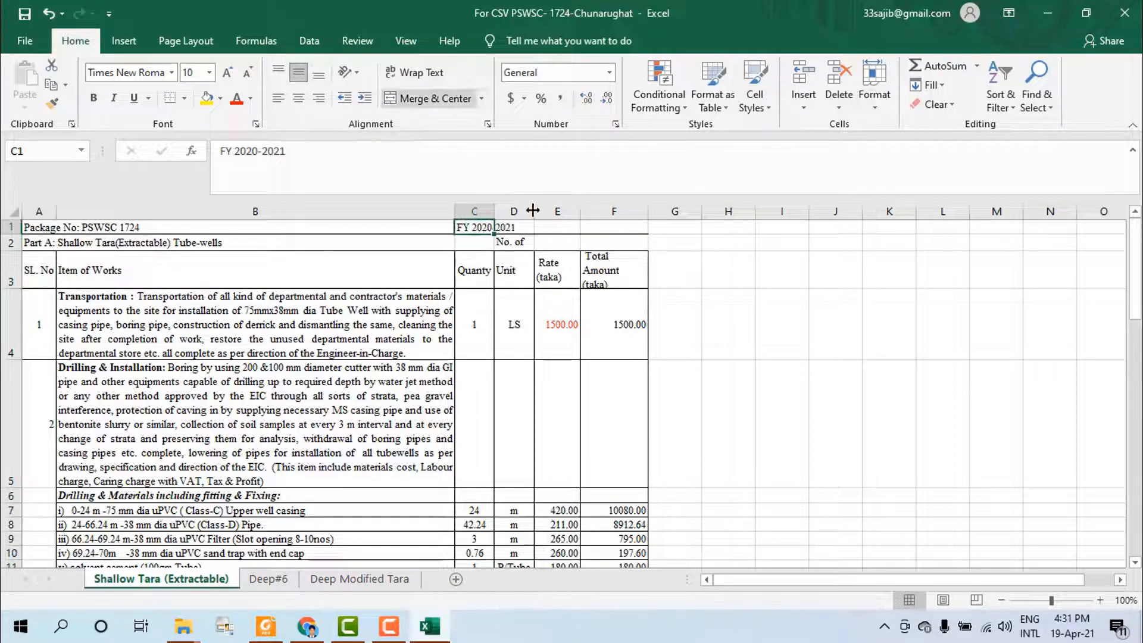
{"action": "left_click", "coordinate": [515, 244]}
{"action": "left_click", "coordinate": [424, 73]}
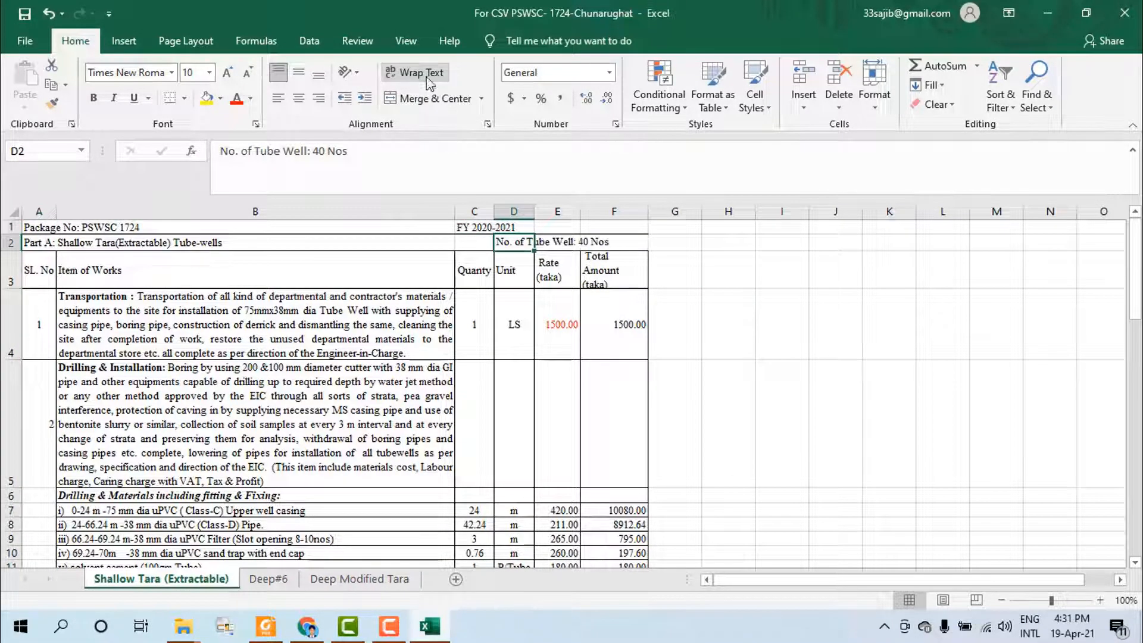
{"action": "left_click", "coordinate": [721, 381]}
Insert a blank row above the Transportation item, directly under the table header
{"action": "scroll", "coordinate": [219, 406], "scroll_direction": "down", "scroll_amount": 1}
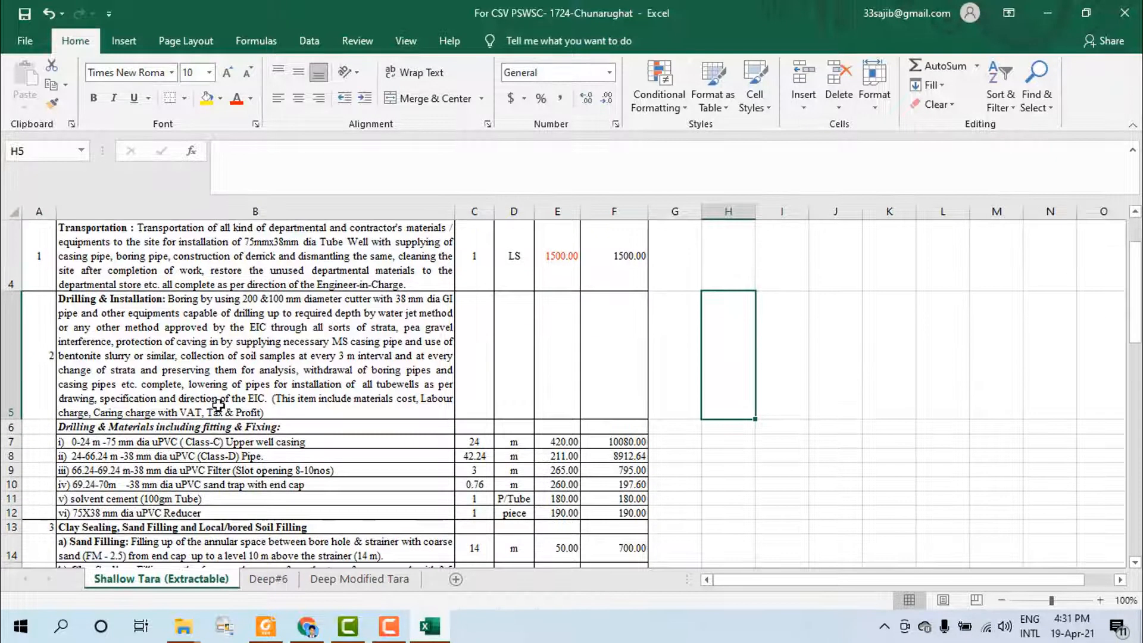
{"action": "scroll", "coordinate": [136, 409], "scroll_direction": "up", "scroll_amount": 1}
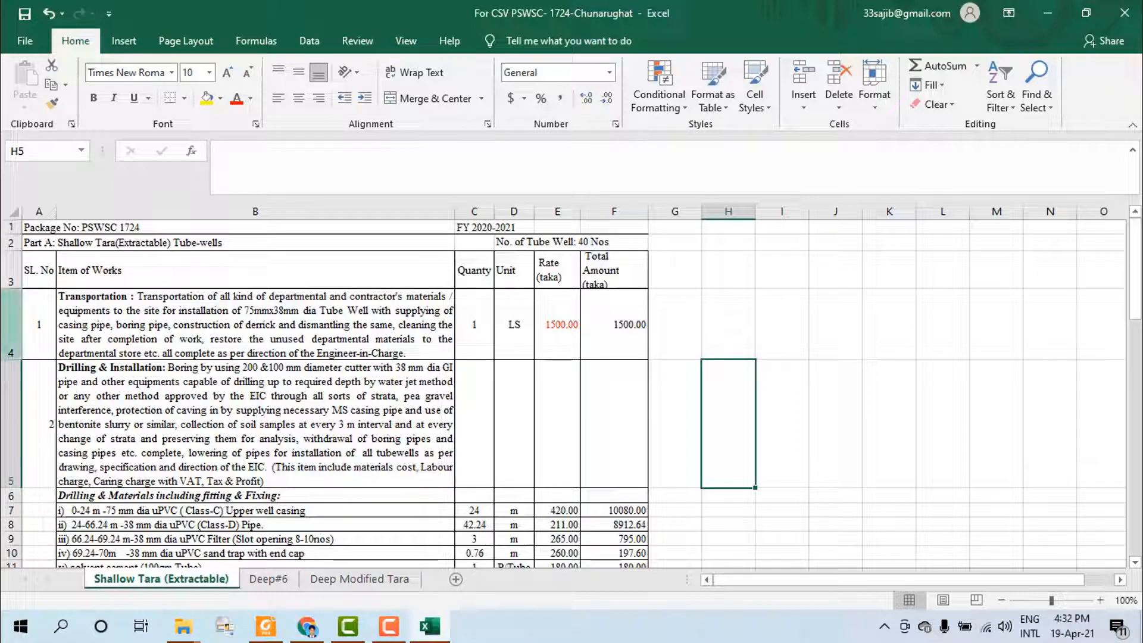
{"action": "left_click", "coordinate": [3, 313]}
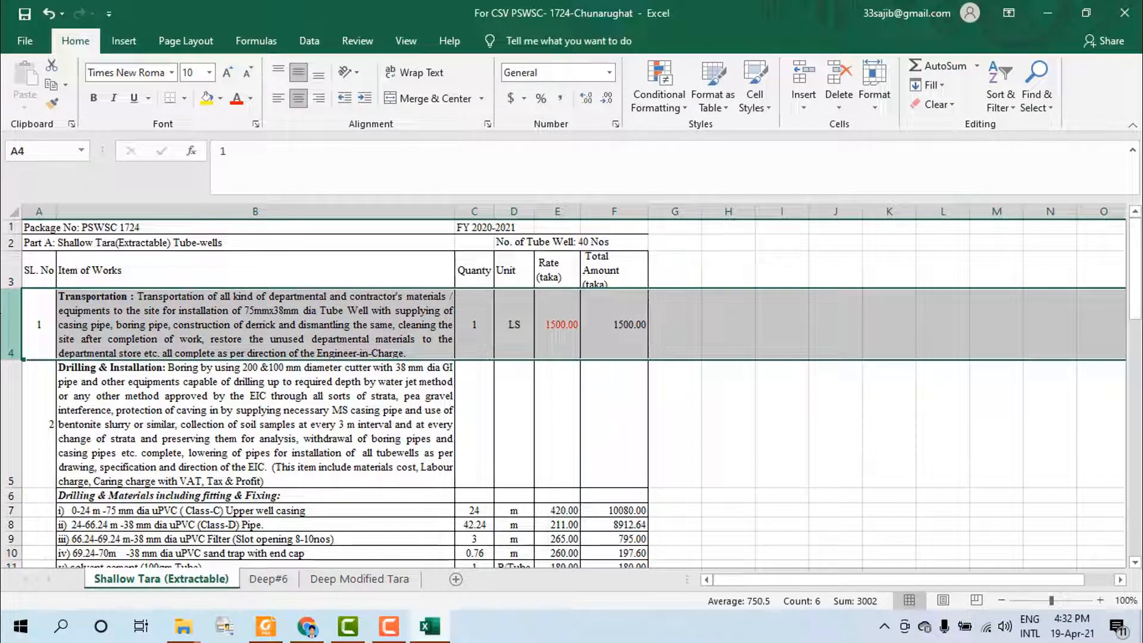
{"action": "key", "text": "ctrl+shift+plus"}
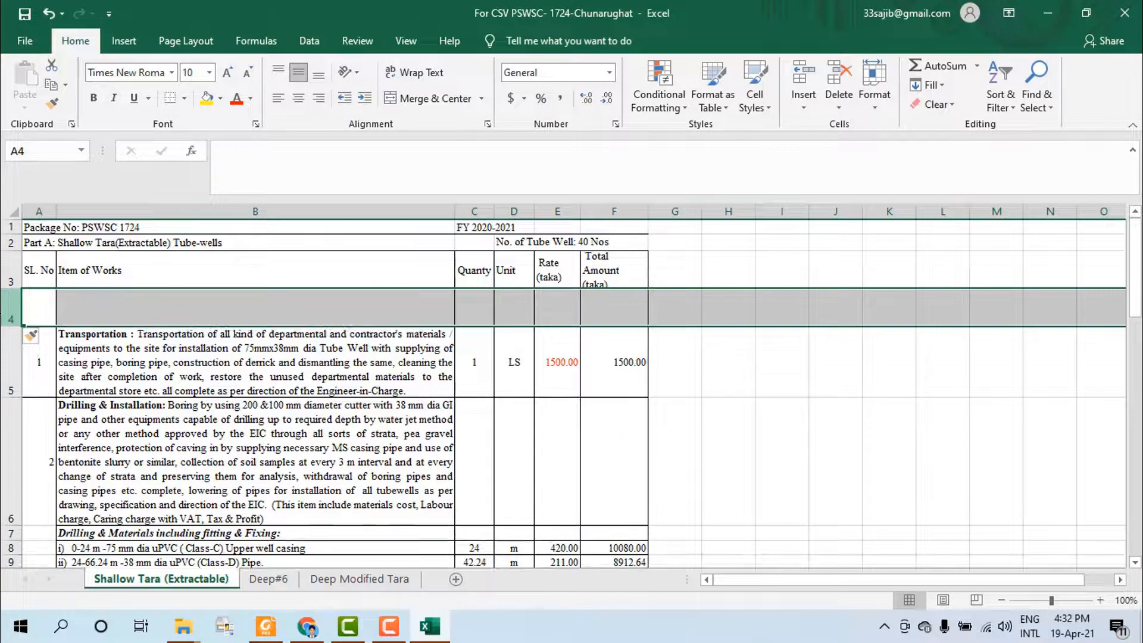
Copy the text "Part A: Shallow Tara(Extractable) Tube-wells" from A2 into cell B4 and reduce the height of row 4
{"action": "left_click", "coordinate": [737, 424]}
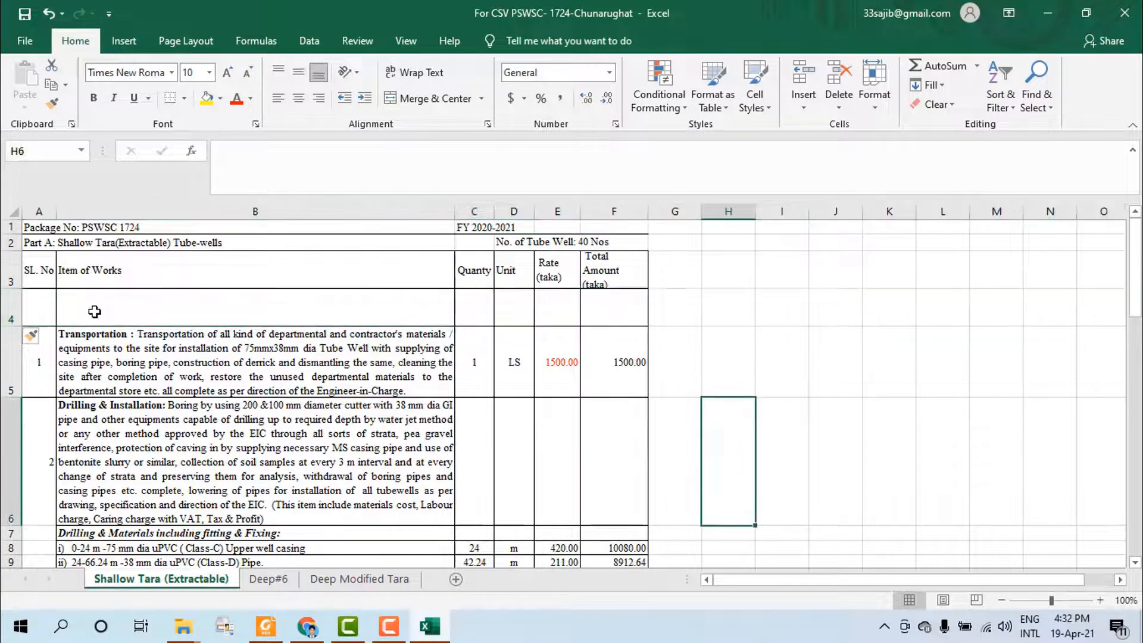
{"action": "left_click", "coordinate": [37, 246]}
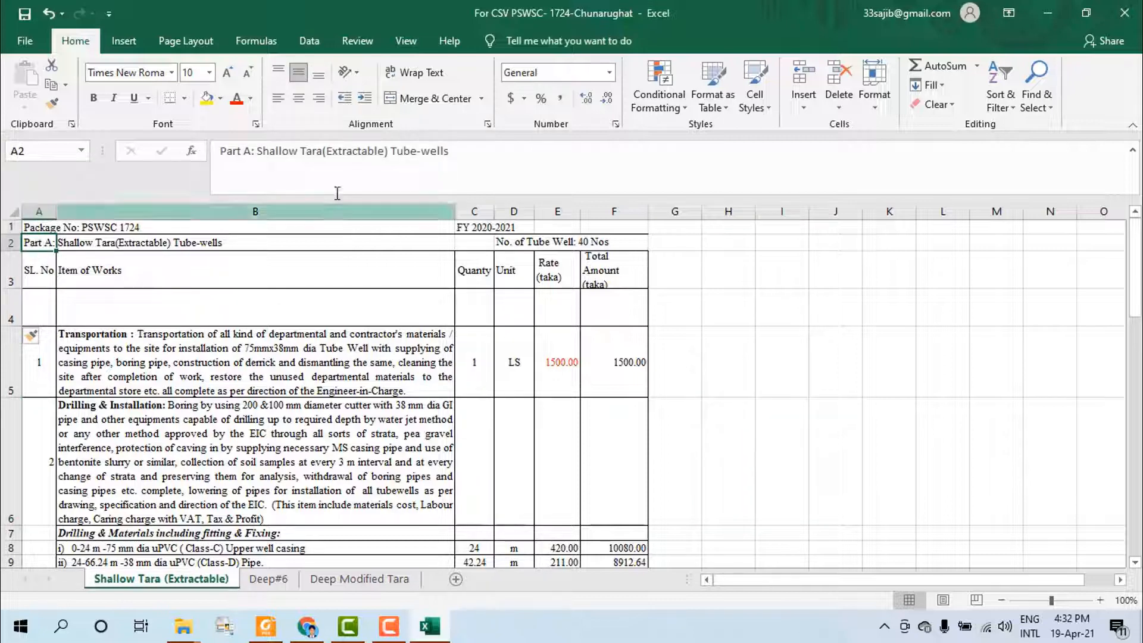
{"action": "left_click_drag", "start_coordinate": [467, 153], "coordinate": [218, 174]}
{"action": "key", "text": "ctrl+c"}
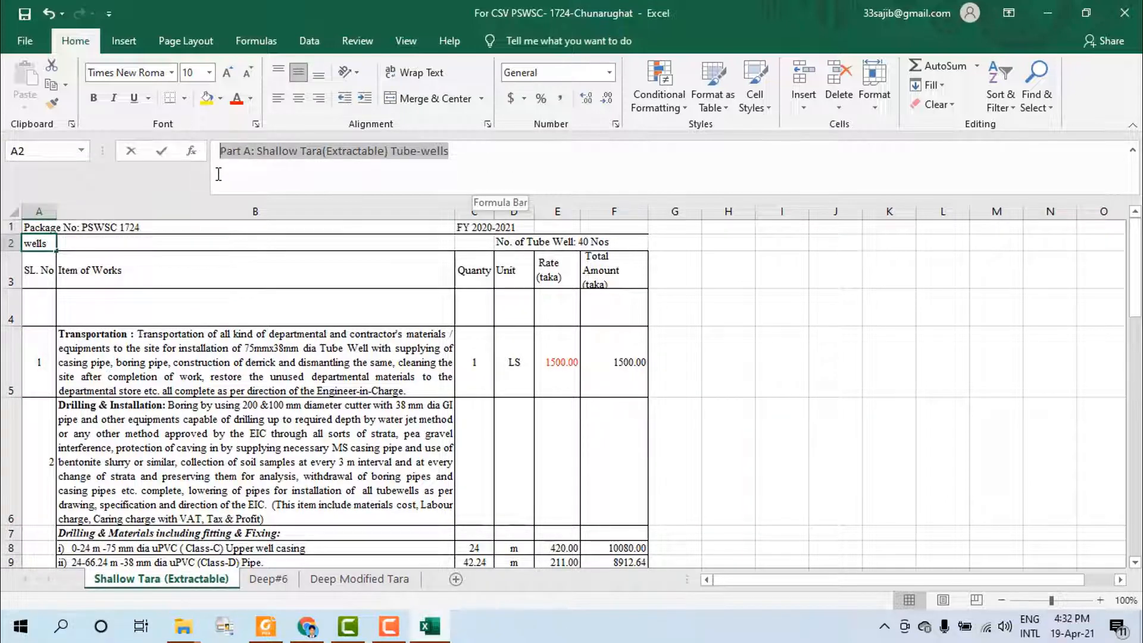
{"action": "double_click", "coordinate": [91, 305]}
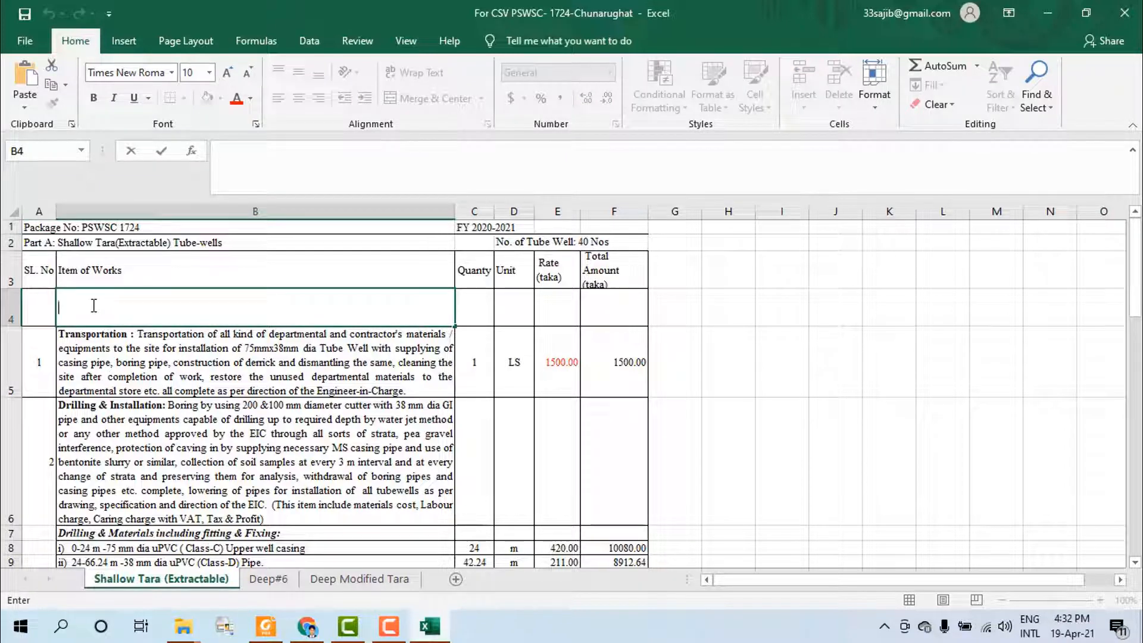
{"action": "key", "text": "ctrl+v"}
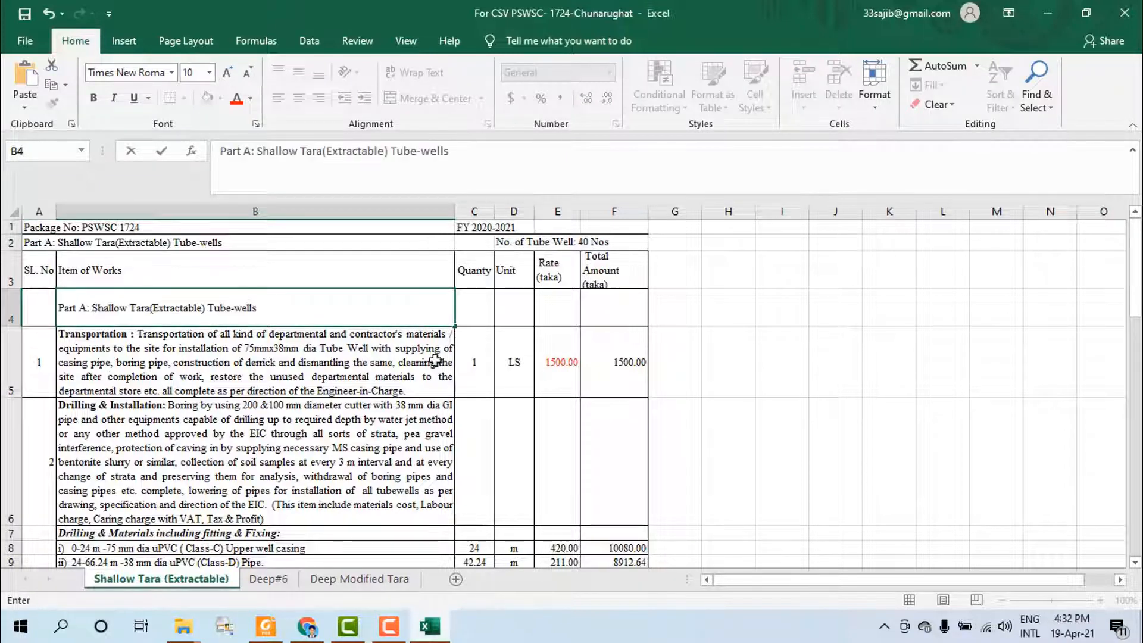
{"action": "left_click", "coordinate": [837, 402]}
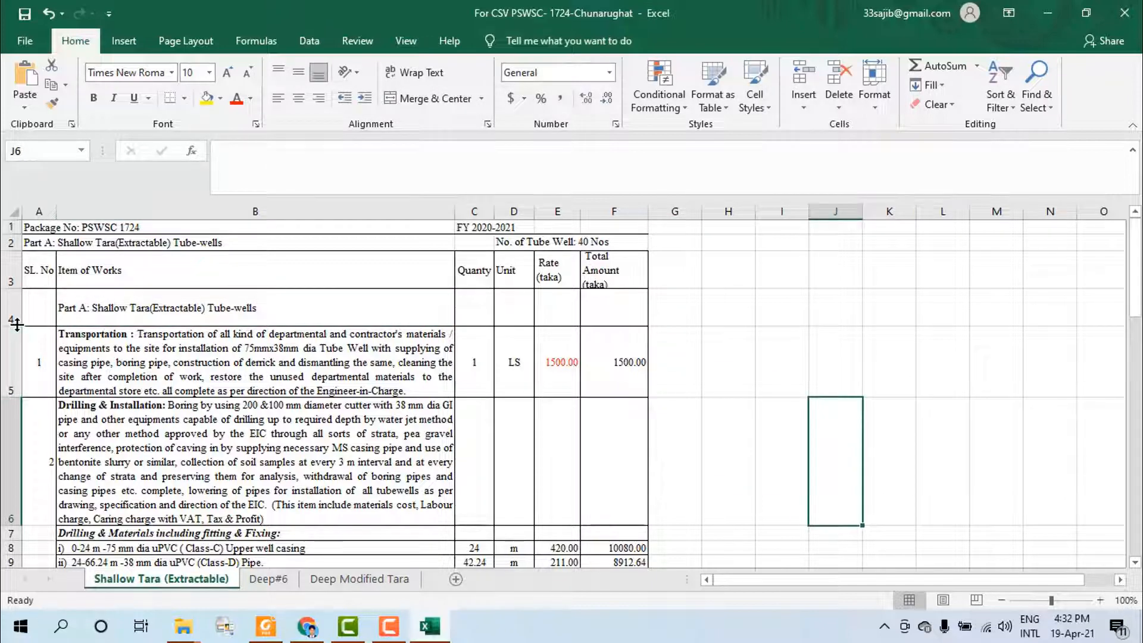
{"action": "left_click_drag", "start_coordinate": [15, 327], "coordinate": [15, 309]}
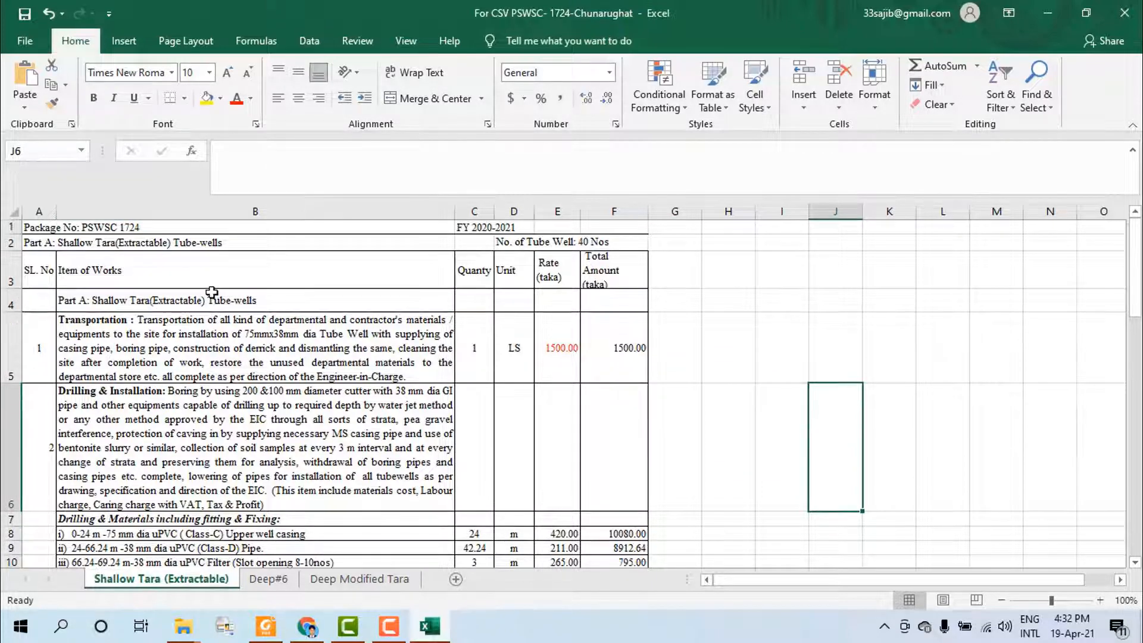
Number the Part A title, Transportation and Drilling & Installation rows 1, 2 and 3 in cells A4 to A6
{"action": "left_click", "coordinate": [52, 297]}
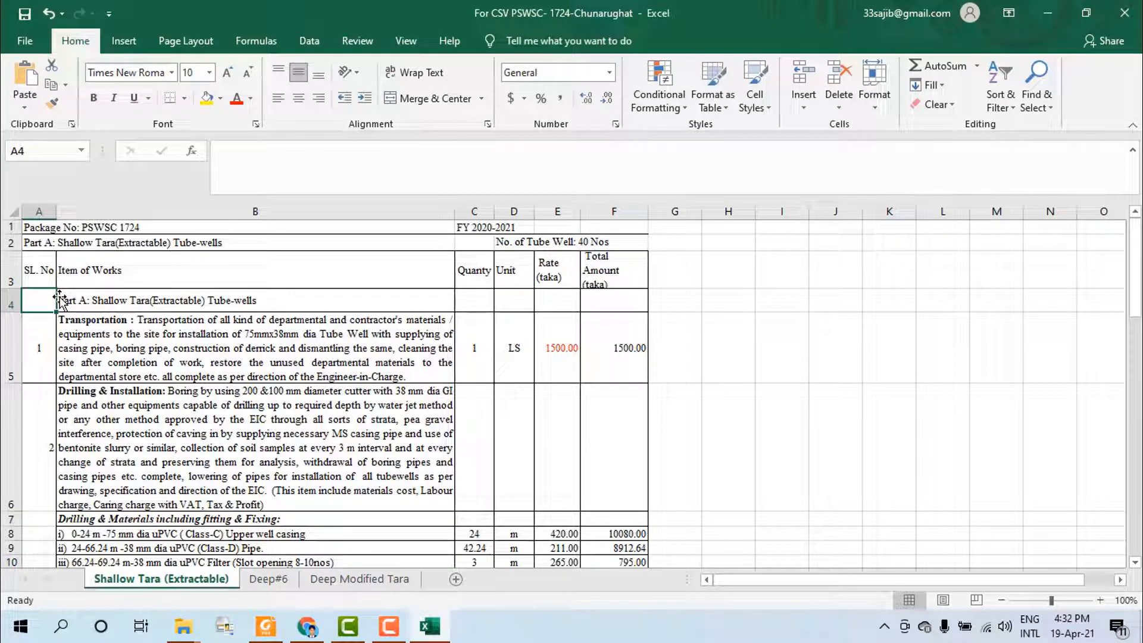
{"action": "scroll", "coordinate": [44, 560], "scroll_direction": "down", "scroll_amount": 2}
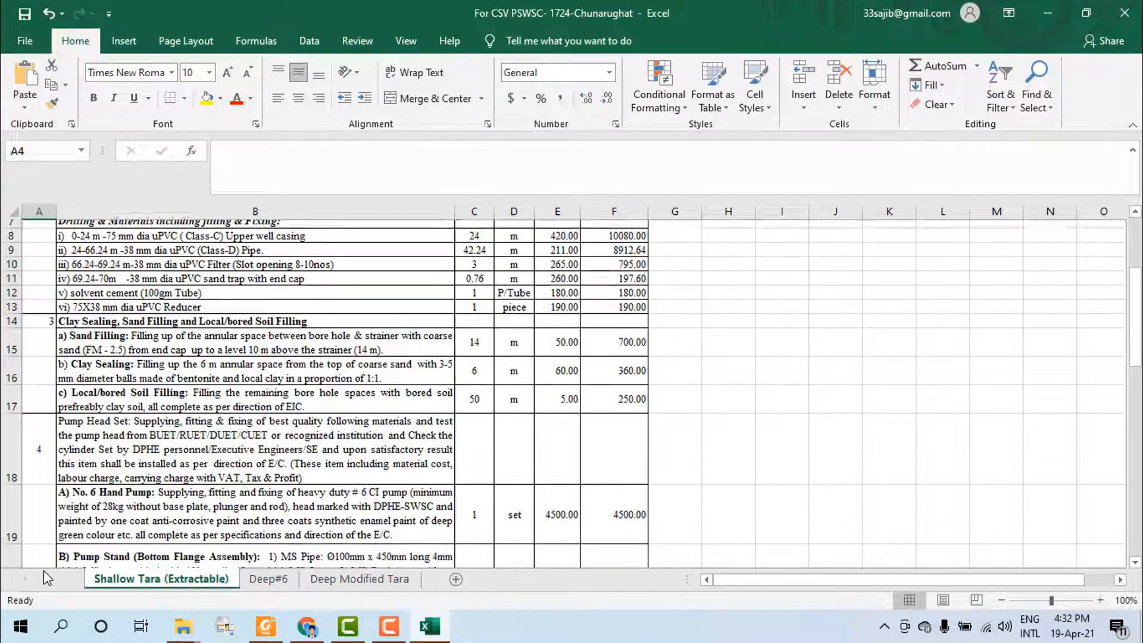
{"action": "scroll", "coordinate": [43, 536], "scroll_direction": "down", "scroll_amount": 5}
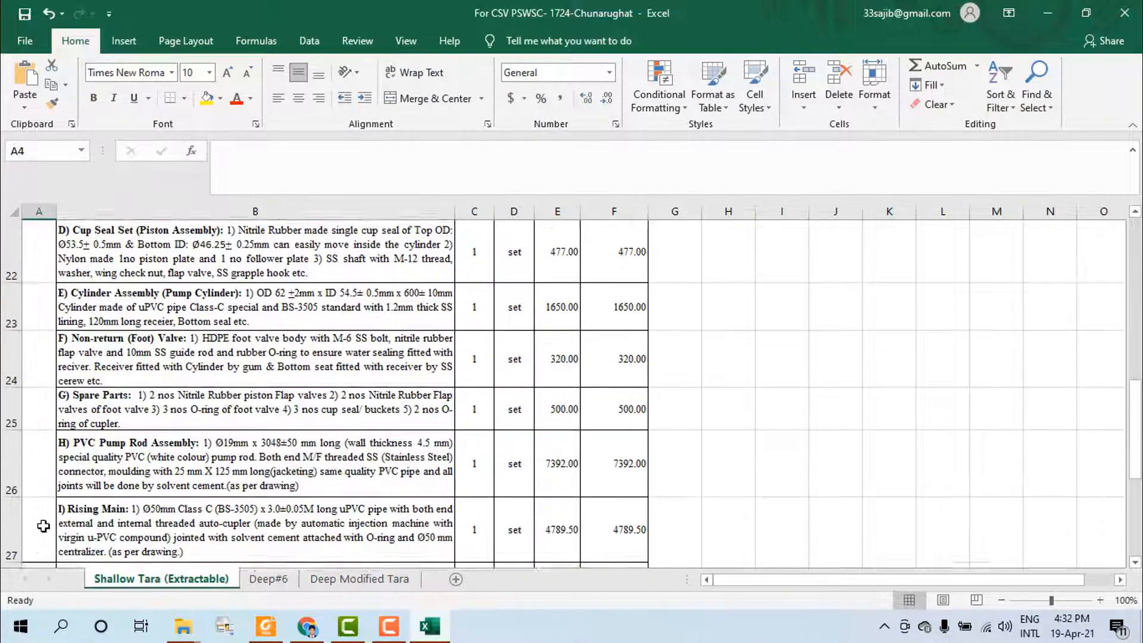
{"action": "scroll", "coordinate": [43, 526], "scroll_direction": "down", "scroll_amount": 1}
{"action": "scroll", "coordinate": [37, 366], "scroll_direction": "up", "scroll_amount": 8}
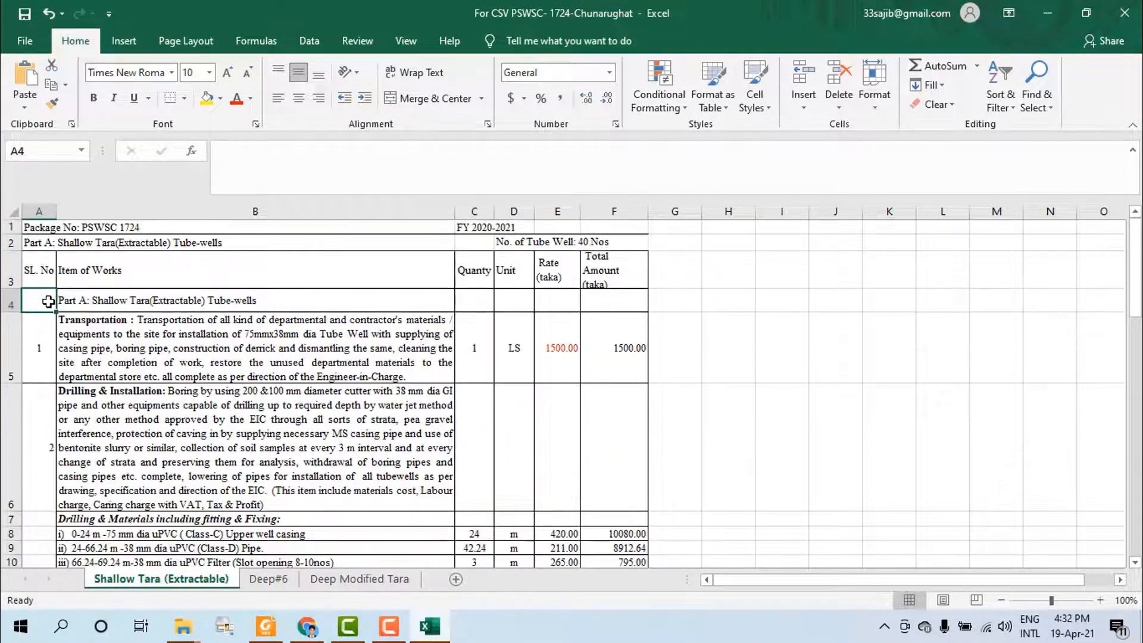
{"action": "type", "text": "1"}
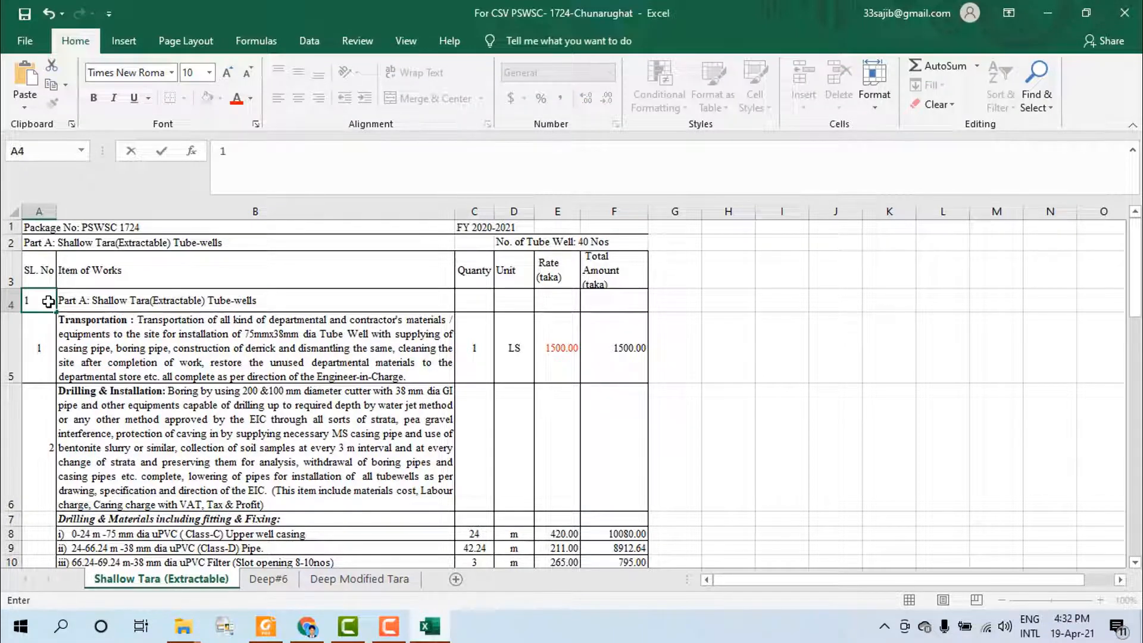
{"action": "key", "text": "Return"}
{"action": "type", "text": "2"}
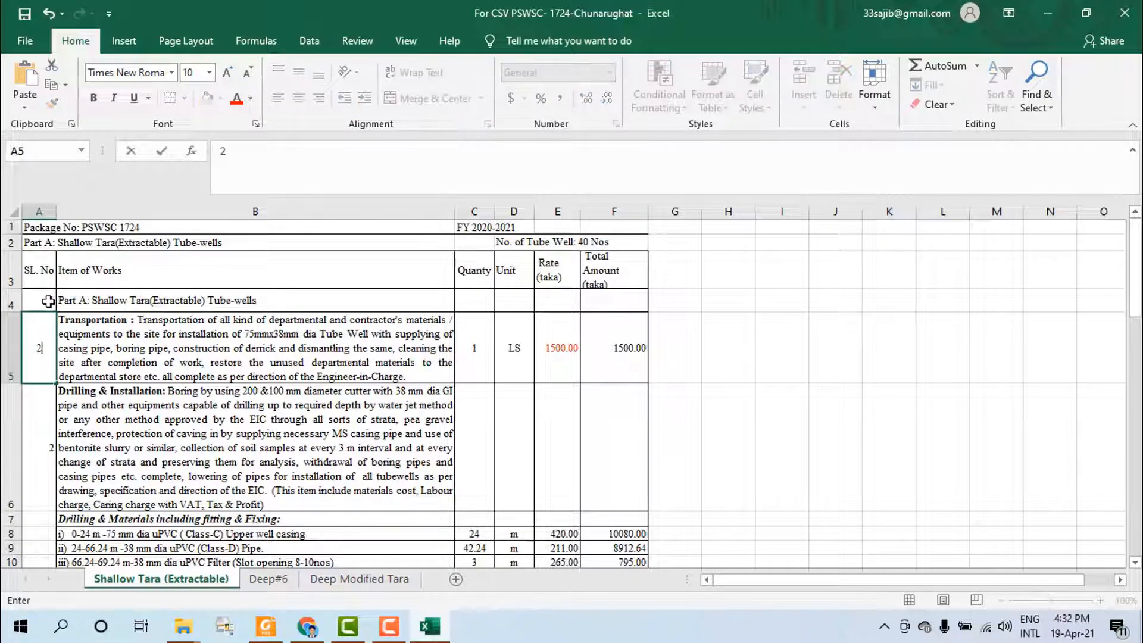
{"action": "key", "text": "Return"}
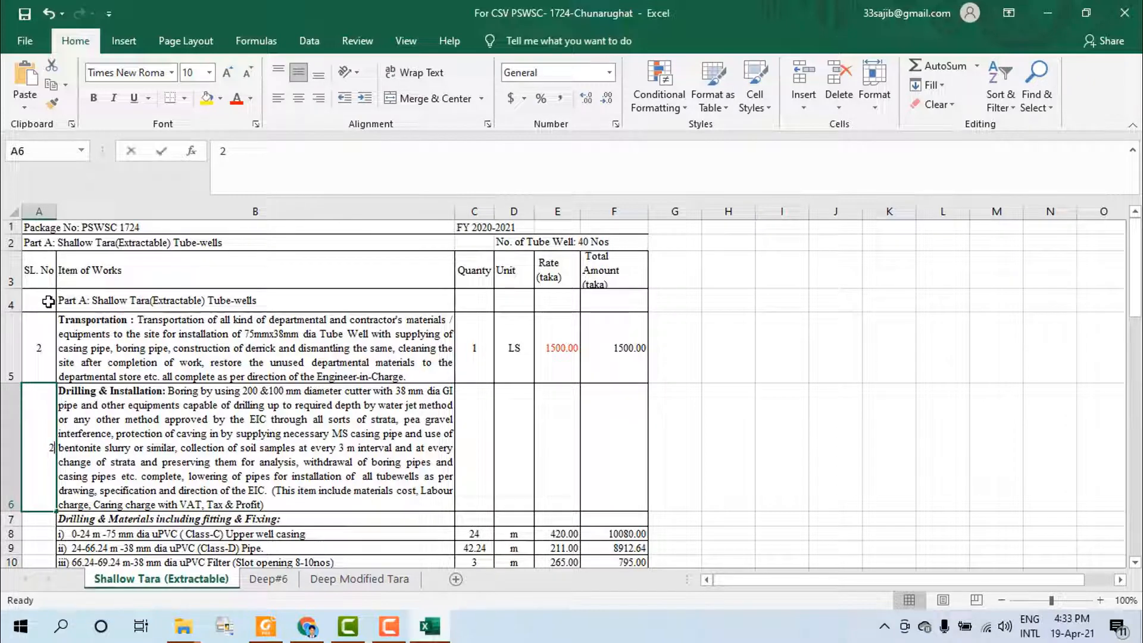
{"action": "type", "text": "3"}
{"action": "key", "text": "Return"}
{"action": "key", "text": "Return"}
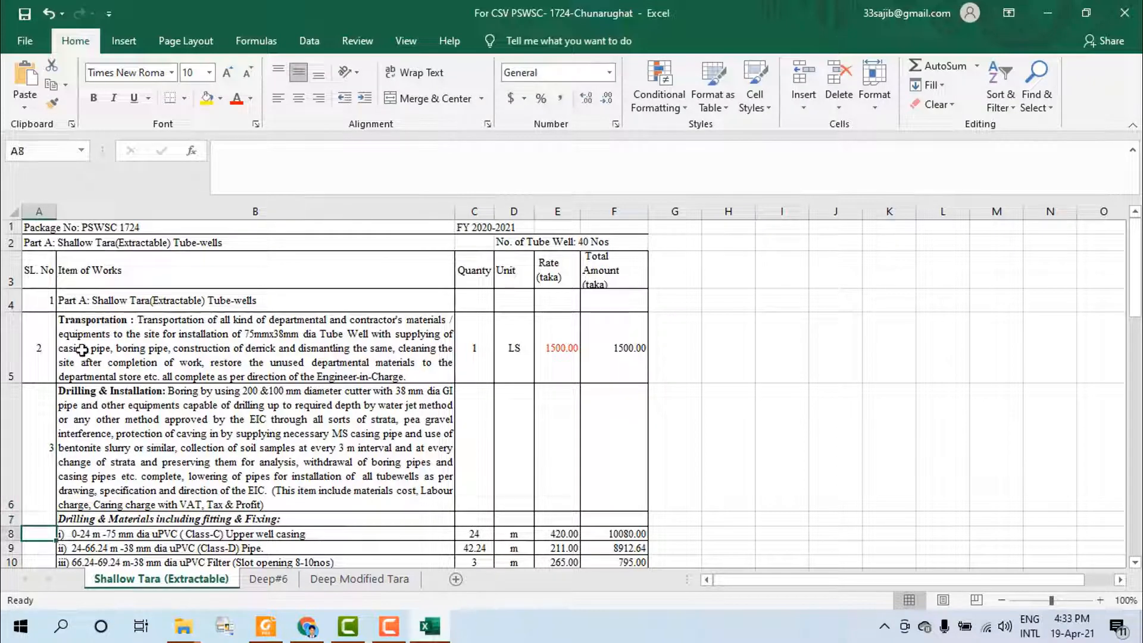
{"action": "key", "text": "Return"}
Make row 6 slightly taller and move the text "Drilling & Materials including fitting & Fixing:" out of cell B7 to the clipboard
{"action": "scroll", "coordinate": [66, 405], "scroll_direction": "down", "scroll_amount": 1}
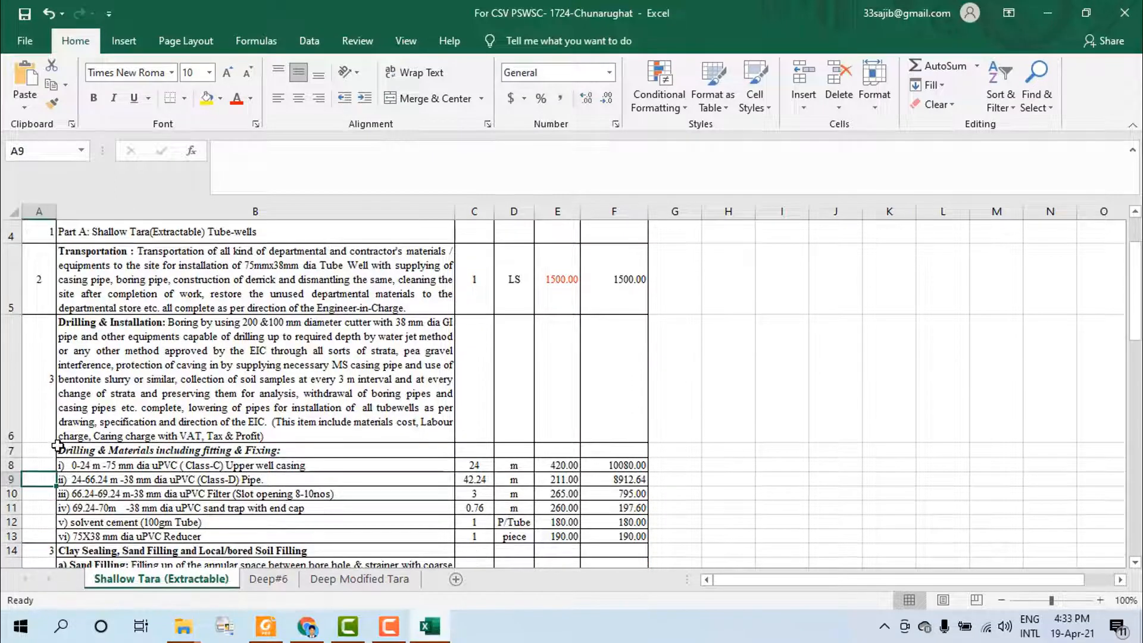
{"action": "left_click", "coordinate": [36, 459]}
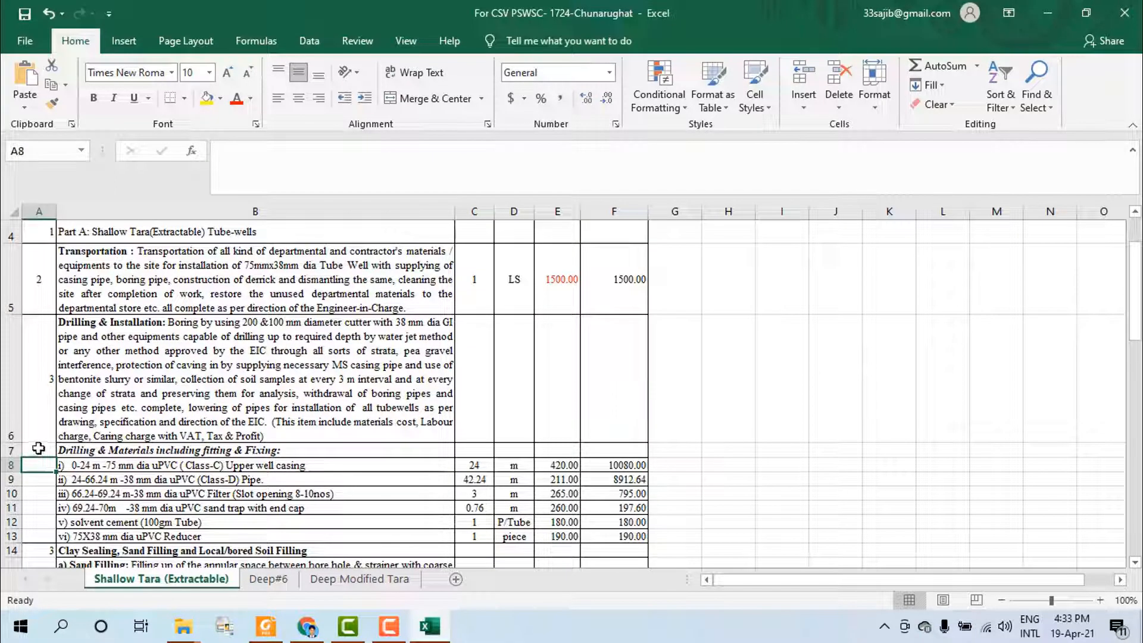
{"action": "left_click", "coordinate": [115, 457]}
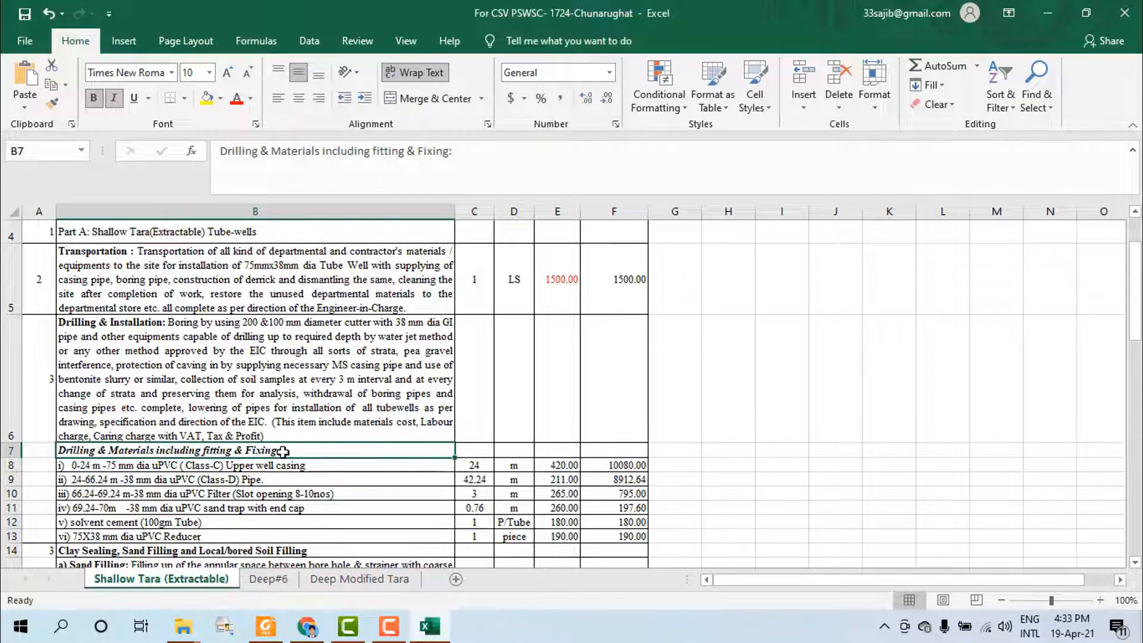
{"action": "left_click_drag", "start_coordinate": [3, 442], "coordinate": [3, 453]}
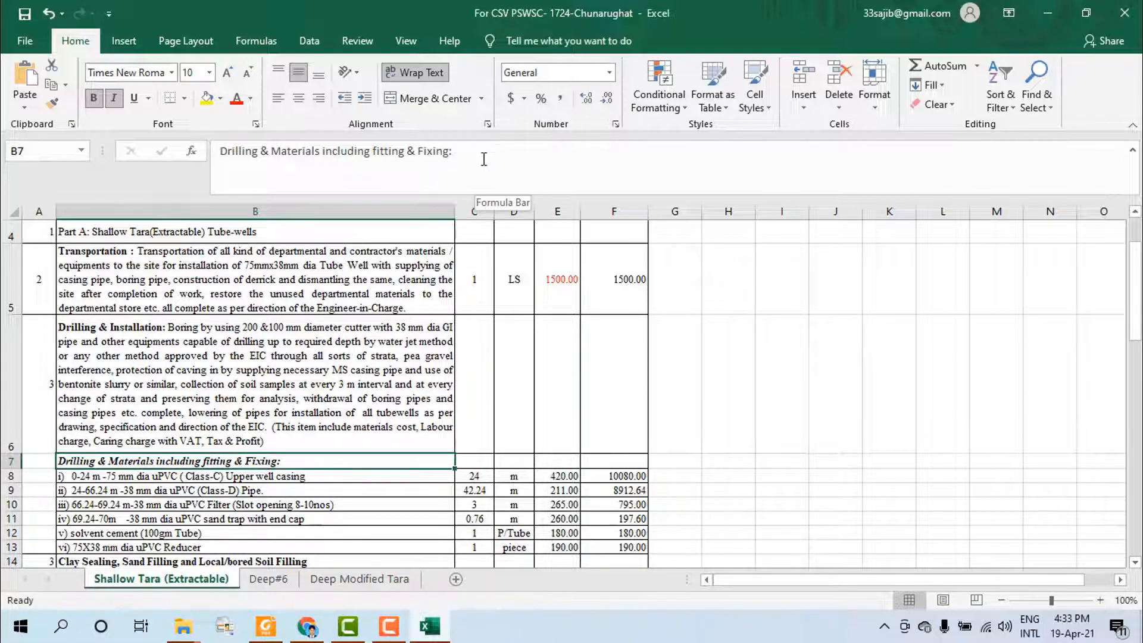
{"action": "left_click_drag", "start_coordinate": [465, 153], "coordinate": [219, 153]}
{"action": "key", "text": "ctrl+c"}
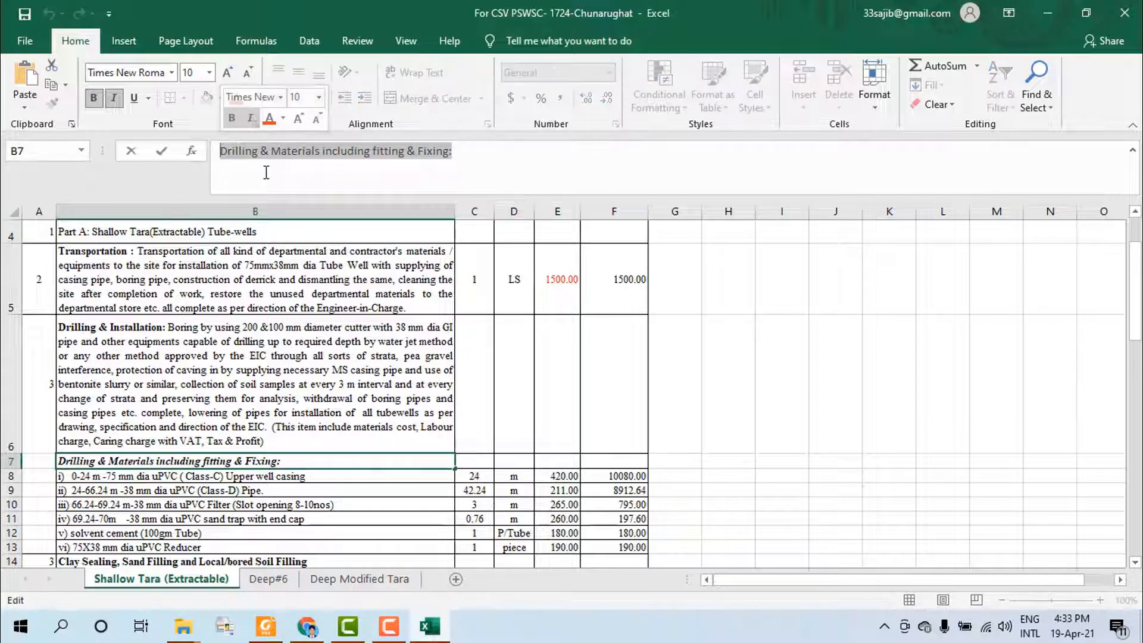
{"action": "key", "text": "BackSpace"}
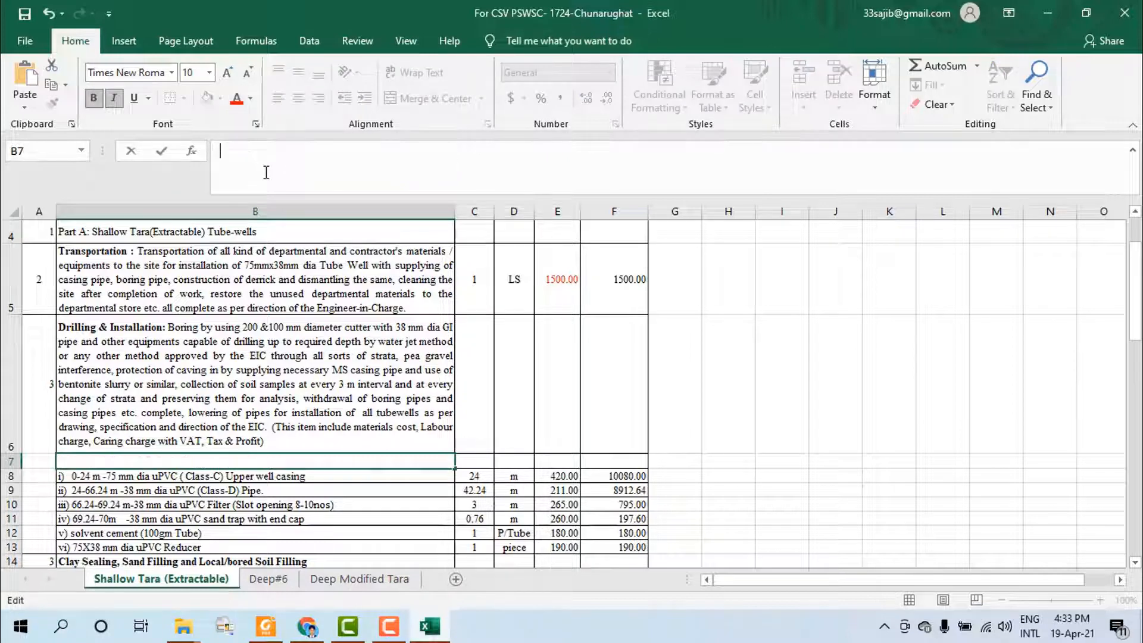
Paste the copied Drilling & Materials heading on a new line at the end of the text in B6 and make it bold
{"action": "double_click", "coordinate": [279, 445]}
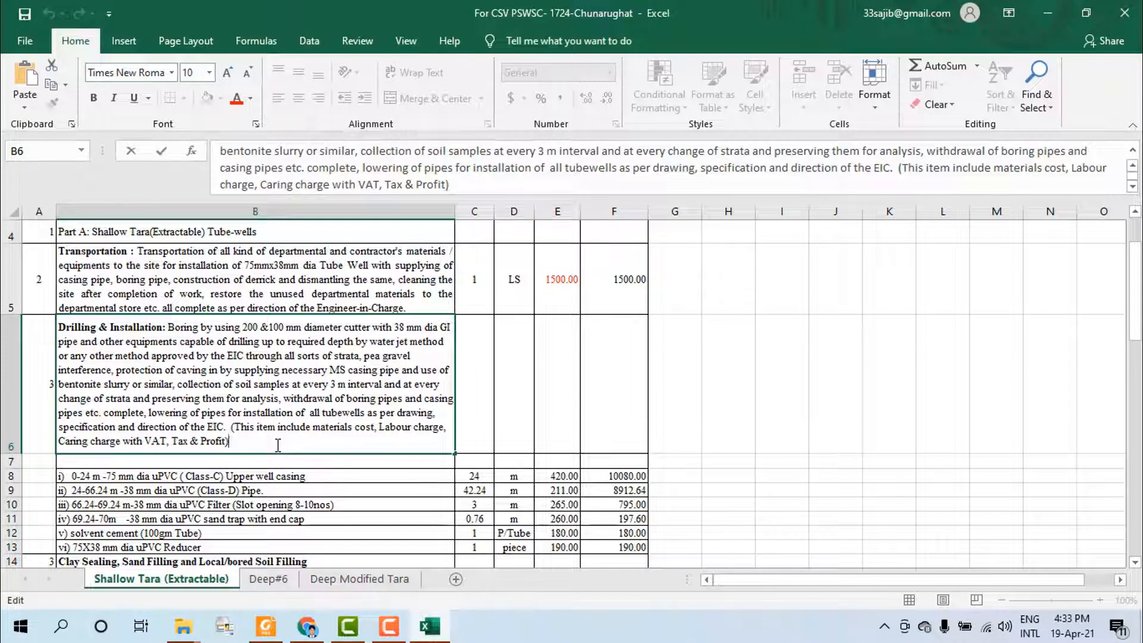
{"action": "key", "text": "alt+Return"}
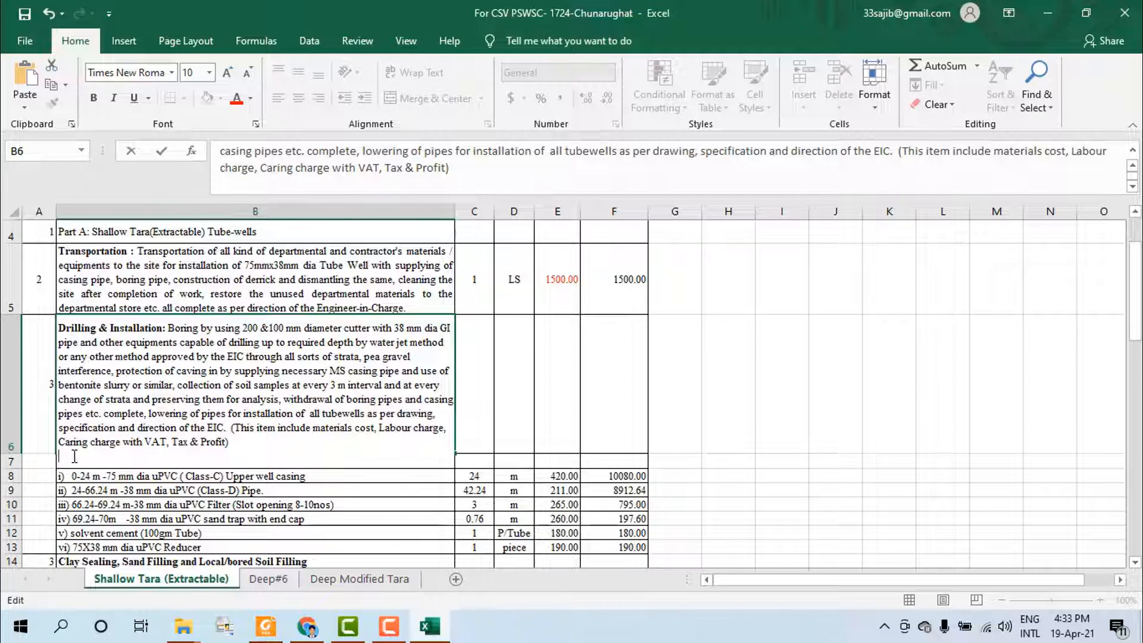
{"action": "key", "text": "ctrl+v"}
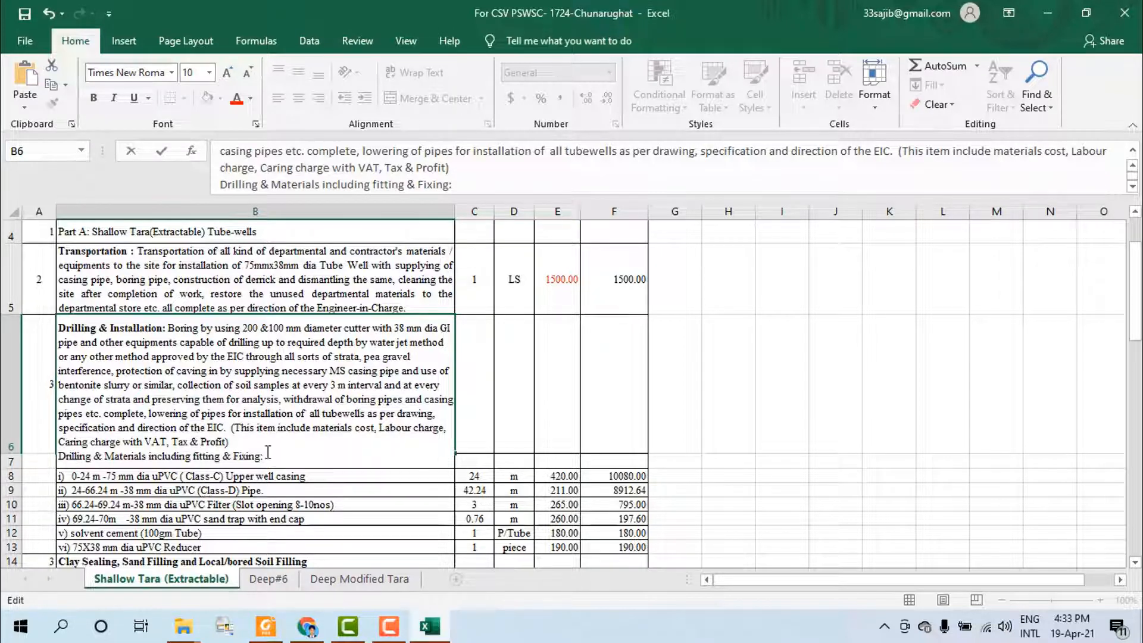
{"action": "left_click_drag", "start_coordinate": [270, 457], "coordinate": [57, 457]}
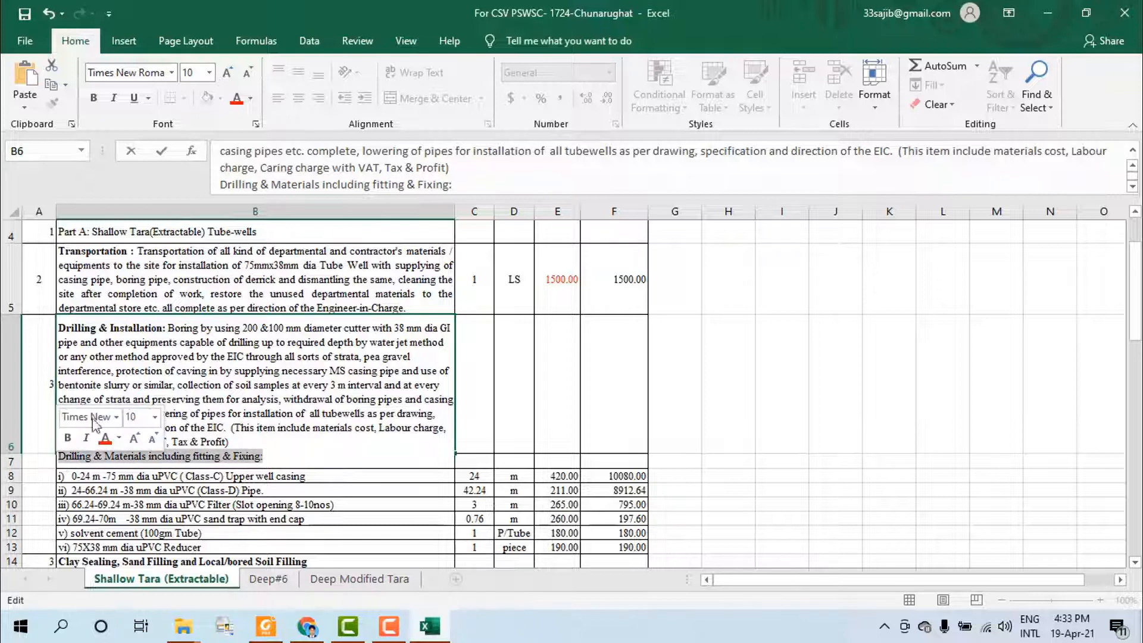
{"action": "left_click", "coordinate": [101, 102]}
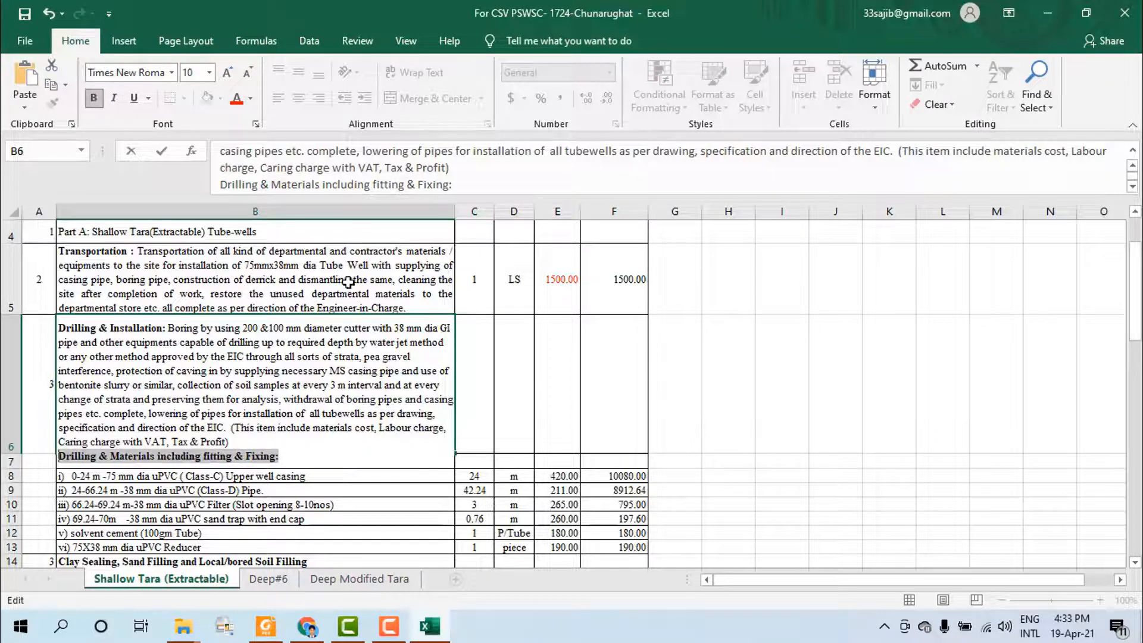
{"action": "left_click", "coordinate": [749, 390]}
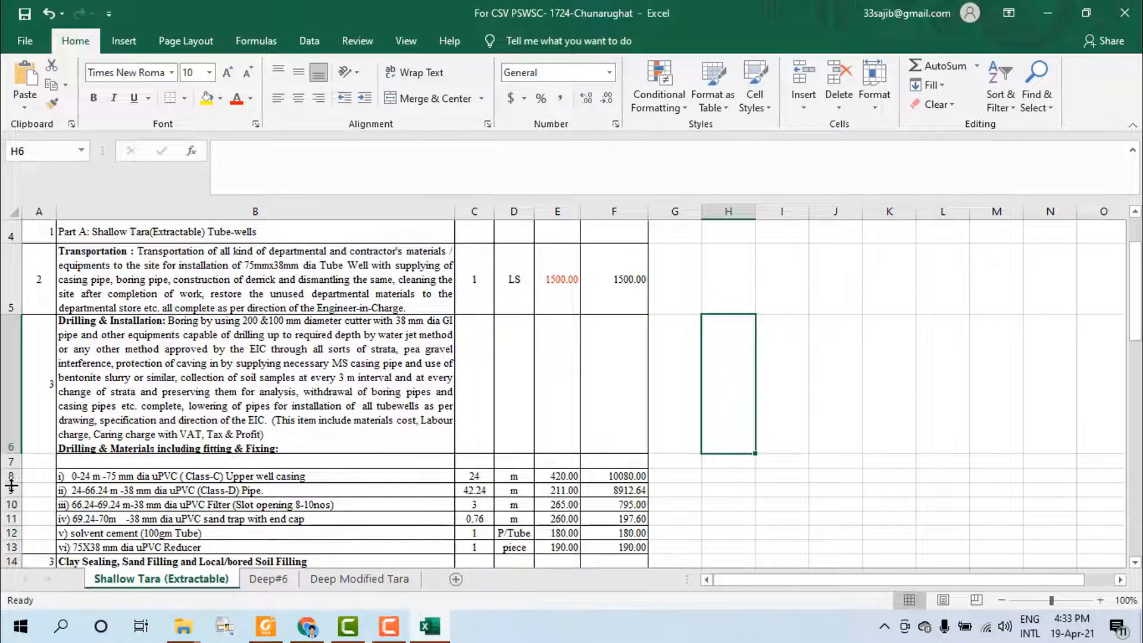
Delete the emptied row 7 between the Drilling & Installation item and its first sub-item
{"action": "left_click", "coordinate": [6, 462]}
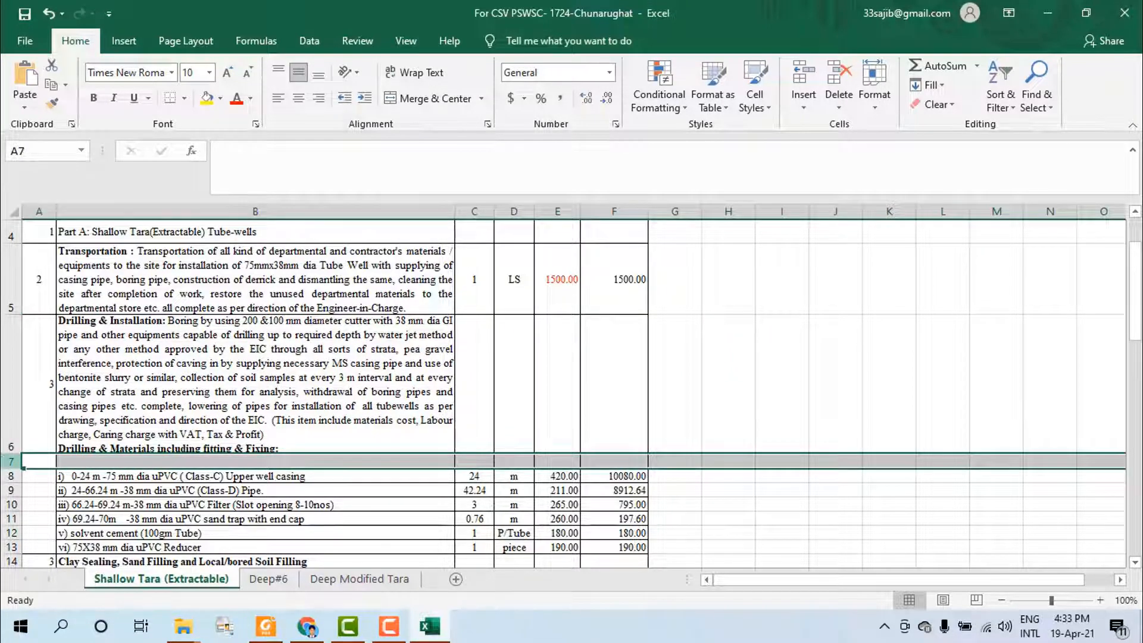
{"action": "key", "text": "ctrl+minus"}
{"action": "left_click", "coordinate": [858, 407]}
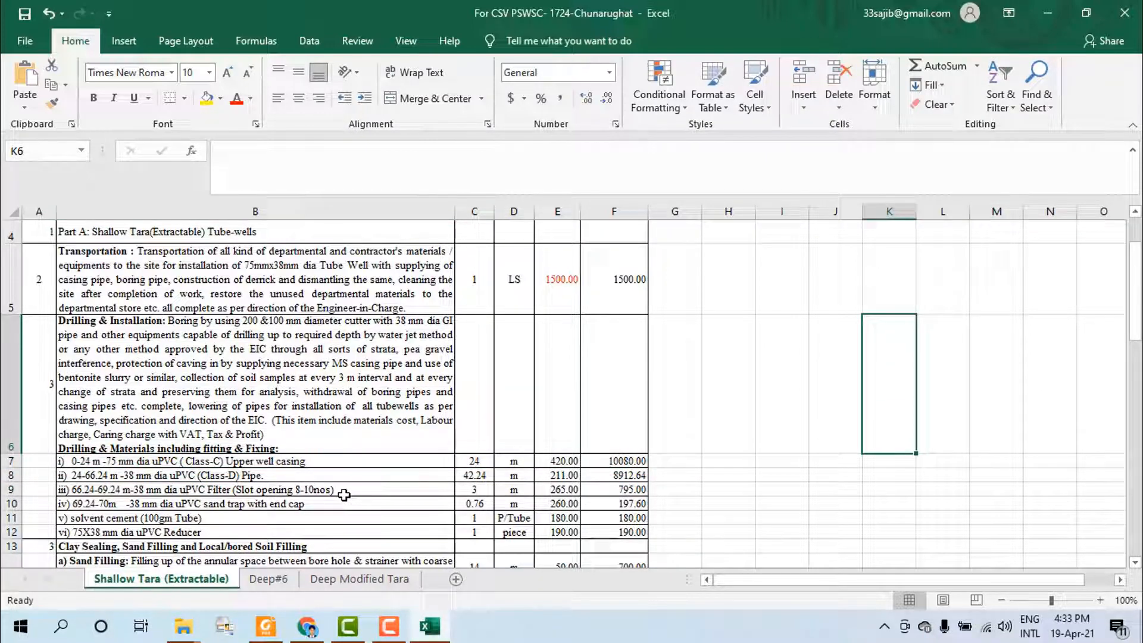
Enter the serial number 3(i) in cell A7 for the upper well casing sub-item
{"action": "left_click", "coordinate": [48, 358]}
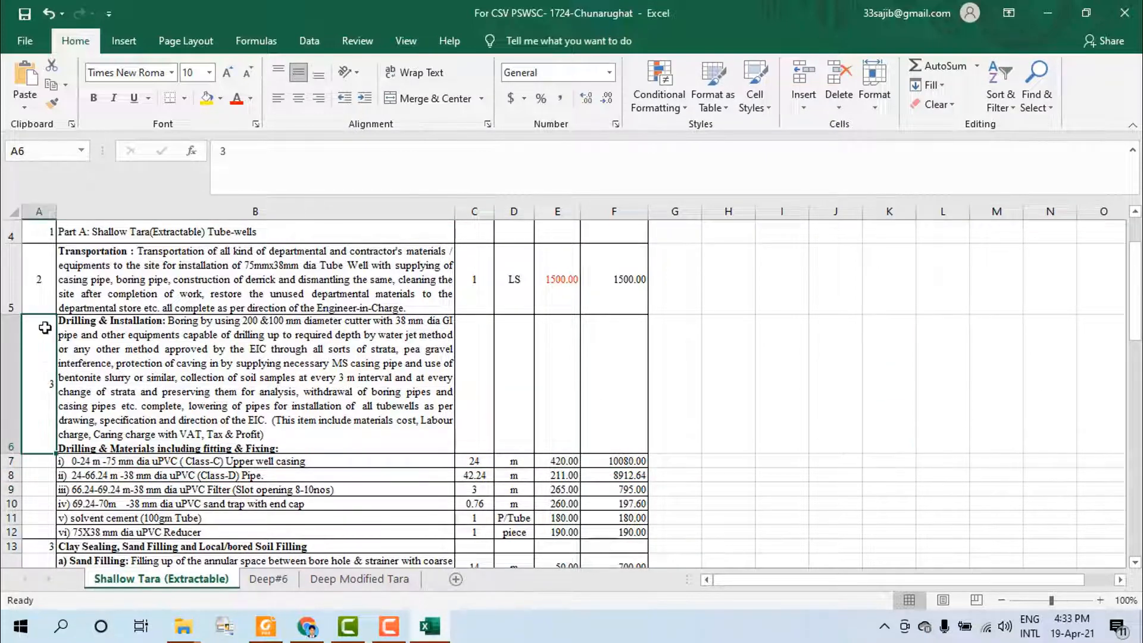
{"action": "left_click", "coordinate": [40, 465]}
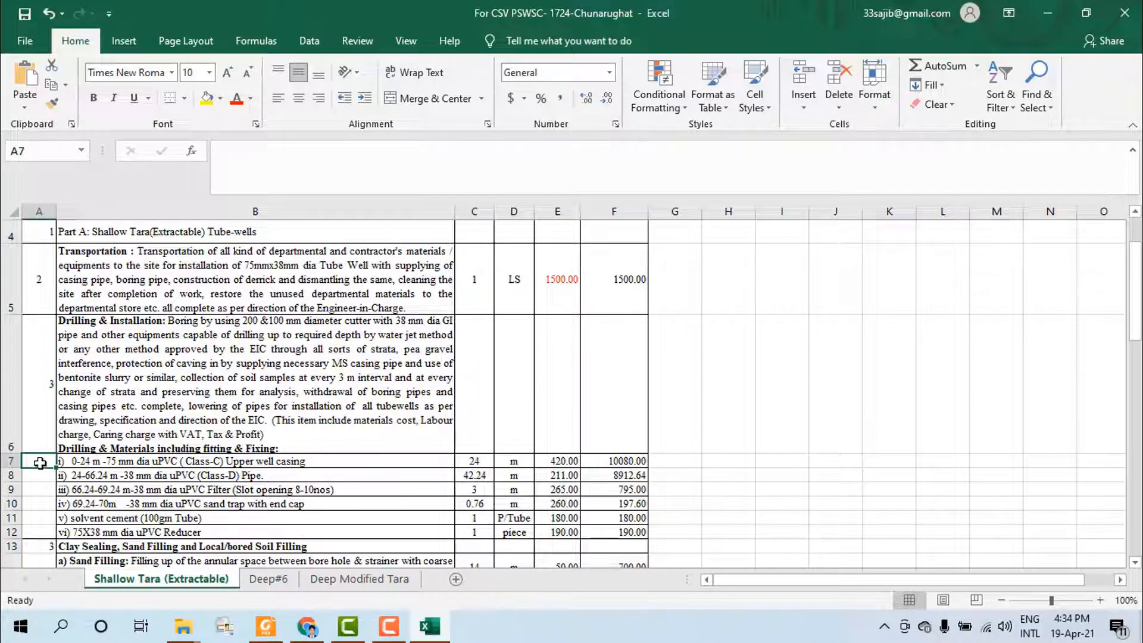
{"action": "type", "text": "3"}
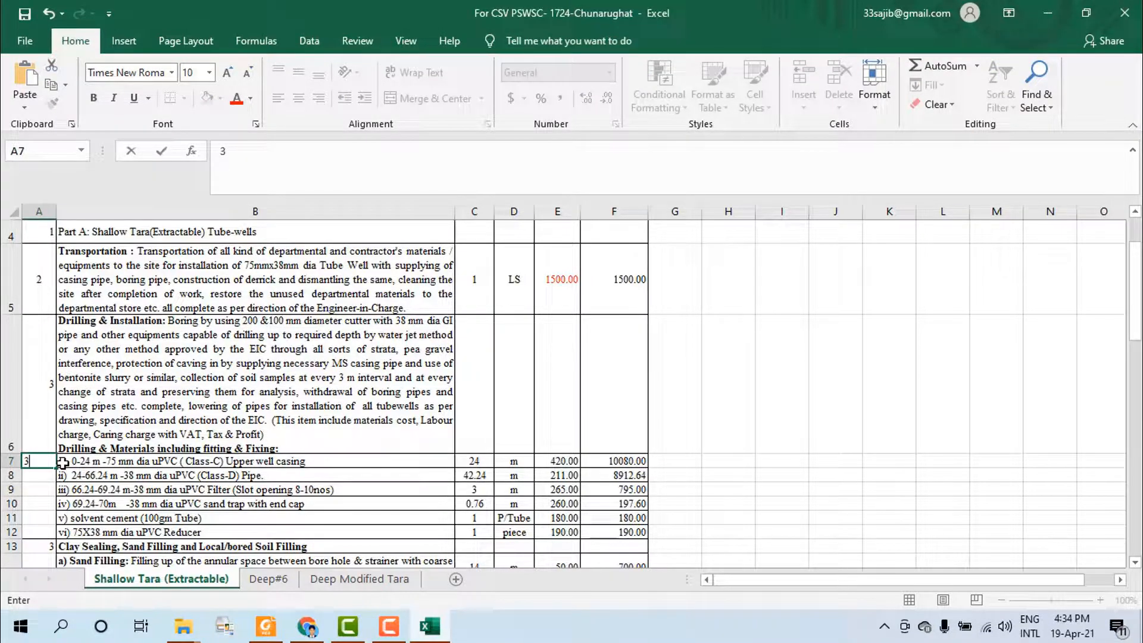
{"action": "type", "text": "(i)"}
{"action": "left_click", "coordinate": [135, 487]}
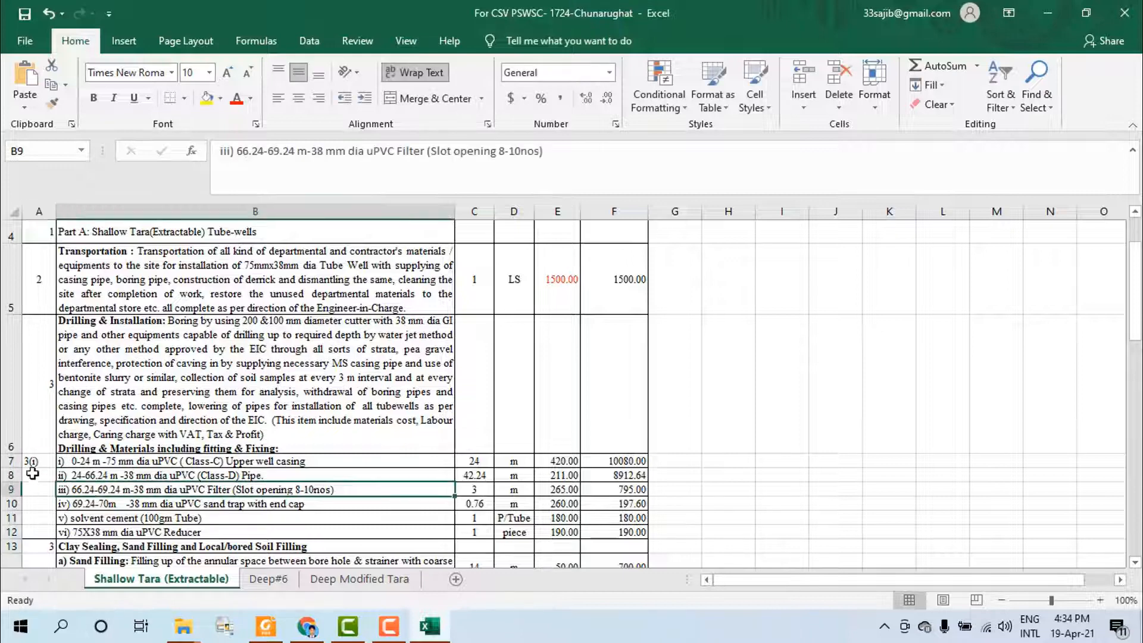
Fill the serial number 3(i) from A7 down to A12 for the remaining drilling sub-items
{"action": "left_click", "coordinate": [44, 462]}
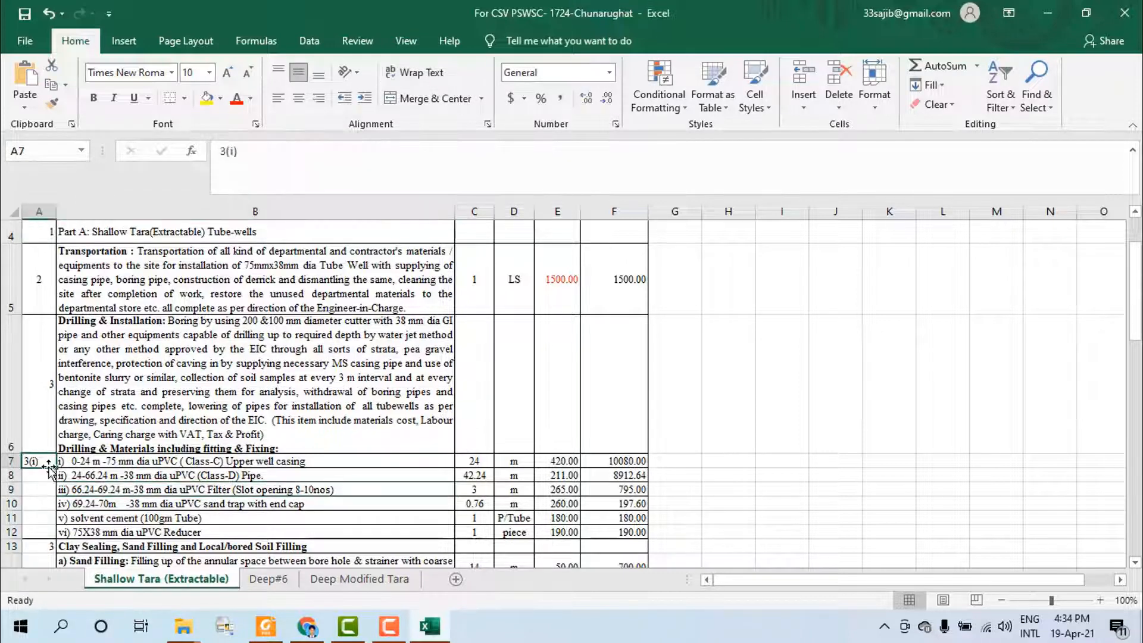
{"action": "left_click_drag", "start_coordinate": [56, 468], "coordinate": [59, 536]}
{"action": "left_click", "coordinate": [164, 529]}
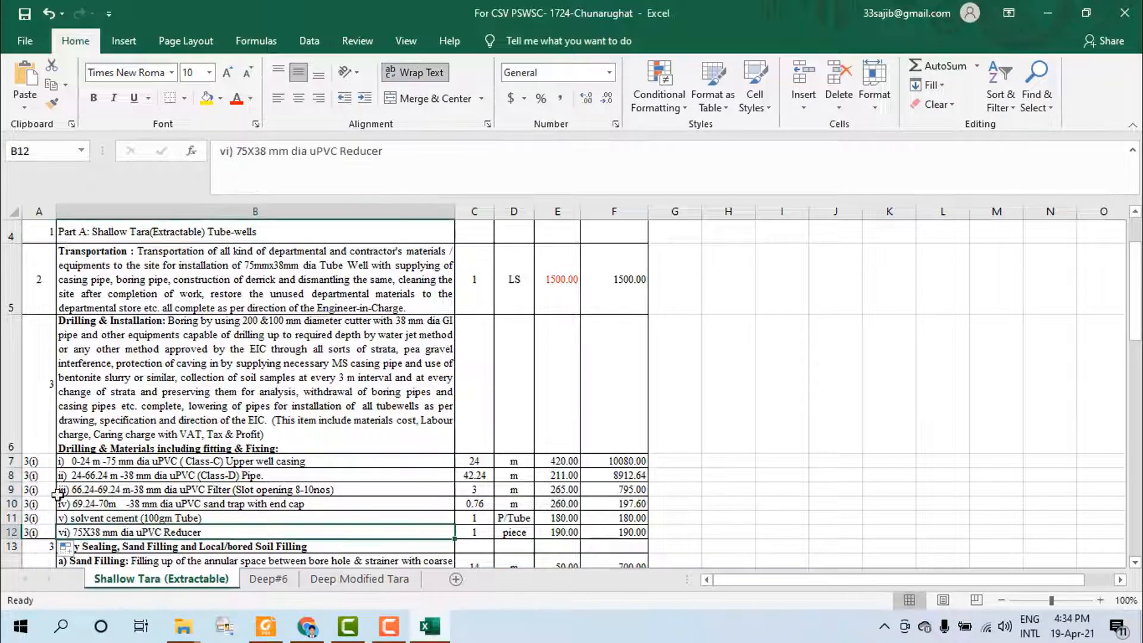
Change the serial numbers of the second and third drilling sub-items in A8 and A9 to 3(ii) and 3(iii)
{"action": "key", "text": "Left"}
{"action": "key", "text": "Down"}
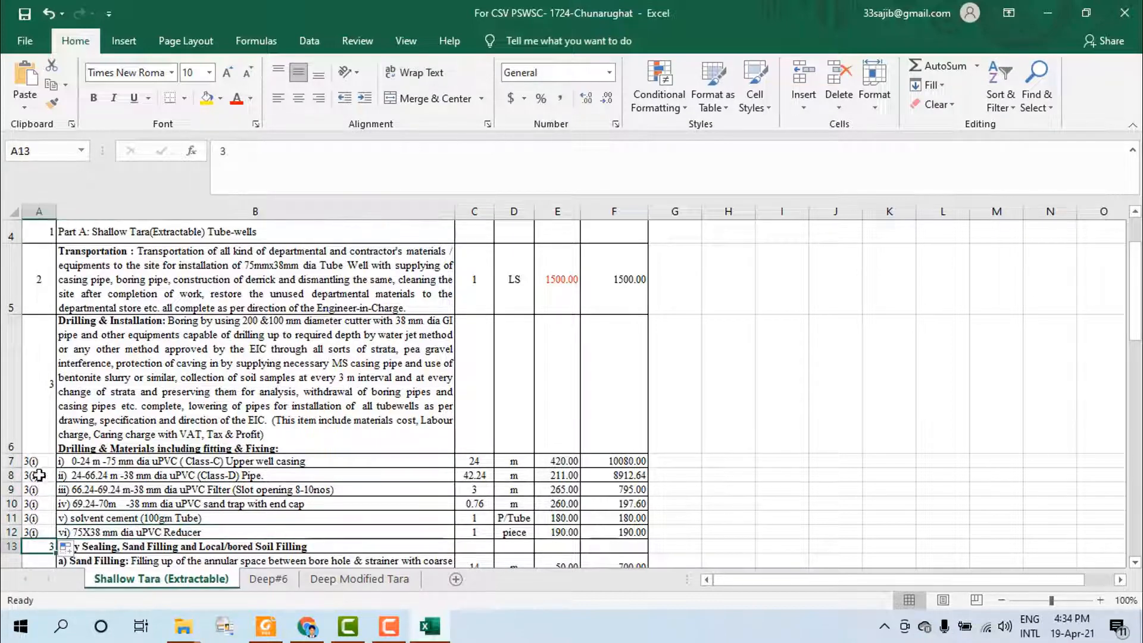
{"action": "double_click", "coordinate": [36, 476]}
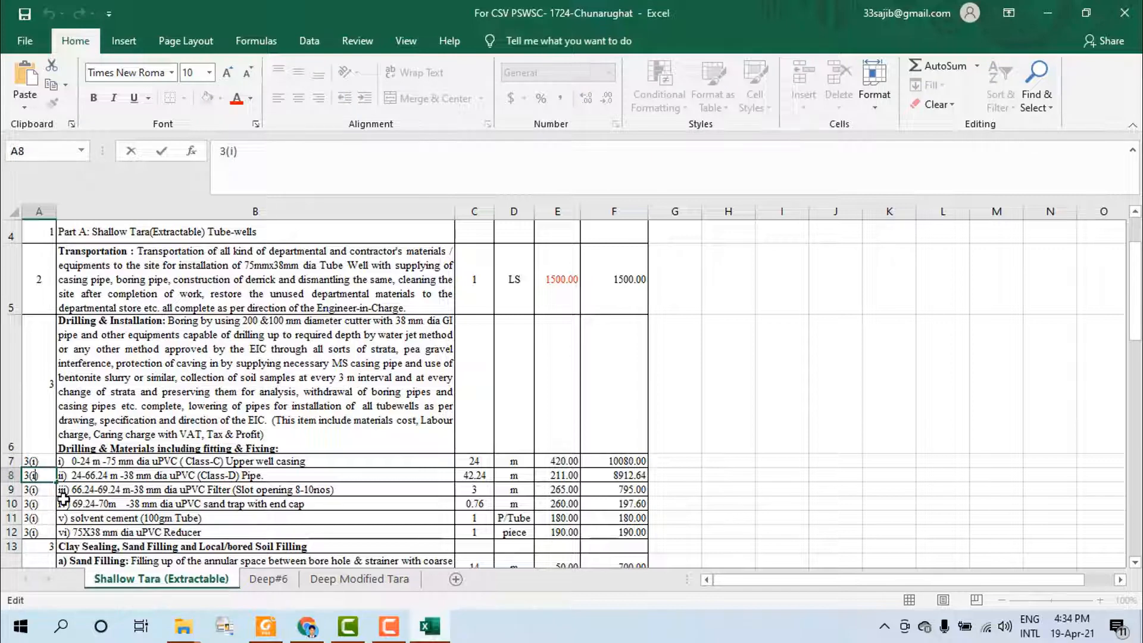
{"action": "type", "text": "i"}
{"action": "double_click", "coordinate": [41, 495]}
{"action": "left_click", "coordinate": [40, 493]}
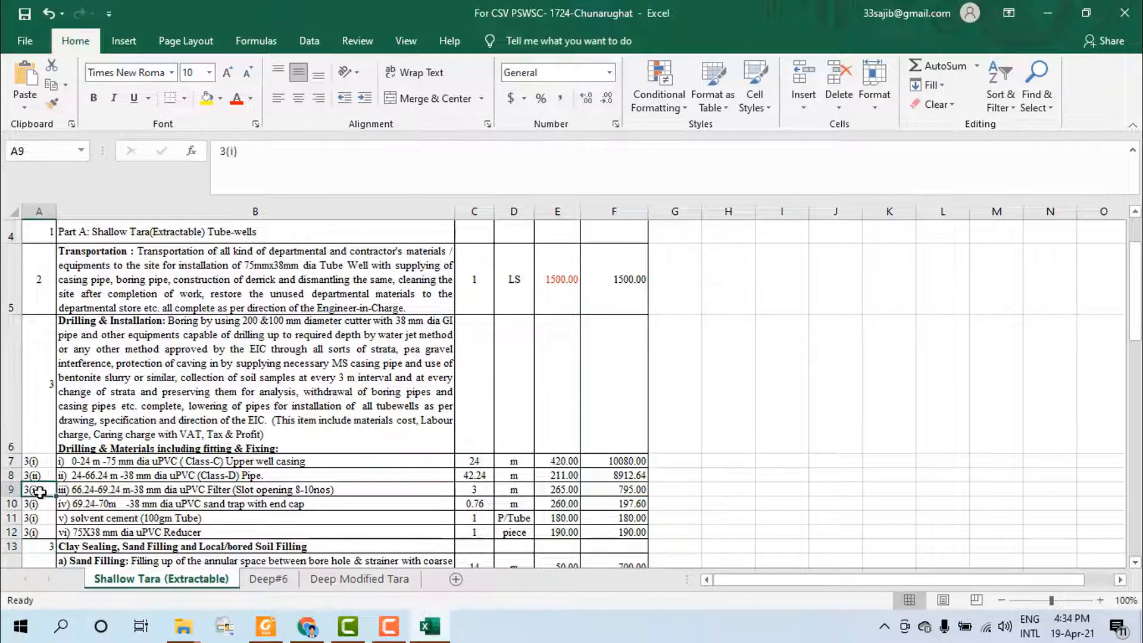
{"action": "double_click", "coordinate": [39, 492]}
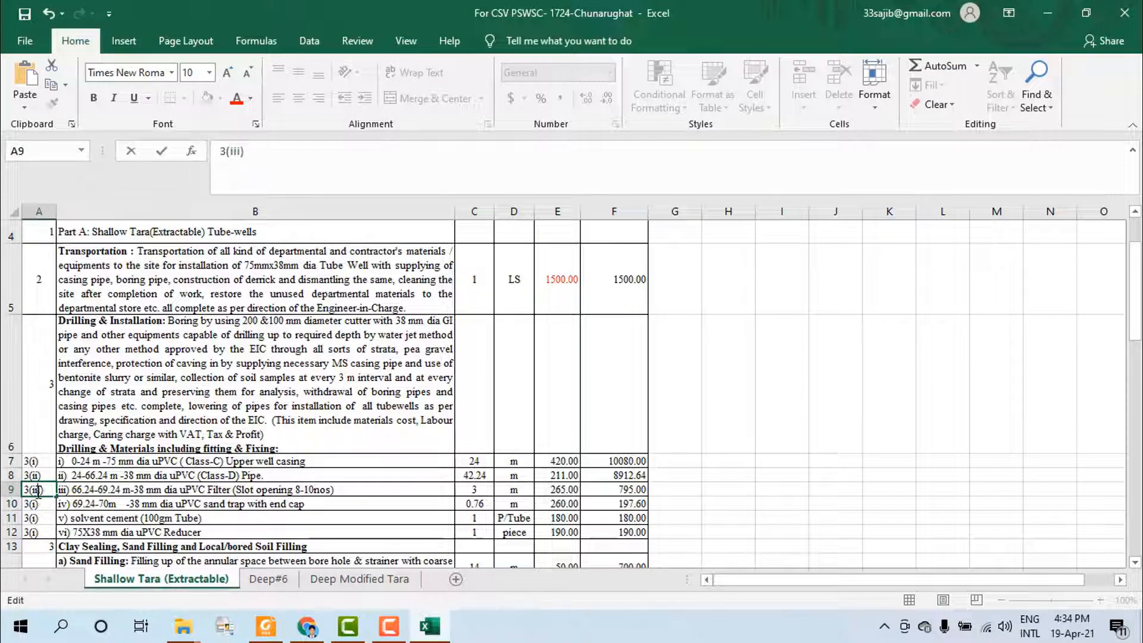
{"action": "type", "text": "ii"}
{"action": "key", "text": "Return"}
Change the serial numbers in A10, A11 and A12 to 3(iv), 3(v) and 3(vi) for the sand trap, solvent cement and reducer
{"action": "double_click", "coordinate": [35, 505]}
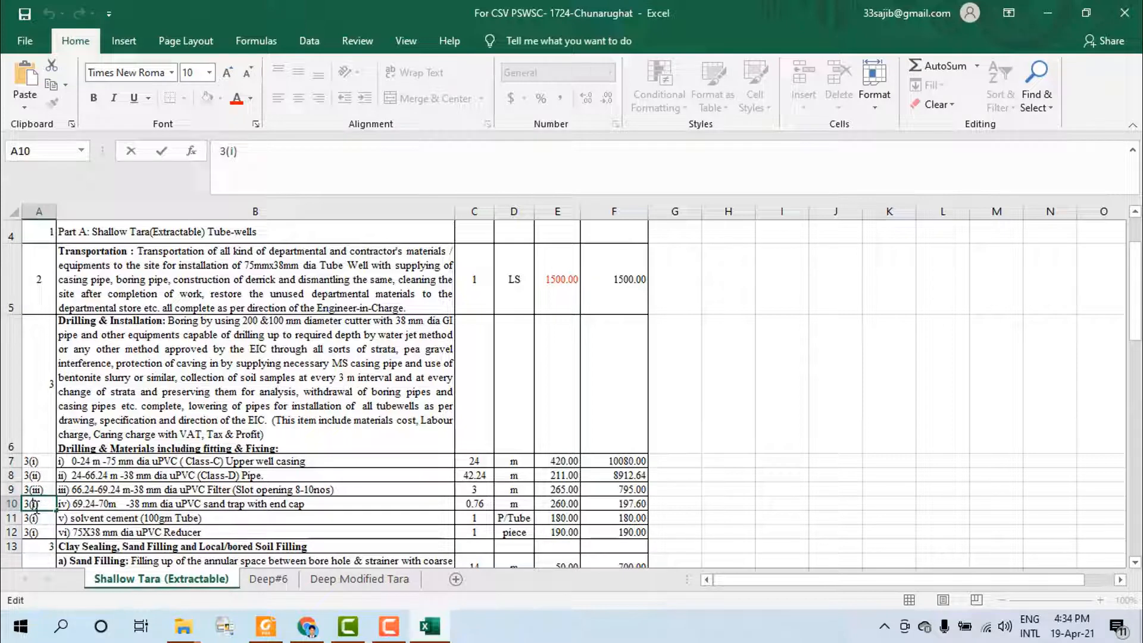
{"action": "type", "text": "v"}
{"action": "key", "text": "Return"}
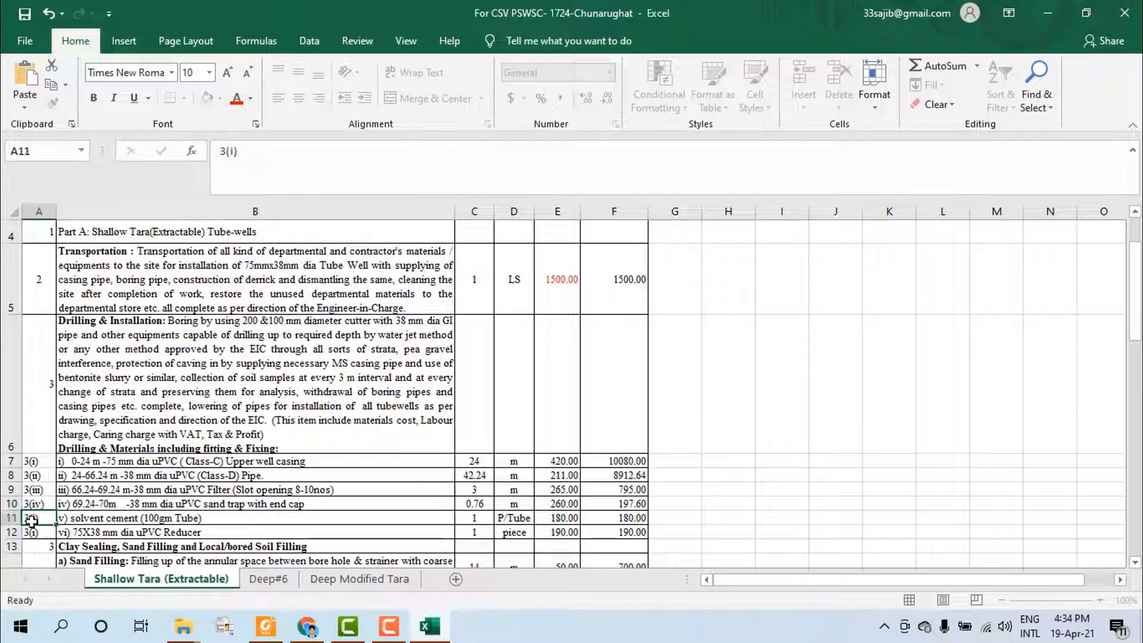
{"action": "key", "text": "Down"}
{"action": "key", "text": "Down"}
{"action": "double_click", "coordinate": [35, 520]}
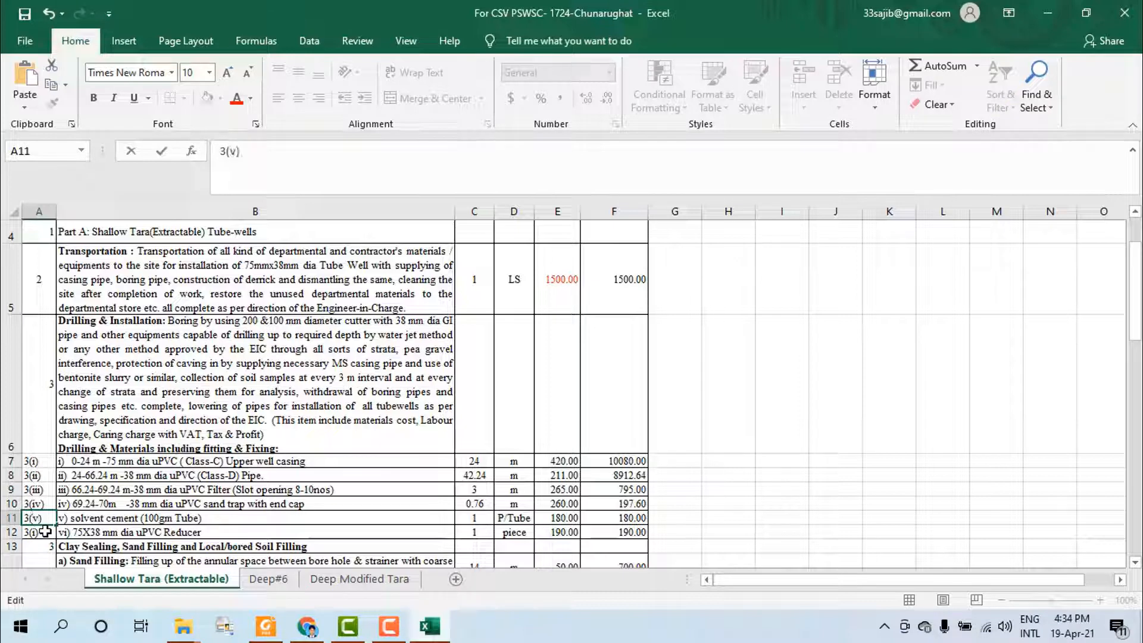
{"action": "double_click", "coordinate": [29, 532]}
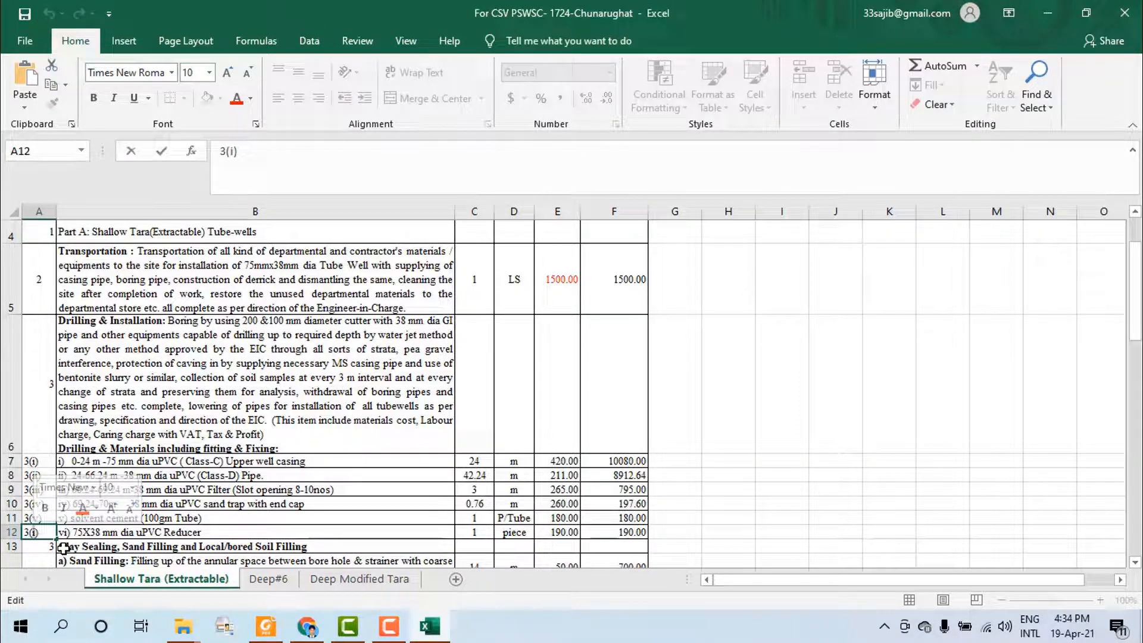
{"action": "key", "text": "BackSpace"}
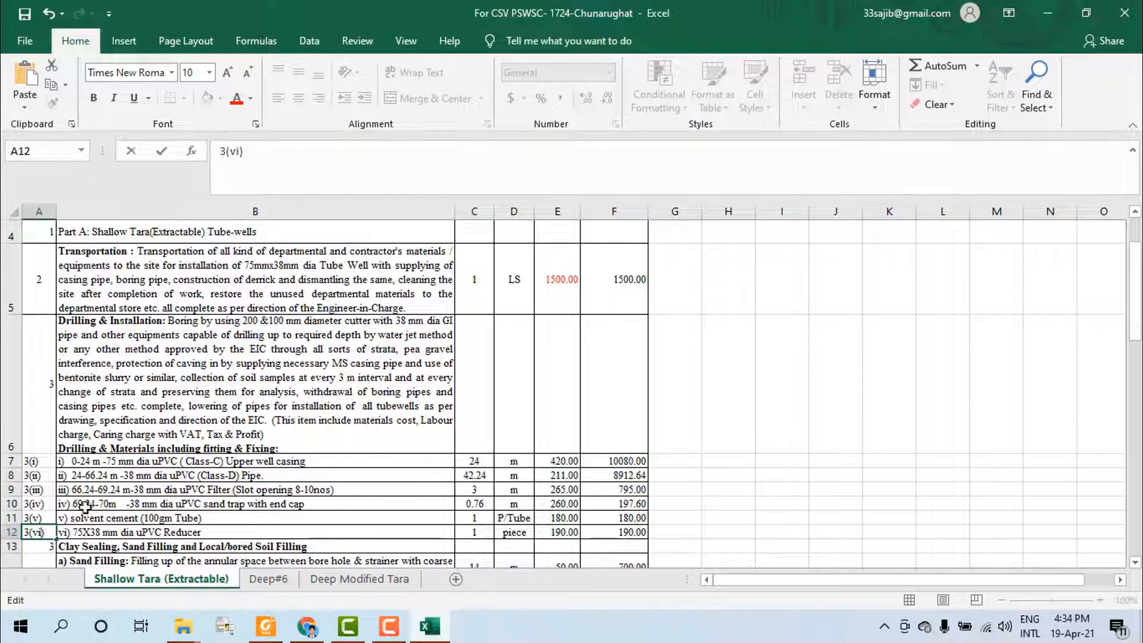
Number the Clay Sealing, Sand Filling heading in A13 as 4 and its Sand Filling sub-item in A14 as 4(a)
{"action": "scroll", "coordinate": [85, 507], "scroll_direction": "down", "scroll_amount": 1}
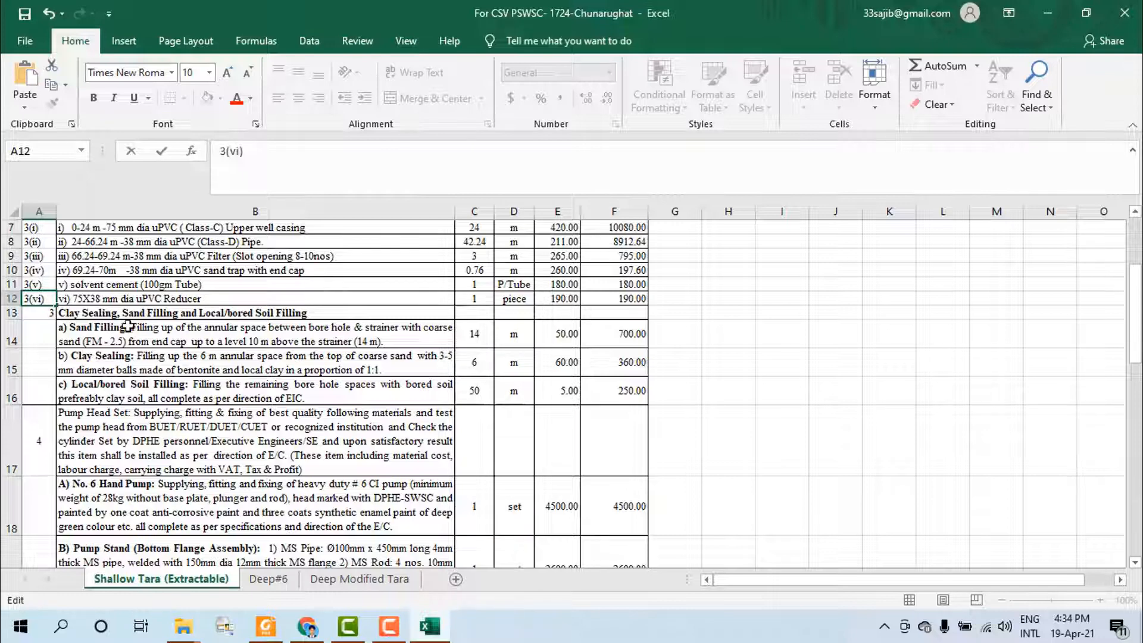
{"action": "left_click", "coordinate": [48, 313]}
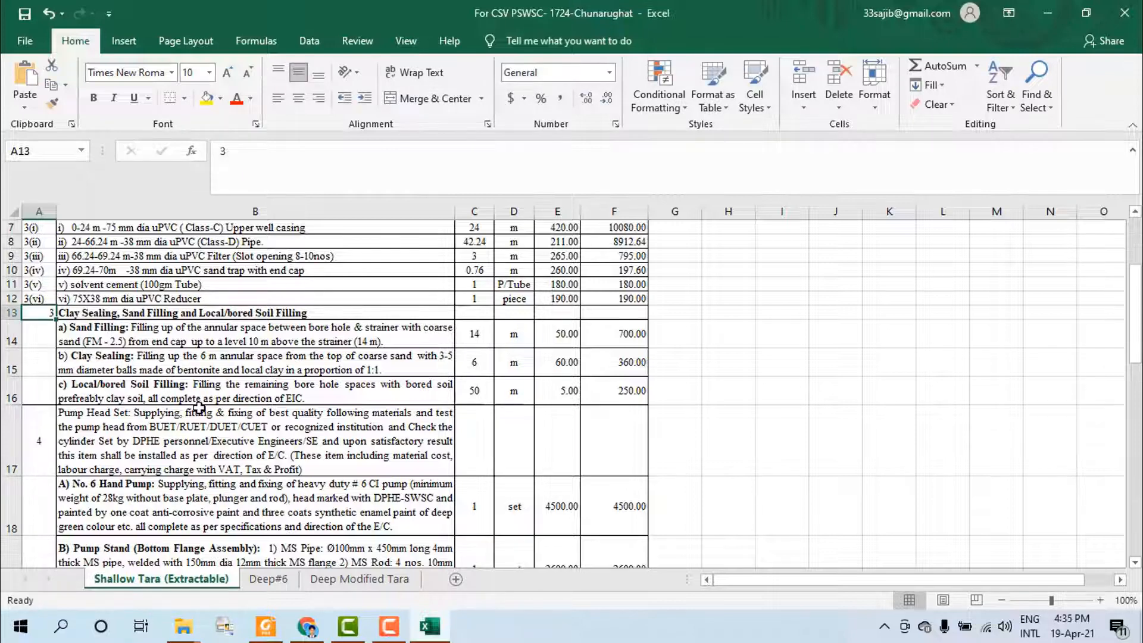
{"action": "type", "text": "4"}
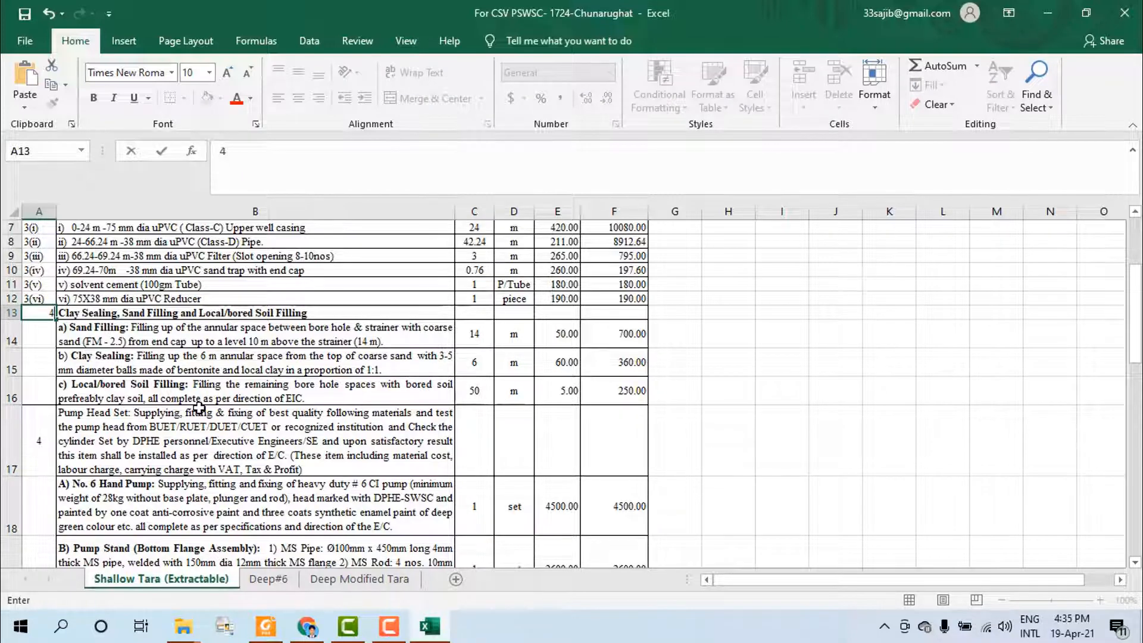
{"action": "left_click", "coordinate": [44, 341]}
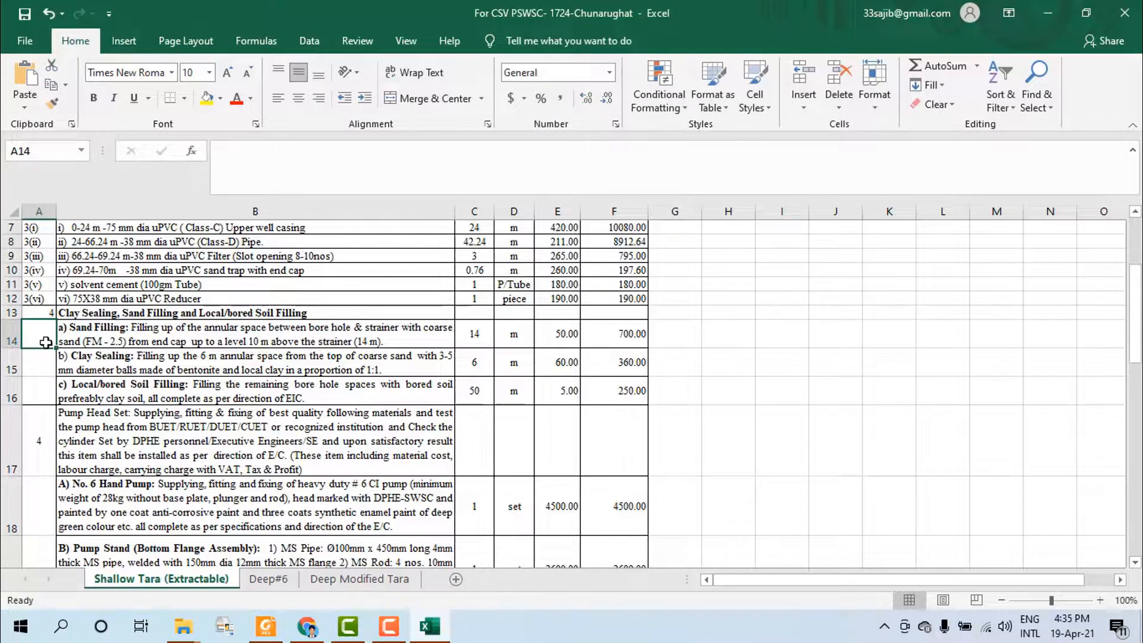
{"action": "type", "text": "("}
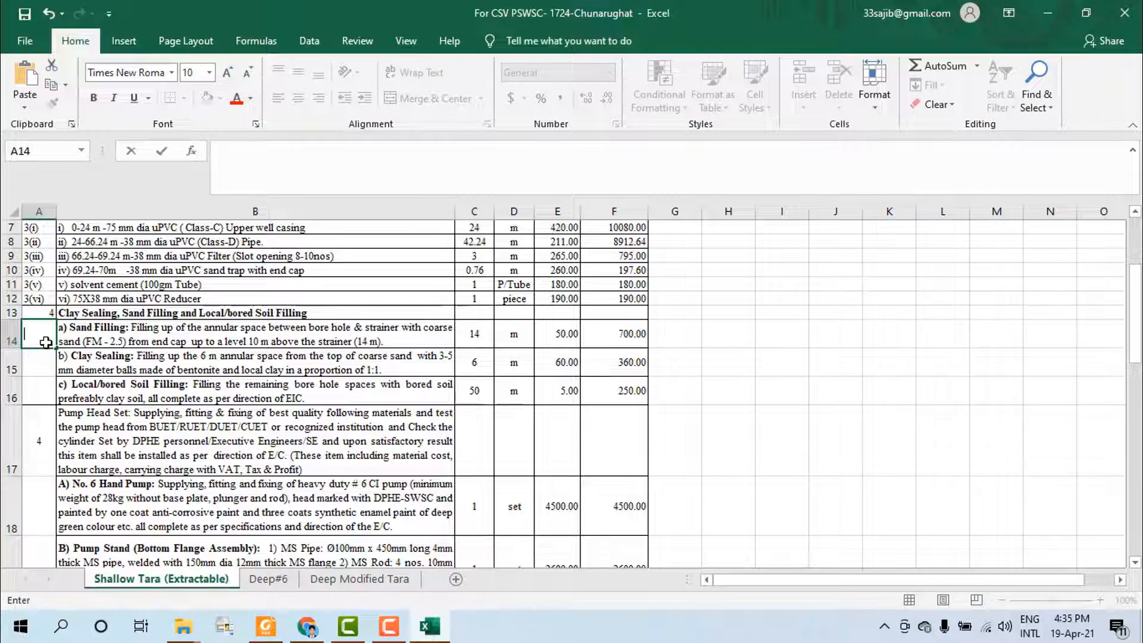
{"action": "type", "text": "4(a"}
{"action": "left_click", "coordinate": [152, 391]}
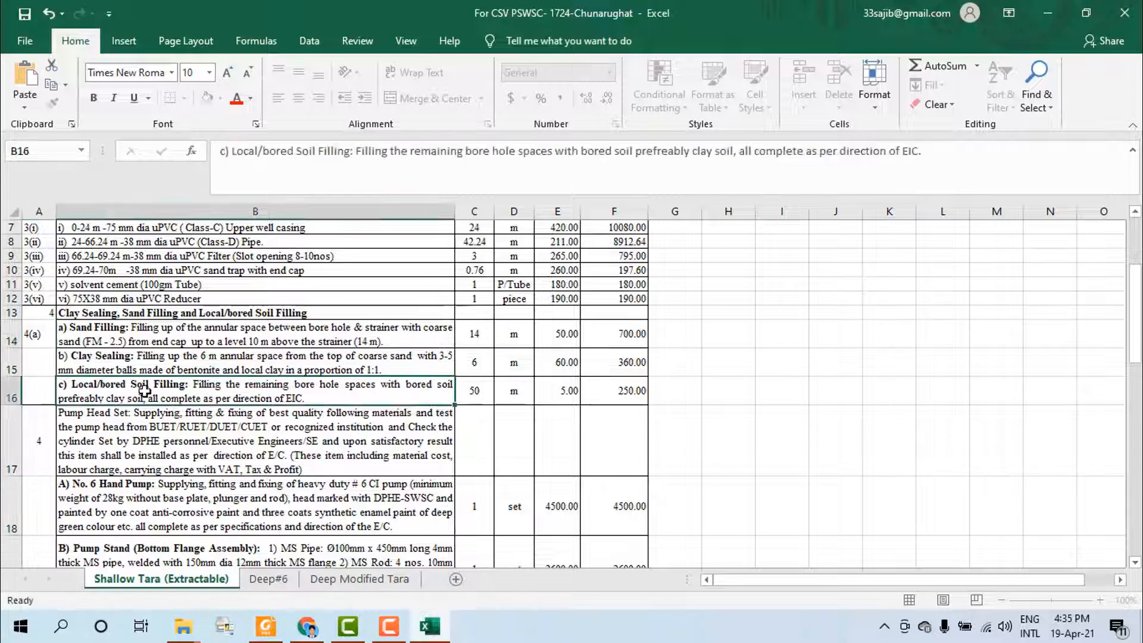
Fill the serial number 4(a) from A14 down to A16 for the other filling sub-items
{"action": "left_click", "coordinate": [48, 341]}
{"action": "left_click_drag", "start_coordinate": [56, 350], "coordinate": [54, 405]}
{"action": "left_click", "coordinate": [123, 391]}
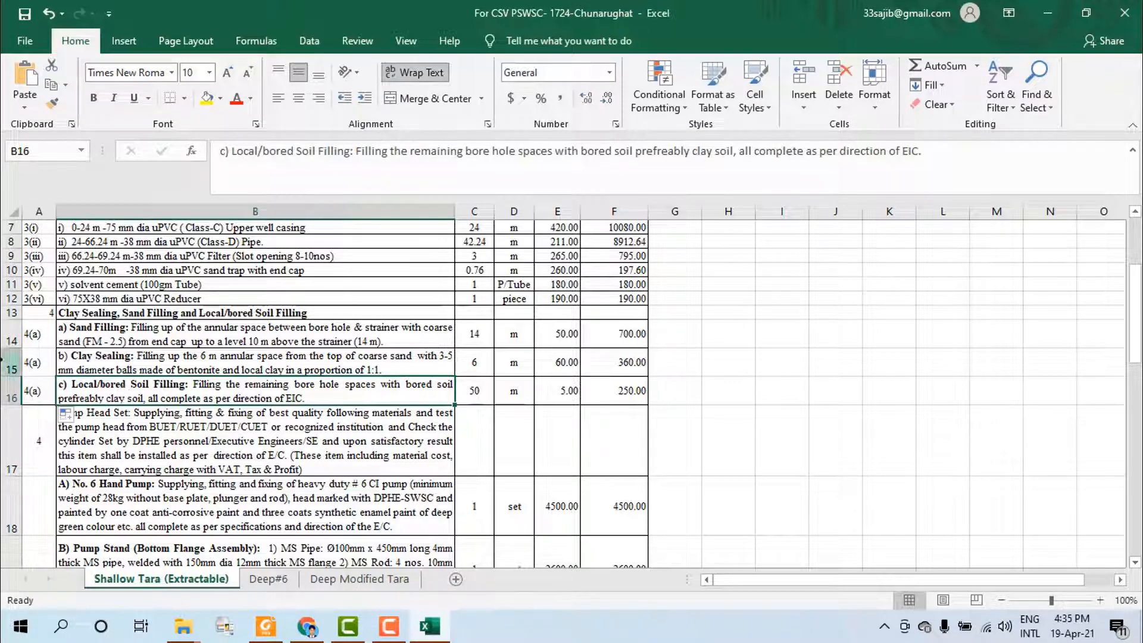
Change the serial numbers of Clay Sealing in A15 to 4(b) and Local/bored Soil Filling in A16 to 4(c)
{"action": "double_click", "coordinate": [37, 364]}
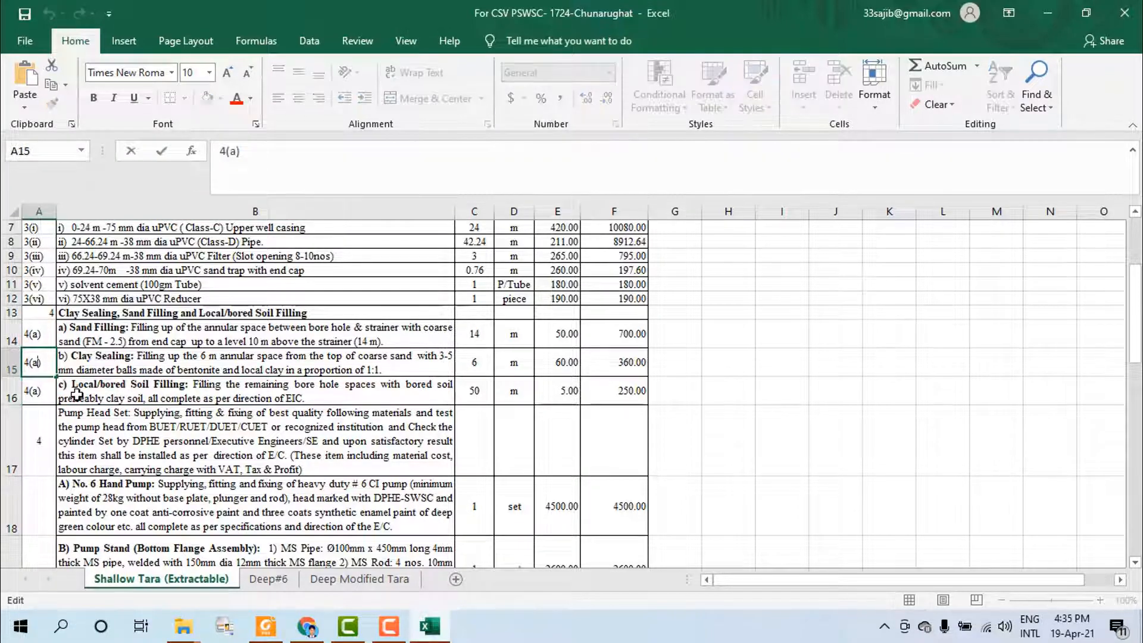
{"action": "key", "text": "BackSpace"}
{"action": "type", "text": "b"}
{"action": "double_click", "coordinate": [40, 391]}
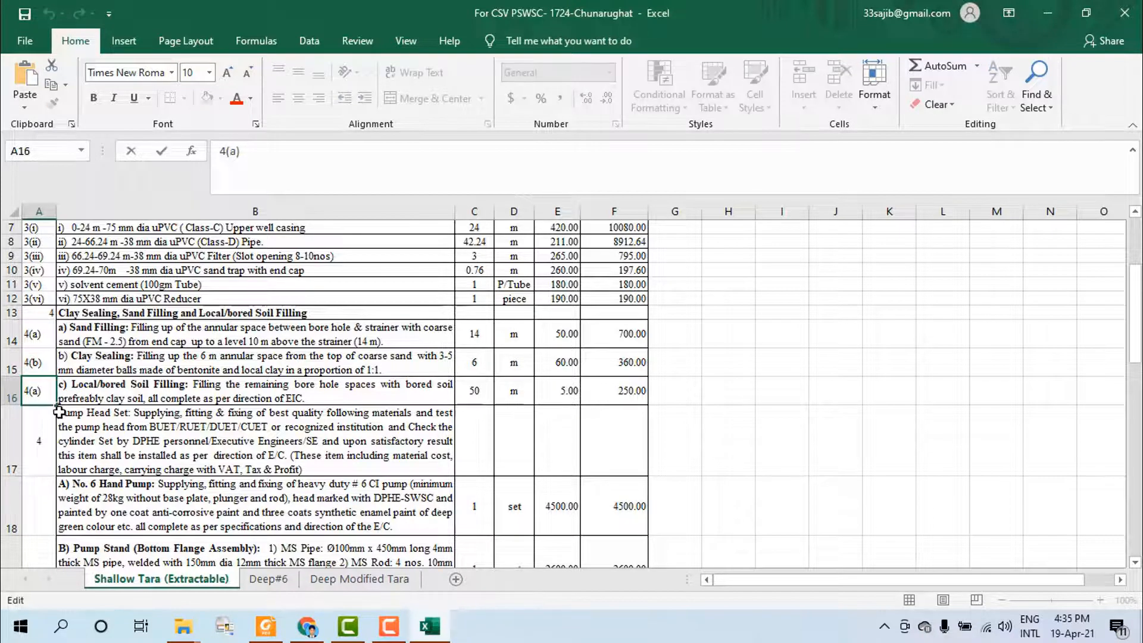
{"action": "key", "text": "BackSpace"}
{"action": "type", "text": "c"}
{"action": "left_click", "coordinate": [279, 482]}
Set the serial number of the Pump Head Set item in A17 to 5
{"action": "scroll", "coordinate": [38, 341], "scroll_direction": "up", "scroll_amount": 1}
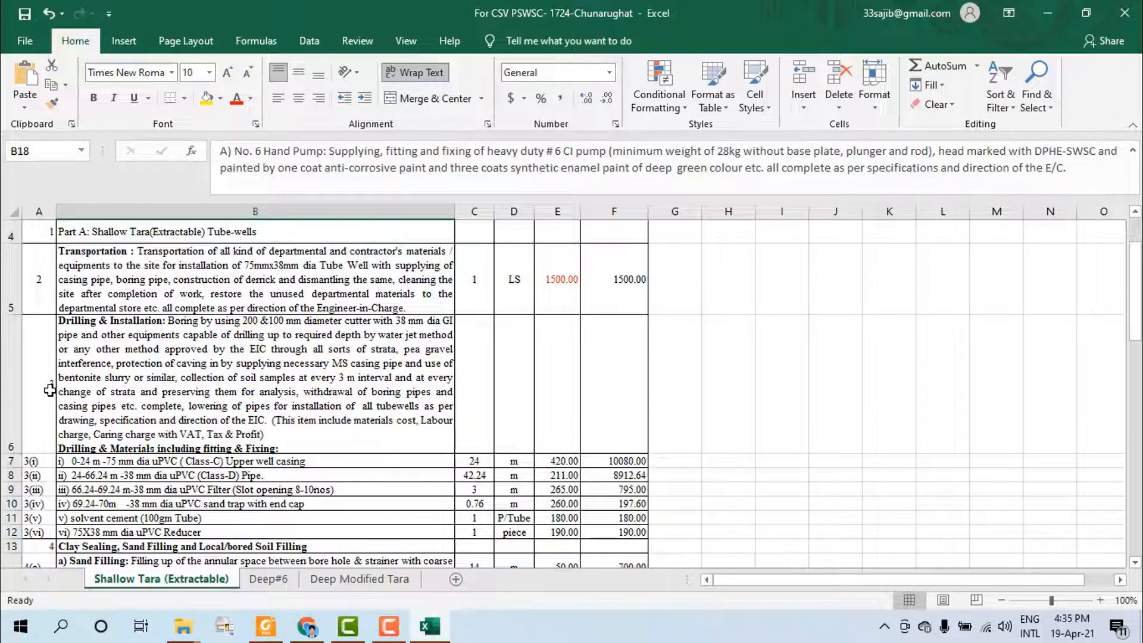
{"action": "scroll", "coordinate": [76, 455], "scroll_direction": "down", "scroll_amount": 2}
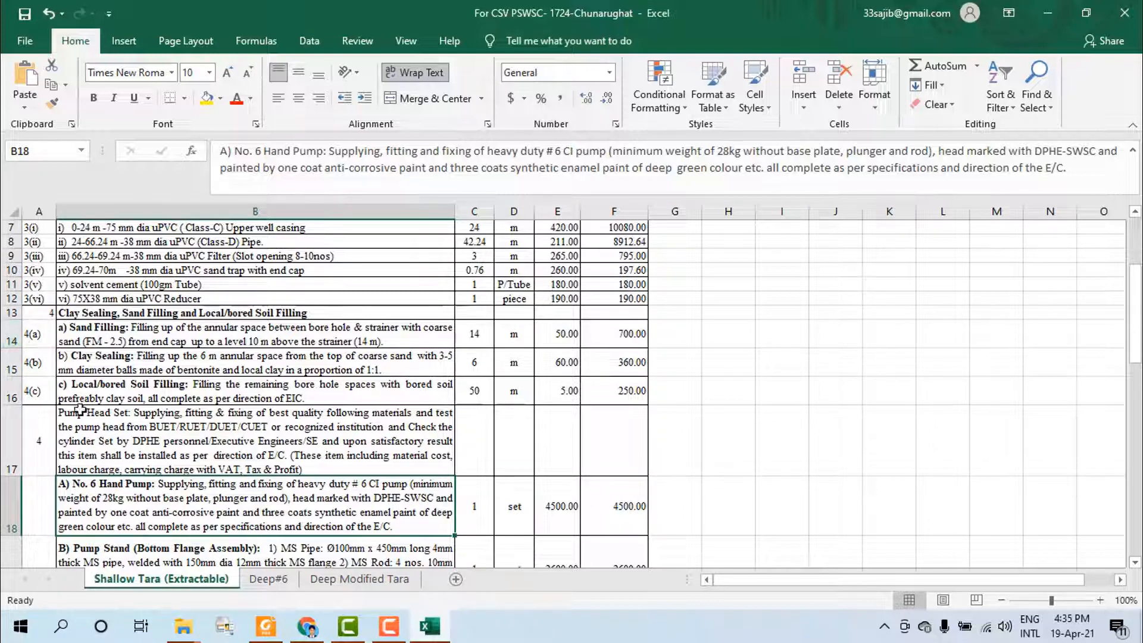
{"action": "left_click", "coordinate": [51, 446]}
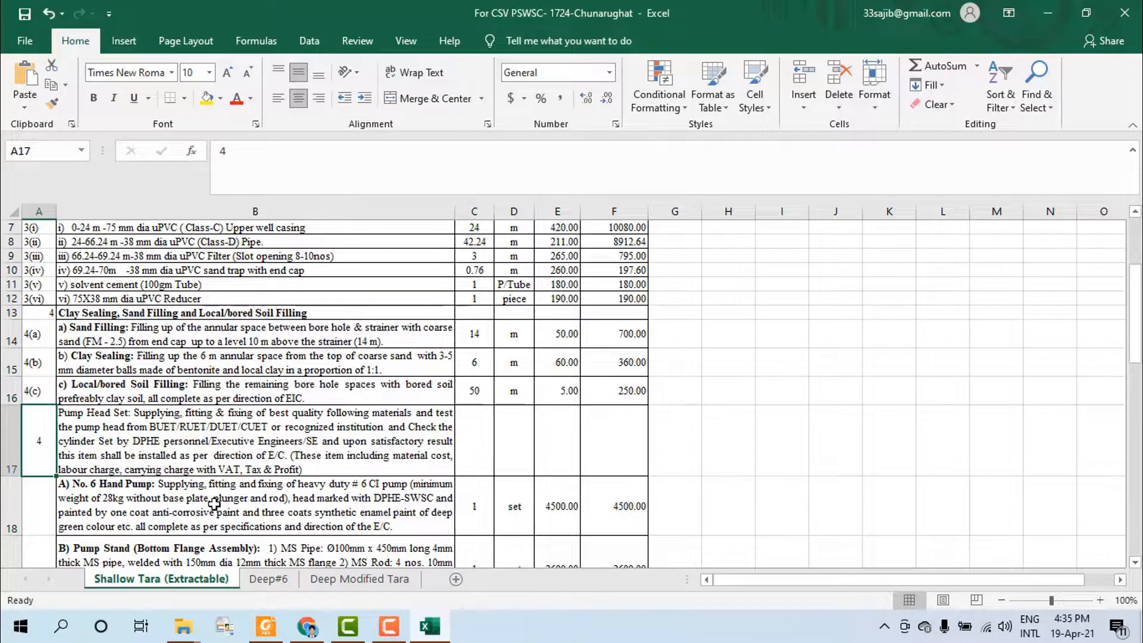
{"action": "type", "text": "5"}
{"action": "key", "text": "Return"}
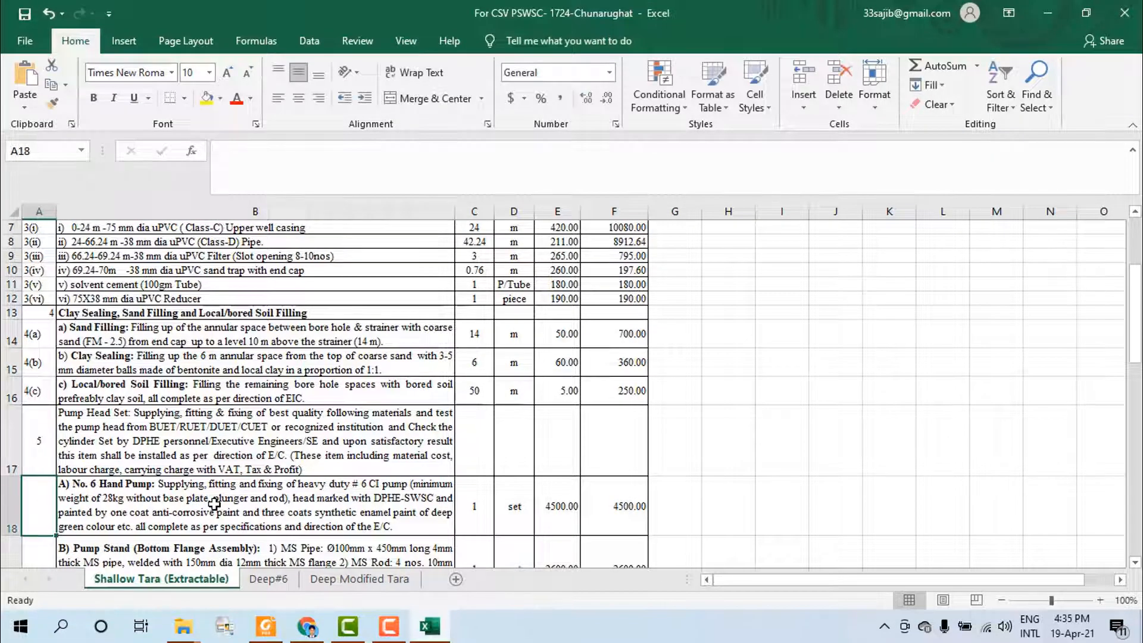
Enter the serial numbers 6, 7, 8 and 9 in A18 to A21 for pump sub-items A to D
{"action": "type", "text": "6"}
{"action": "key", "text": "Return"}
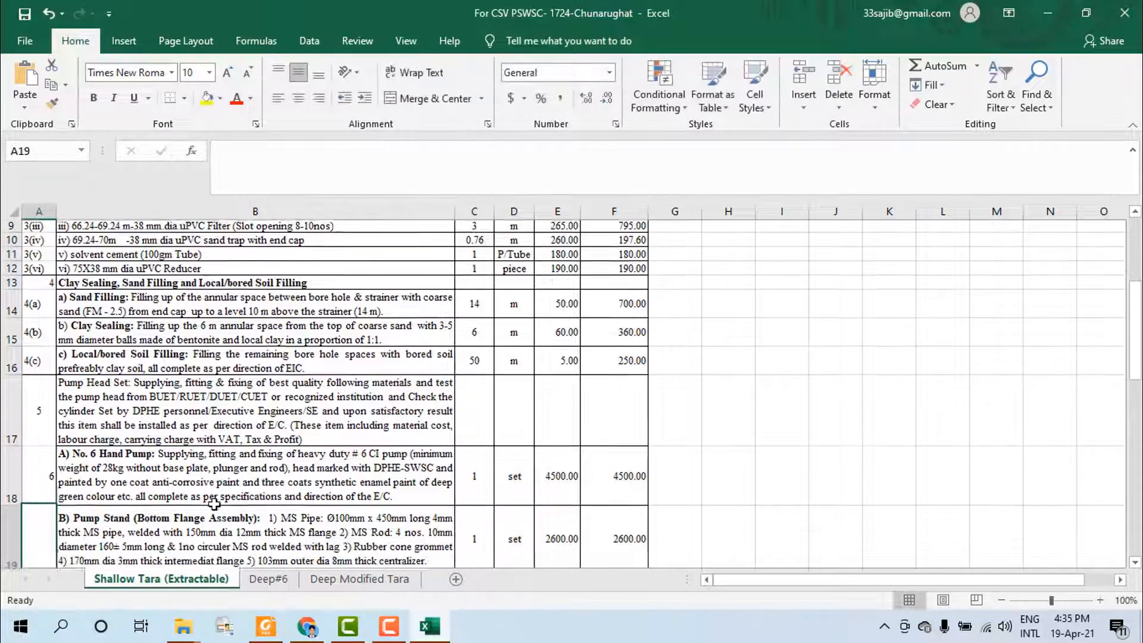
{"action": "type", "text": "7"}
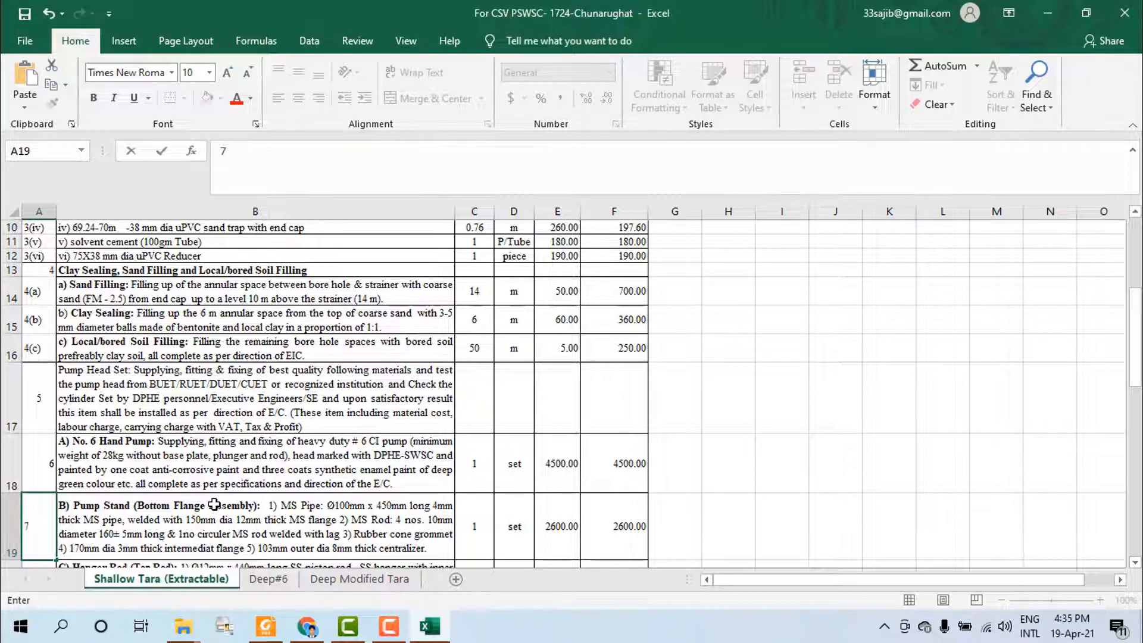
{"action": "key", "text": "Return"}
{"action": "type", "text": "8"}
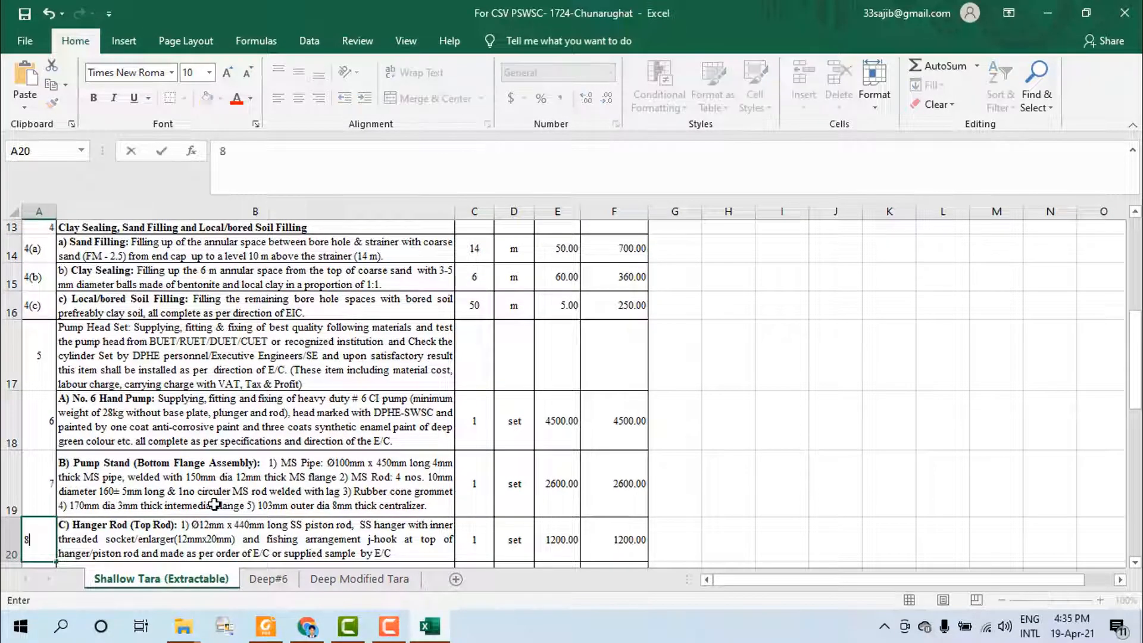
{"action": "key", "text": "Return"}
{"action": "type", "text": "9"}
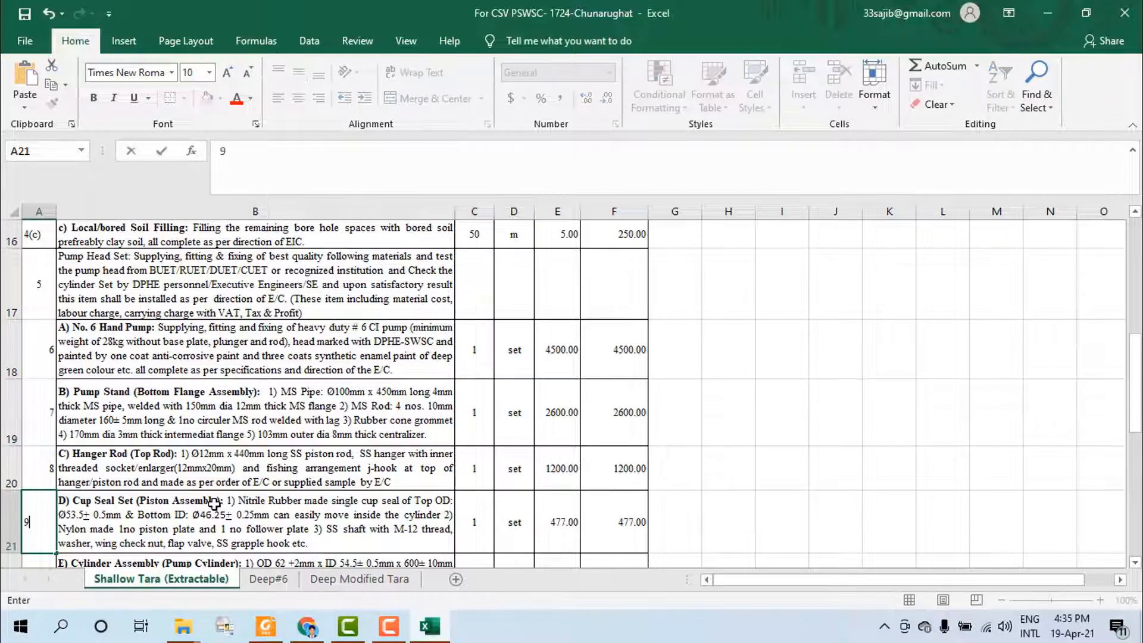
{"action": "key", "text": "Return"}
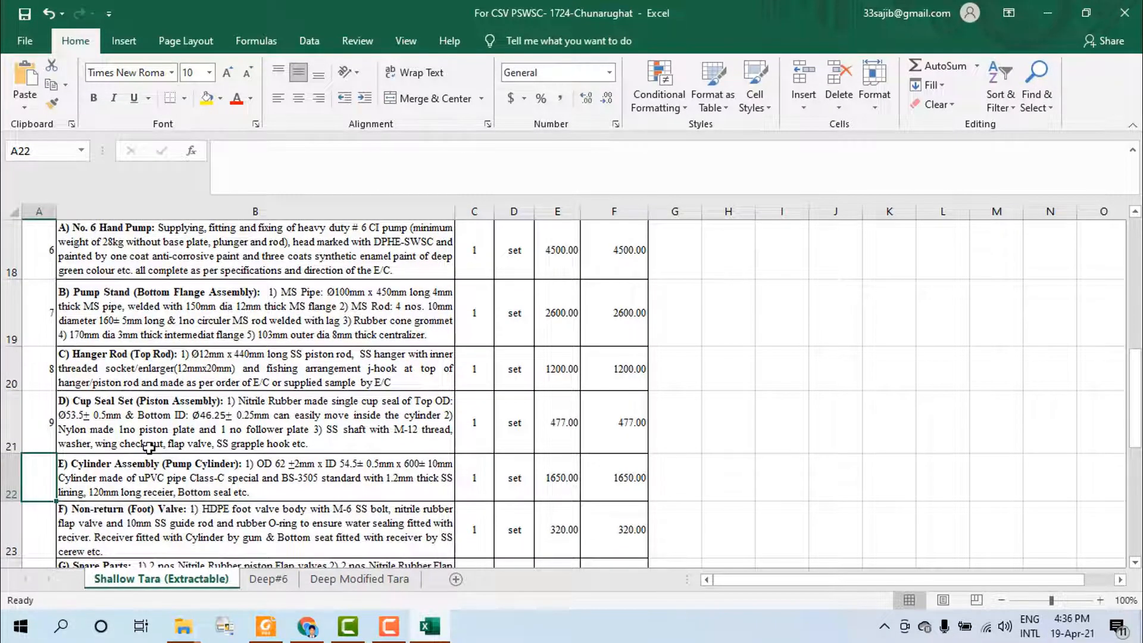
Renumber the No. 6 Hand Pump sub-item in A18 as 5(a) and fill that serial down to A26 for the remaining pump sub-items
{"action": "scroll", "coordinate": [145, 449], "scroll_direction": "up", "scroll_amount": 1}
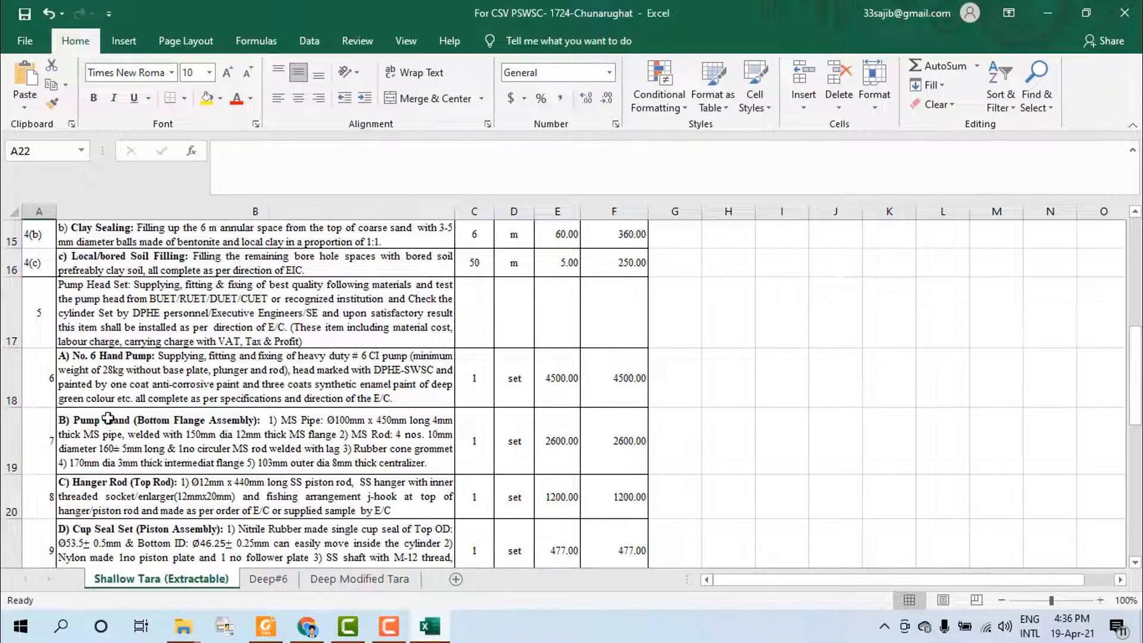
{"action": "left_click", "coordinate": [52, 384]}
{"action": "left_click", "coordinate": [43, 302]}
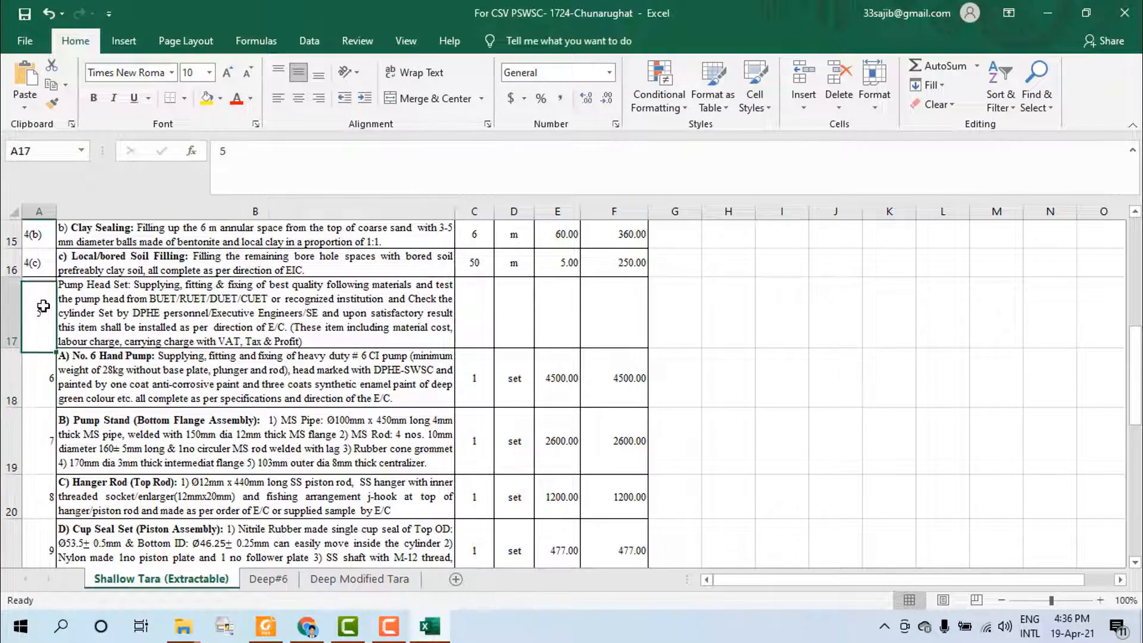
{"action": "scroll", "coordinate": [43, 303], "scroll_direction": "up", "scroll_amount": 1}
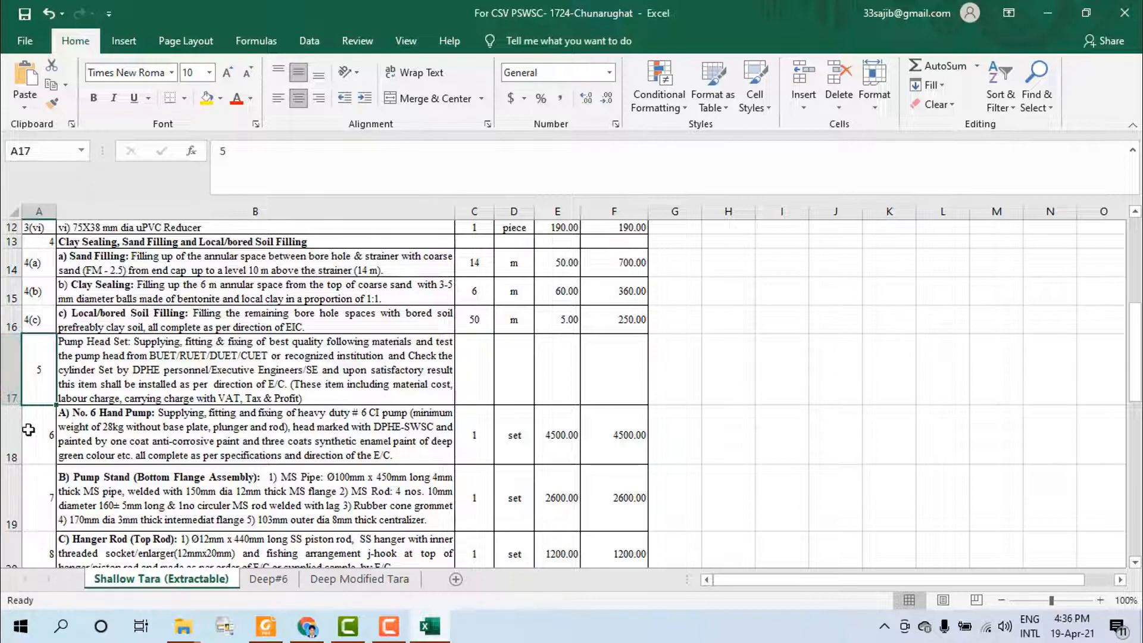
{"action": "scroll", "coordinate": [89, 533], "scroll_direction": "down", "scroll_amount": 1}
{"action": "scroll", "coordinate": [90, 533], "scroll_direction": "down", "scroll_amount": 1}
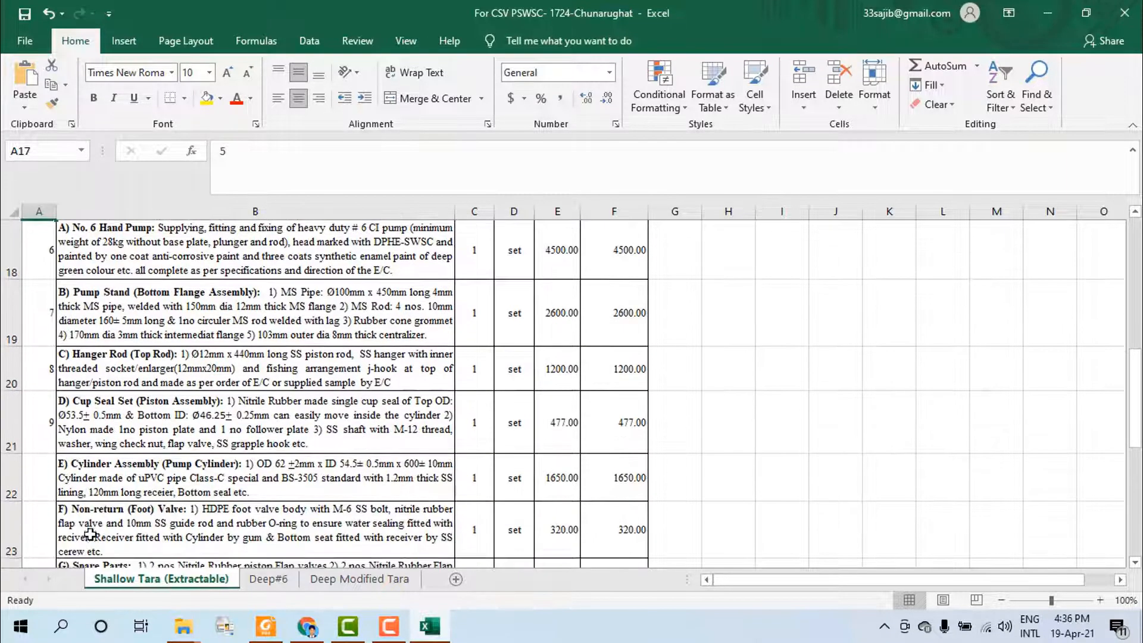
{"action": "scroll", "coordinate": [78, 507], "scroll_direction": "up", "scroll_amount": 1}
{"action": "left_click", "coordinate": [46, 382]}
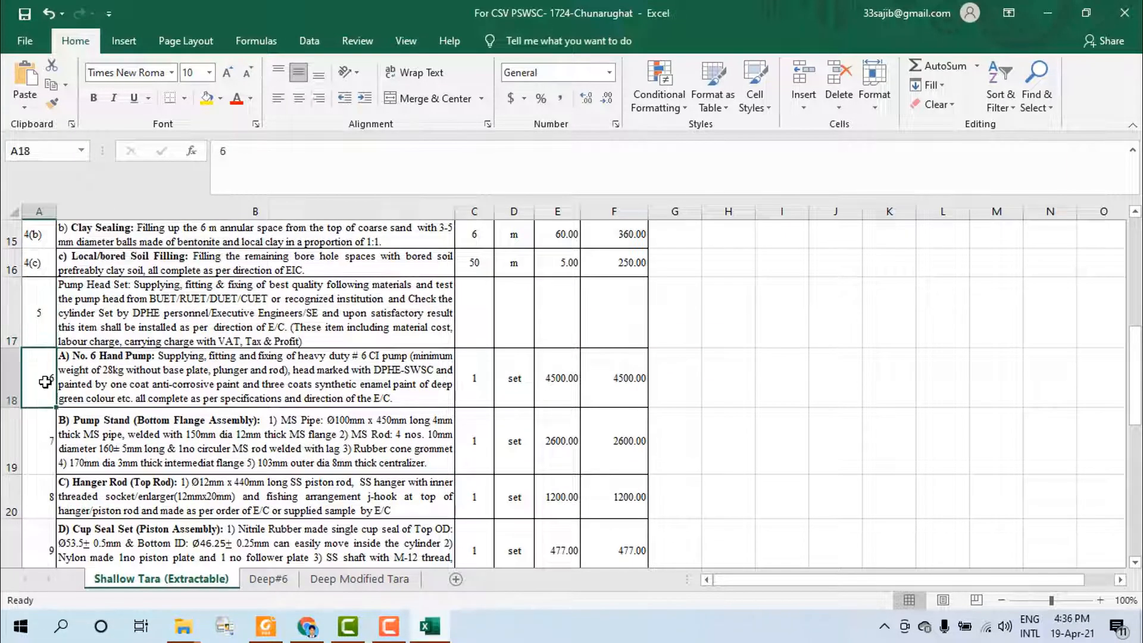
{"action": "type", "text": "5"}
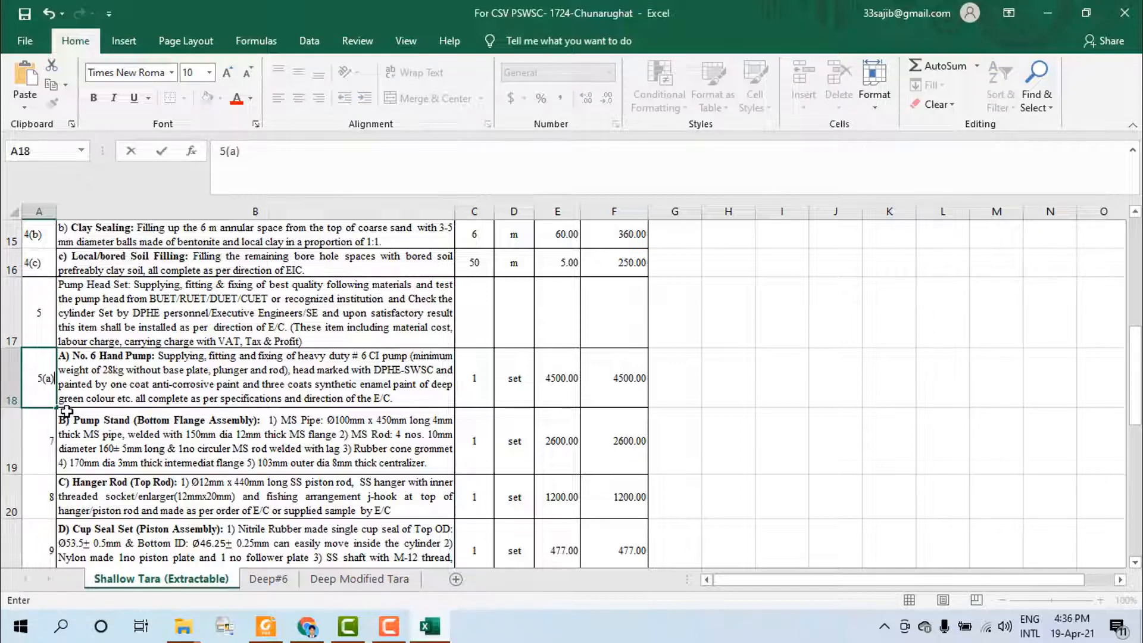
{"action": "type", "text": "(a)"}
{"action": "left_click", "coordinate": [691, 426]}
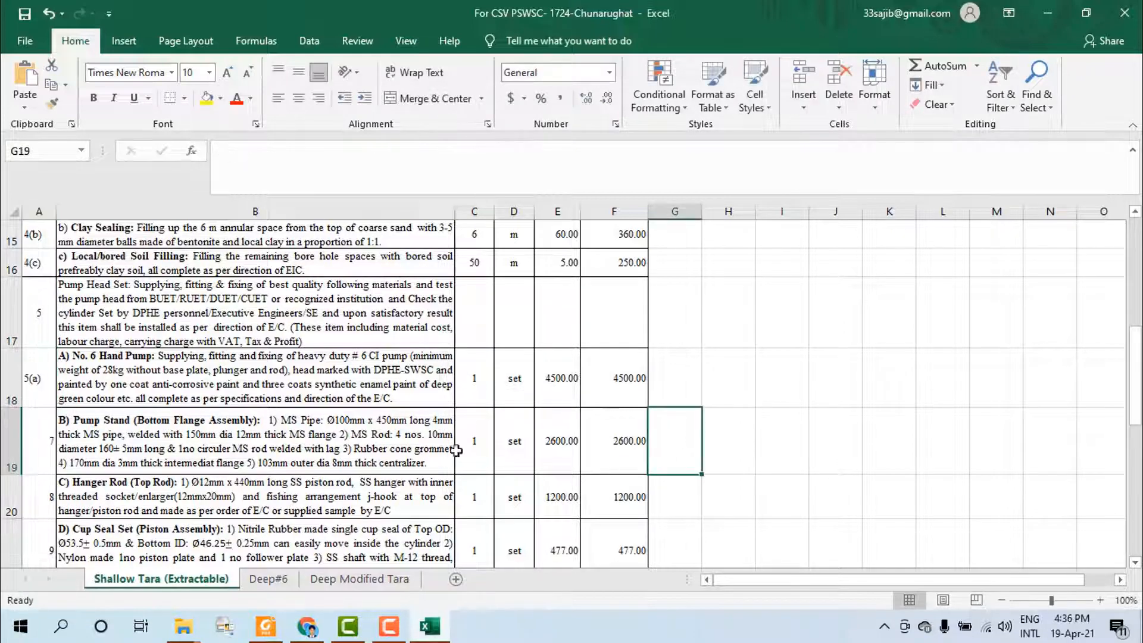
{"action": "left_click", "coordinate": [43, 382]}
{"action": "left_click_drag", "start_coordinate": [57, 407], "coordinate": [59, 382]}
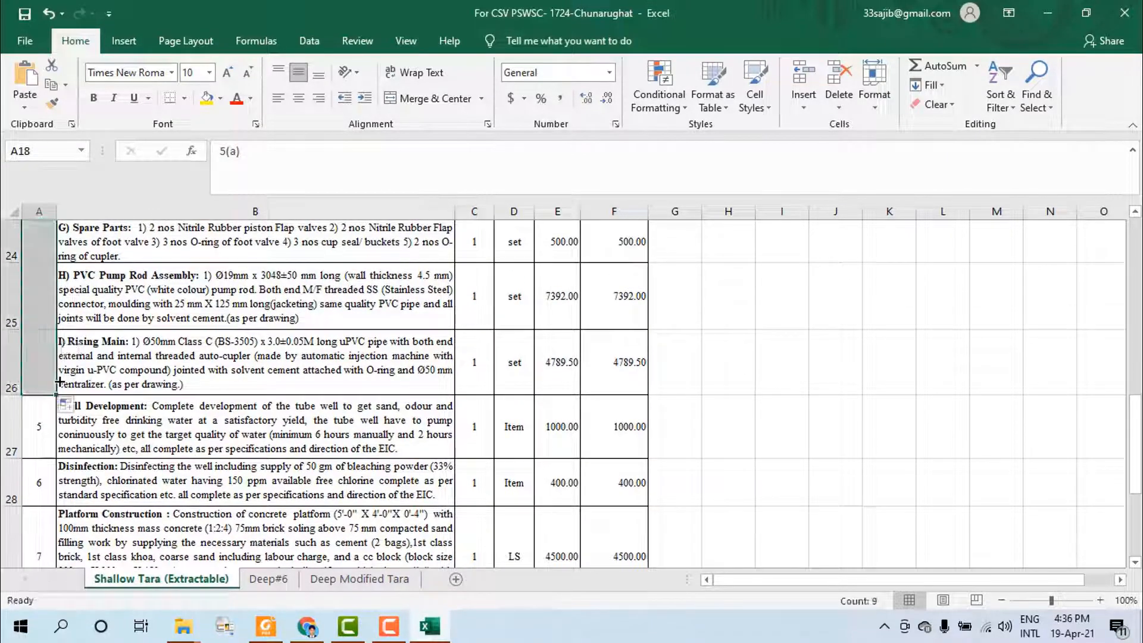
Change the serial number of the Pump Stand sub-item in A19 to 5(b)
{"action": "scroll", "coordinate": [98, 399], "scroll_direction": "up", "scroll_amount": 2}
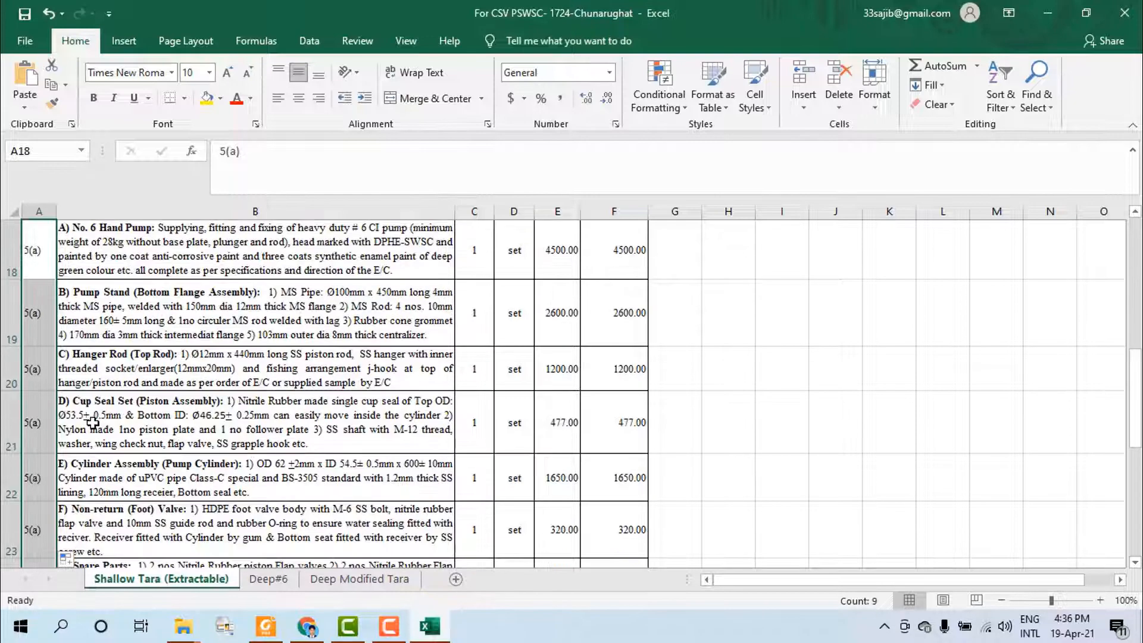
{"action": "scroll", "coordinate": [93, 423], "scroll_direction": "up", "scroll_amount": 2}
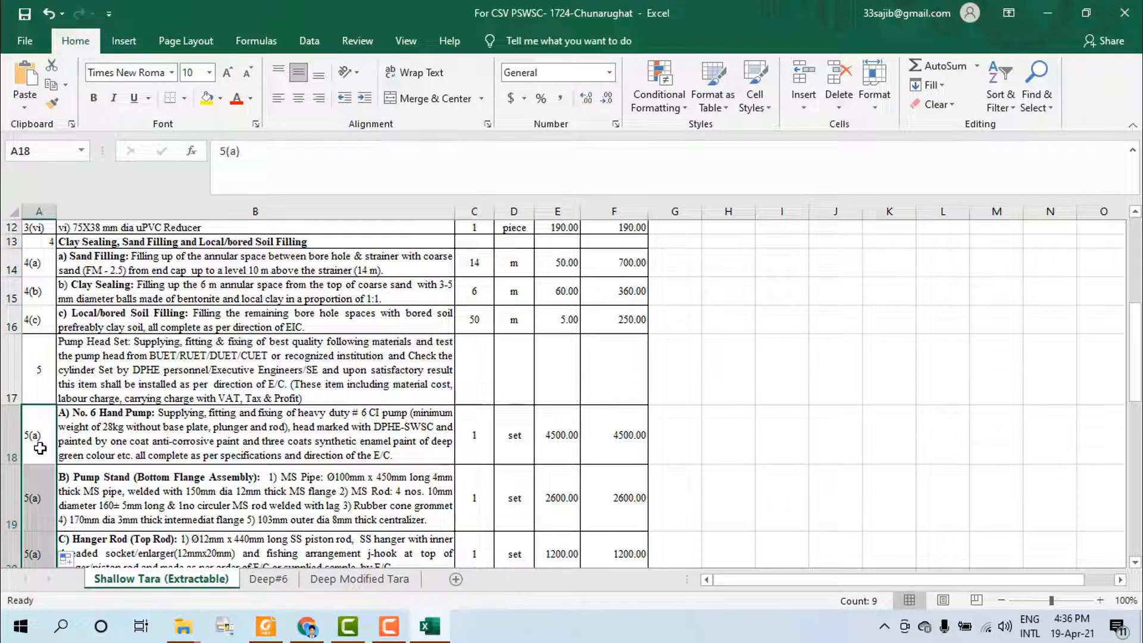
{"action": "left_click", "coordinate": [108, 442]}
{"action": "left_click", "coordinate": [36, 438]}
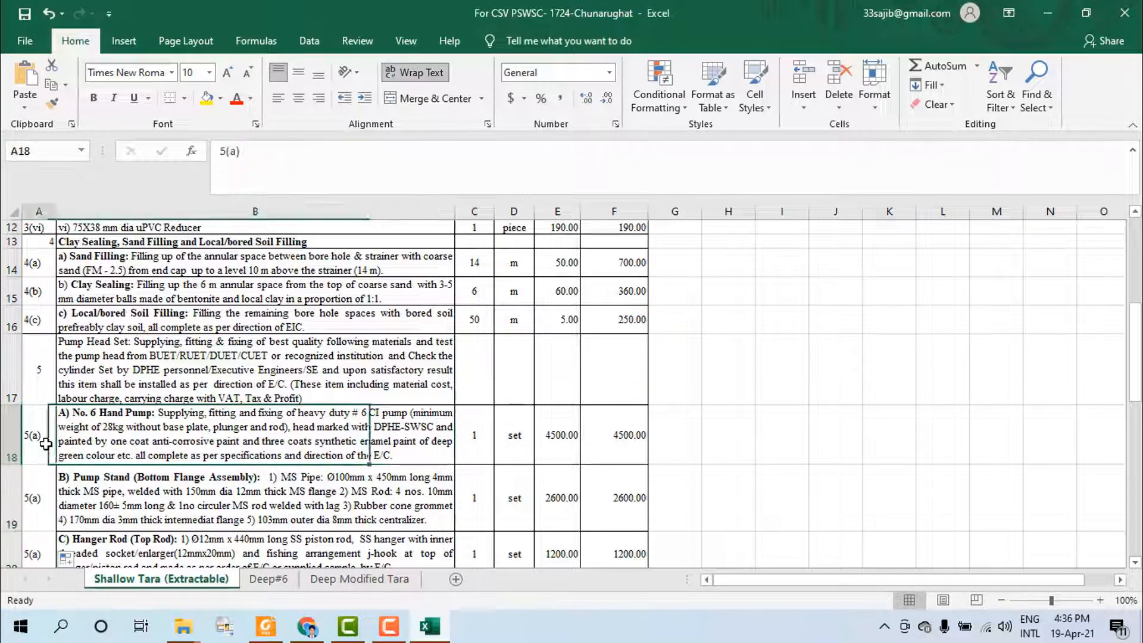
{"action": "scroll", "coordinate": [53, 462], "scroll_direction": "down", "scroll_amount": 1}
{"action": "double_click", "coordinate": [38, 443]}
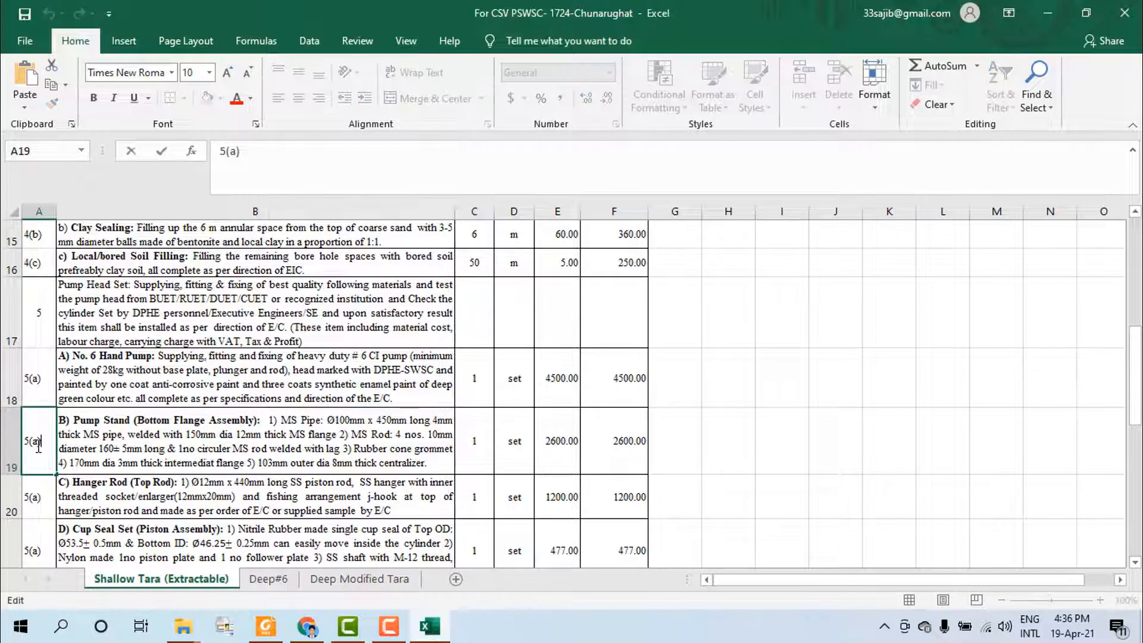
{"action": "key", "text": "BackSpace"}
Change the serial numbers of the remaining pump sub-items, Hanger Rod to Rising Main in A20 to A26, to 5(c) through 5(i)
{"action": "left_click", "coordinate": [33, 505]}
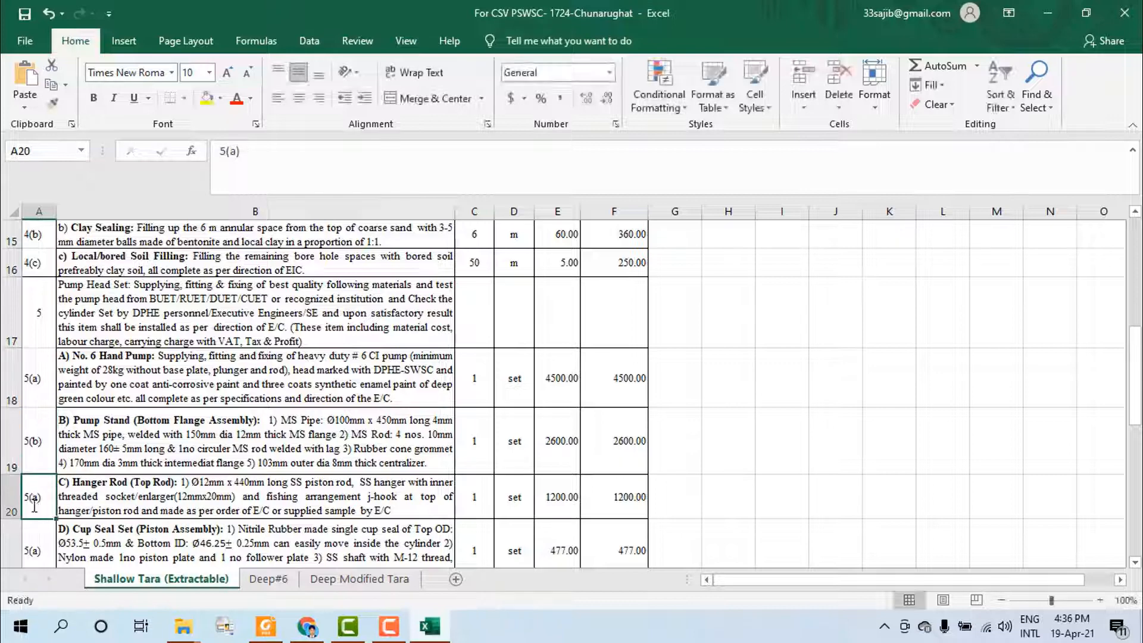
{"action": "double_click", "coordinate": [36, 503]}
{"action": "key", "text": "BackSpace"}
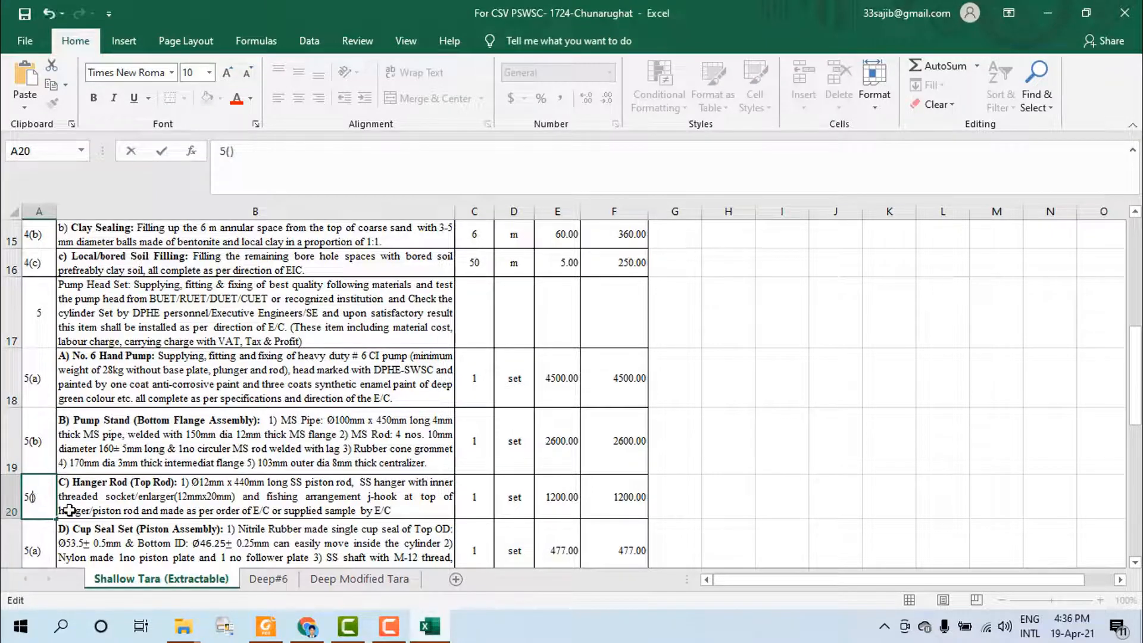
{"action": "scroll", "coordinate": [70, 510], "scroll_direction": "down", "scroll_amount": 2}
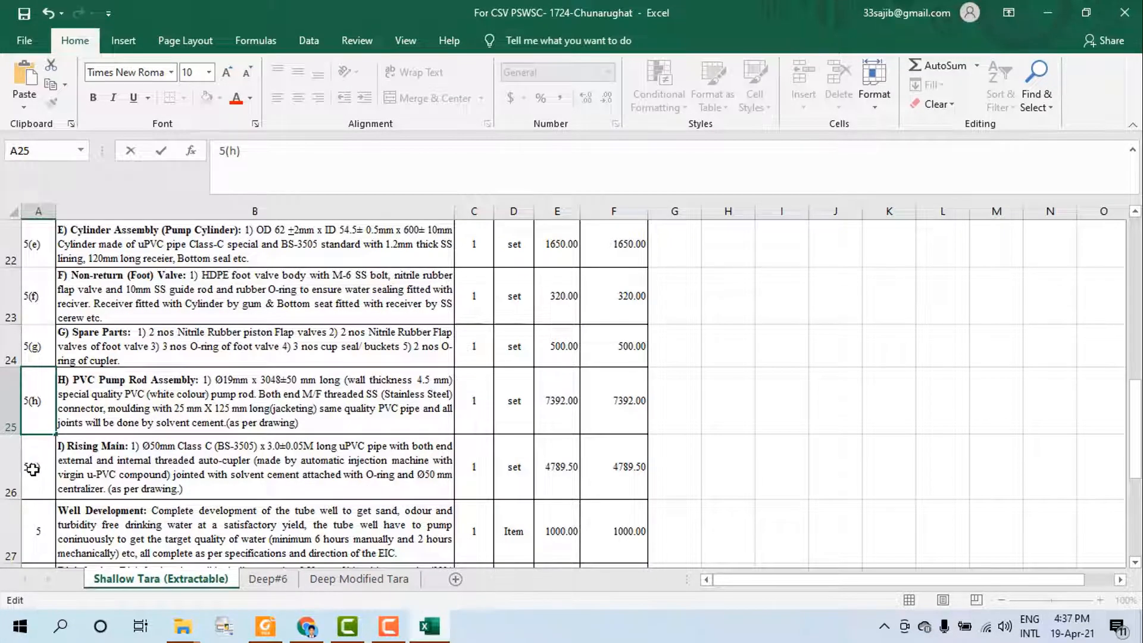
{"action": "left_click", "coordinate": [33, 471]}
{"action": "double_click", "coordinate": [34, 470]}
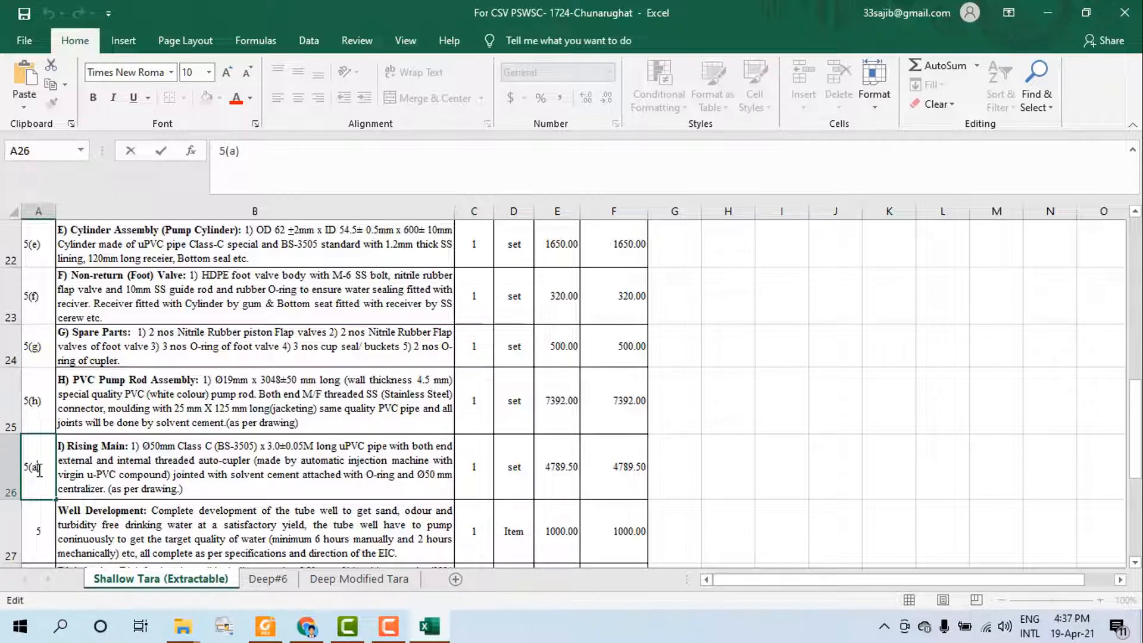
{"action": "key", "text": "BackSpace"}
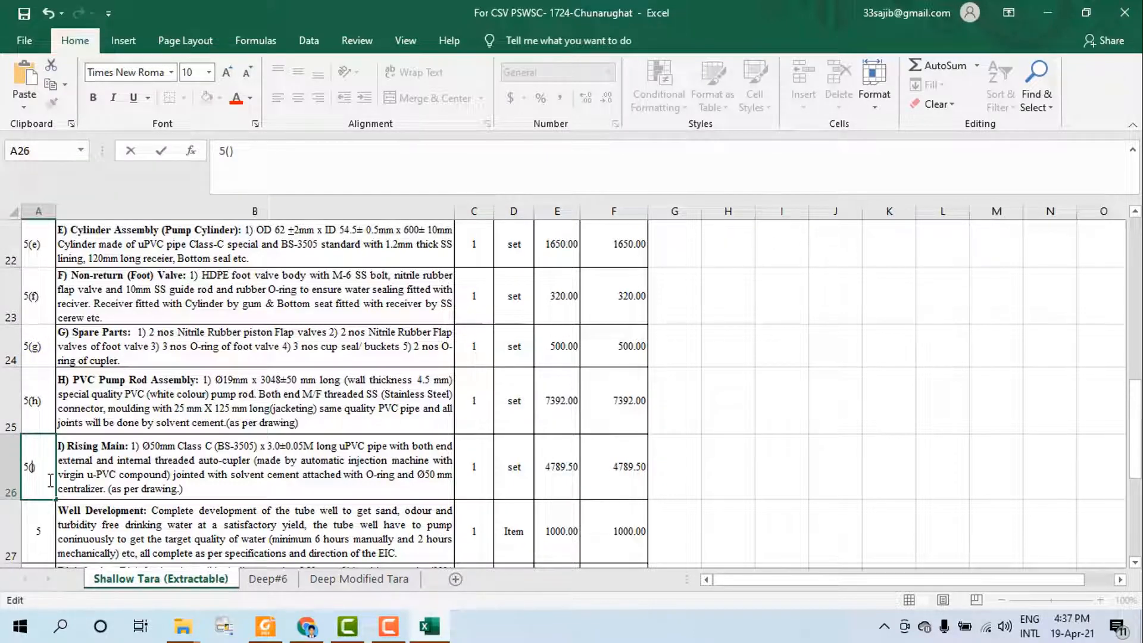
{"action": "left_click", "coordinate": [660, 451]}
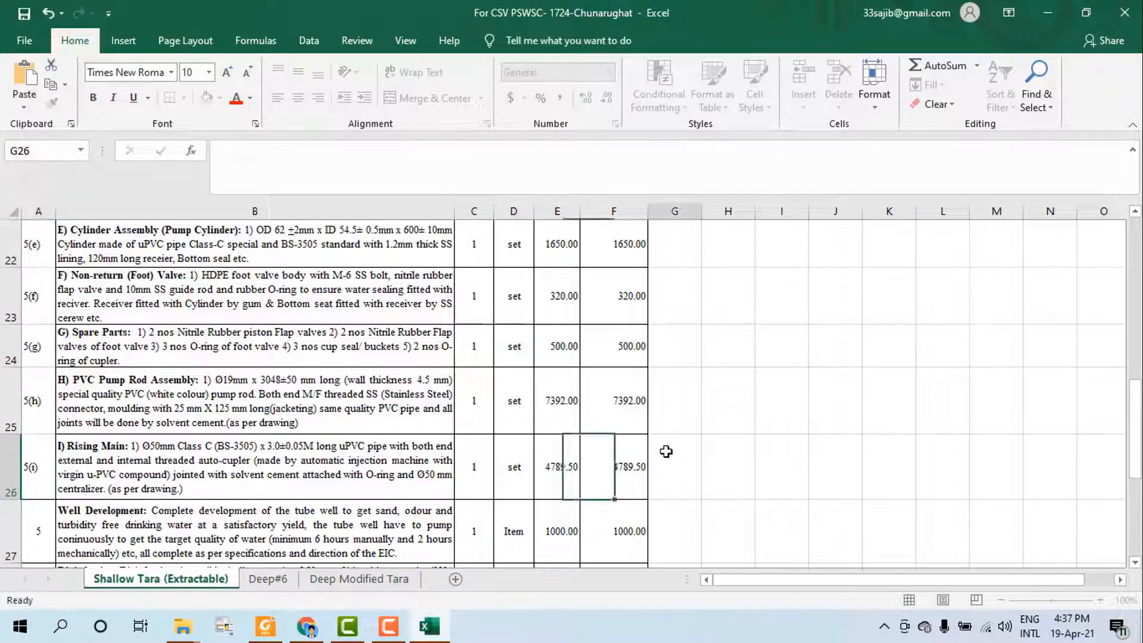
Set the serial numbers of Well Development in A27 to 6 and Disinfection in A28 to 7
{"action": "left_click", "coordinate": [32, 518]}
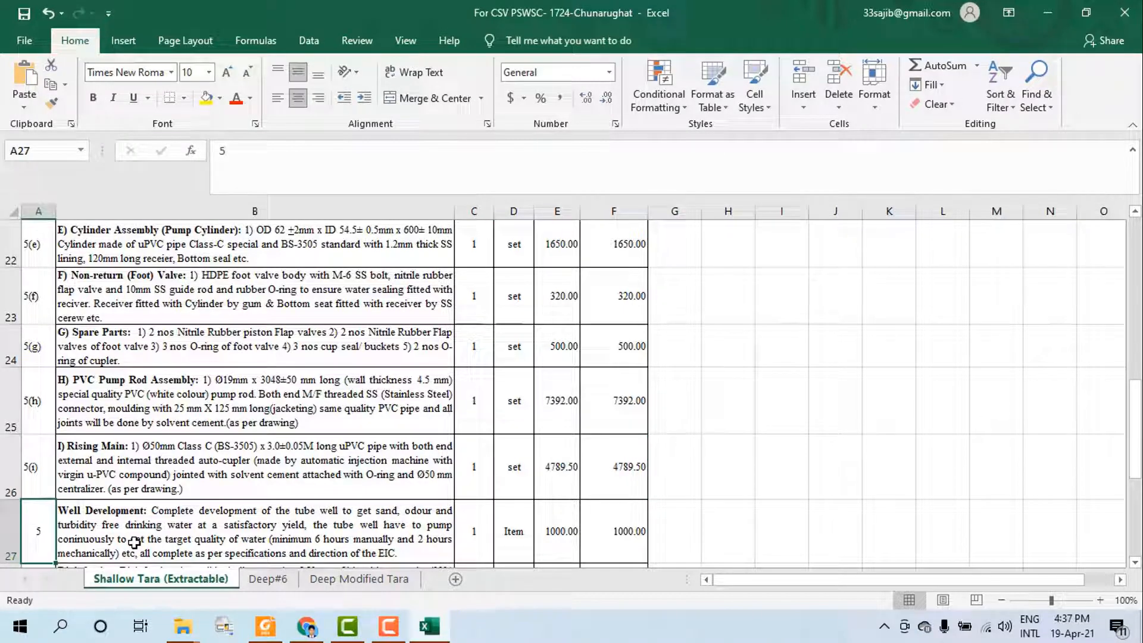
{"action": "type", "text": "6"}
{"action": "key", "text": "Return"}
{"action": "key", "text": "Return"}
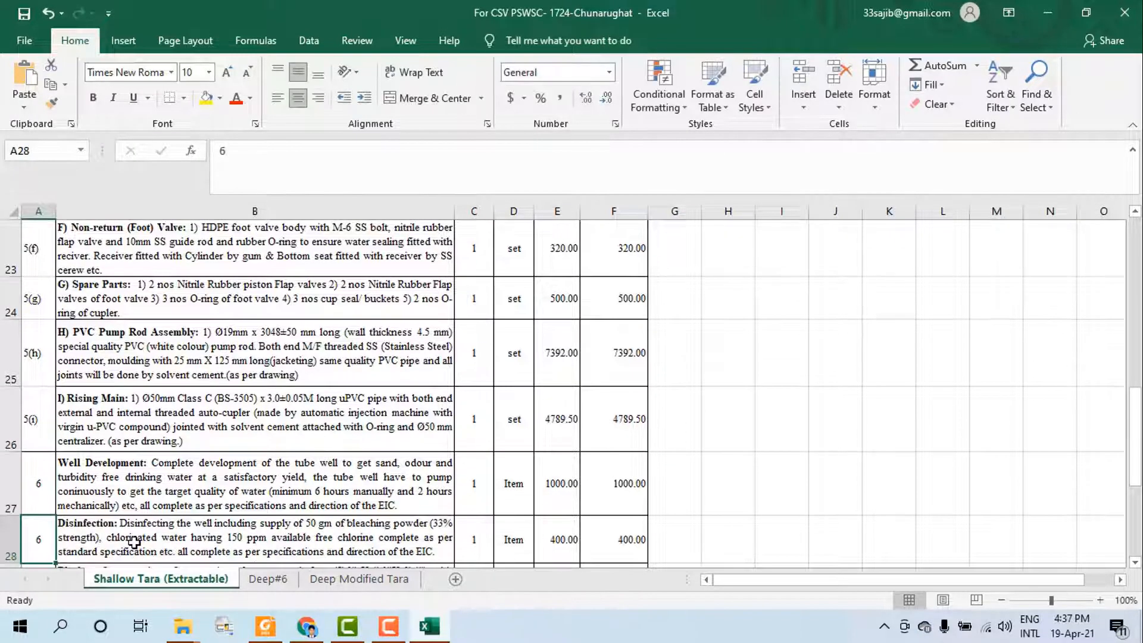
{"action": "key", "text": "Up"}
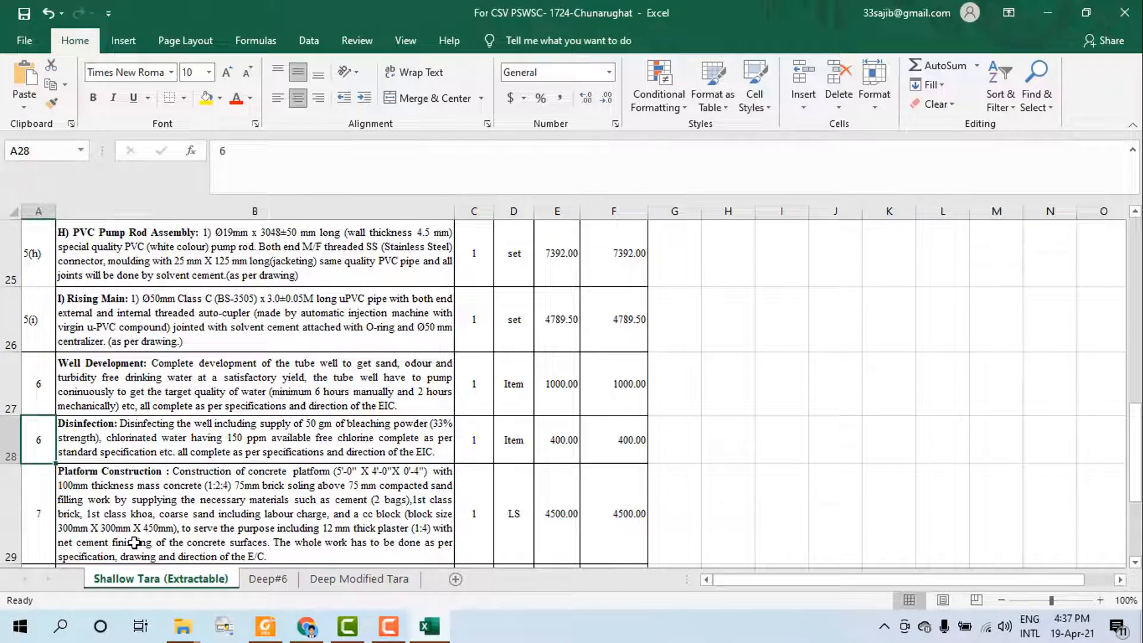
{"action": "type", "text": "7"}
{"action": "key", "text": "Return"}
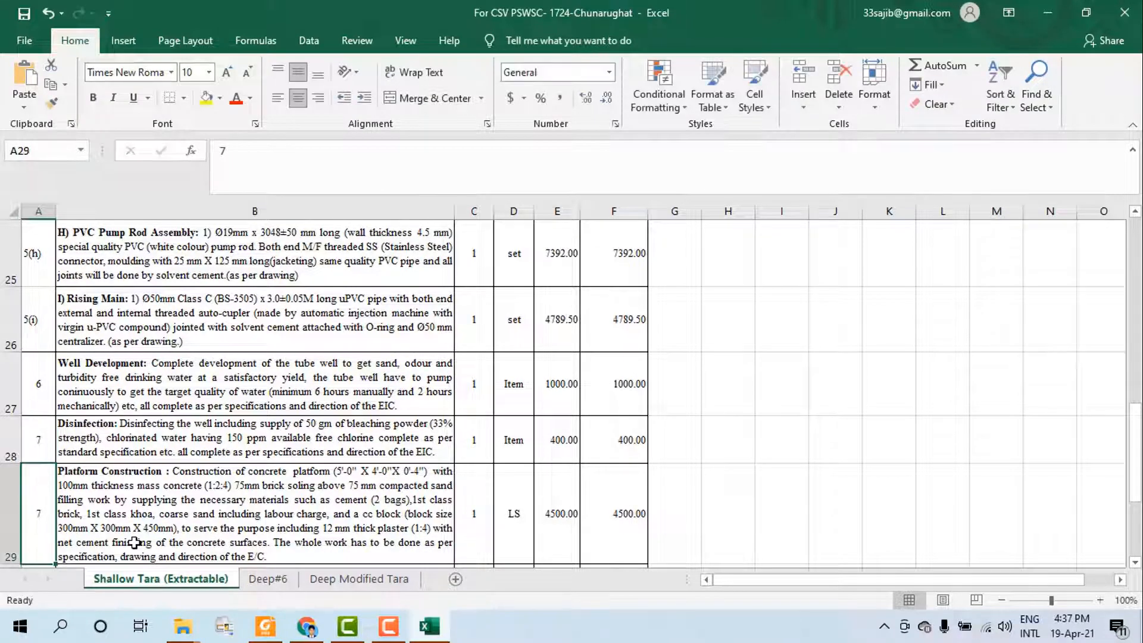
Set the serial numbers of Platform Construction in A29 to 8 and the water sample collection and testing item in A30 to 9
{"action": "type", "text": "8"}
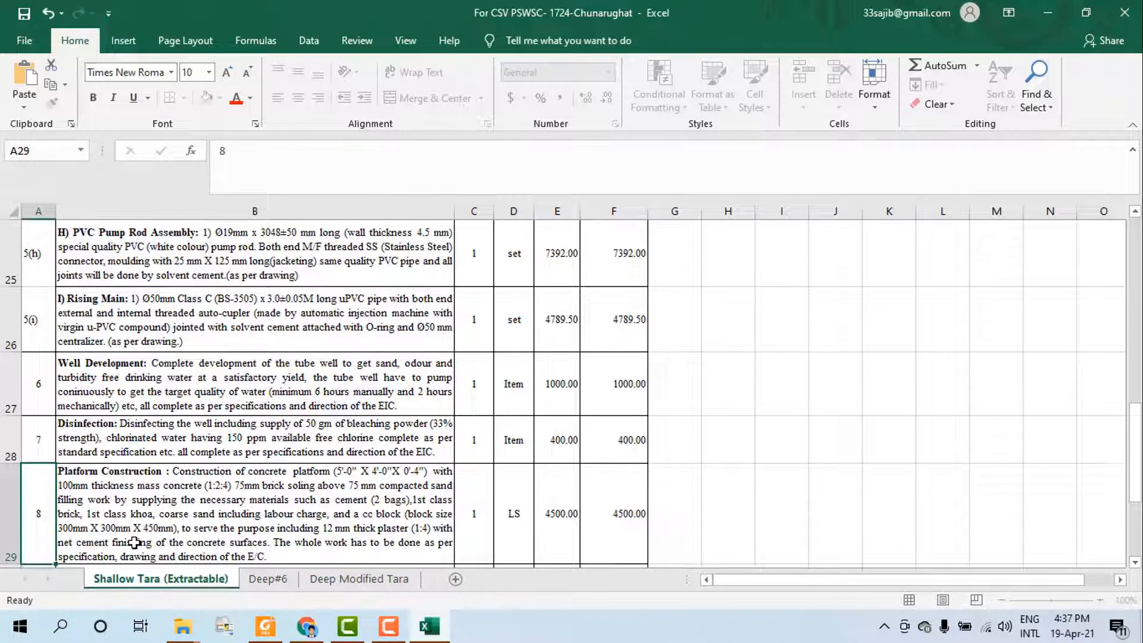
{"action": "key", "text": "Return"}
{"action": "key", "text": "Return"}
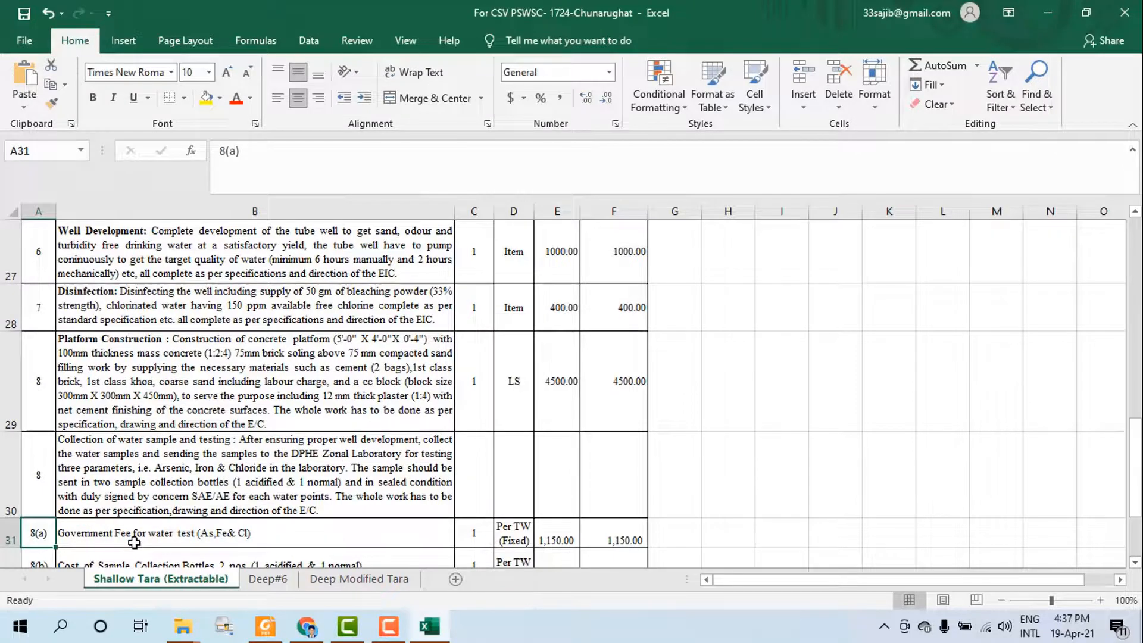
{"action": "key", "text": "Up"}
{"action": "type", "text": "9"}
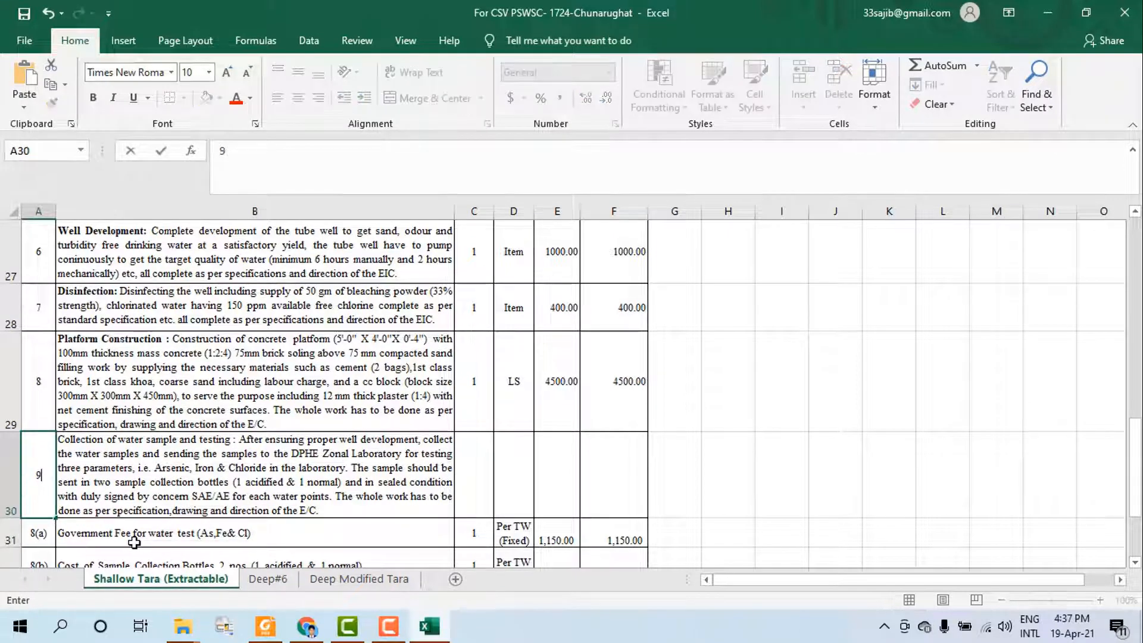
Replace every 8 with 9 in the water testing sub-item serial numbers in A31 to A34
{"action": "scroll", "coordinate": [60, 511], "scroll_direction": "down", "scroll_amount": 1}
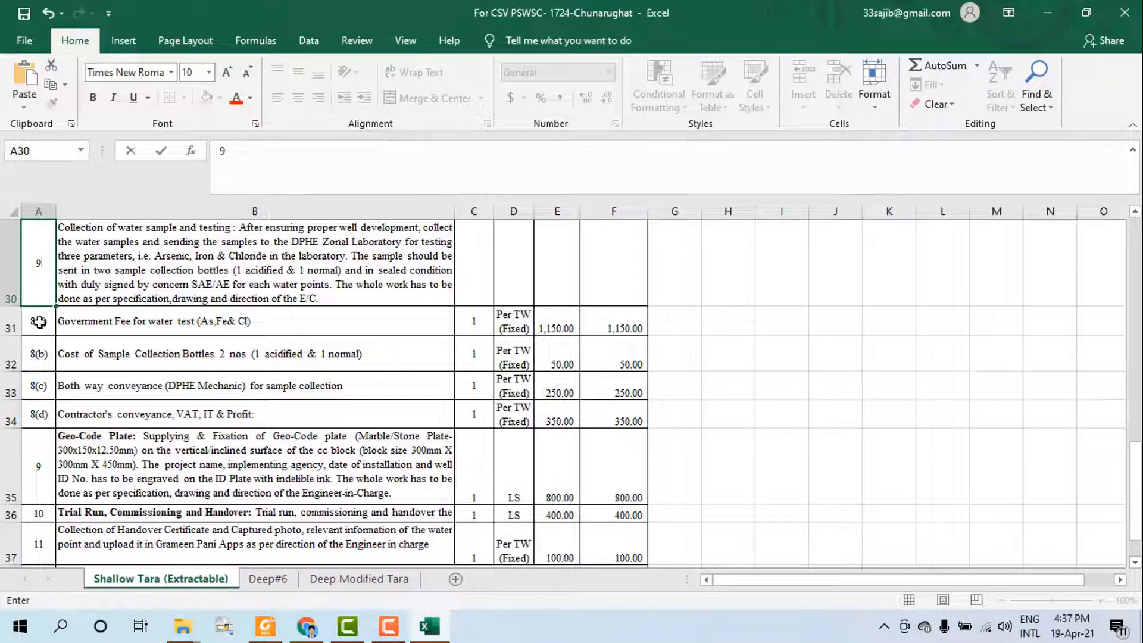
{"action": "left_click_drag", "start_coordinate": [39, 322], "coordinate": [37, 405]}
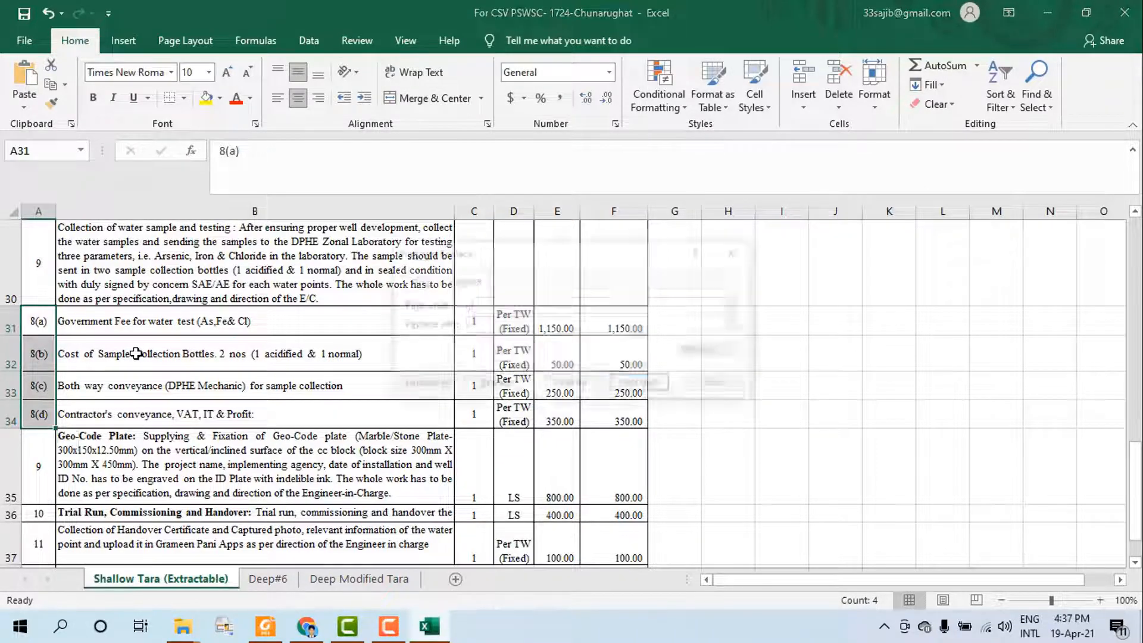
{"action": "key", "text": "ctrl+h"}
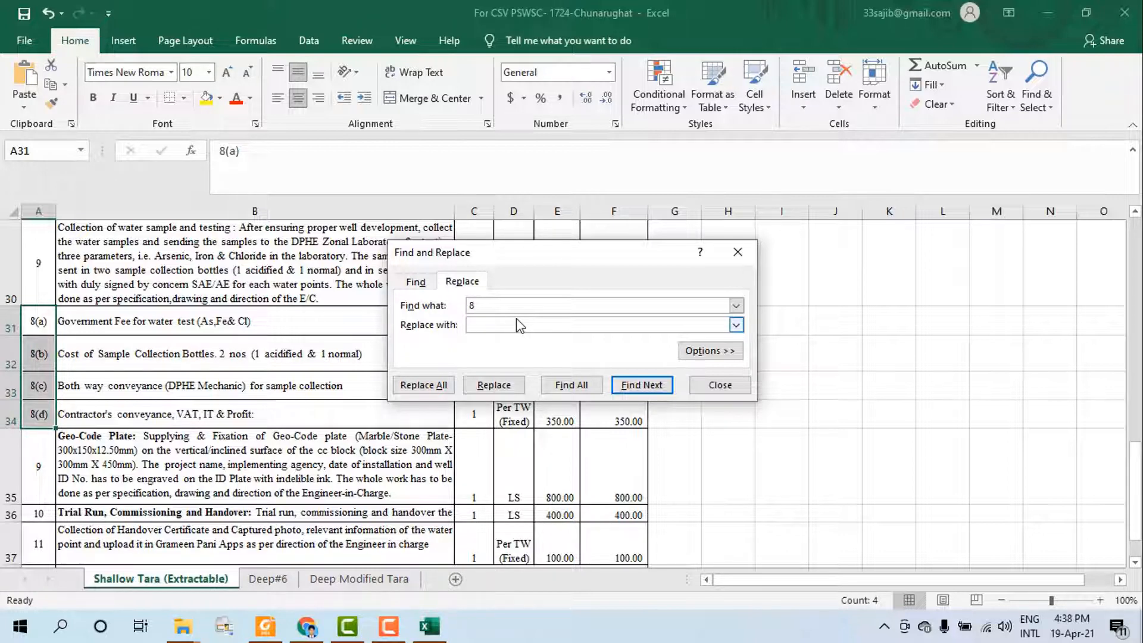
{"action": "type", "text": "9"}
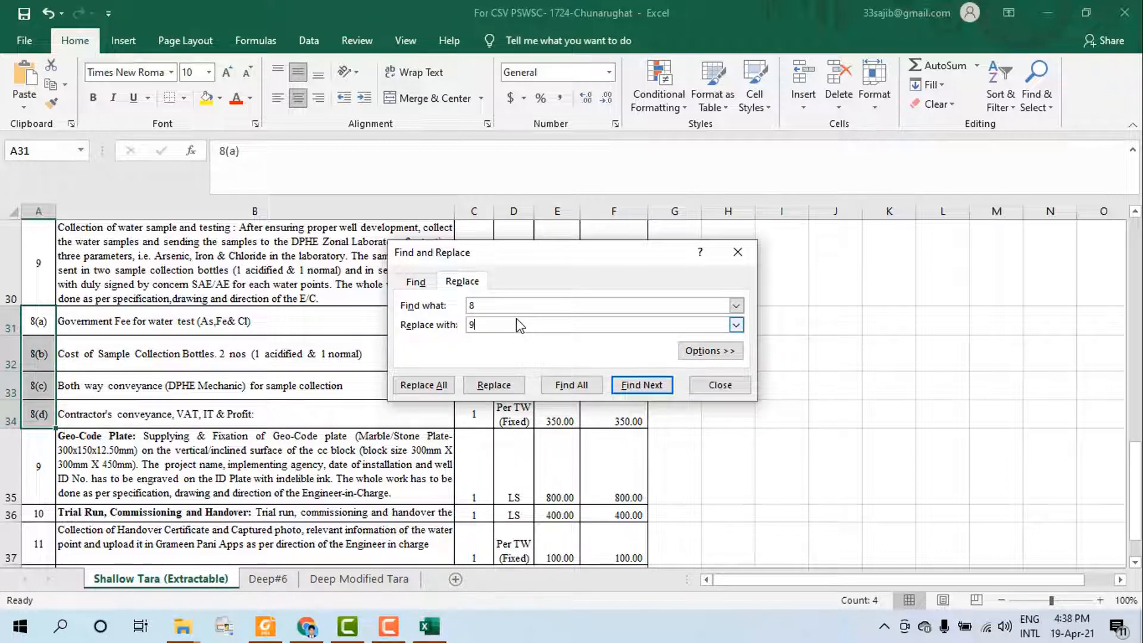
{"action": "left_click", "coordinate": [425, 387]}
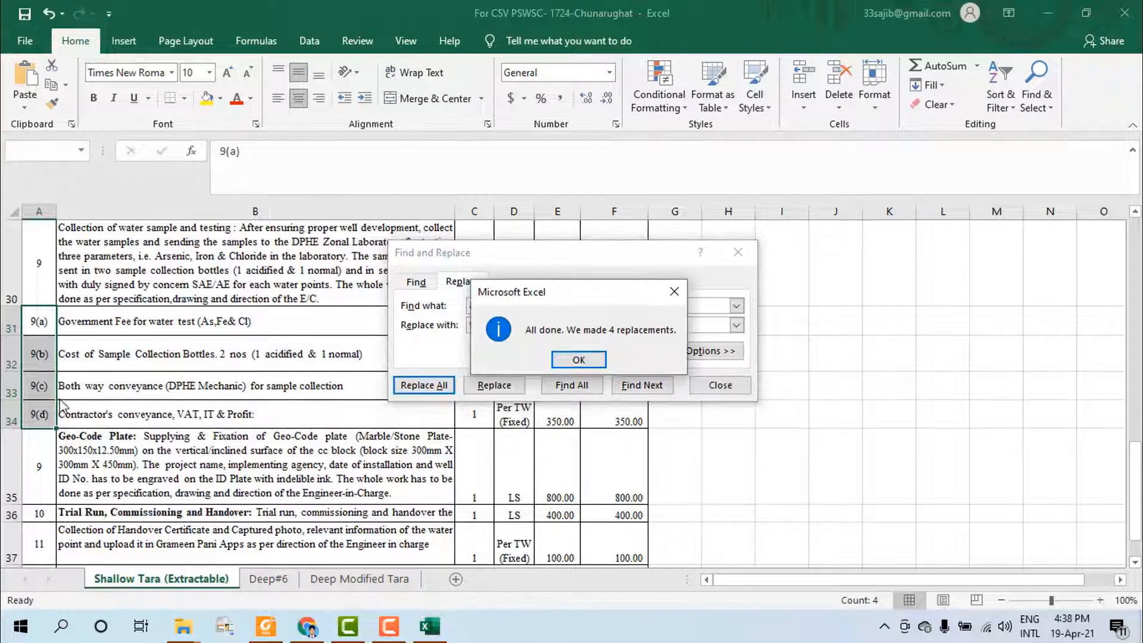
{"action": "left_click", "coordinate": [582, 359]}
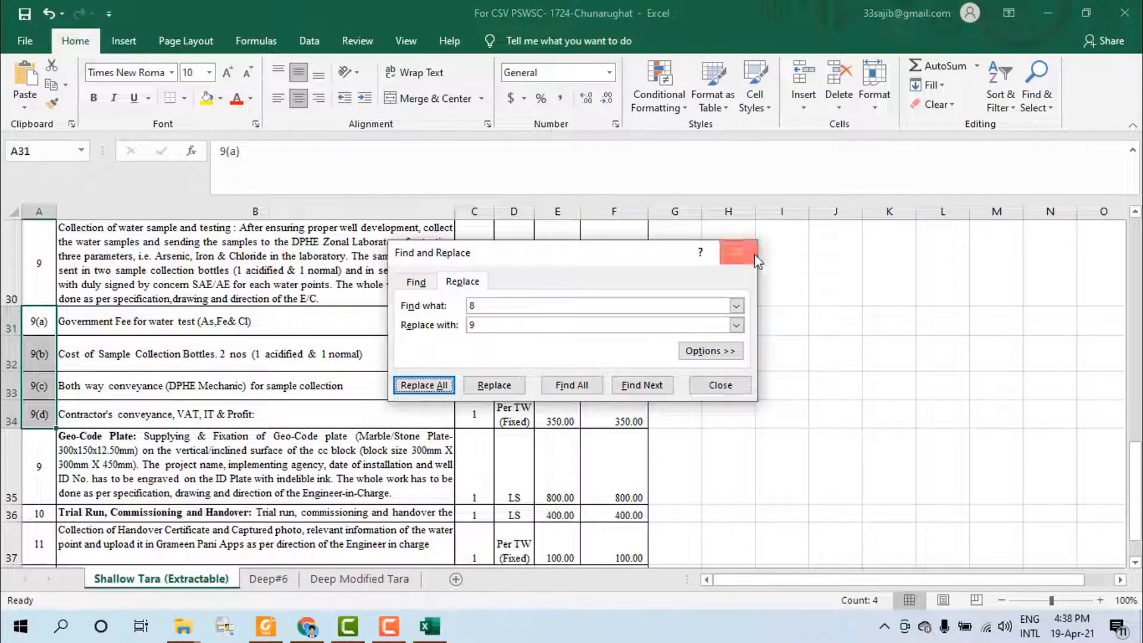
{"action": "left_click", "coordinate": [738, 252]}
{"action": "left_click", "coordinate": [98, 364]}
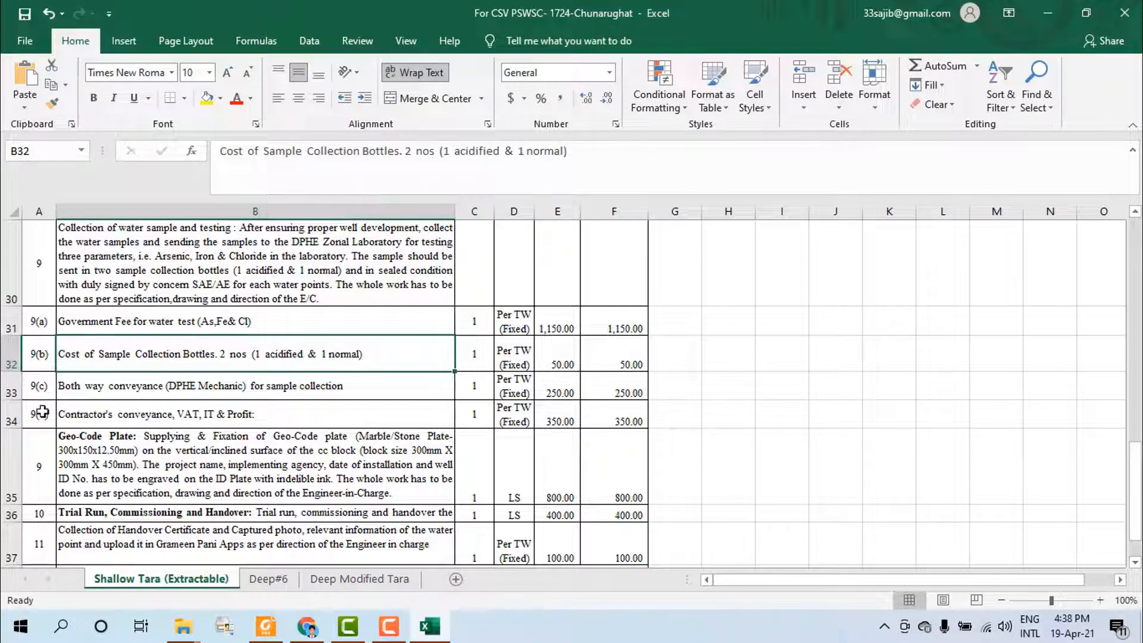
Renumber Geo-Code Plate, Trial Run and Handover Certificate collection in A35 to A37 as 10, 11 and 12
{"action": "scroll", "coordinate": [58, 381], "scroll_direction": "down", "scroll_amount": 1}
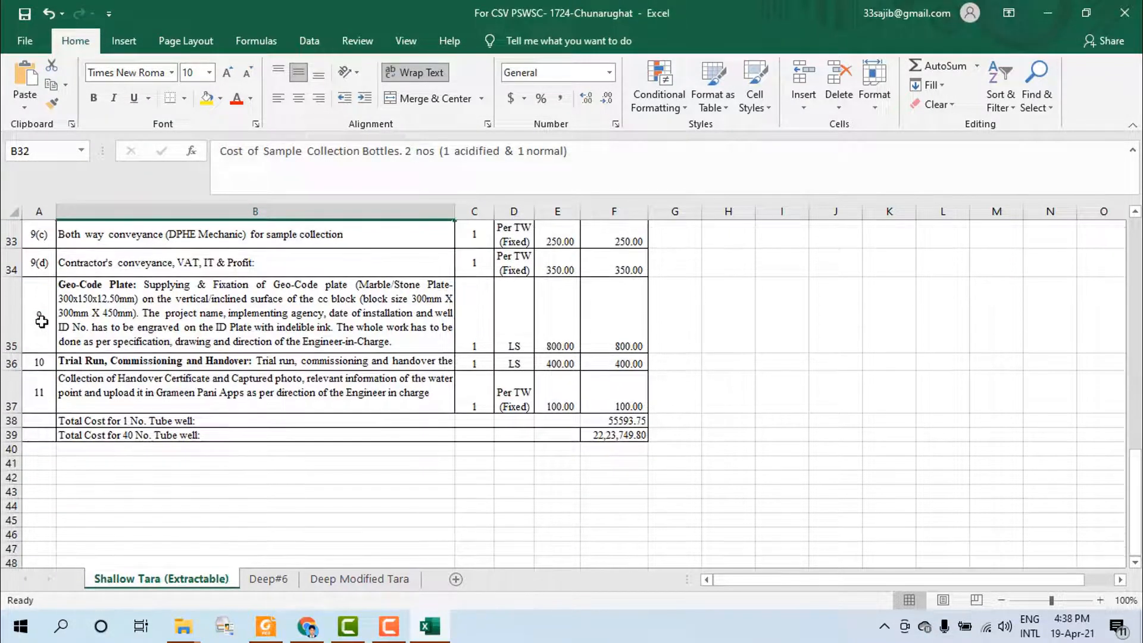
{"action": "left_click", "coordinate": [41, 321]}
{"action": "type", "text": "10"}
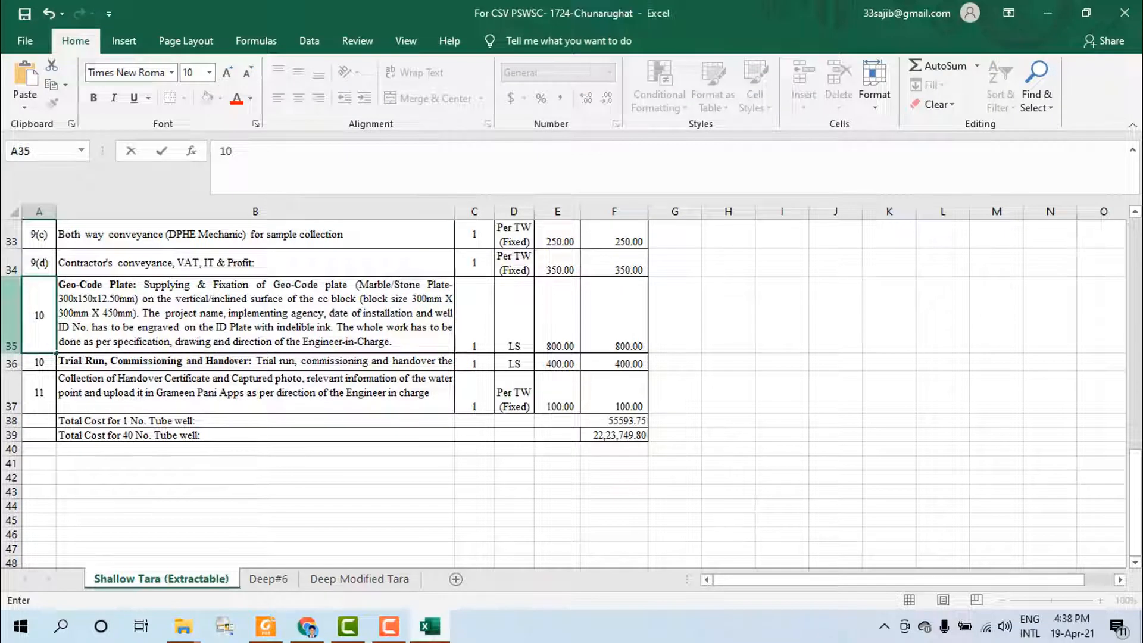
{"action": "key", "text": "Return"}
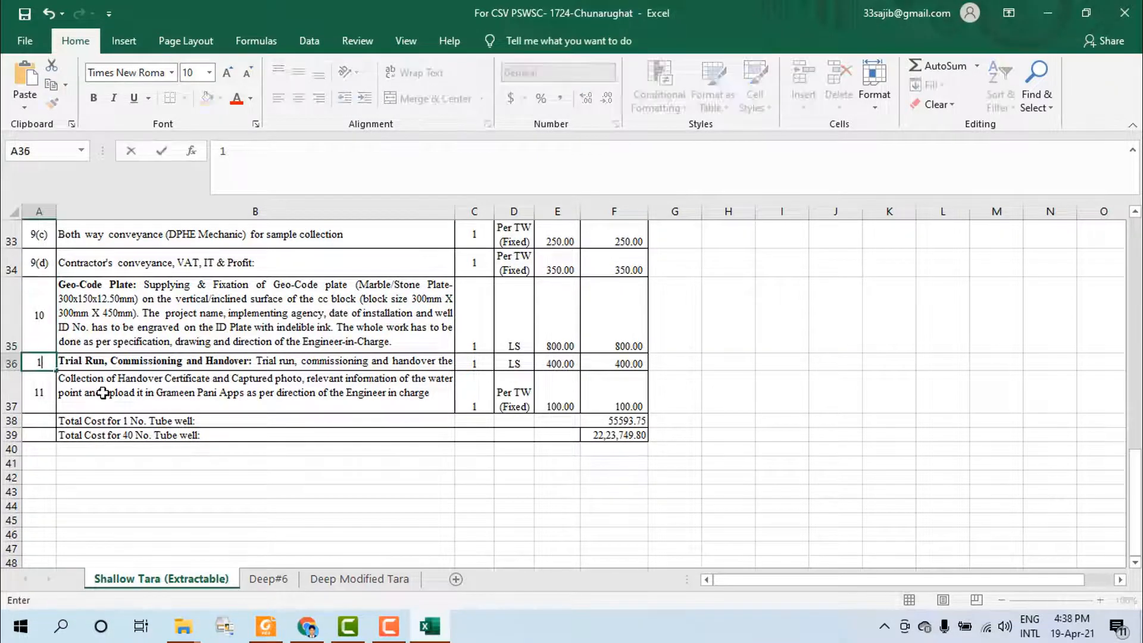
{"action": "type", "text": "11"}
{"action": "key", "text": "Return"}
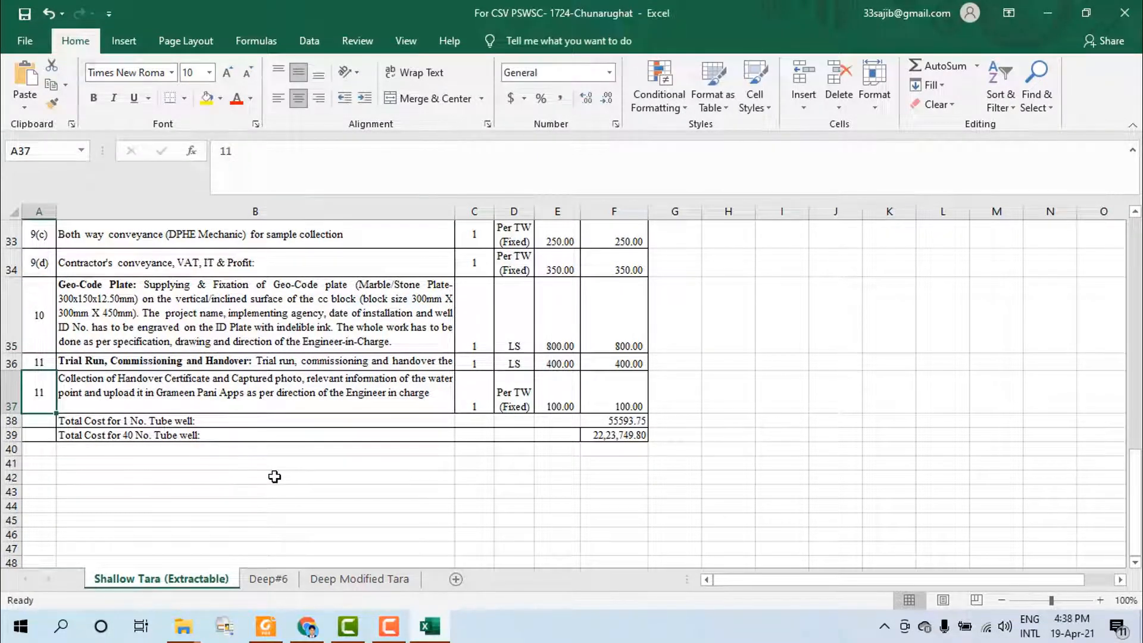
{"action": "type", "text": "12"}
{"action": "left_click", "coordinate": [278, 477]}
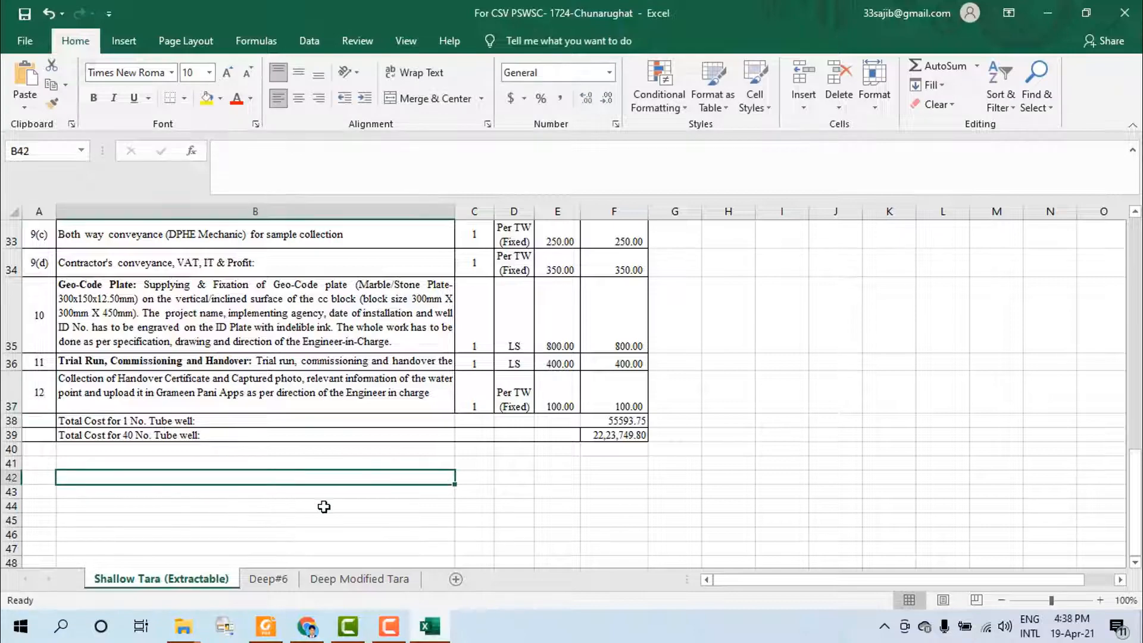
Copy the quantity column from its header in C3 down to C37 and paste it starting at H3
{"action": "scroll", "coordinate": [322, 500], "scroll_direction": "up", "scroll_amount": 9}
{"action": "scroll", "coordinate": [313, 480], "scroll_direction": "up", "scroll_amount": 2}
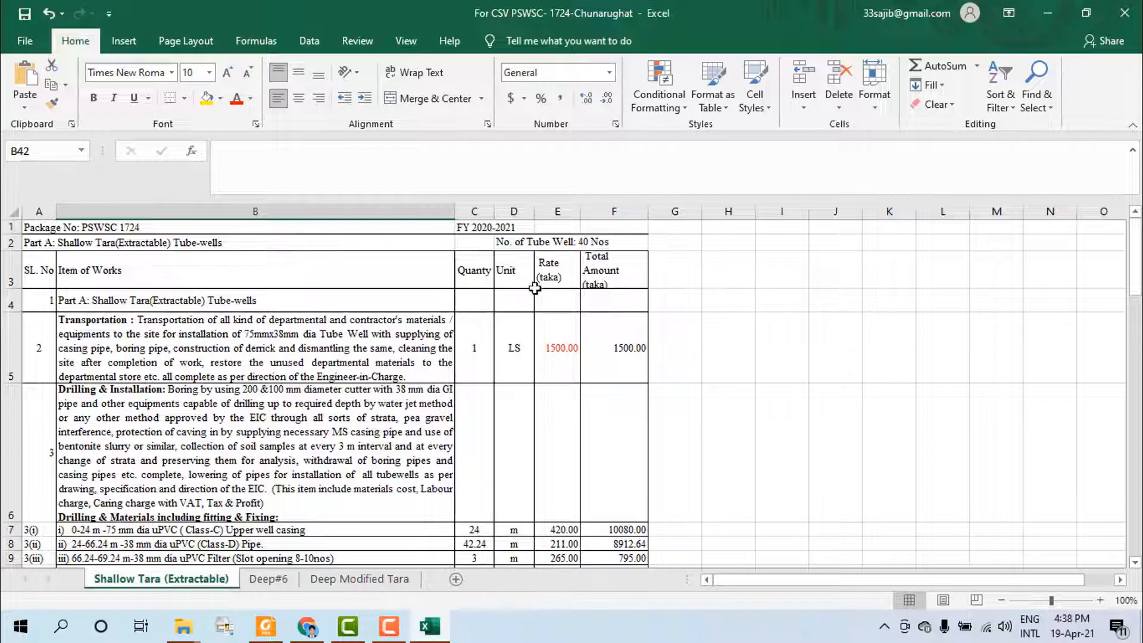
{"action": "left_click", "coordinate": [475, 259]}
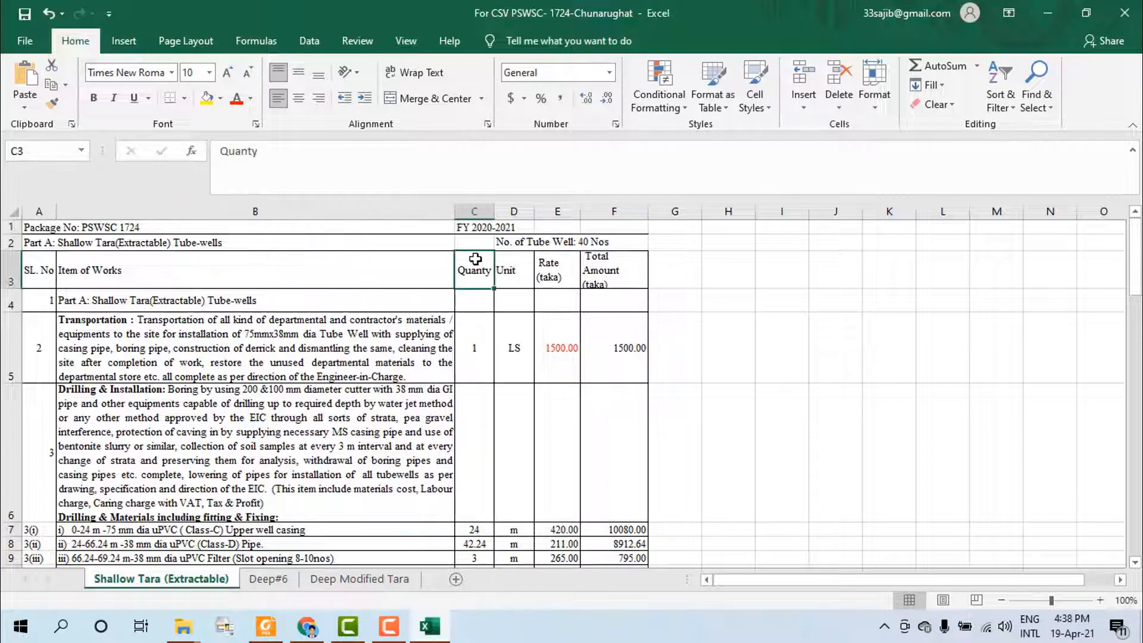
{"action": "left_click_drag", "start_coordinate": [475, 259], "coordinate": [478, 475]}
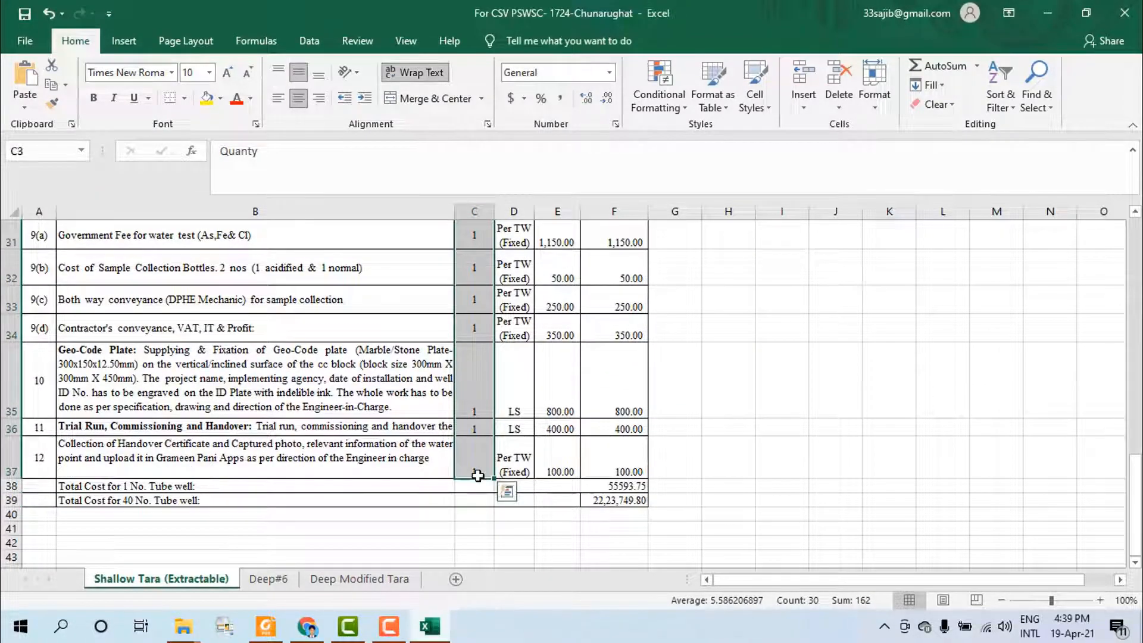
{"action": "key", "text": "ctrl+c"}
{"action": "scroll", "coordinate": [494, 447], "scroll_direction": "up", "scroll_amount": 10}
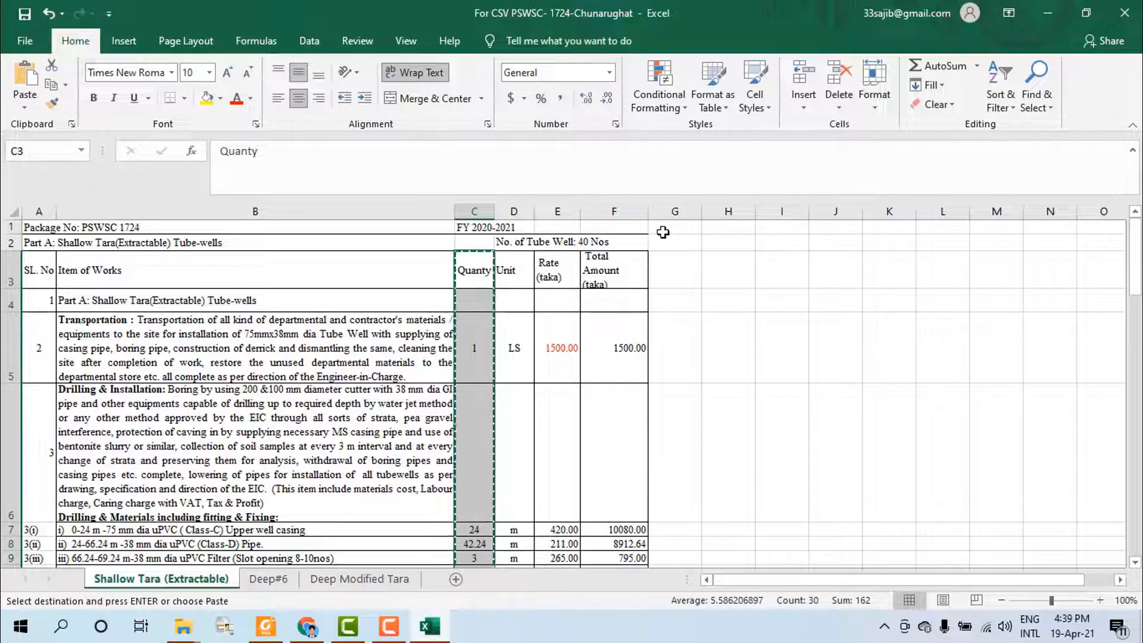
{"action": "left_click", "coordinate": [731, 267]}
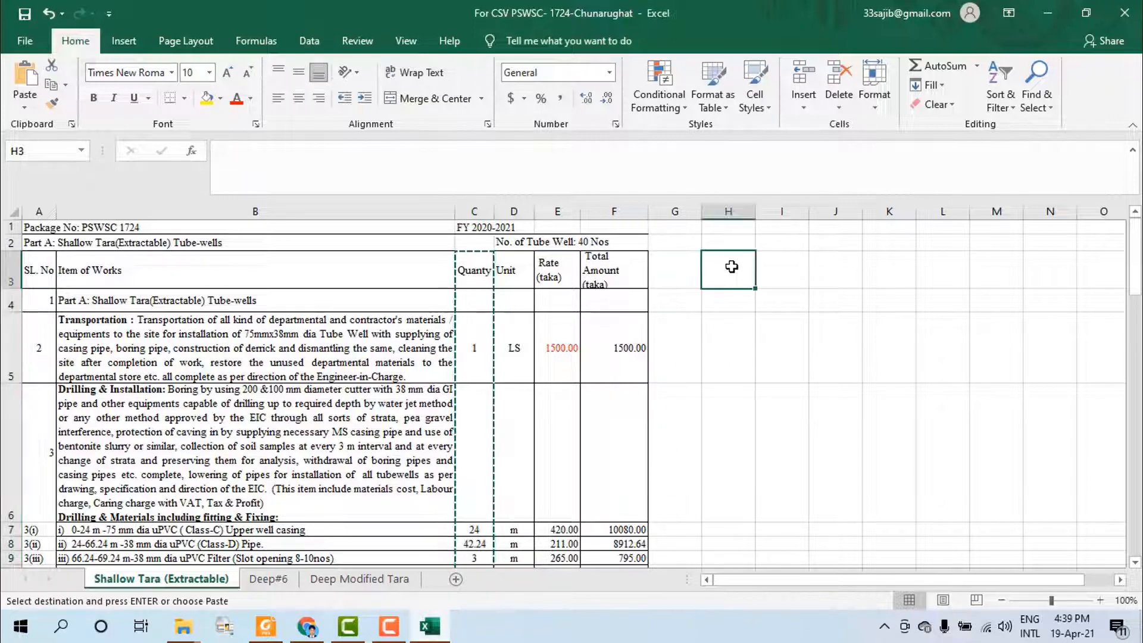
{"action": "key", "text": "ctrl+v"}
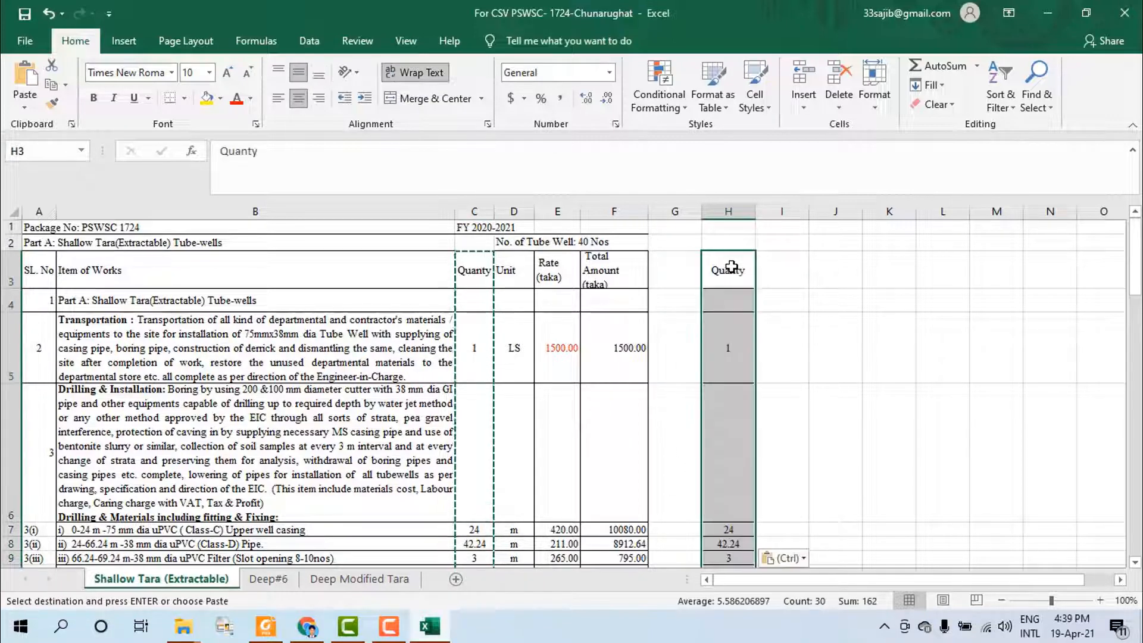
Check the copied quantities in column H against the originals in column C down to row 37 and end copy mode
{"action": "left_click", "coordinate": [830, 402]}
{"action": "scroll", "coordinate": [486, 317], "scroll_direction": "down", "scroll_amount": 1}
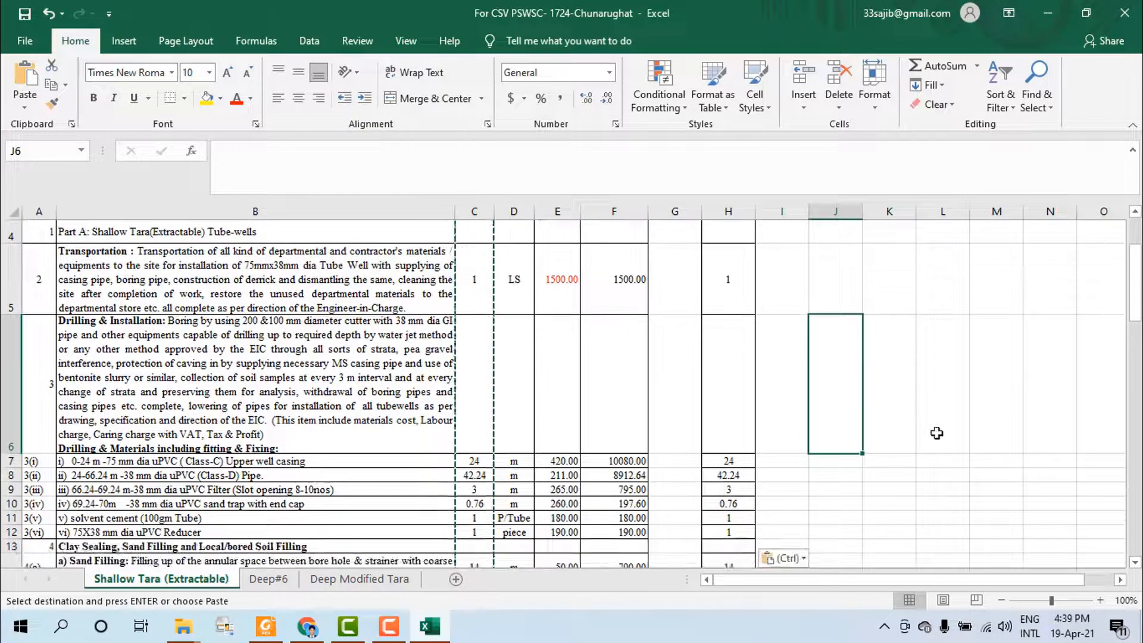
{"action": "left_click", "coordinate": [941, 431]}
{"action": "scroll", "coordinate": [438, 334], "scroll_direction": "up", "scroll_amount": 1}
{"action": "scroll", "coordinate": [438, 333], "scroll_direction": "up", "scroll_amount": 1}
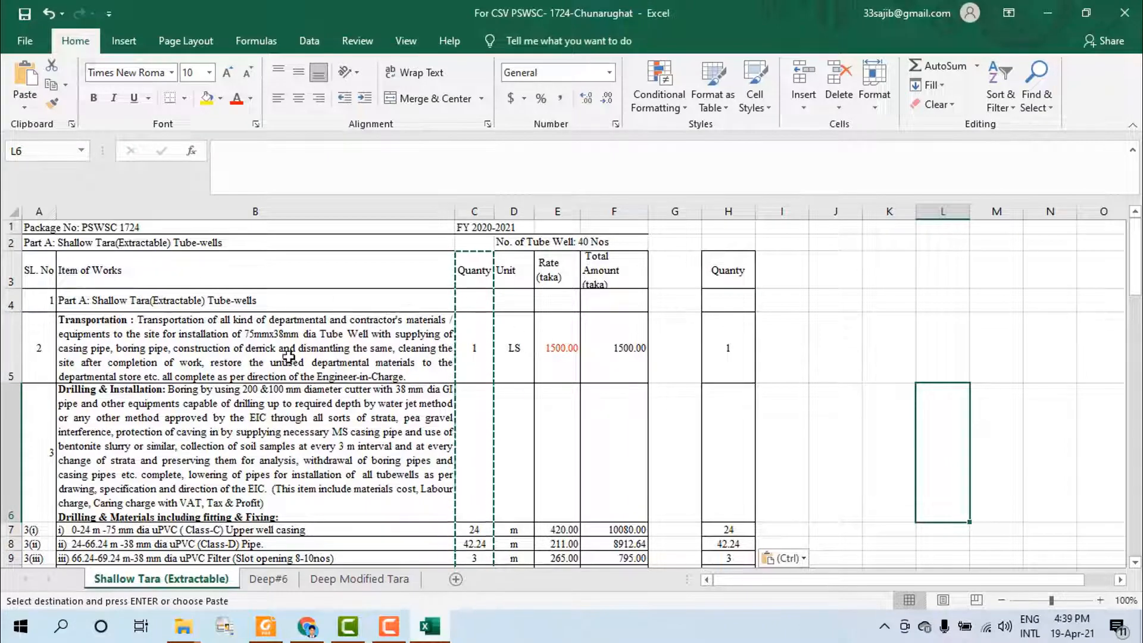
{"action": "scroll", "coordinate": [288, 356], "scroll_direction": "down", "scroll_amount": 6}
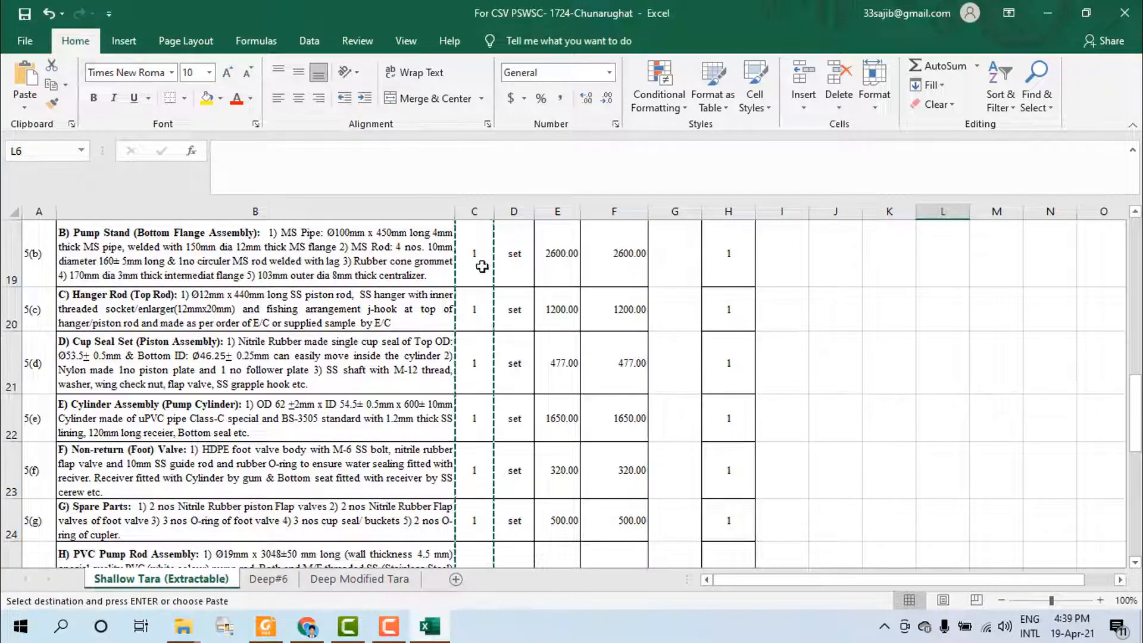
{"action": "scroll", "coordinate": [507, 357], "scroll_direction": "down", "scroll_amount": 5}
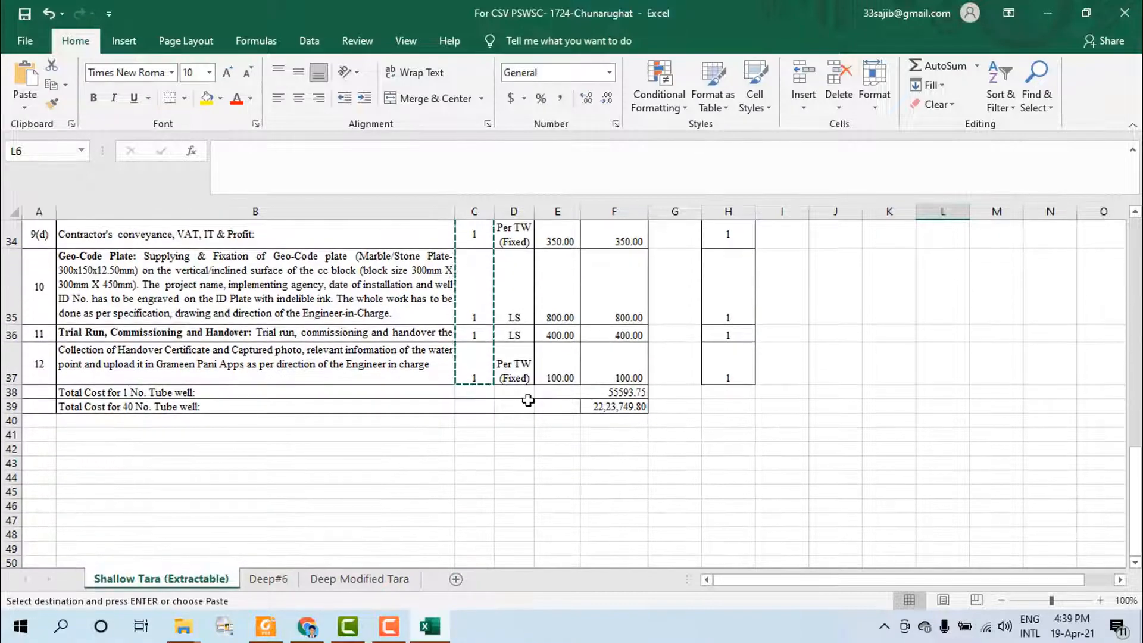
{"action": "left_click", "coordinate": [522, 487]}
{"action": "key", "text": "Escape"}
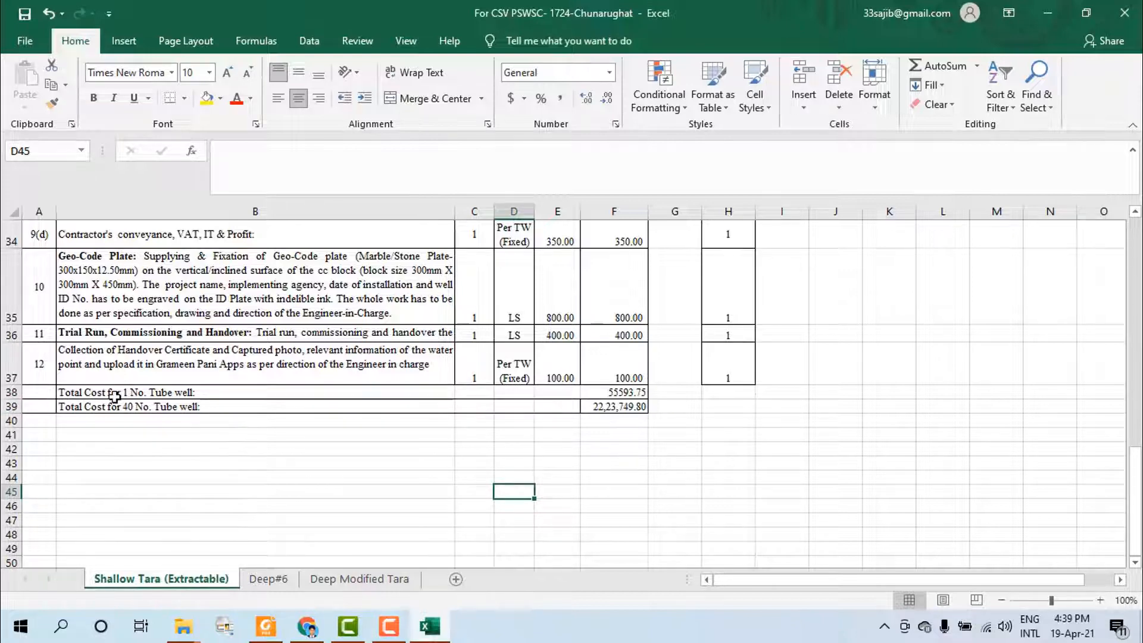
Examine the single tube-well total in F38 and the formula behind the 40 tube-well total in F39
{"action": "left_click", "coordinate": [628, 392]}
{"action": "left_click", "coordinate": [669, 477]}
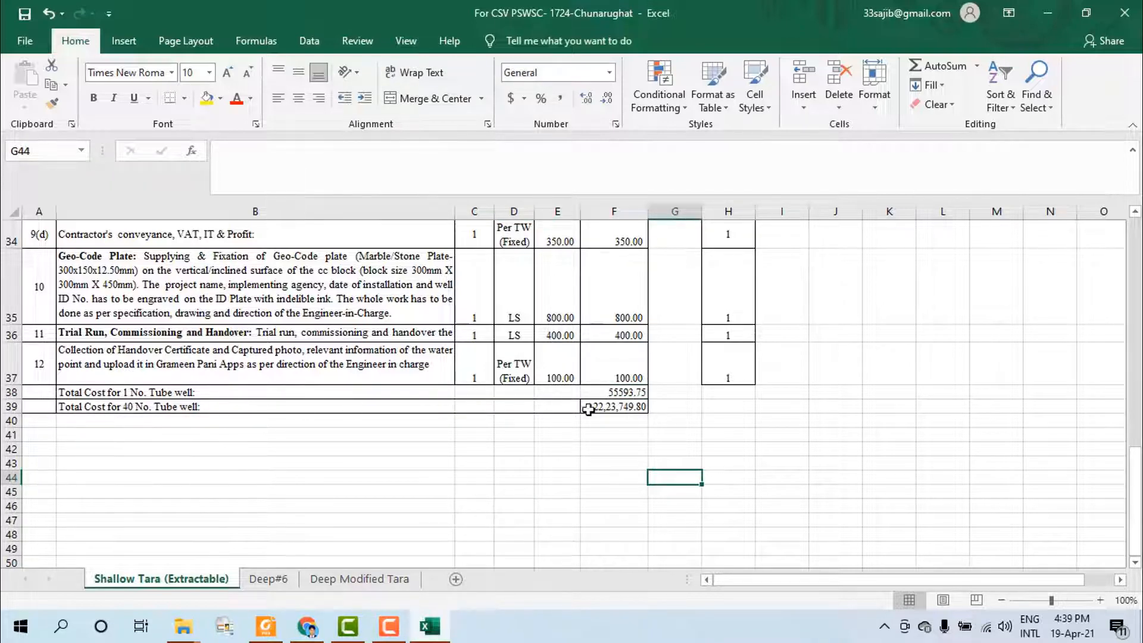
{"action": "left_click", "coordinate": [613, 406]}
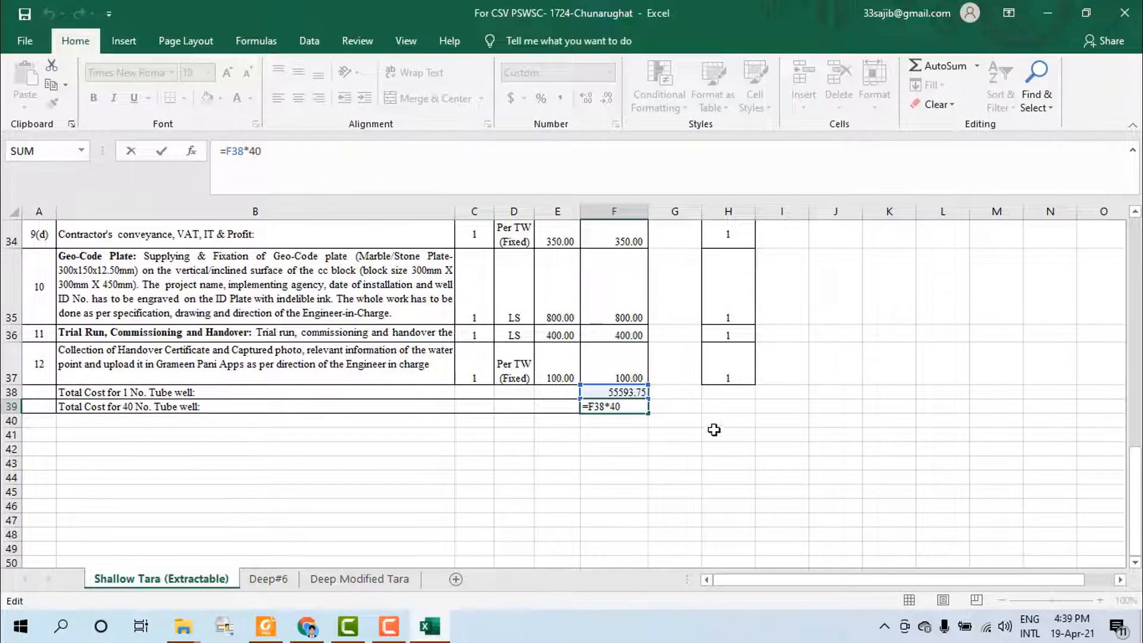
{"action": "left_click", "coordinate": [656, 462]}
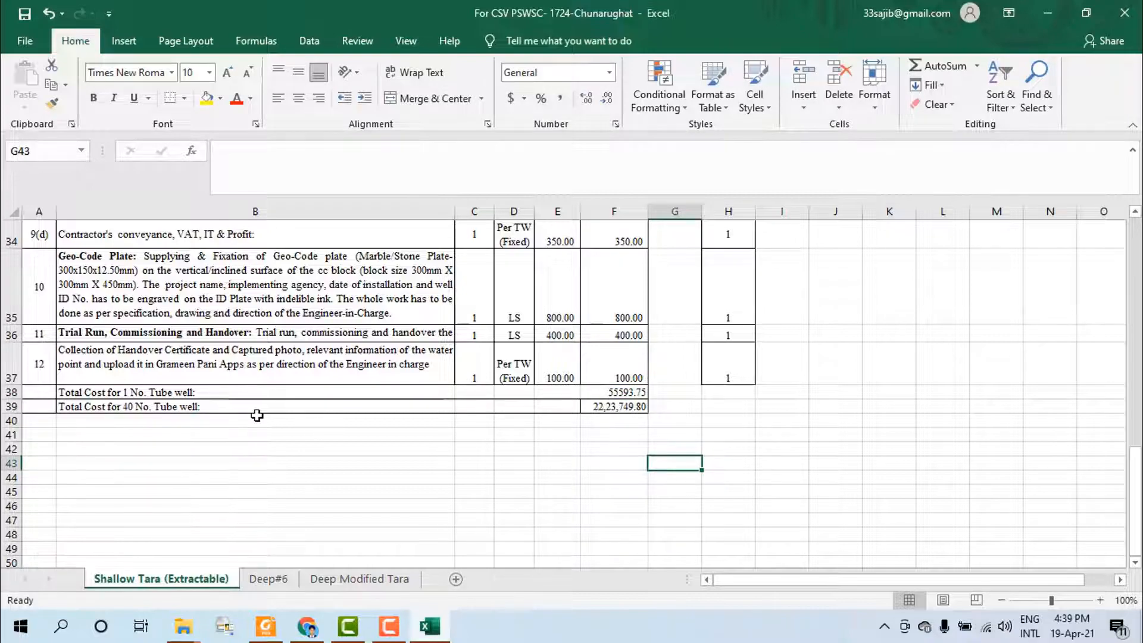
{"action": "scroll", "coordinate": [257, 415], "scroll_direction": "up", "scroll_amount": 5}
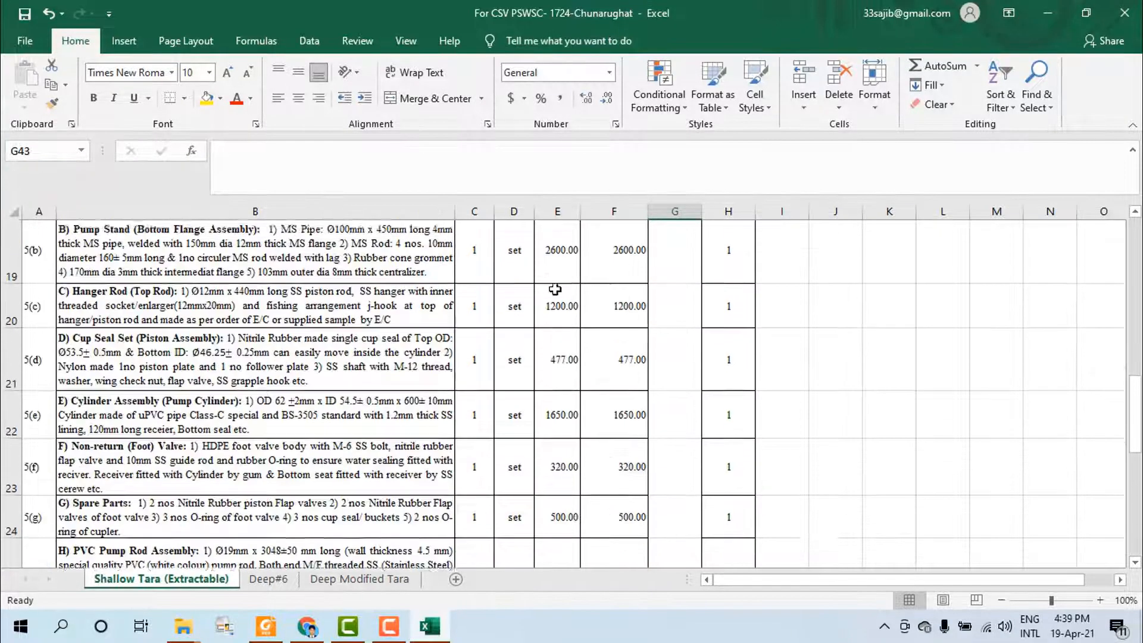
{"action": "scroll", "coordinate": [483, 256], "scroll_direction": "up", "scroll_amount": 6}
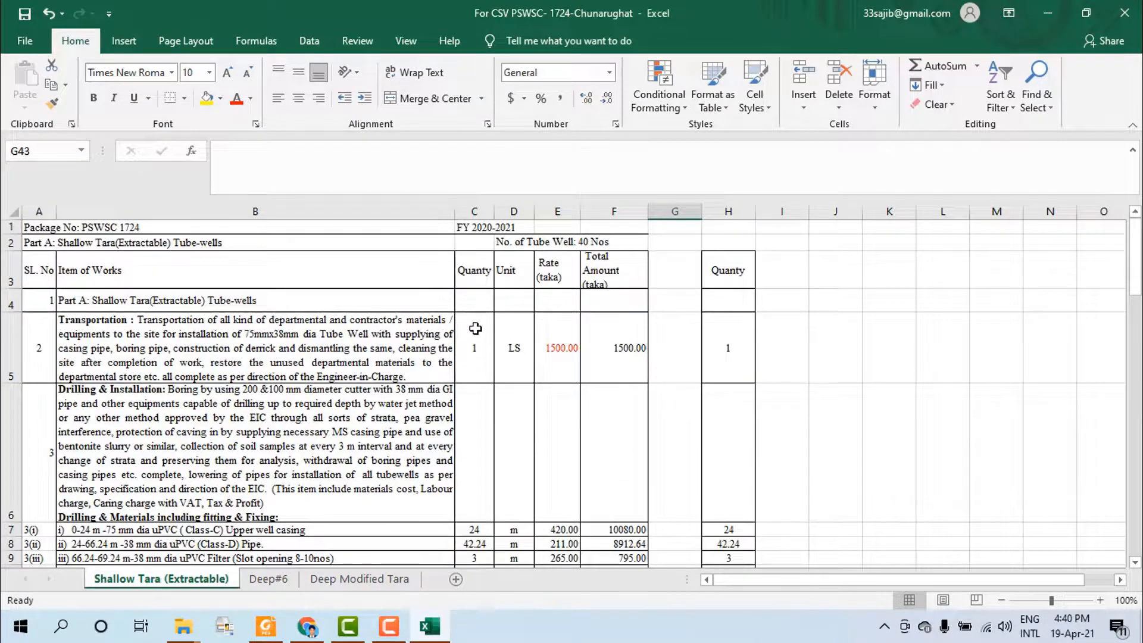
{"action": "scroll", "coordinate": [477, 372], "scroll_direction": "down", "scroll_amount": 1}
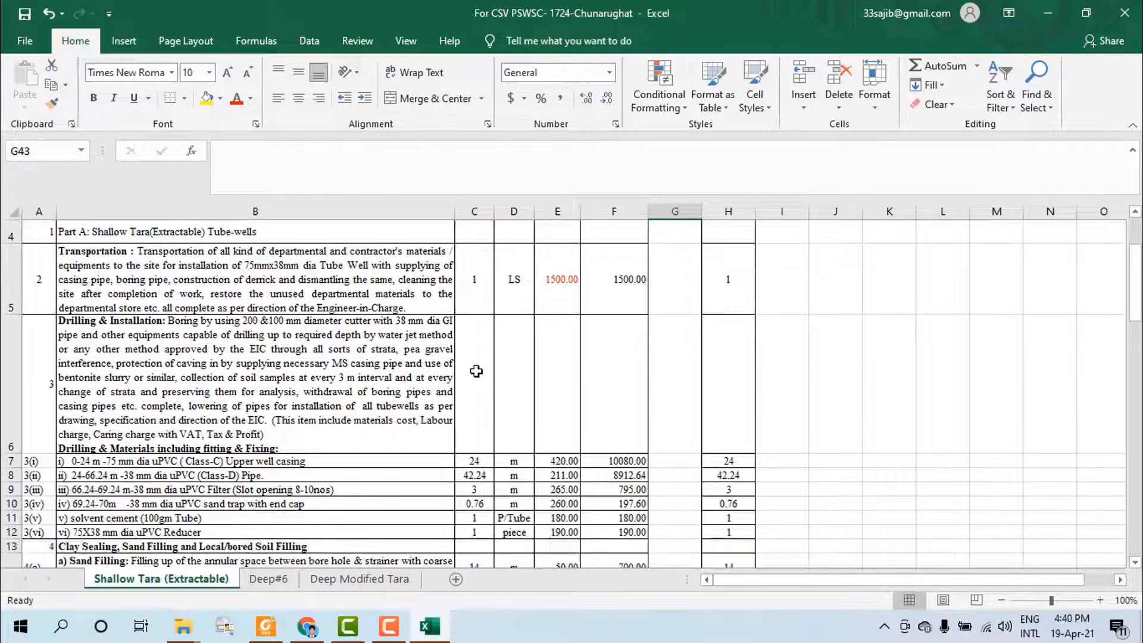
{"action": "scroll", "coordinate": [476, 371], "scroll_direction": "up", "scroll_amount": 1}
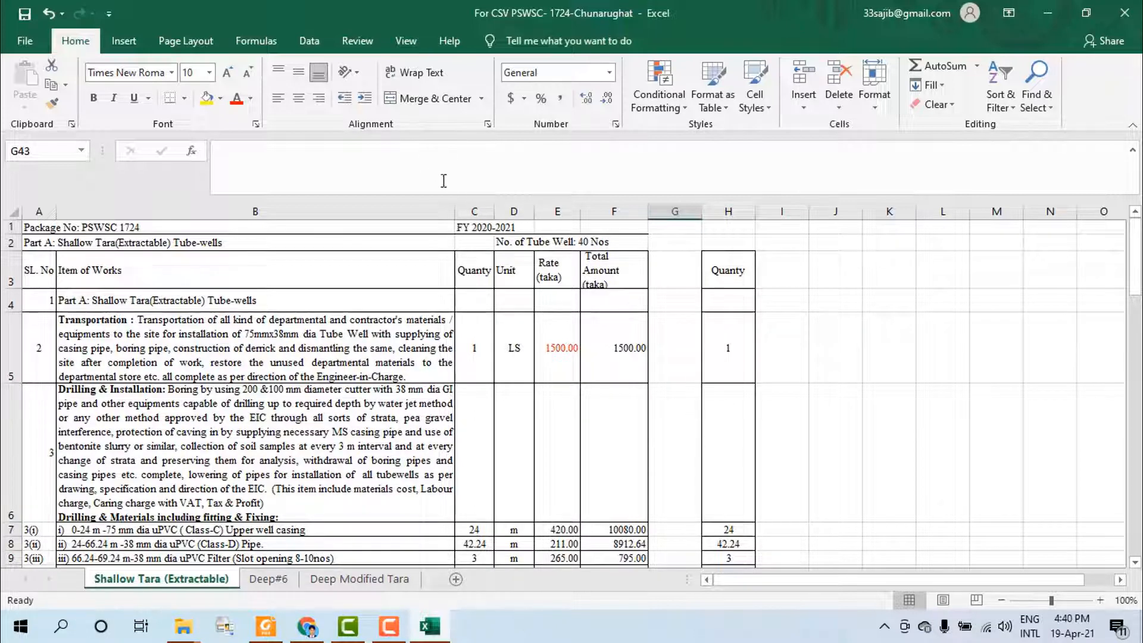
Replace the Transportation quantity in H5 with the formula =C5*40
{"action": "left_click", "coordinate": [734, 355]}
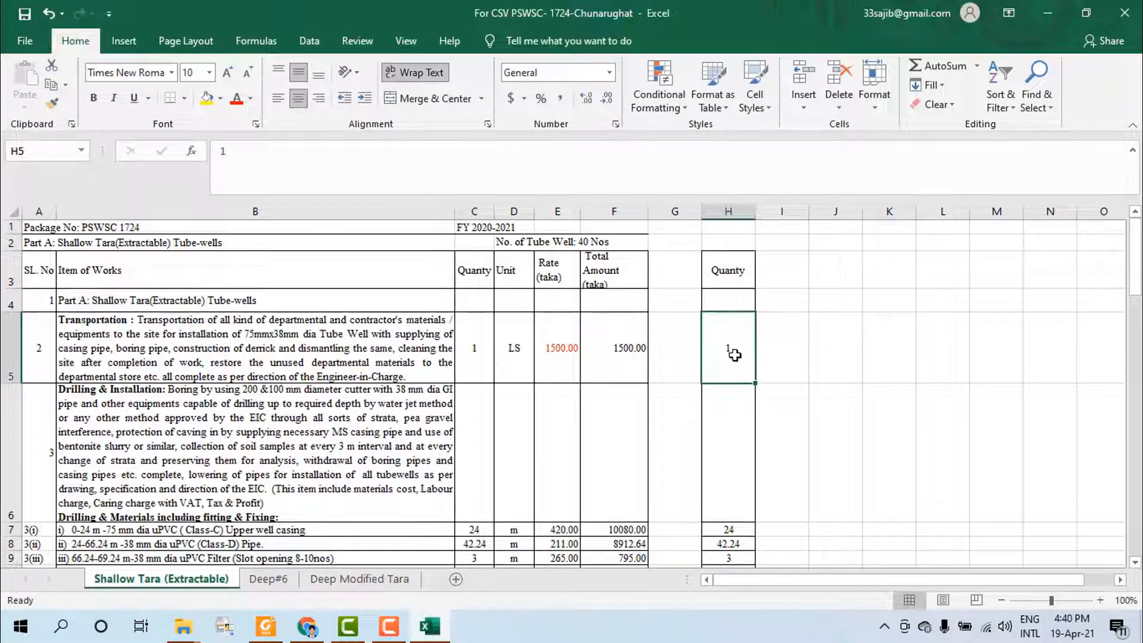
{"action": "type", "text": "="}
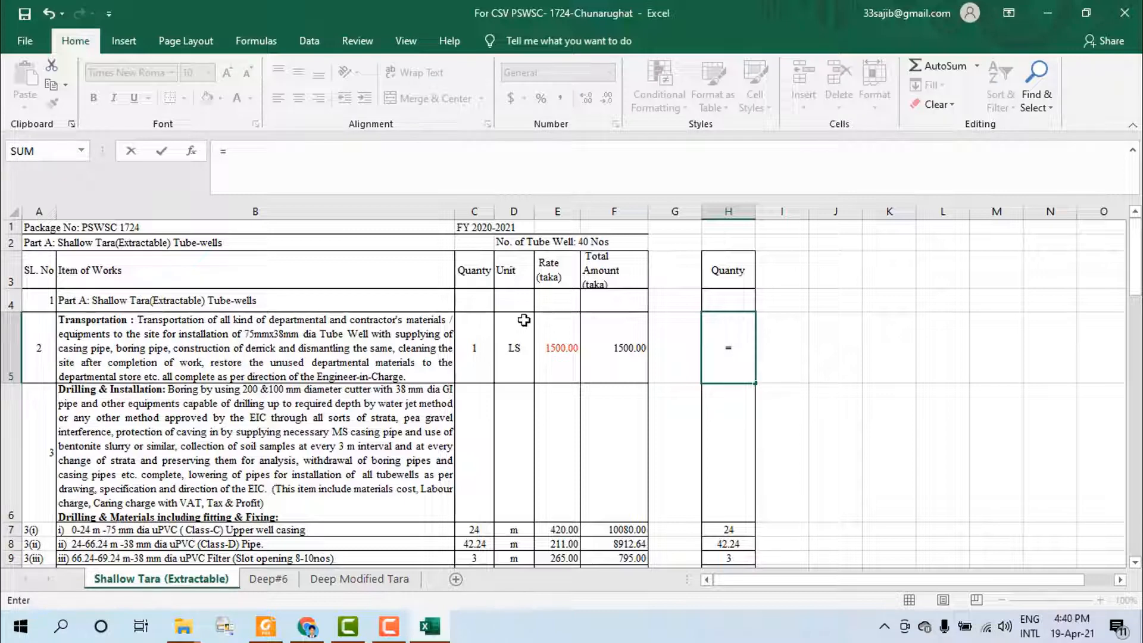
{"action": "left_click", "coordinate": [477, 353]}
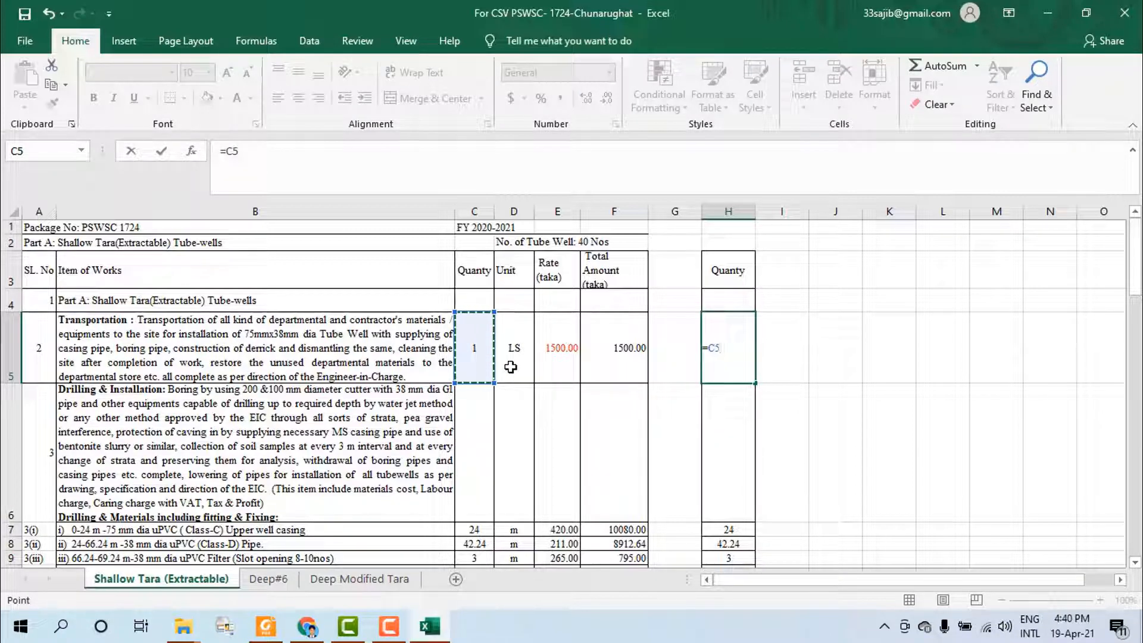
{"action": "type", "text": "*"}
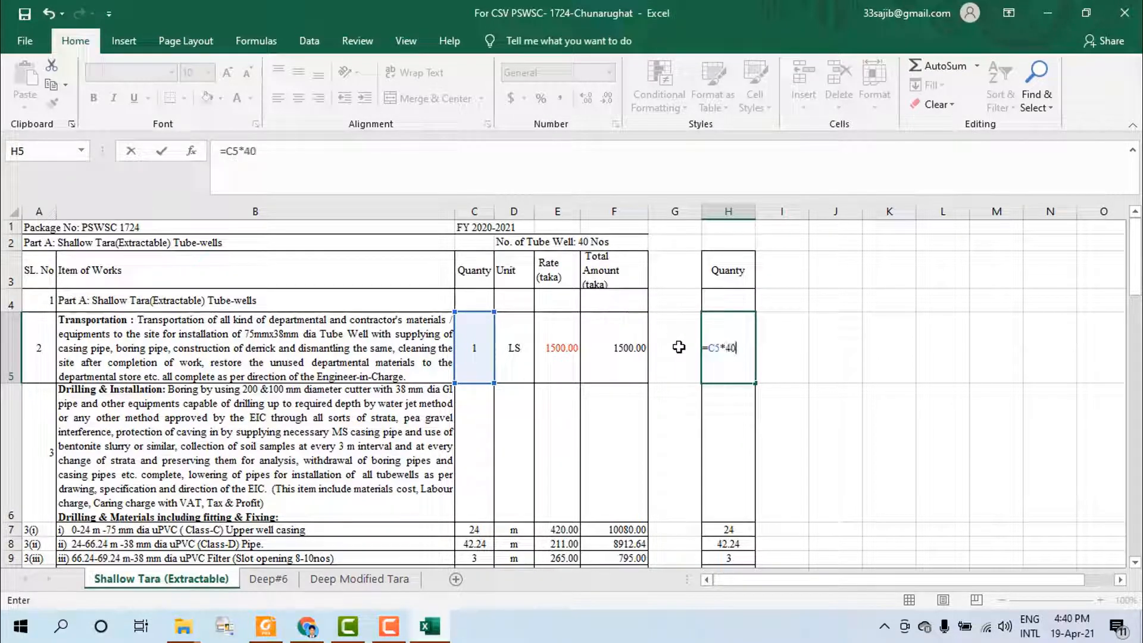
{"action": "type", "text": "40"}
{"action": "key", "text": "Return"}
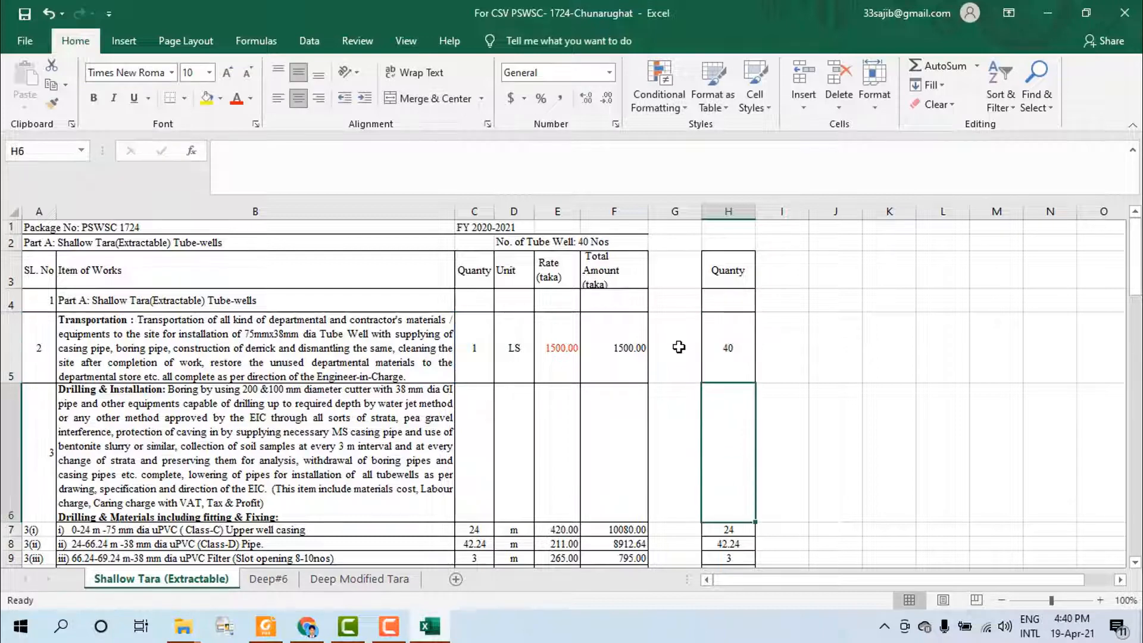
Fill the H5 quantity formula down through H37
{"action": "left_click", "coordinate": [810, 361]}
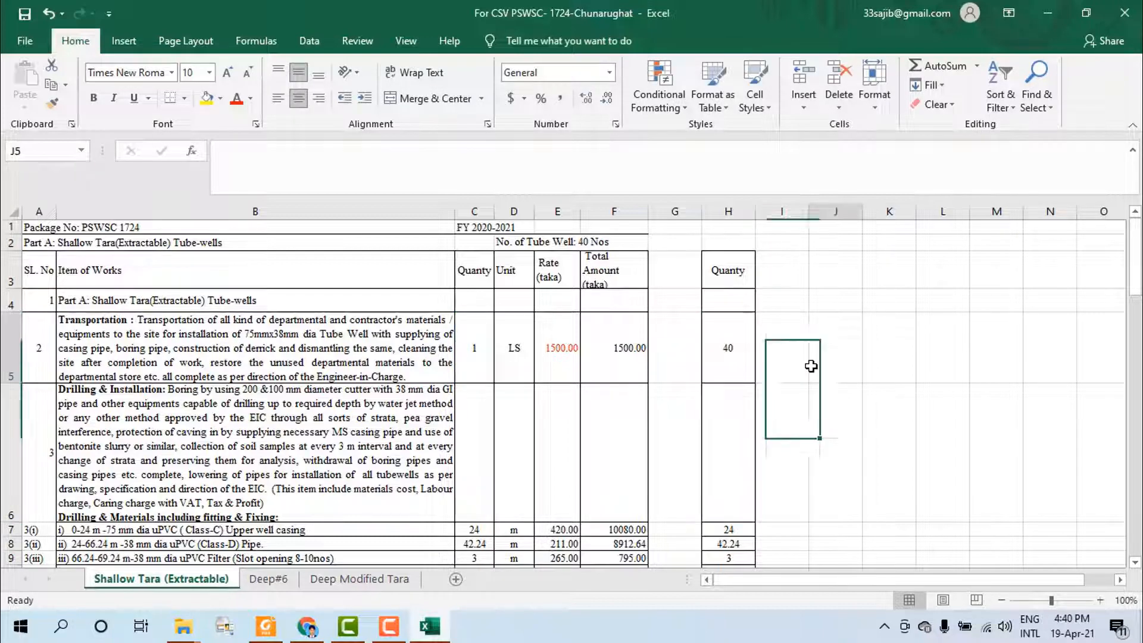
{"action": "left_click", "coordinate": [736, 358]}
{"action": "left_click", "coordinate": [807, 417]}
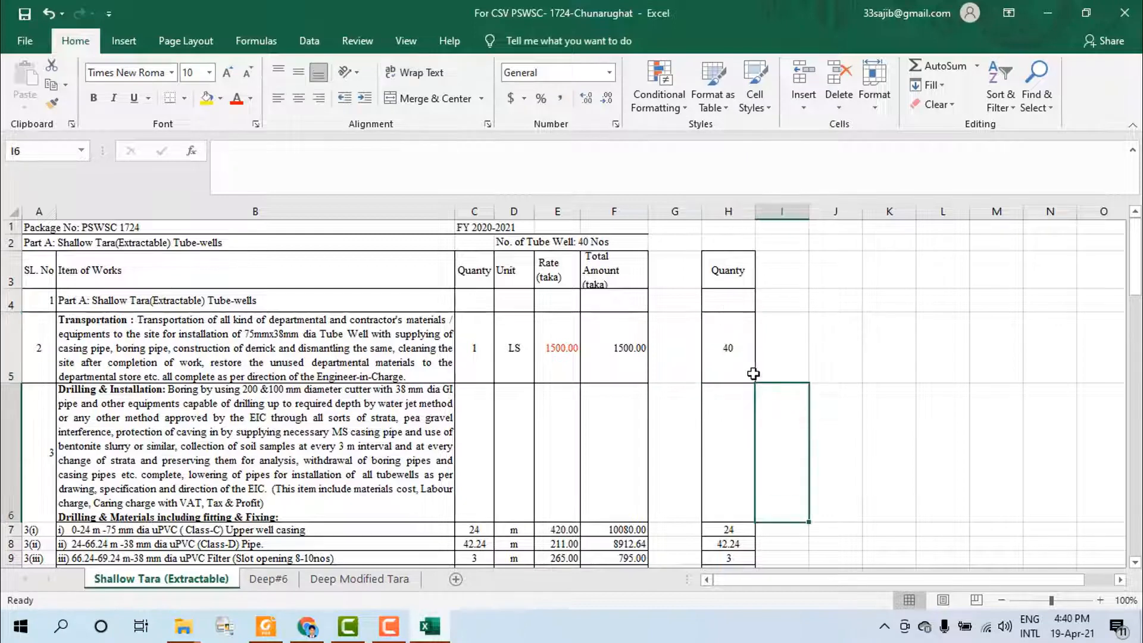
{"action": "left_click", "coordinate": [746, 363]}
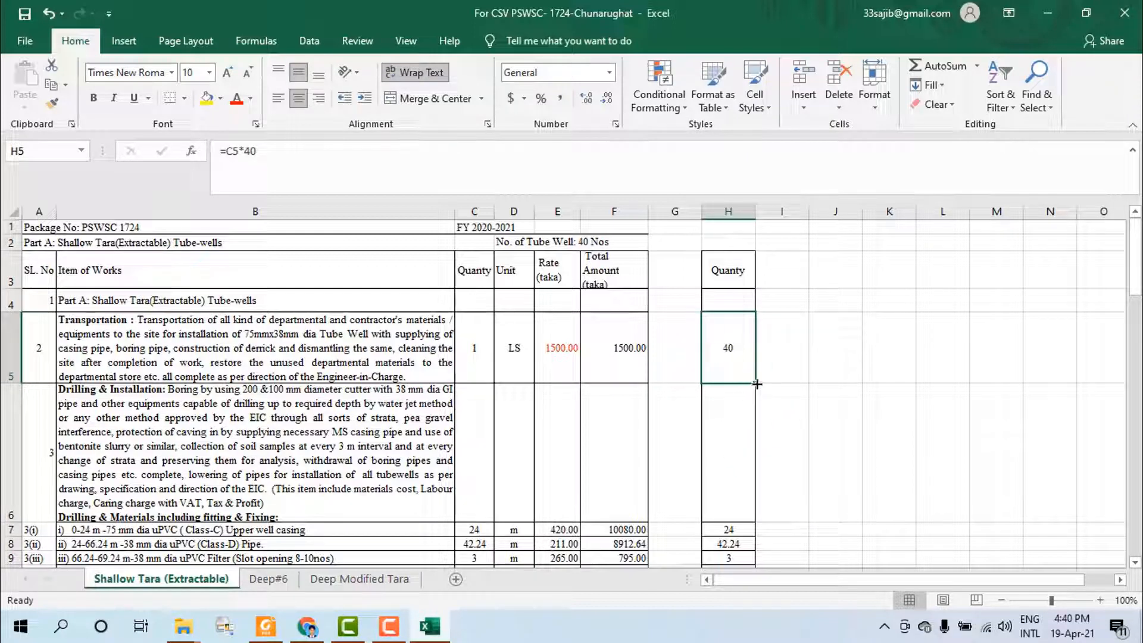
{"action": "left_click_drag", "start_coordinate": [757, 384], "coordinate": [737, 466]}
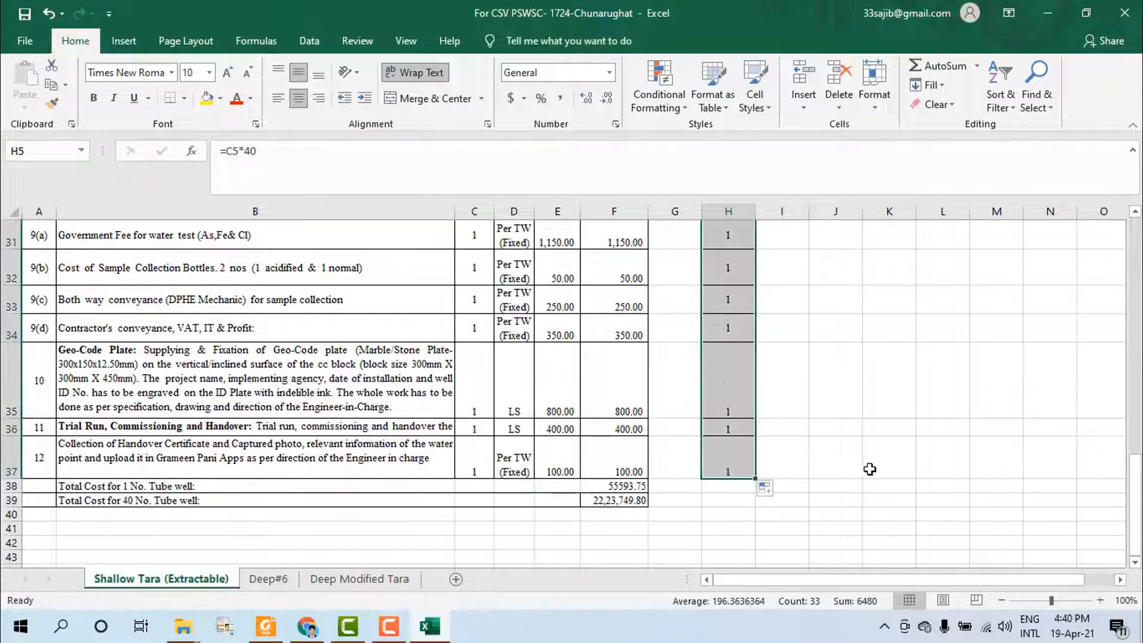
Review the multiplied quantities in column H from row 5 down to row 37
{"action": "scroll", "coordinate": [850, 490], "scroll_direction": "up", "scroll_amount": 2}
{"action": "scroll", "coordinate": [834, 486], "scroll_direction": "up", "scroll_amount": 8}
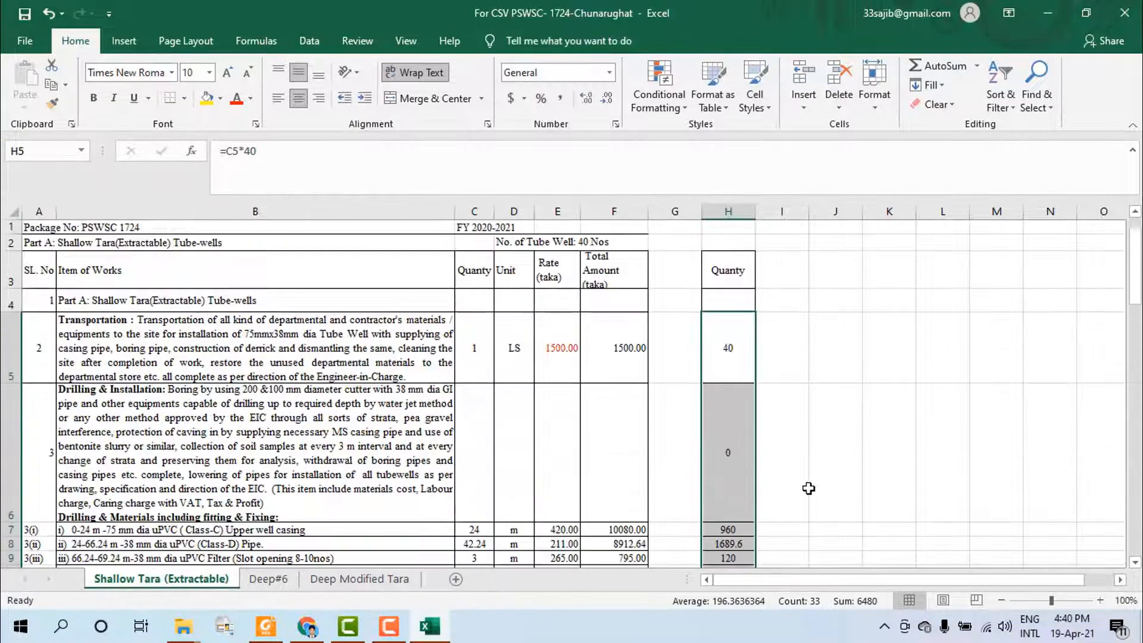
{"action": "scroll", "coordinate": [734, 427], "scroll_direction": "down", "scroll_amount": 1}
{"action": "scroll", "coordinate": [736, 429], "scroll_direction": "down", "scroll_amount": 10}
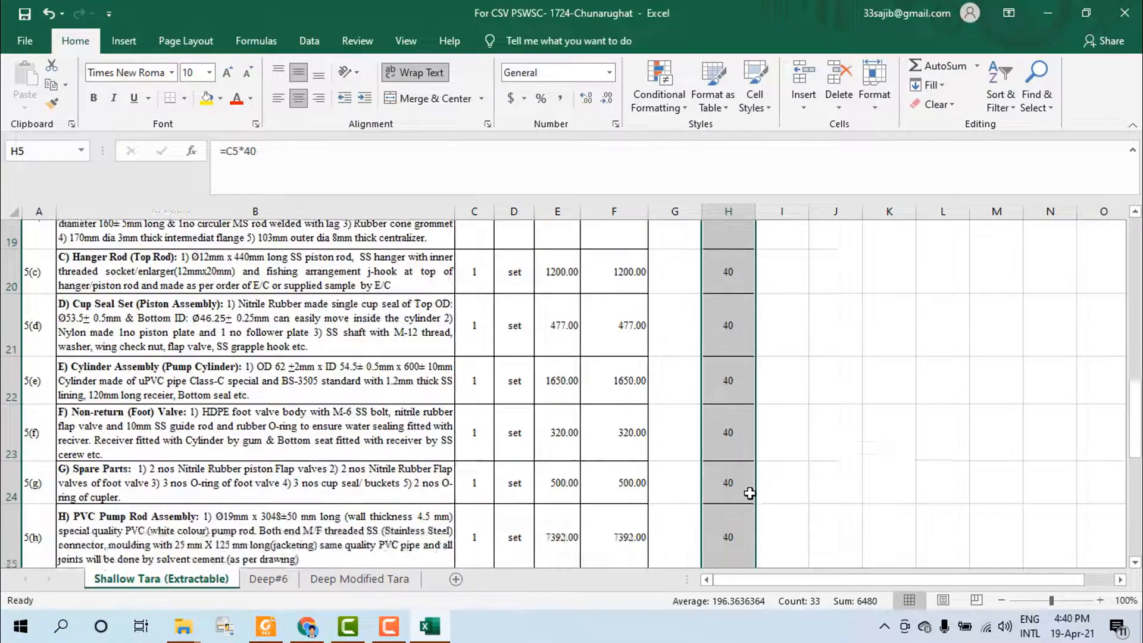
{"action": "scroll", "coordinate": [761, 479], "scroll_direction": "up", "scroll_amount": 5}
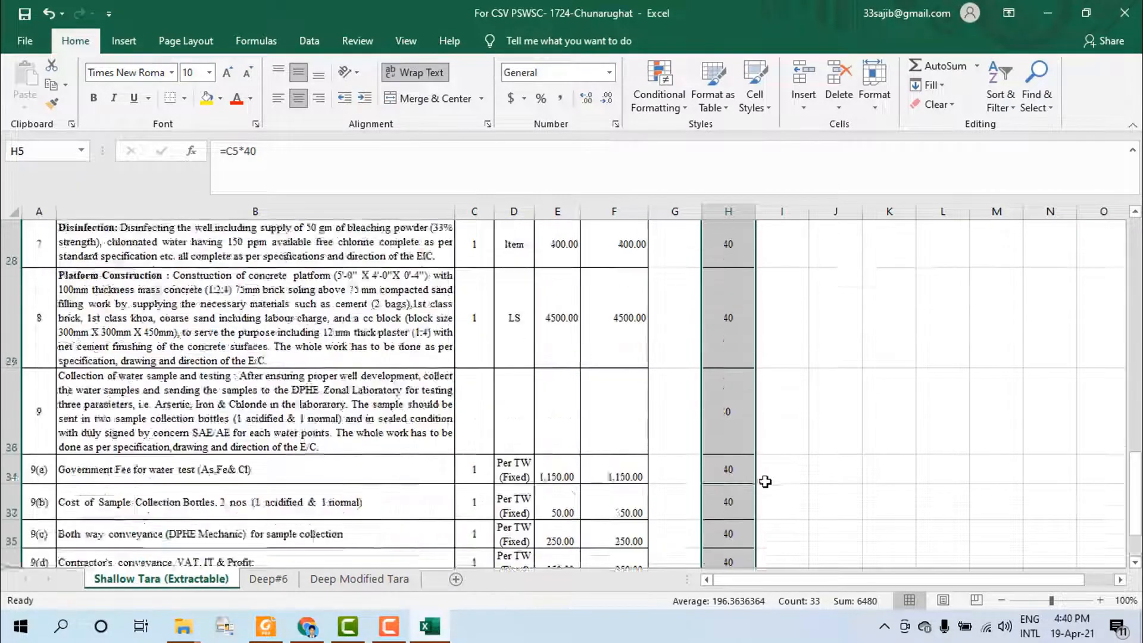
{"action": "scroll", "coordinate": [797, 458], "scroll_direction": "down", "scroll_amount": 3}
{"action": "left_click", "coordinate": [828, 465]}
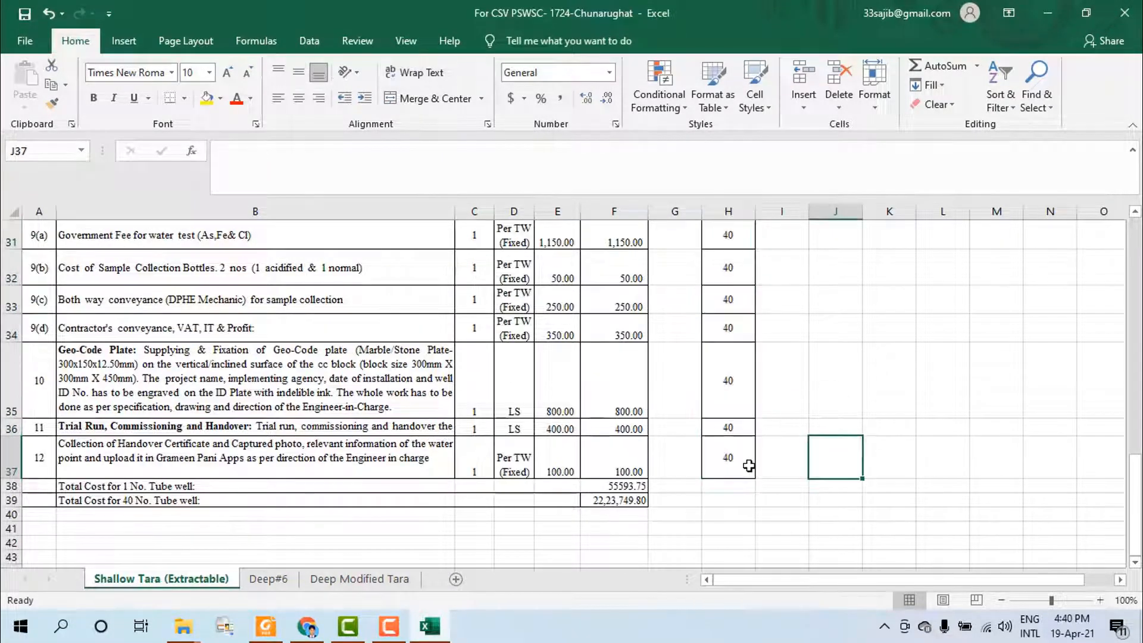
{"action": "scroll", "coordinate": [739, 471], "scroll_direction": "up", "scroll_amount": 8}
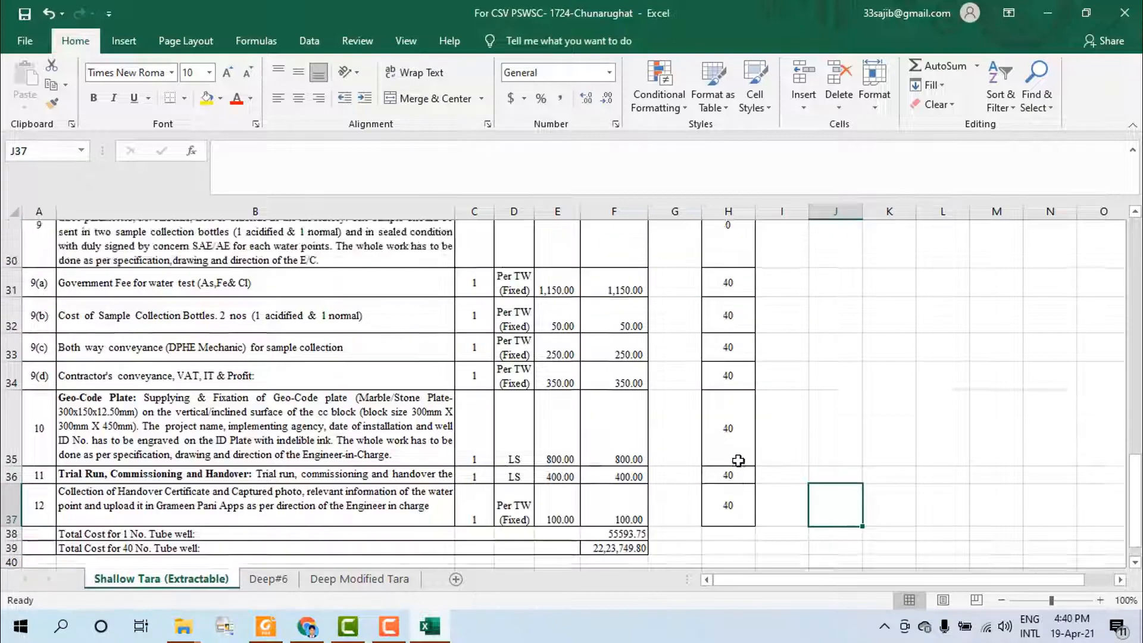
{"action": "scroll", "coordinate": [741, 462], "scroll_direction": "up", "scroll_amount": 4}
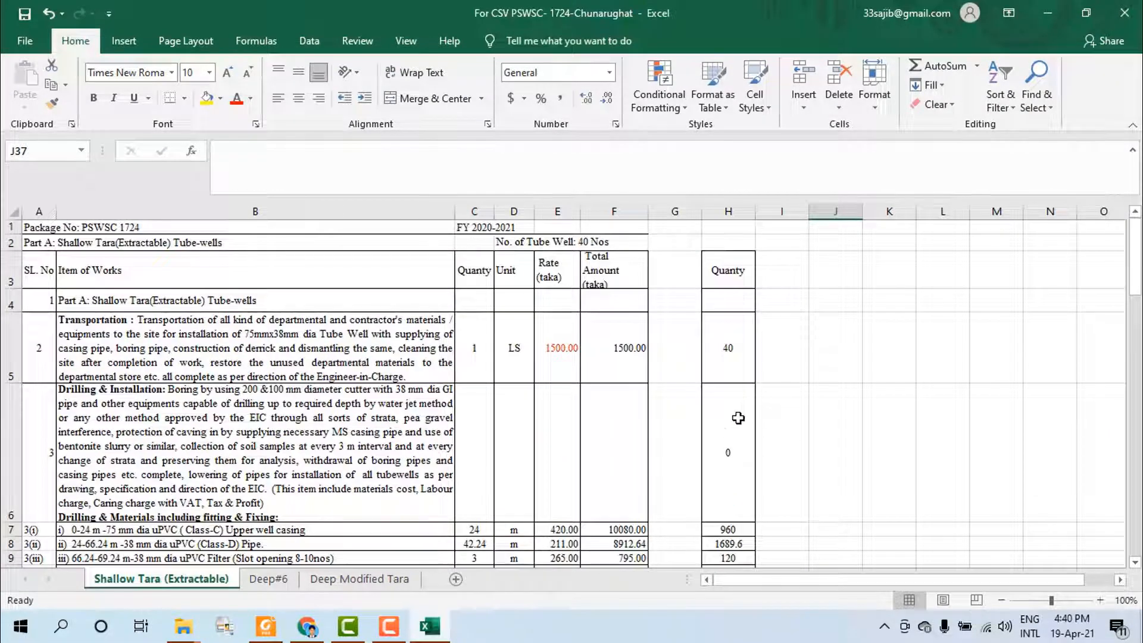
Enter =H5*E5 in I5 to multiply quantity by rate, and fill the formula down through I37
{"action": "left_click", "coordinate": [792, 350]}
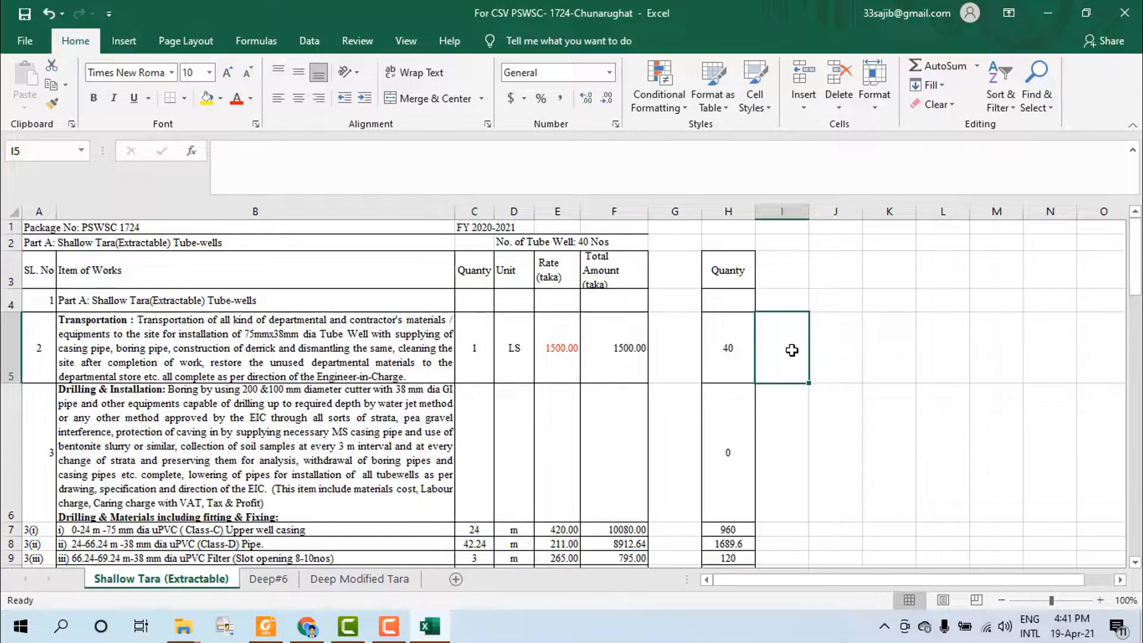
{"action": "type", "text": "="}
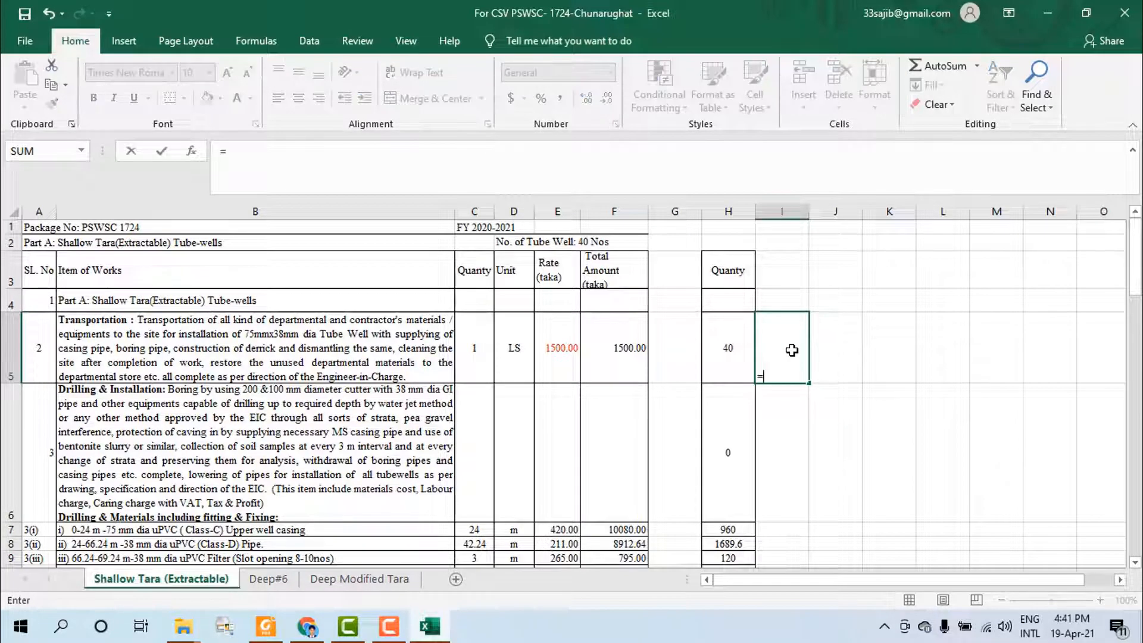
{"action": "left_click", "coordinate": [721, 355]}
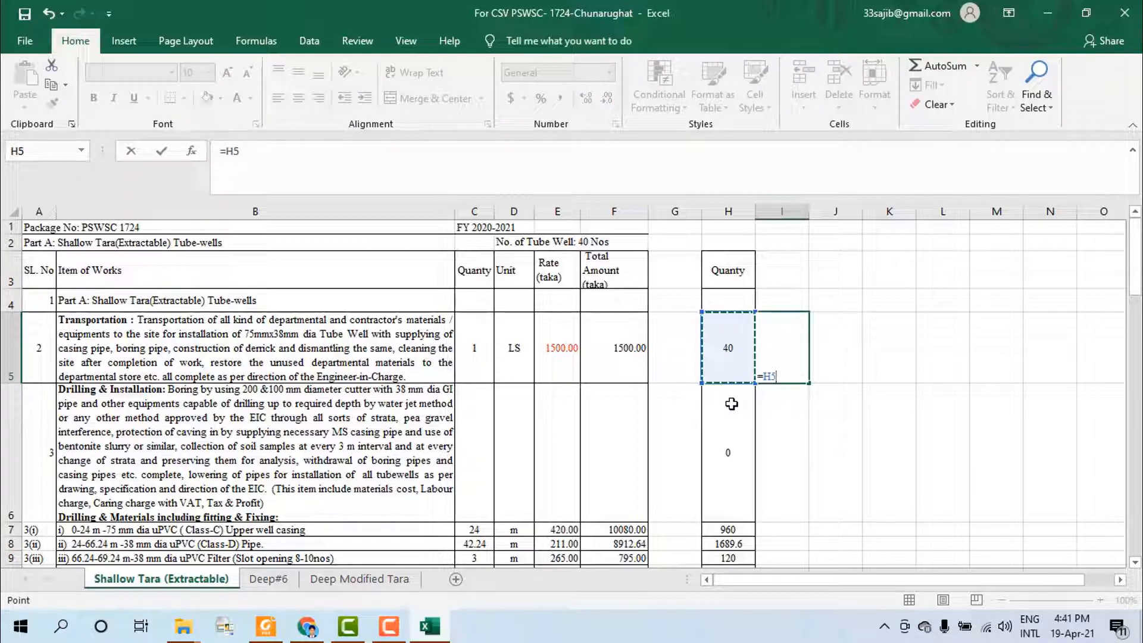
{"action": "type", "text": "*"}
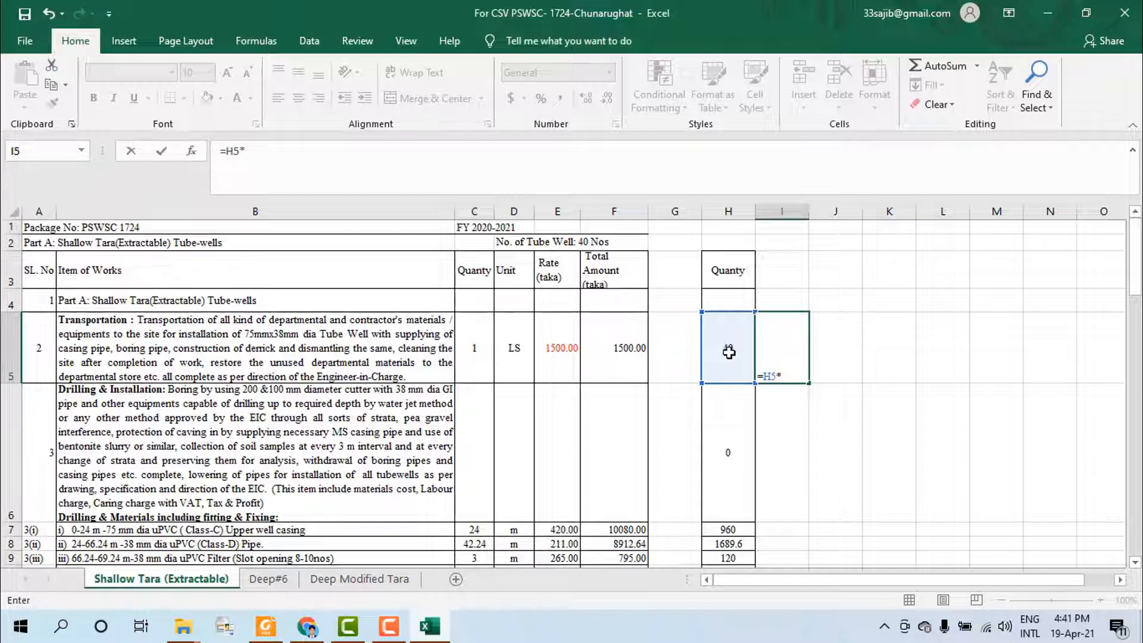
{"action": "left_click", "coordinate": [558, 348]}
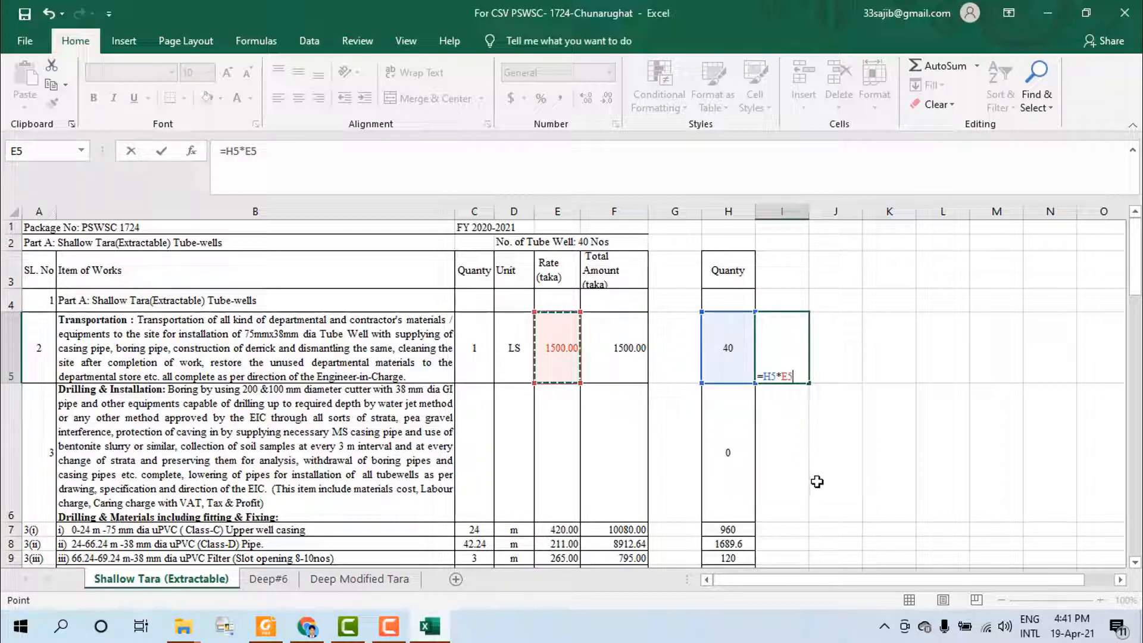
{"action": "key", "text": "Return"}
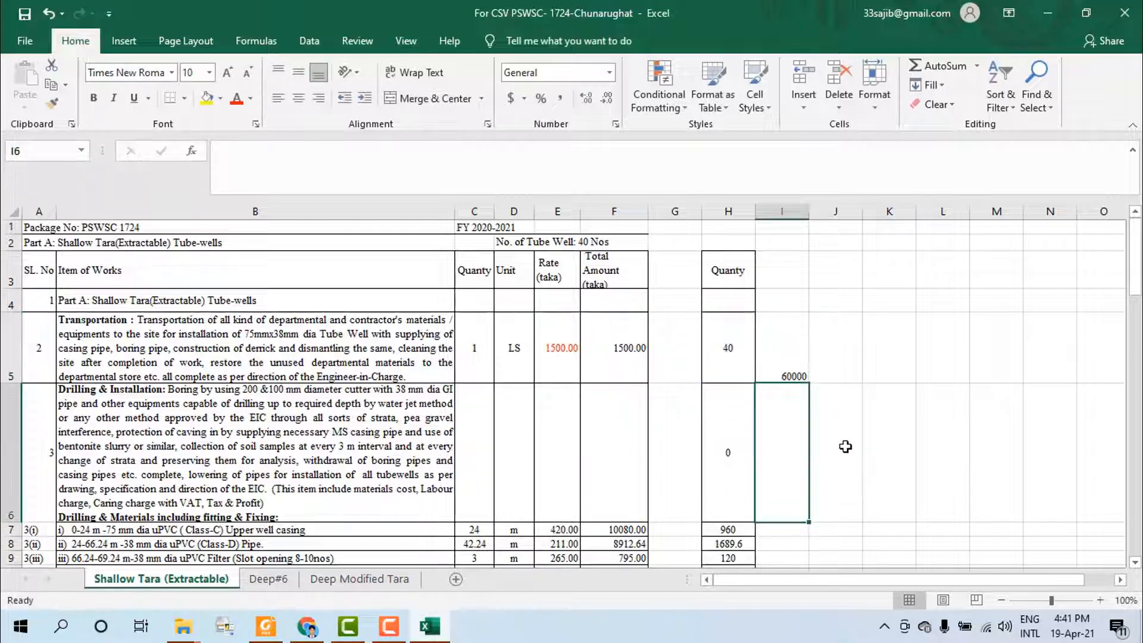
{"action": "left_click", "coordinate": [777, 362]}
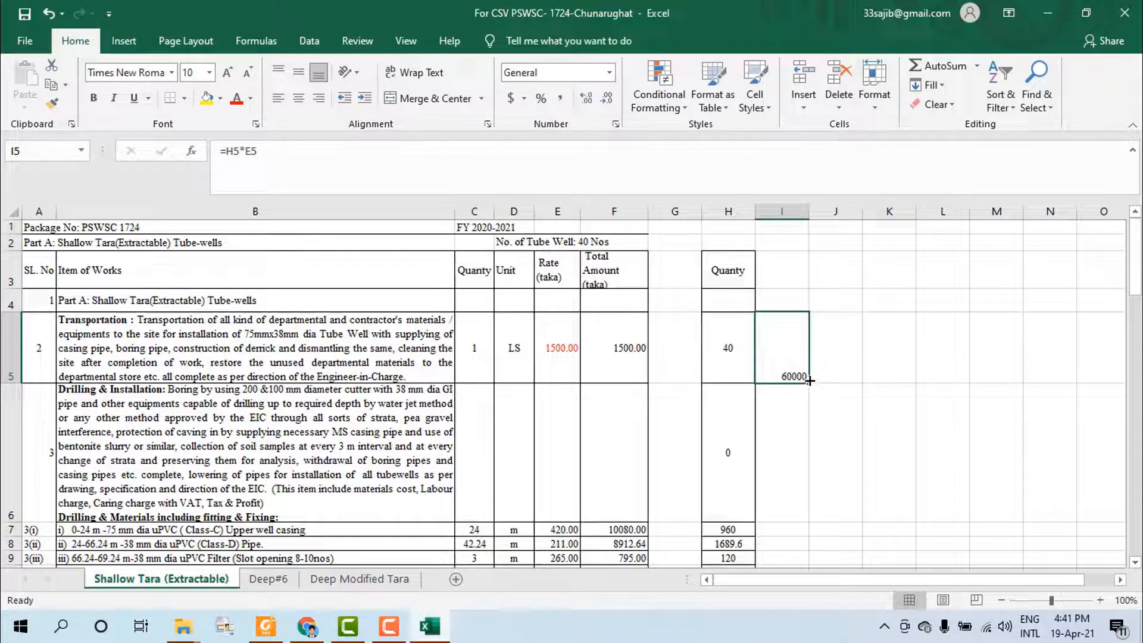
{"action": "left_click_drag", "start_coordinate": [809, 382], "coordinate": [798, 470]}
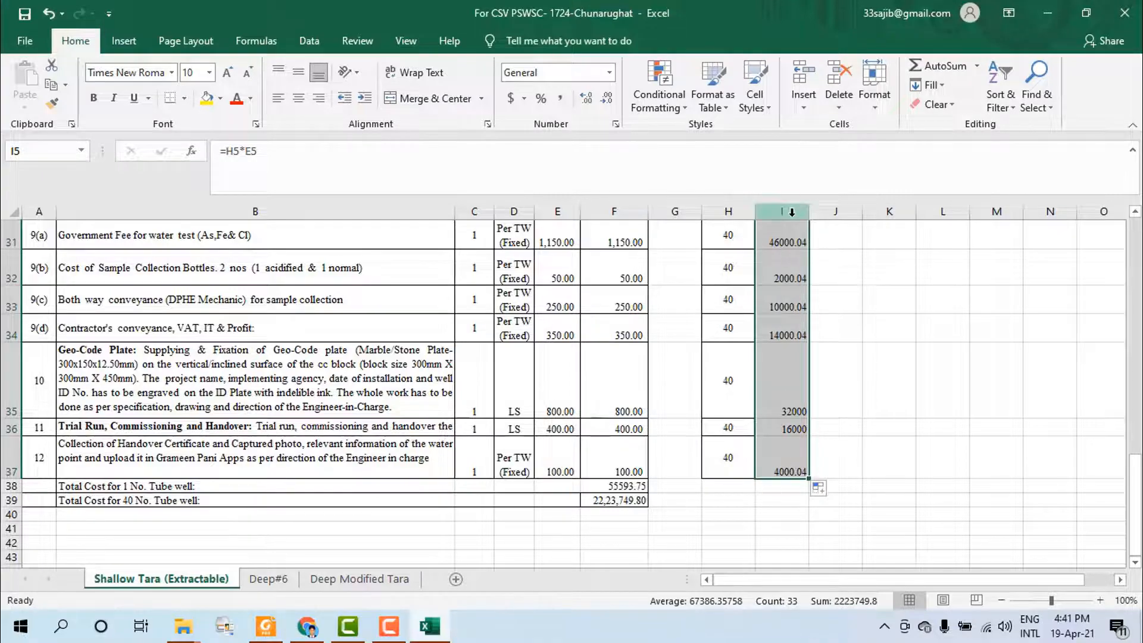
Total the column I amounts in I38 with a SUM of I5:I37
{"action": "left_click", "coordinate": [943, 70]}
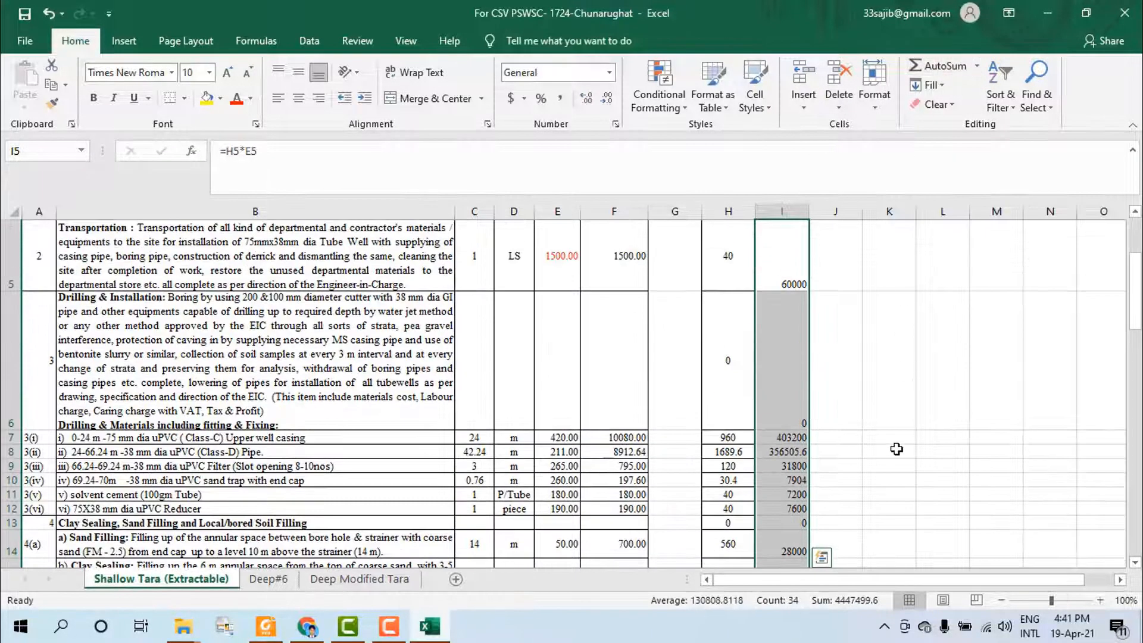
{"action": "scroll", "coordinate": [820, 459], "scroll_direction": "down", "scroll_amount": 3}
{"action": "scroll", "coordinate": [820, 460], "scroll_direction": "down", "scroll_amount": 6}
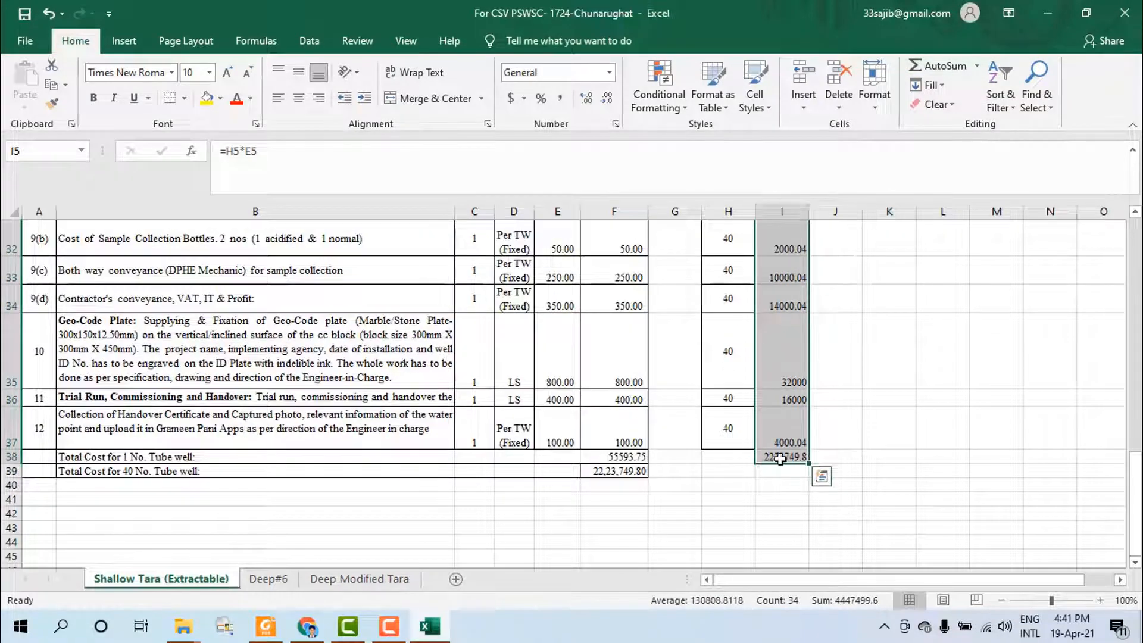
{"action": "left_click", "coordinate": [788, 490]}
{"action": "left_click", "coordinate": [784, 457]}
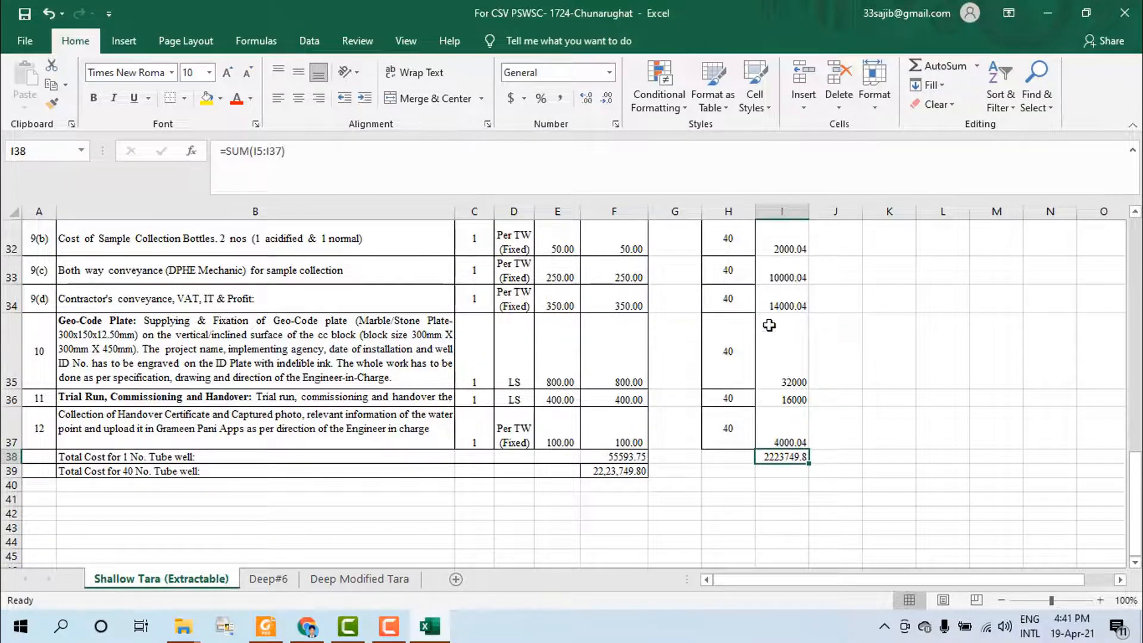
Format the I38 total in comma style with two decimals
{"action": "scroll", "coordinate": [769, 325], "scroll_direction": "up", "scroll_amount": 5}
{"action": "scroll", "coordinate": [770, 500], "scroll_direction": "down", "scroll_amount": 3}
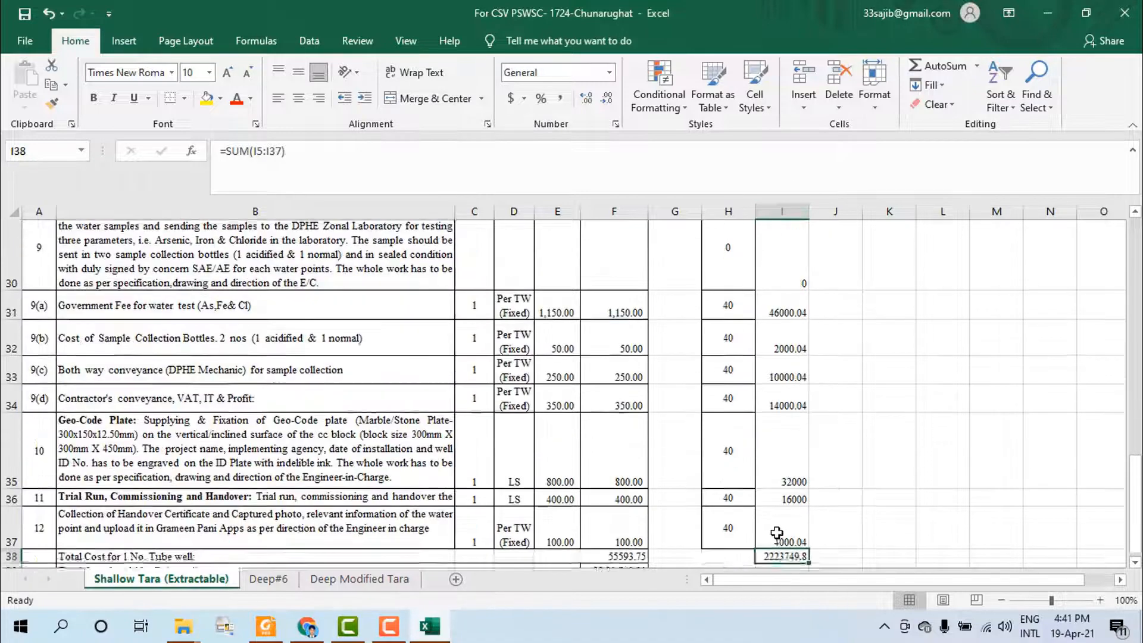
{"action": "scroll", "coordinate": [778, 533], "scroll_direction": "down", "scroll_amount": 1}
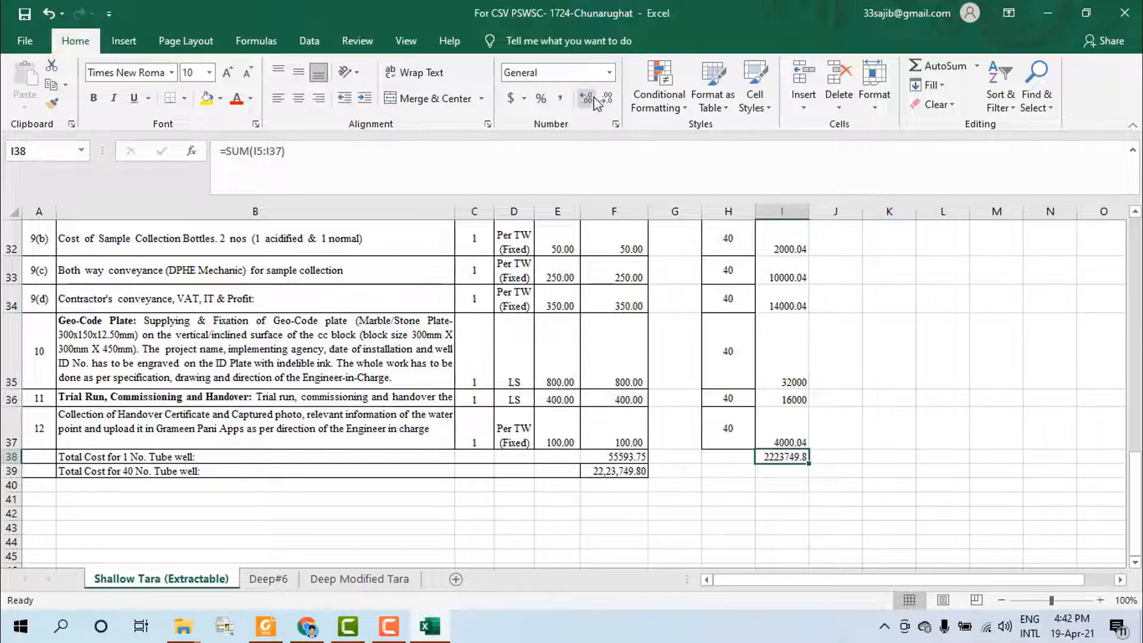
{"action": "left_click", "coordinate": [560, 99]}
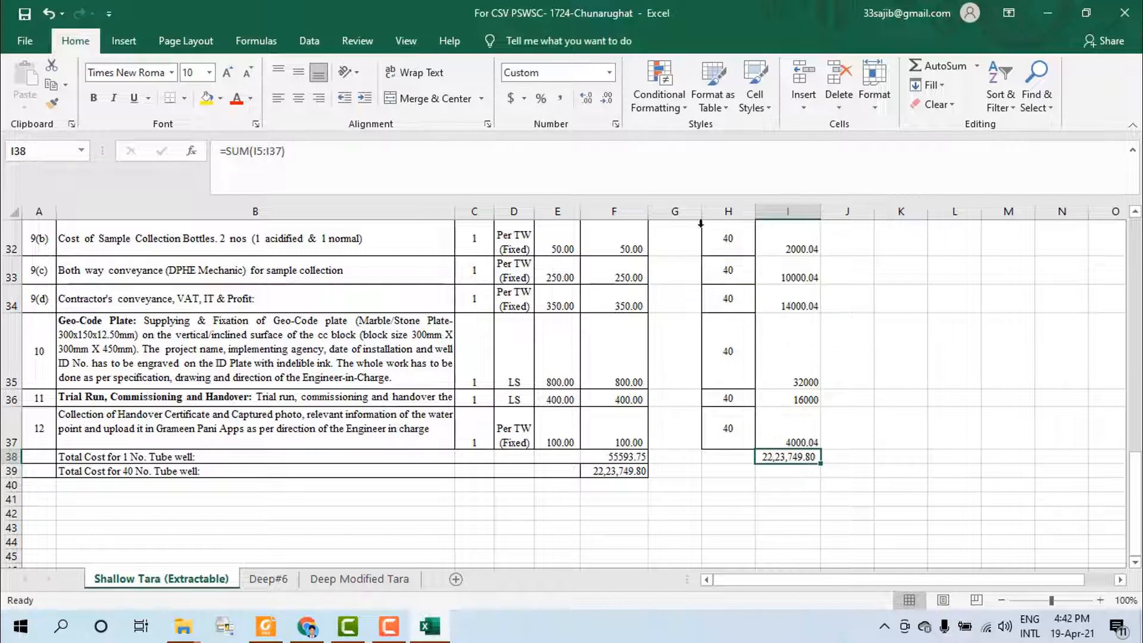
{"action": "left_click", "coordinate": [839, 455]}
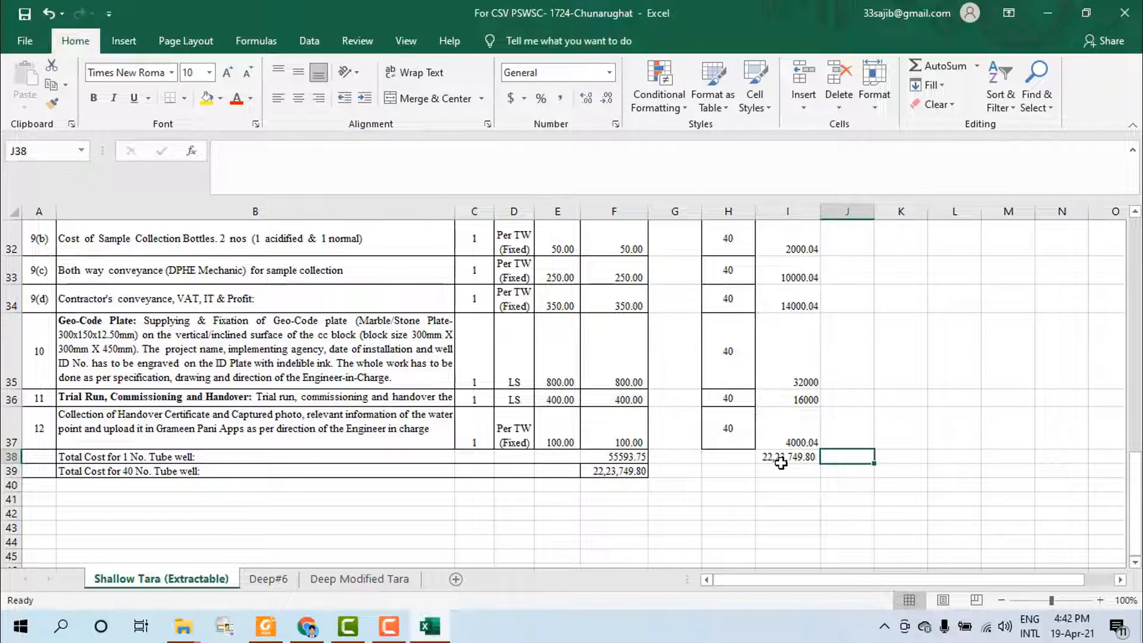
Copy the Quanty column H into column G as values with source formatting, replacing the pasted formulas
{"action": "scroll", "coordinate": [735, 319], "scroll_direction": "up", "scroll_amount": 10}
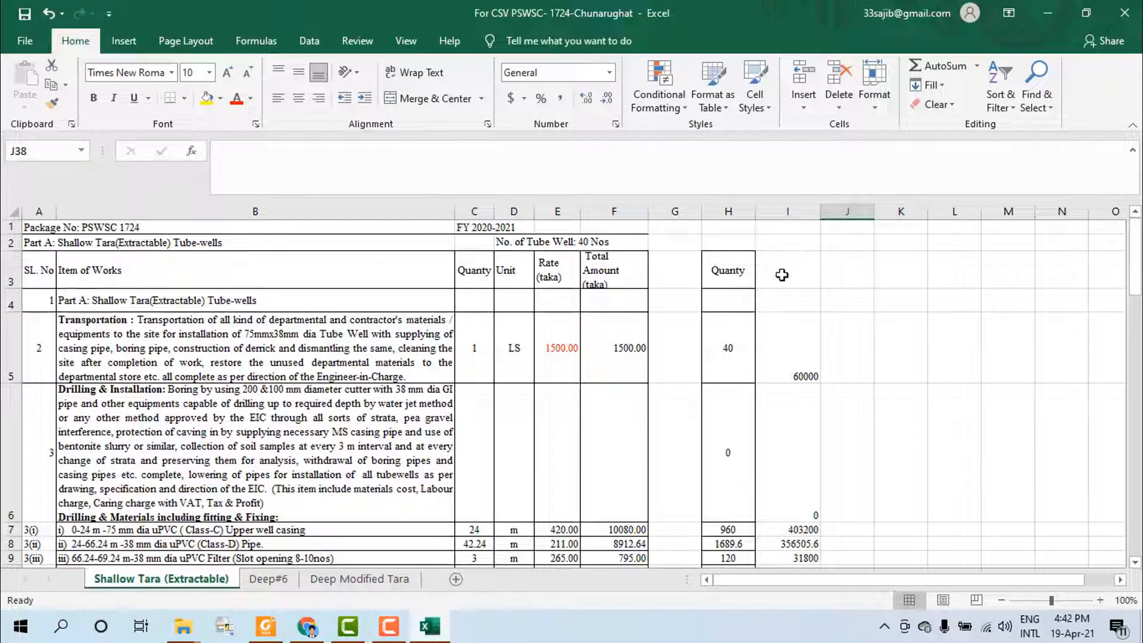
{"action": "left_click", "coordinate": [792, 210]}
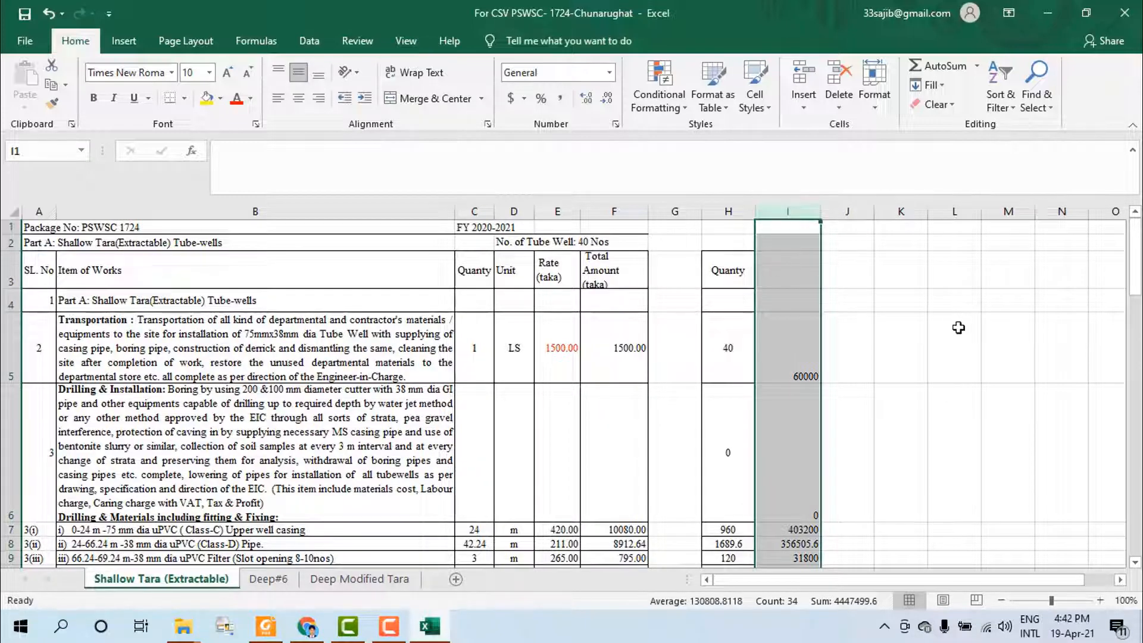
{"action": "left_click", "coordinate": [942, 356]}
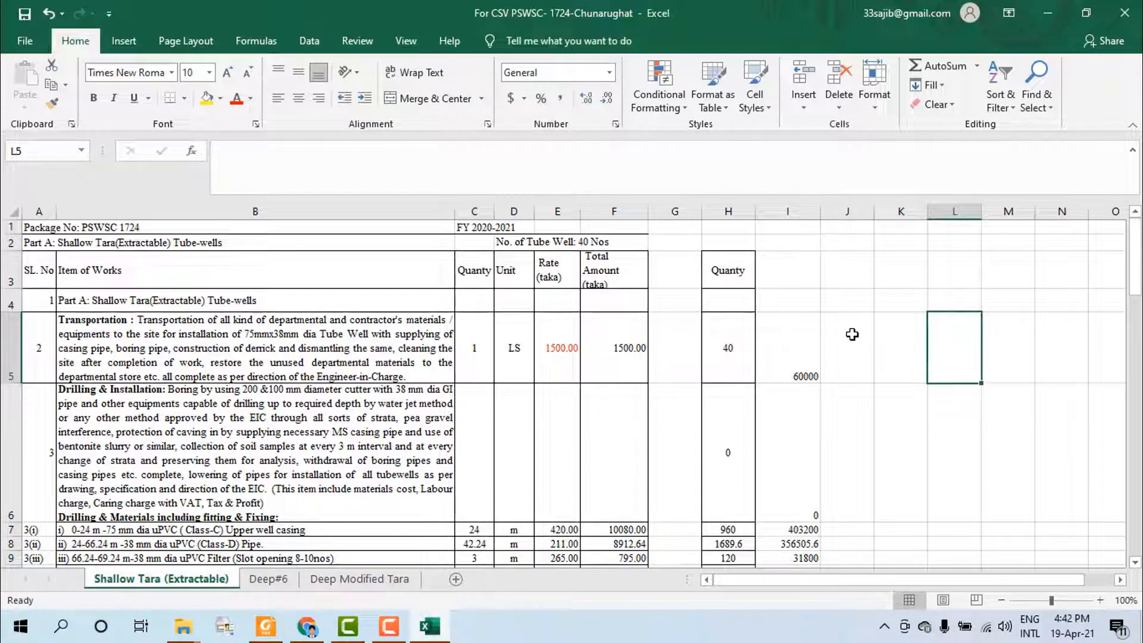
{"action": "left_click", "coordinate": [734, 211]}
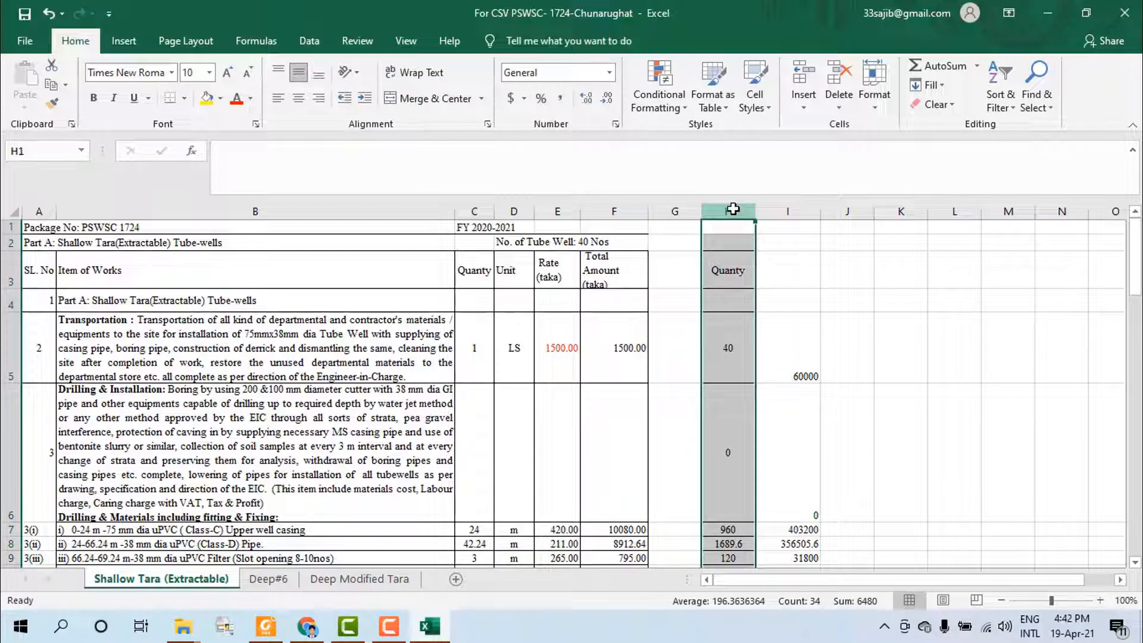
{"action": "key", "text": "ctrl+c"}
{"action": "left_click", "coordinate": [825, 301]}
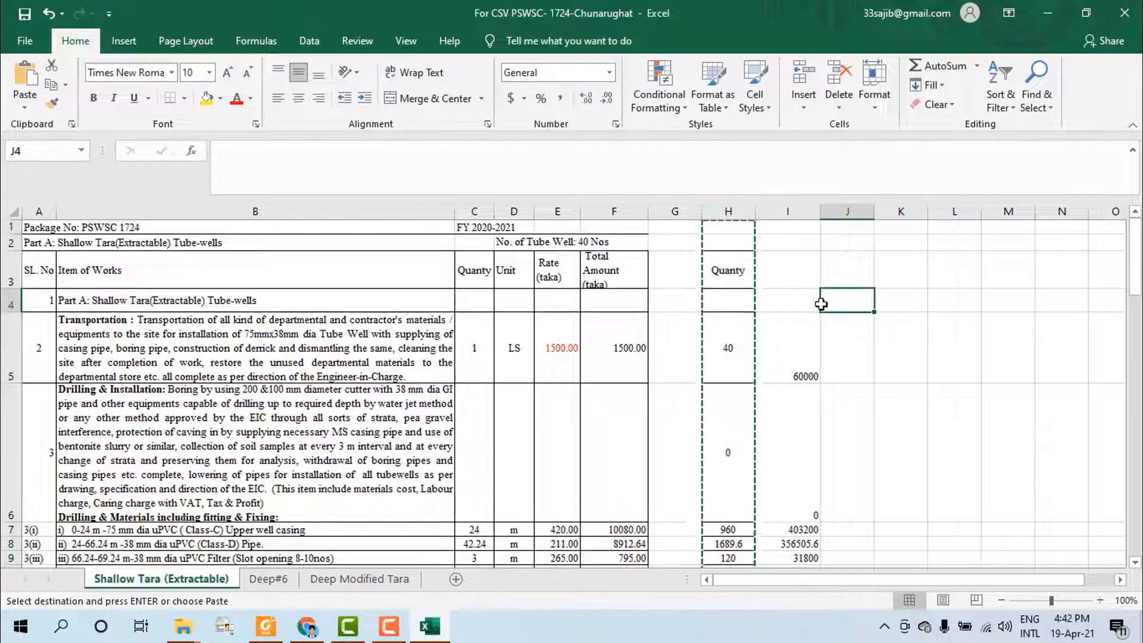
{"action": "left_click", "coordinate": [674, 210]}
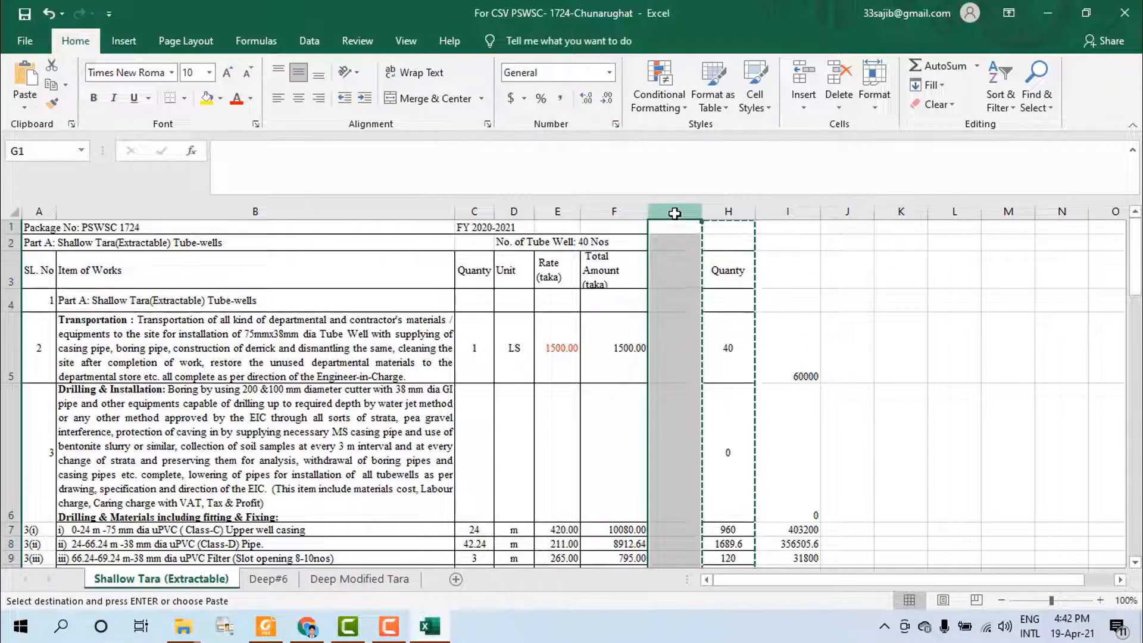
{"action": "key", "text": "ctrl+v"}
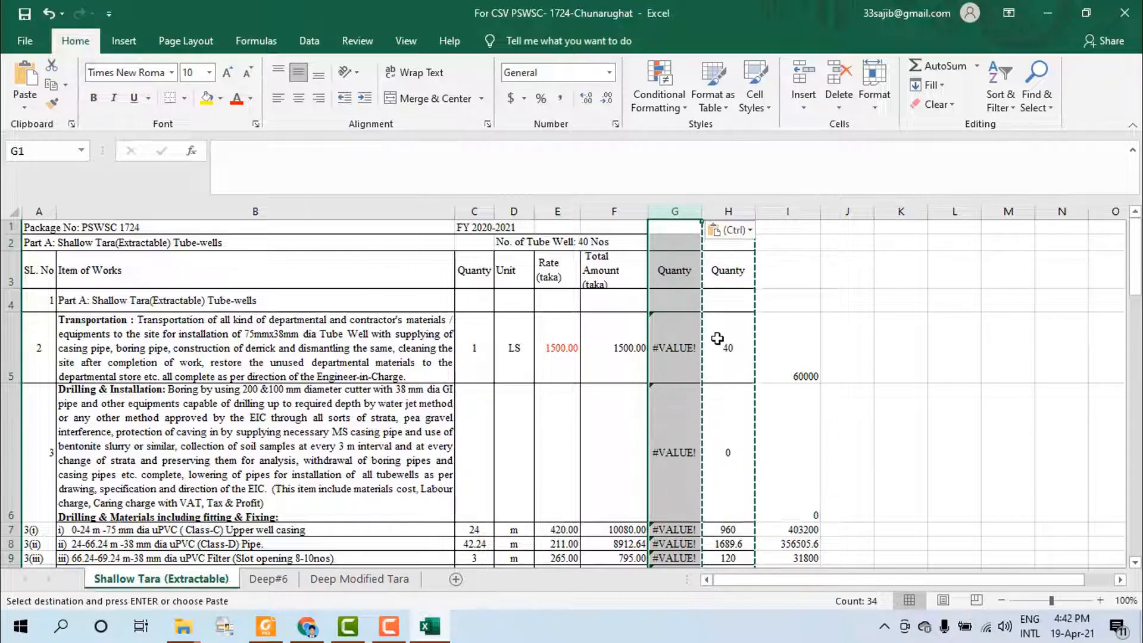
{"action": "left_click", "coordinate": [716, 236]}
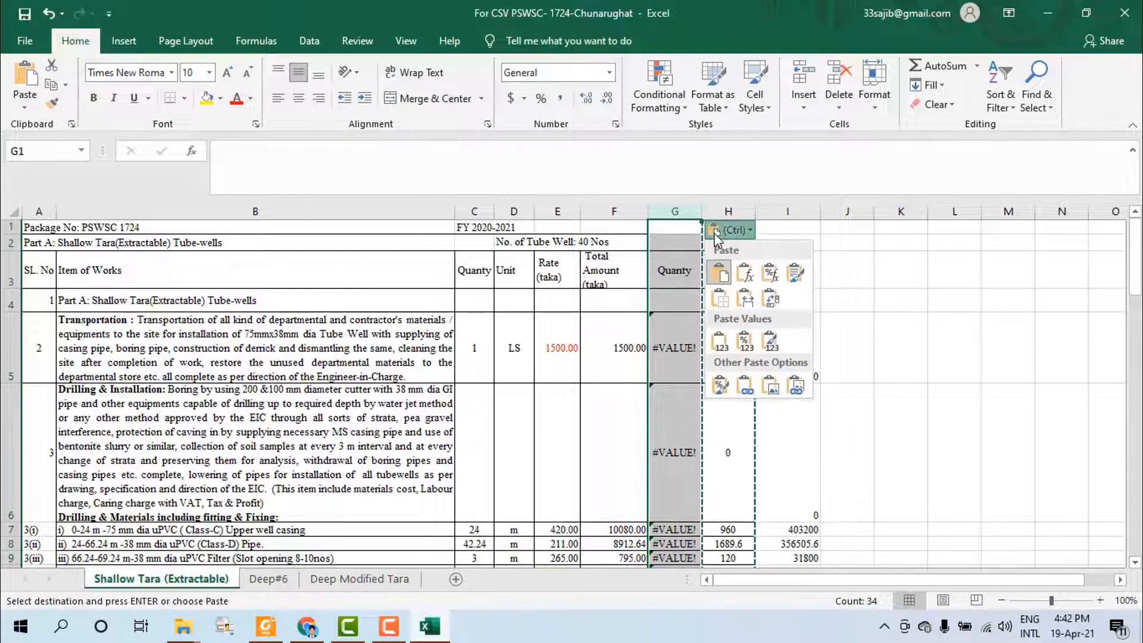
{"action": "left_click", "coordinate": [771, 345]}
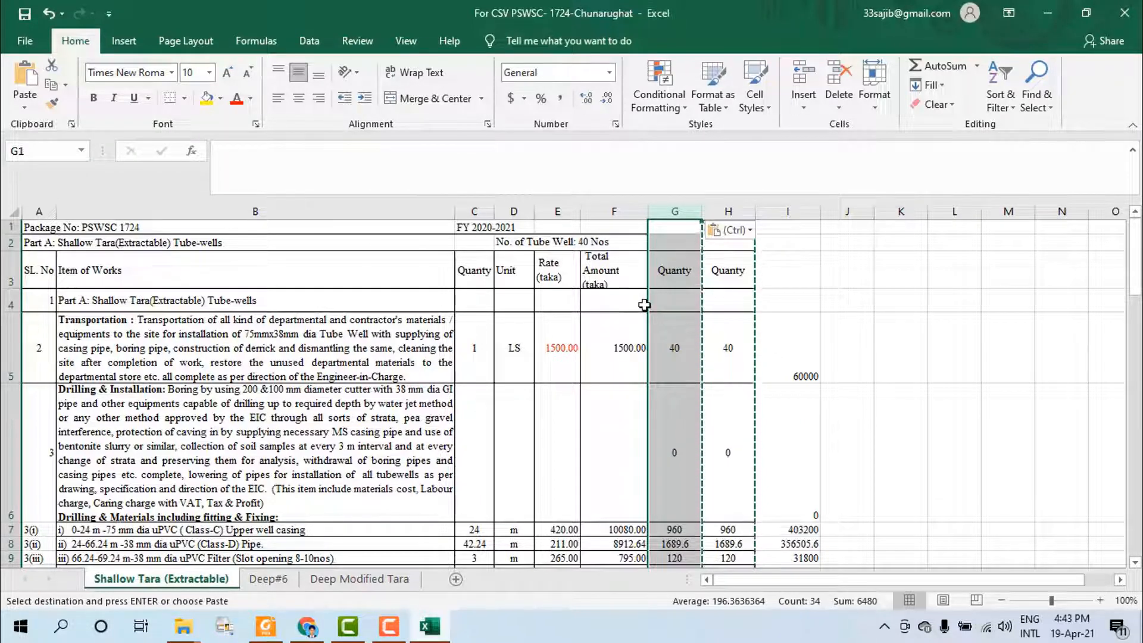
{"action": "key", "text": "Escape"}
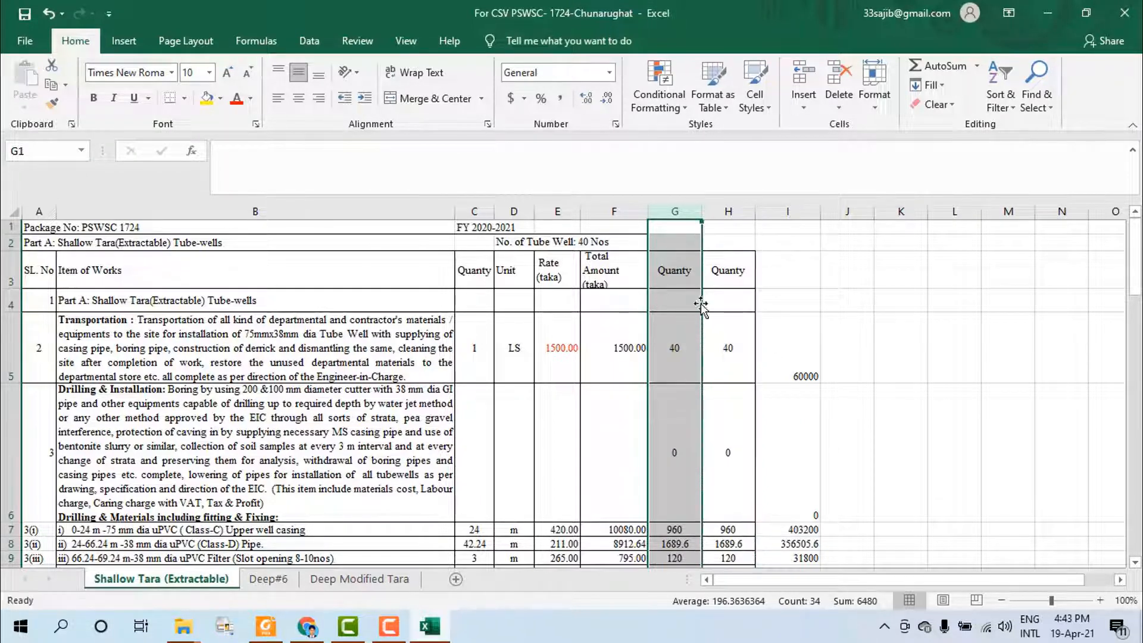
{"action": "left_click", "coordinate": [823, 327]}
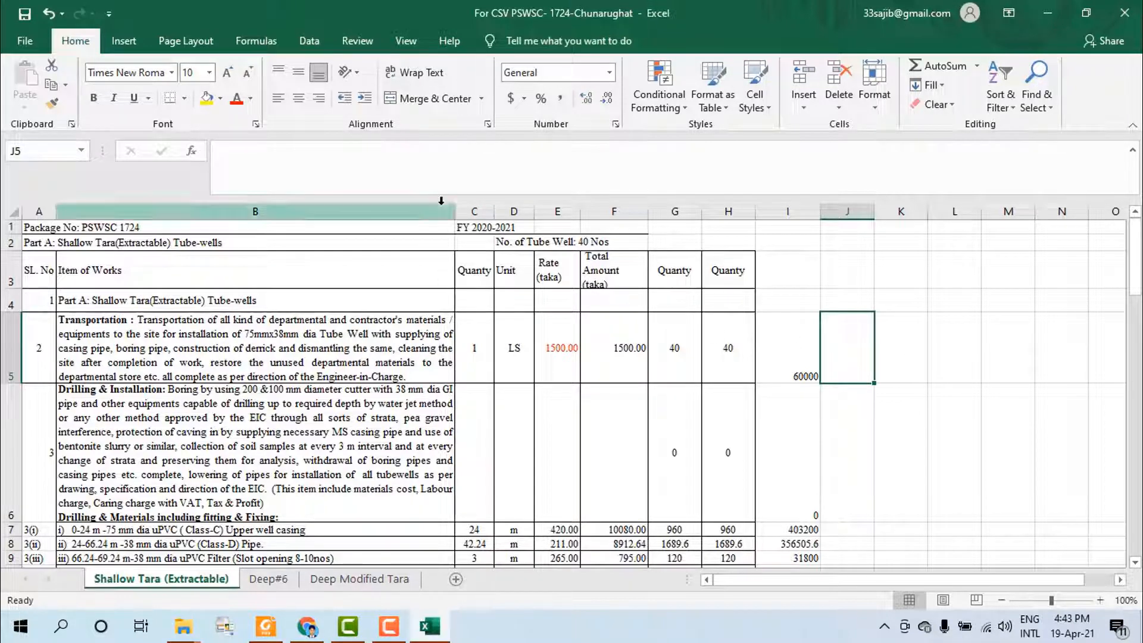
Try to delete the original Quanty column C, and undo the deletion
{"action": "left_click", "coordinate": [472, 210]}
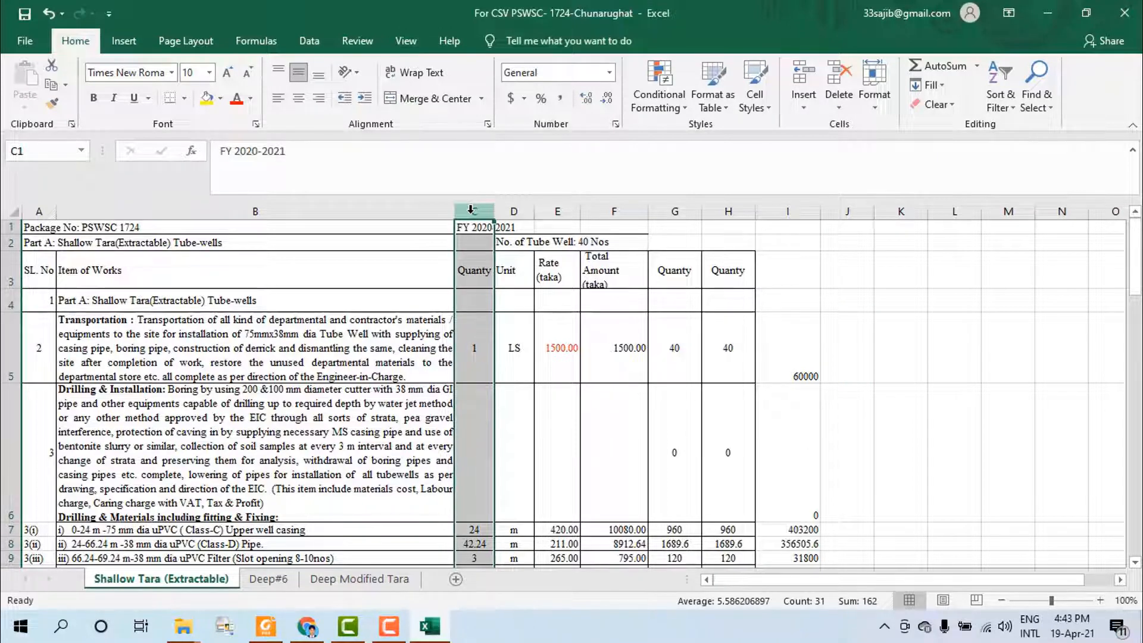
{"action": "key", "text": "ctrl+minus"}
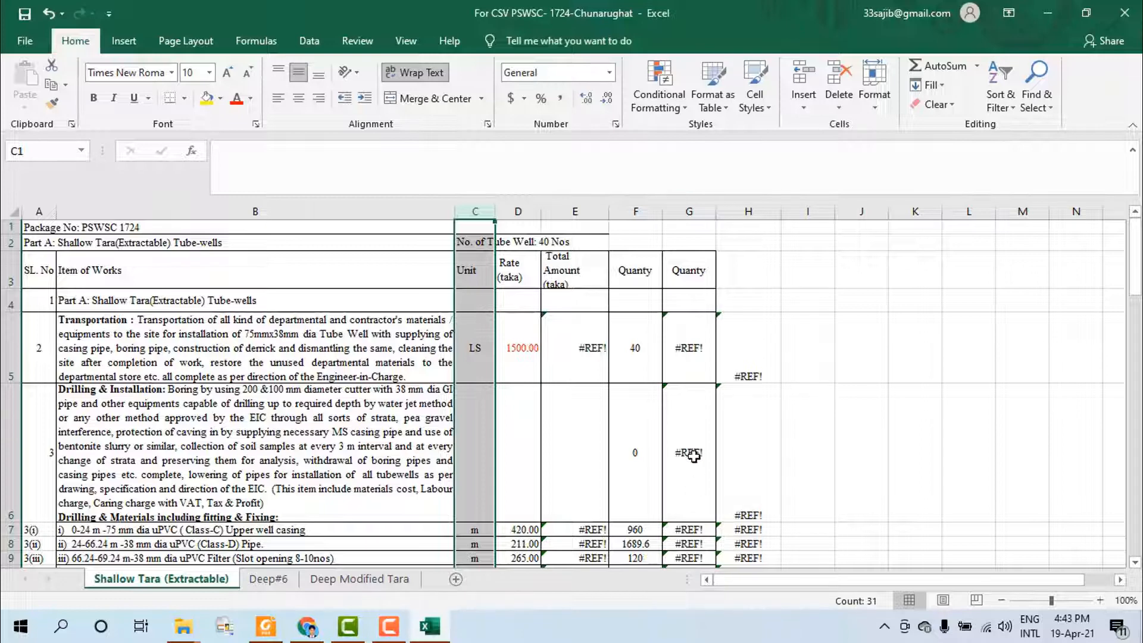
{"action": "scroll", "coordinate": [650, 411], "scroll_direction": "down", "scroll_amount": 2}
{"action": "scroll", "coordinate": [619, 408], "scroll_direction": "up", "scroll_amount": 2}
{"action": "key", "text": "ctrl+z"}
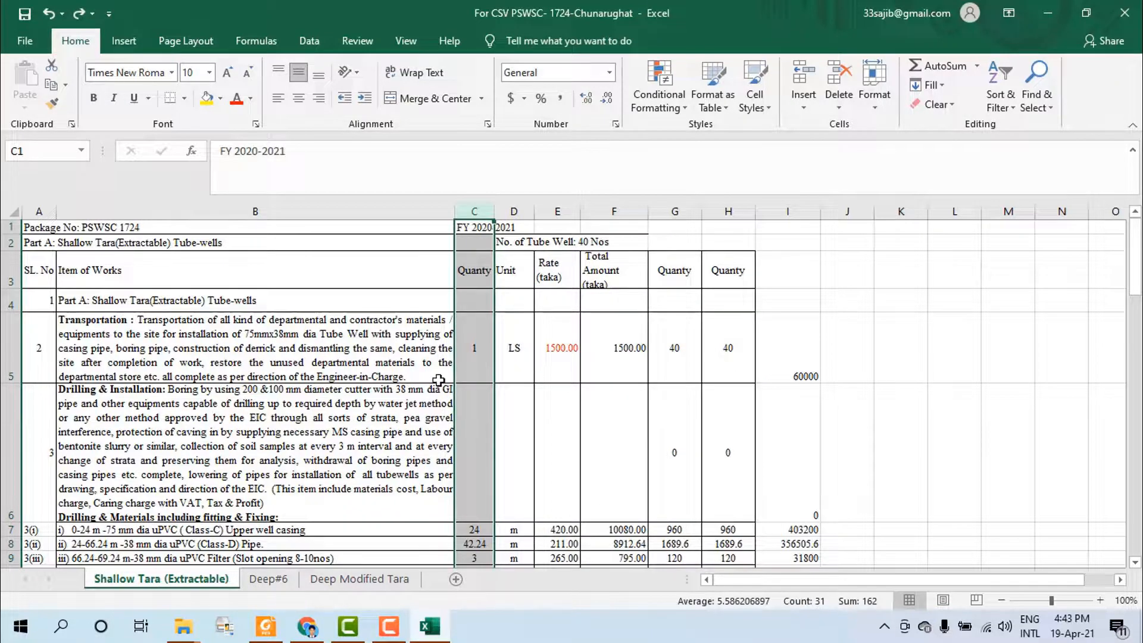
{"action": "left_click", "coordinate": [897, 420]}
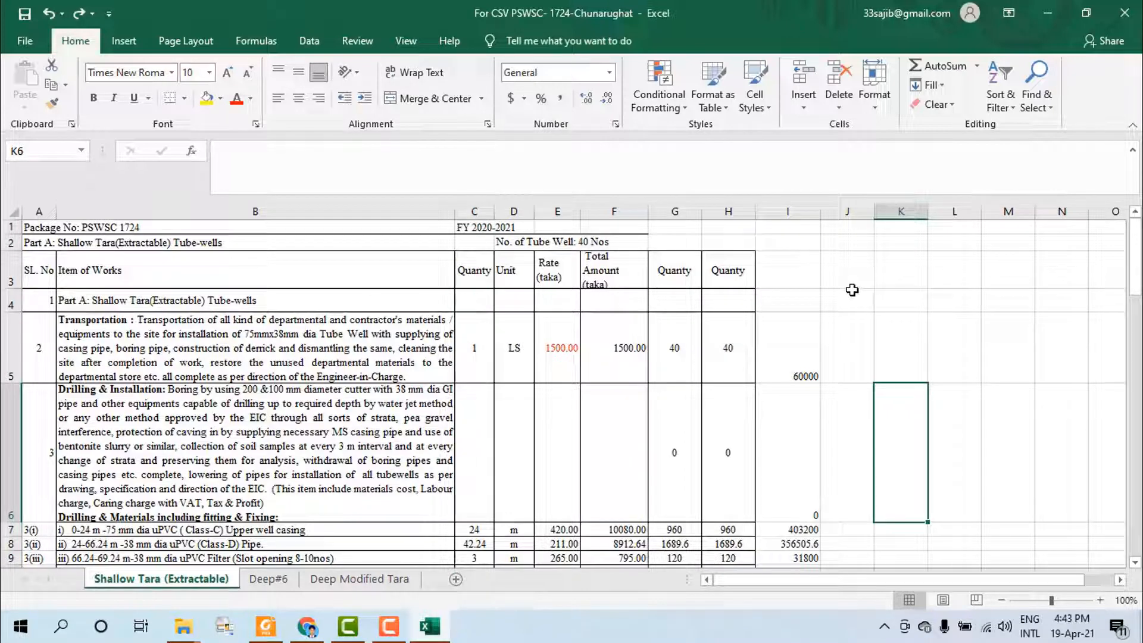
Delete columns C, E, F, H and I together, keeping only the Unit and value-only Quanty columns after Item of Works
{"action": "left_click", "coordinate": [783, 207]}
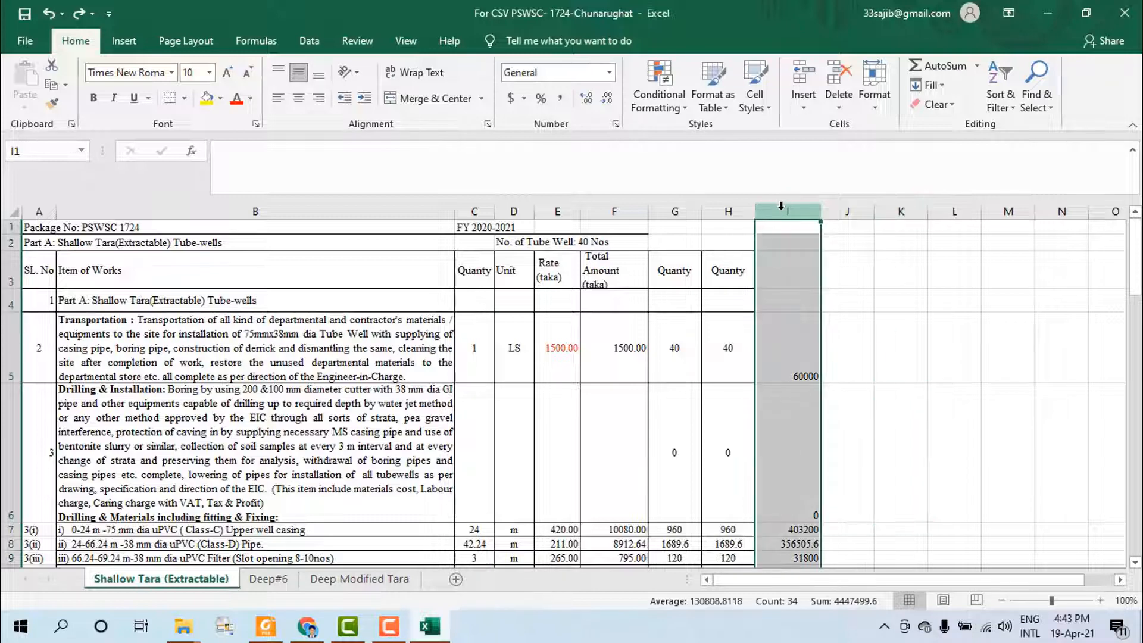
{"action": "left_click", "coordinate": [731, 213], "text": "ctrl"}
{"action": "left_click", "coordinate": [614, 212], "text": "ctrl"}
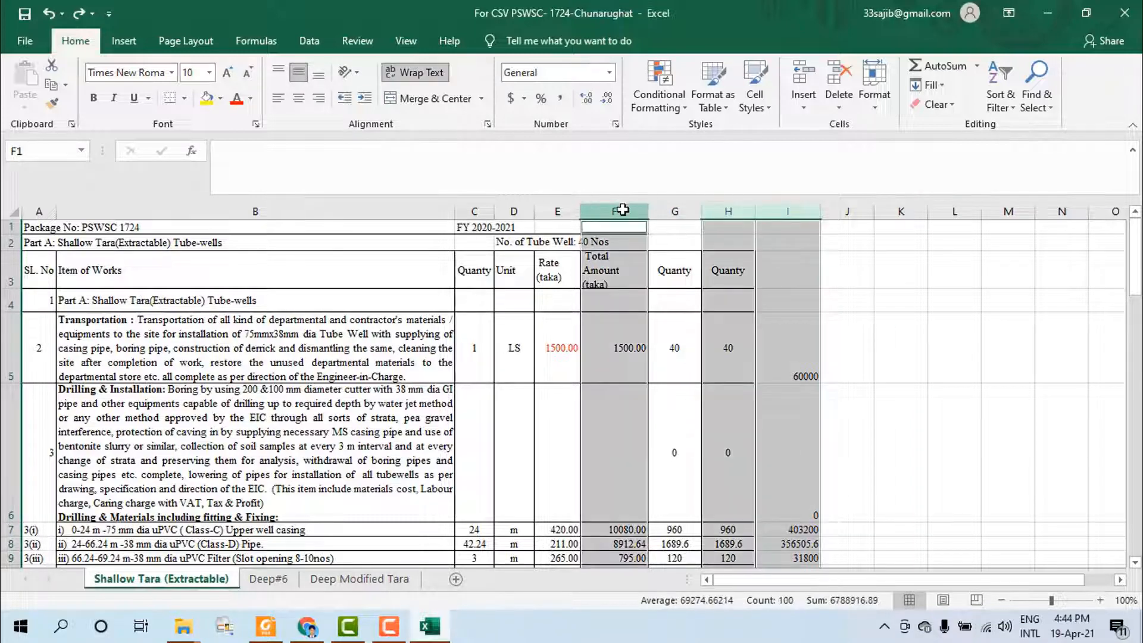
{"action": "left_click", "coordinate": [563, 210], "text": "ctrl"}
{"action": "left_click", "coordinate": [474, 210], "text": "ctrl"}
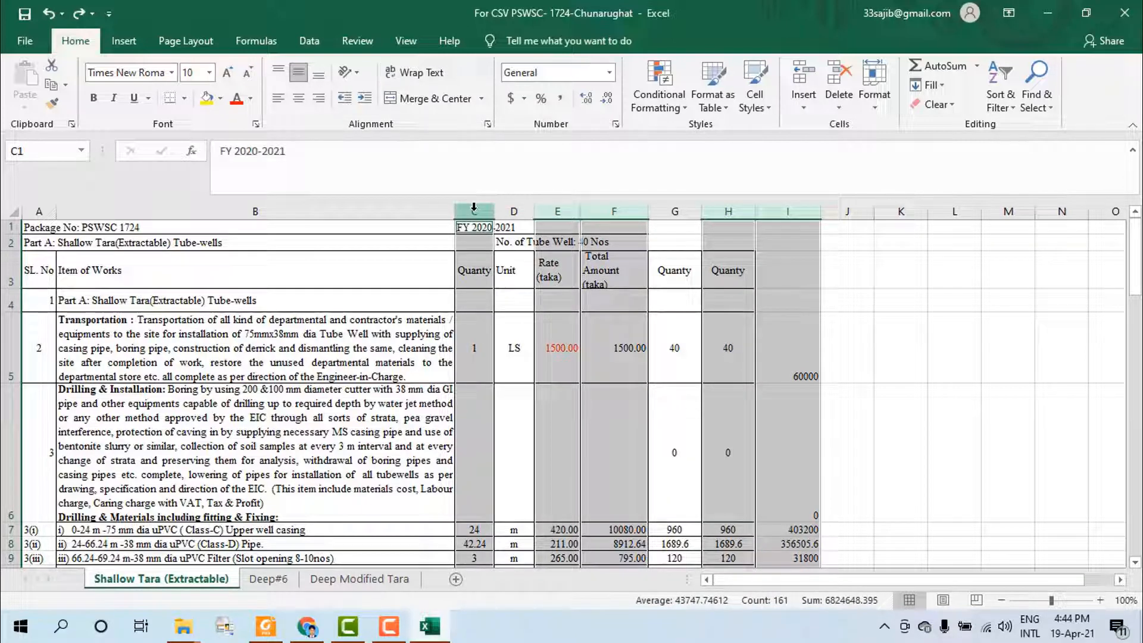
{"action": "key", "text": "ctrl+minus"}
{"action": "left_click", "coordinate": [884, 405]}
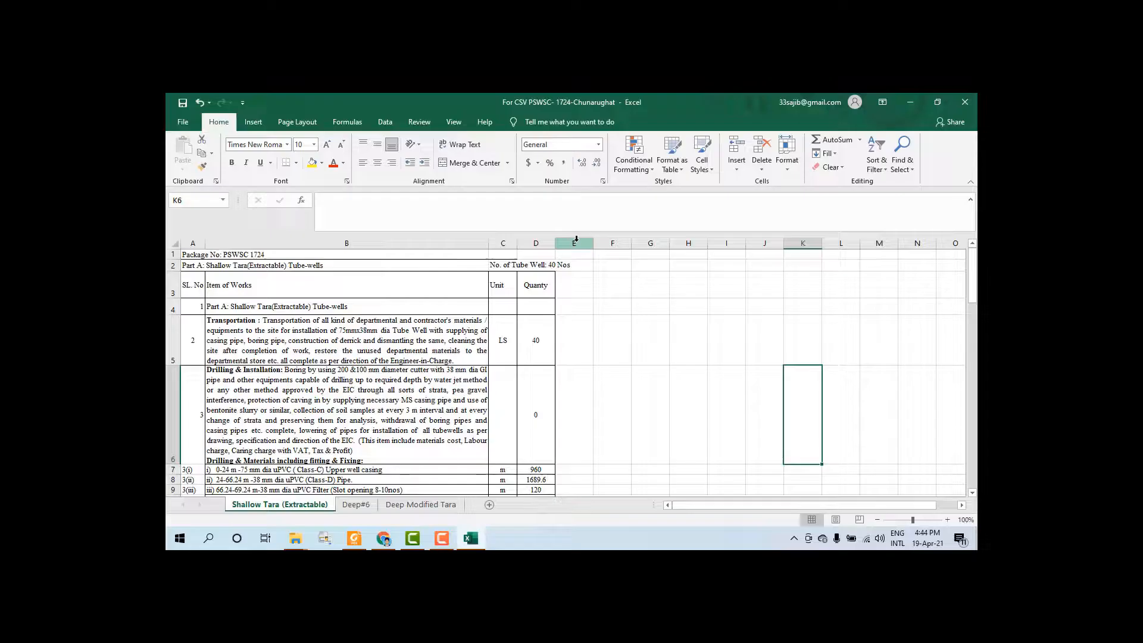
Delete rows 38 and 39 with the total costs for 1 and 40 tube wells
{"action": "scroll", "coordinate": [661, 389], "scroll_direction": "down", "scroll_amount": 1}
{"action": "scroll", "coordinate": [635, 369], "scroll_direction": "down", "scroll_amount": 5}
{"action": "scroll", "coordinate": [630, 349], "scroll_direction": "up", "scroll_amount": 6}
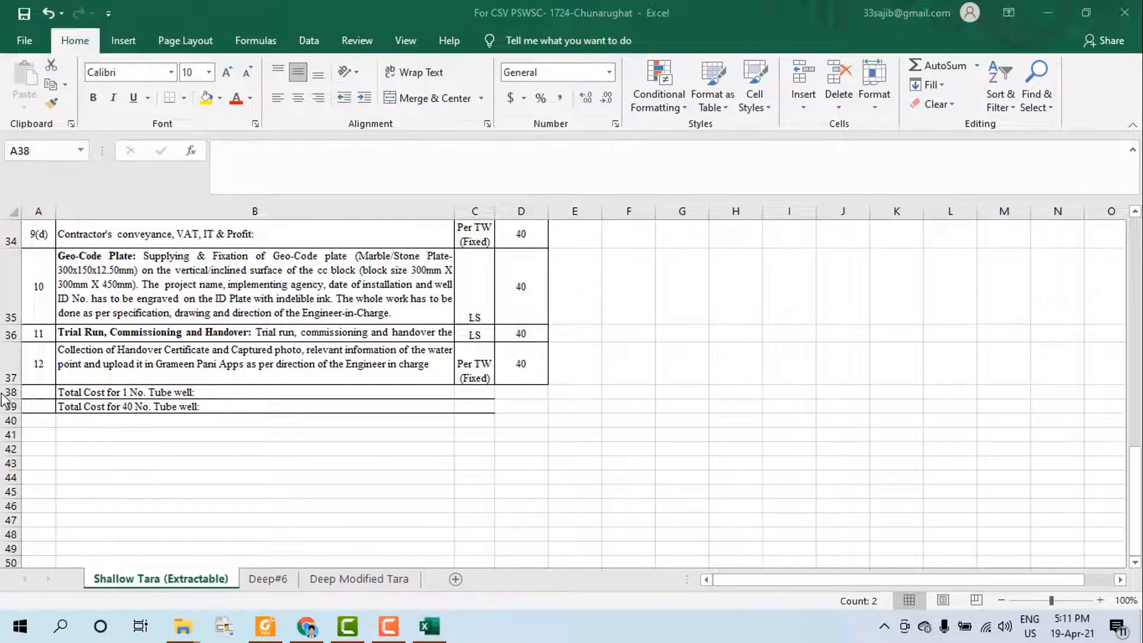
{"action": "left_click", "coordinate": [107, 445]}
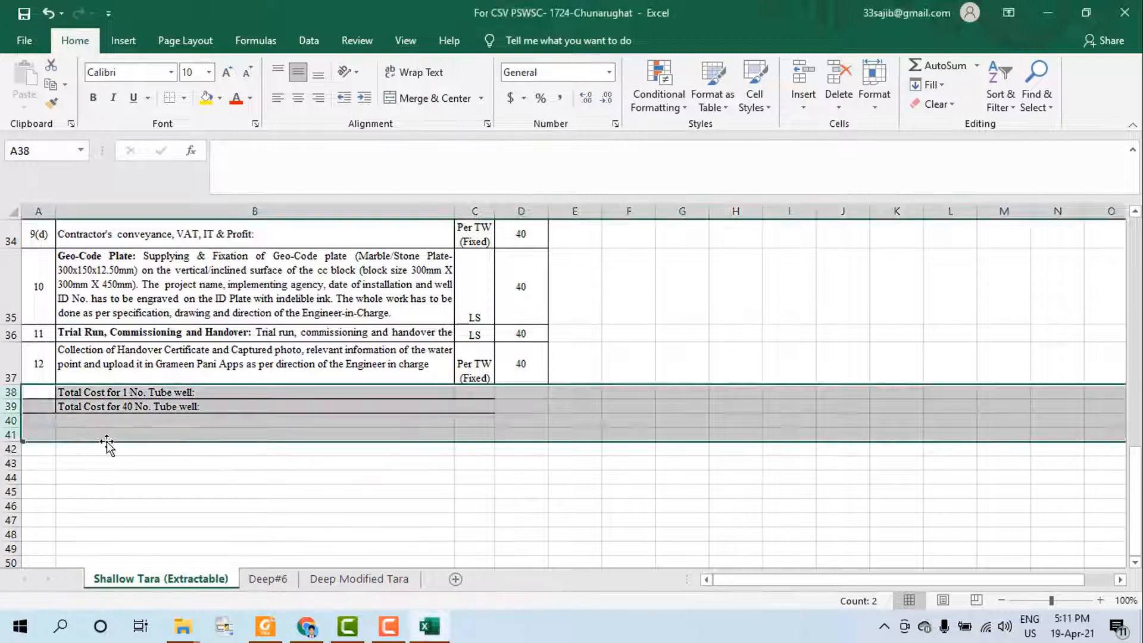
{"action": "left_click", "coordinate": [143, 489]}
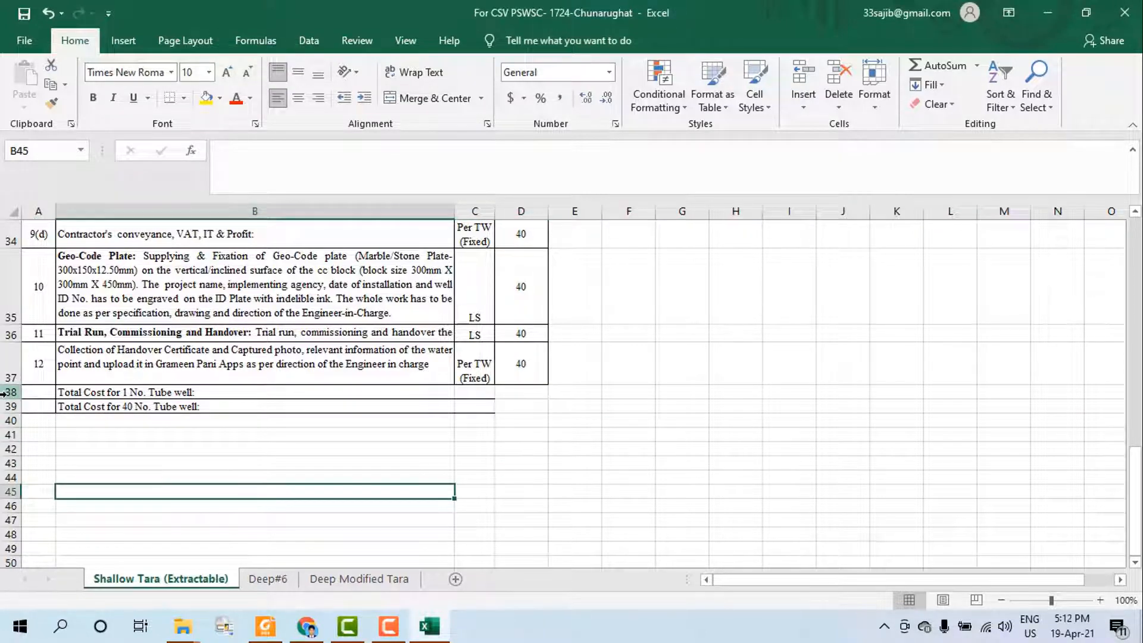
{"action": "left_click_drag", "start_coordinate": [3, 393], "coordinate": [6, 412]}
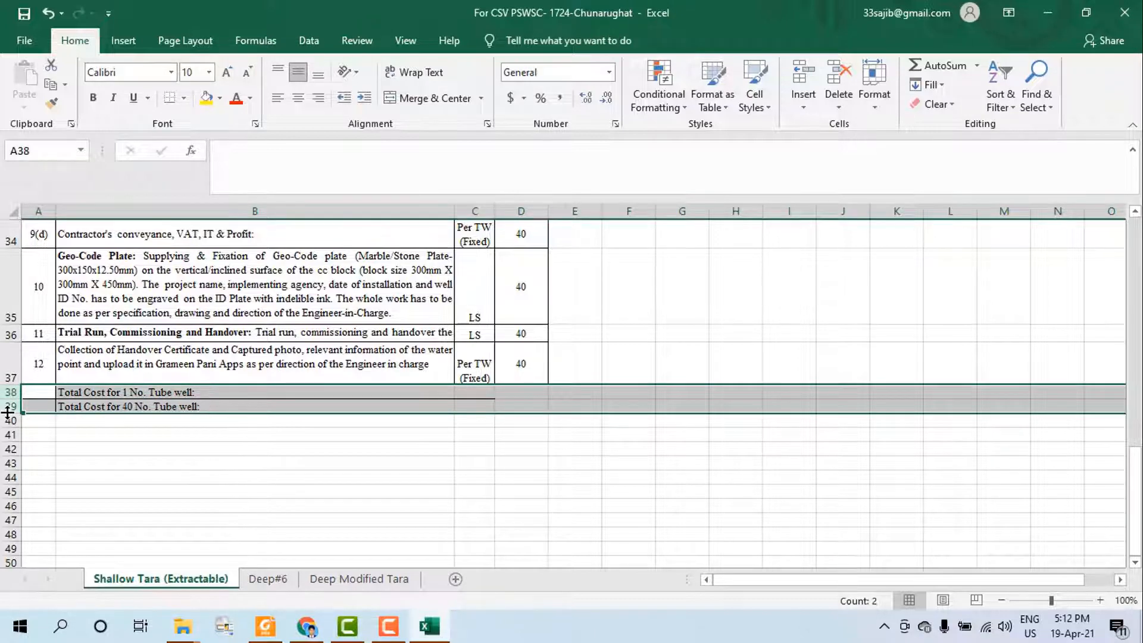
{"action": "key", "text": "ctrl+minus"}
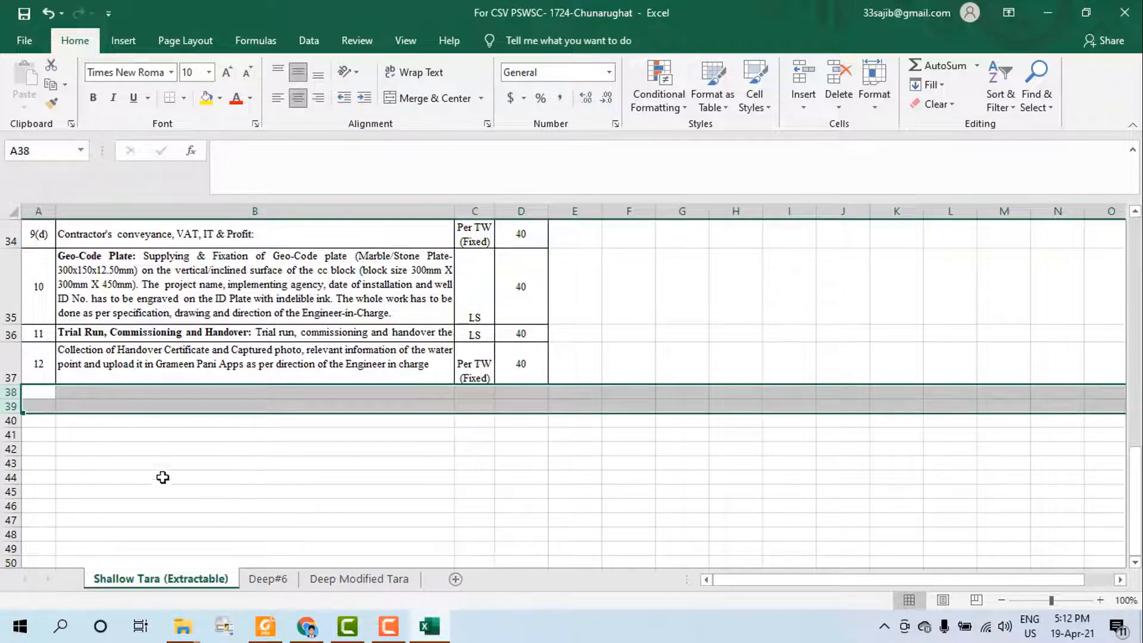
{"action": "left_click", "coordinate": [256, 477]}
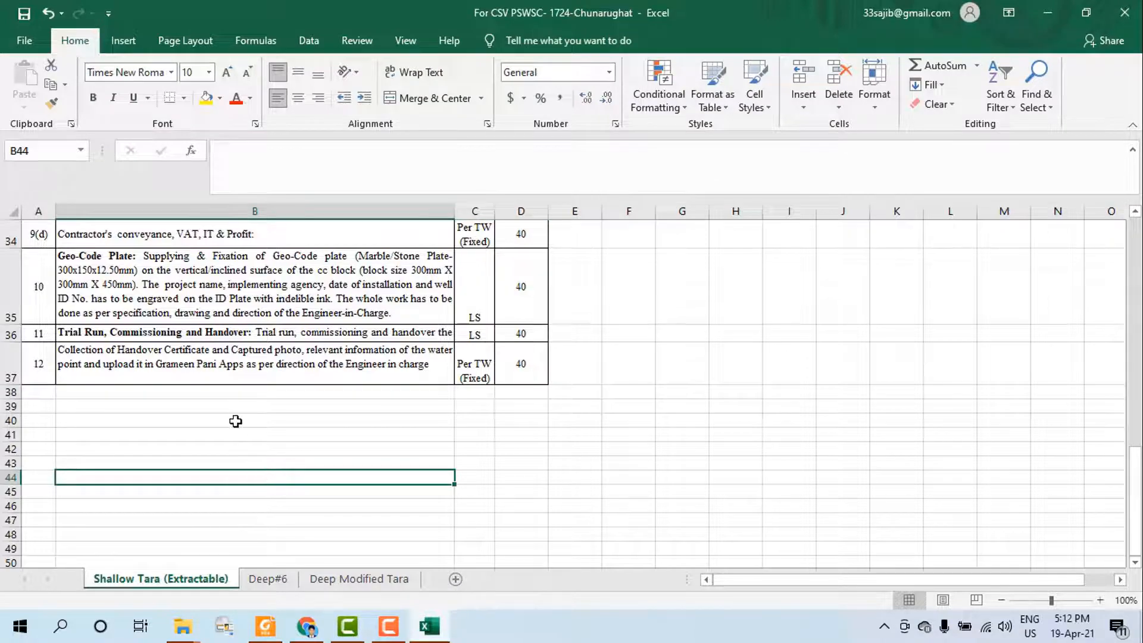
{"action": "scroll", "coordinate": [255, 425], "scroll_direction": "up", "scroll_amount": 11}
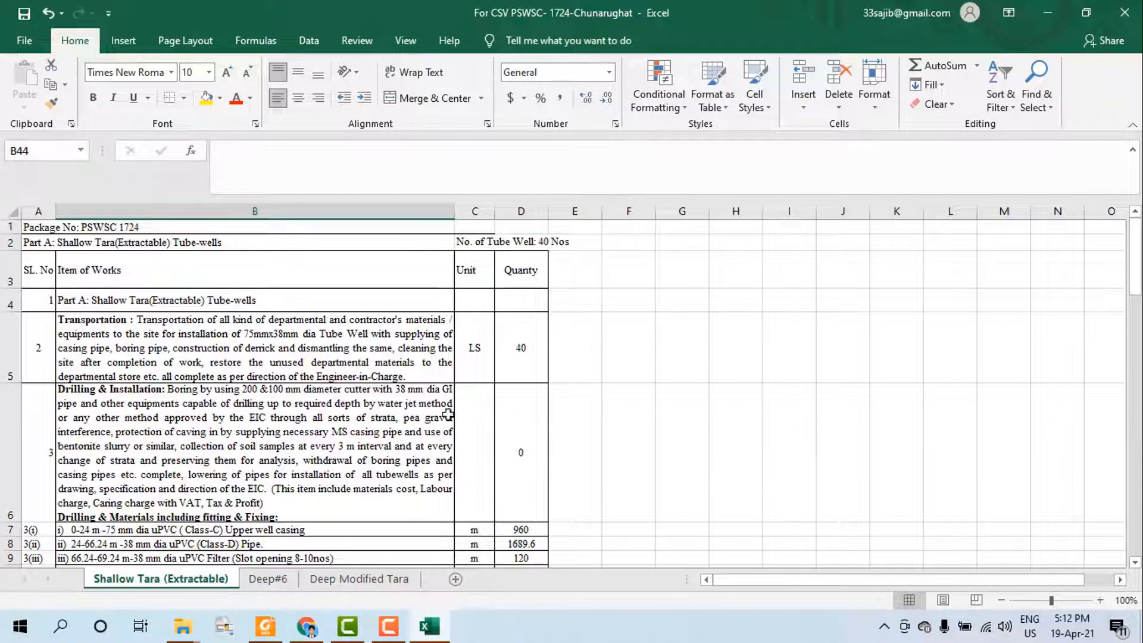
{"action": "left_click", "coordinate": [655, 461]}
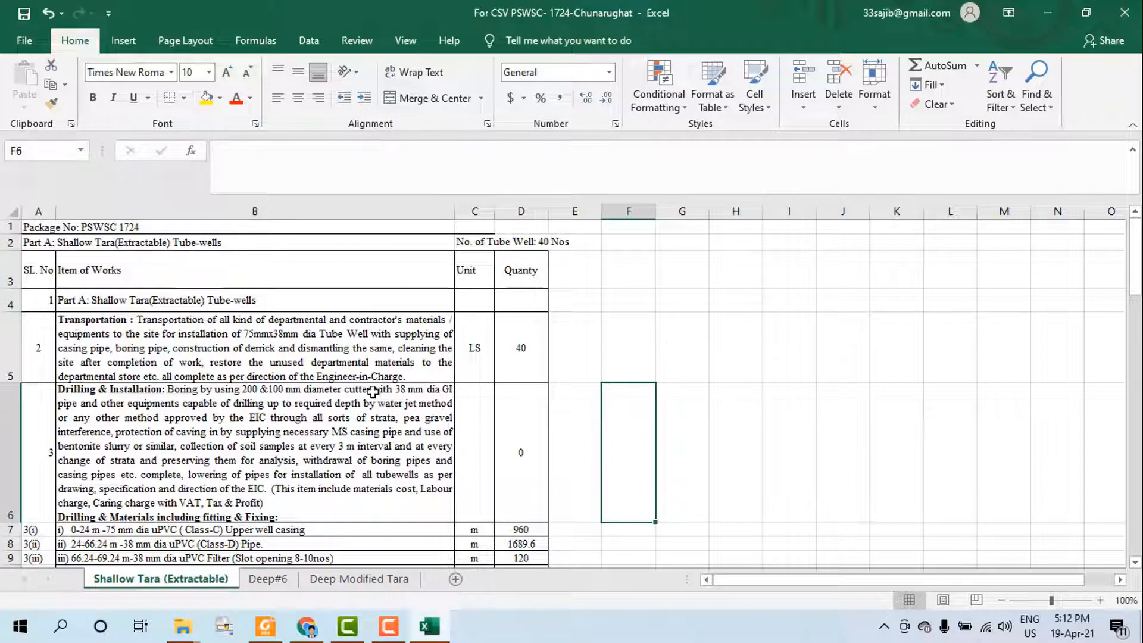
{"action": "scroll", "coordinate": [314, 329], "scroll_direction": "down", "scroll_amount": 1}
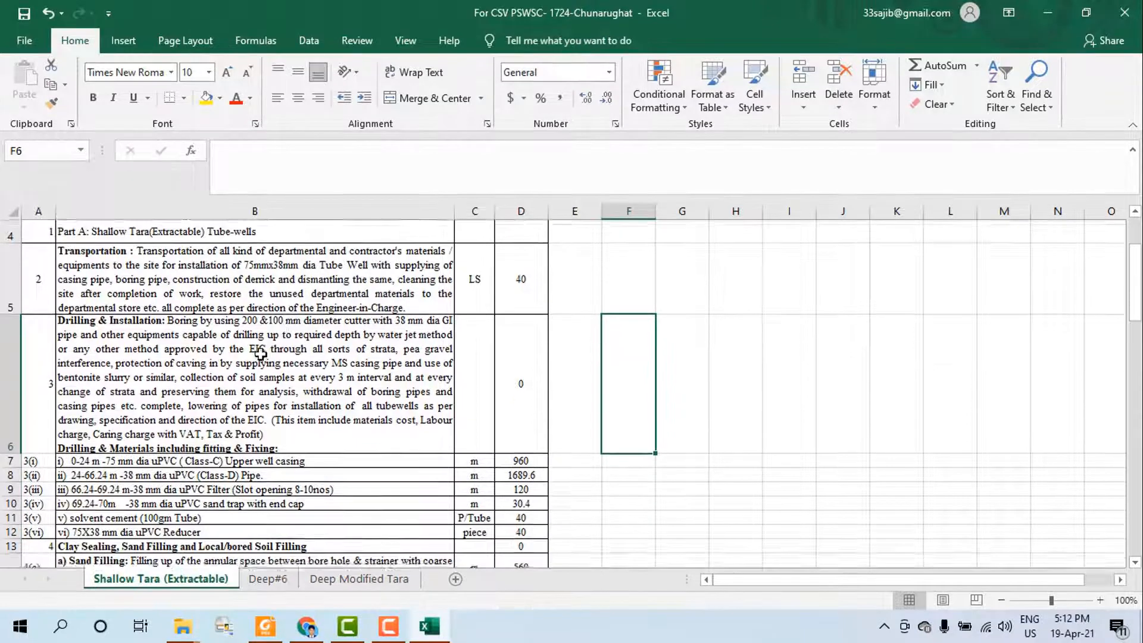
Start saving a copy of the workbook in the folder 570990 PSWSC- 1724-Chunarughat
{"action": "scroll", "coordinate": [268, 301], "scroll_direction": "up", "scroll_amount": 1}
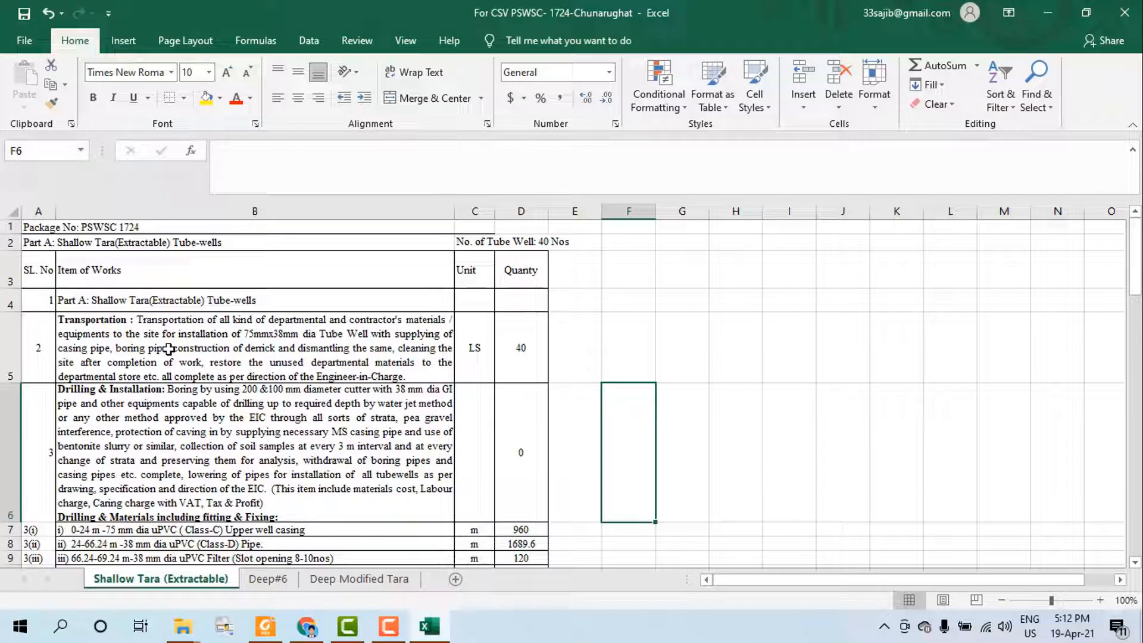
{"action": "scroll", "coordinate": [309, 375], "scroll_direction": "down", "scroll_amount": 3}
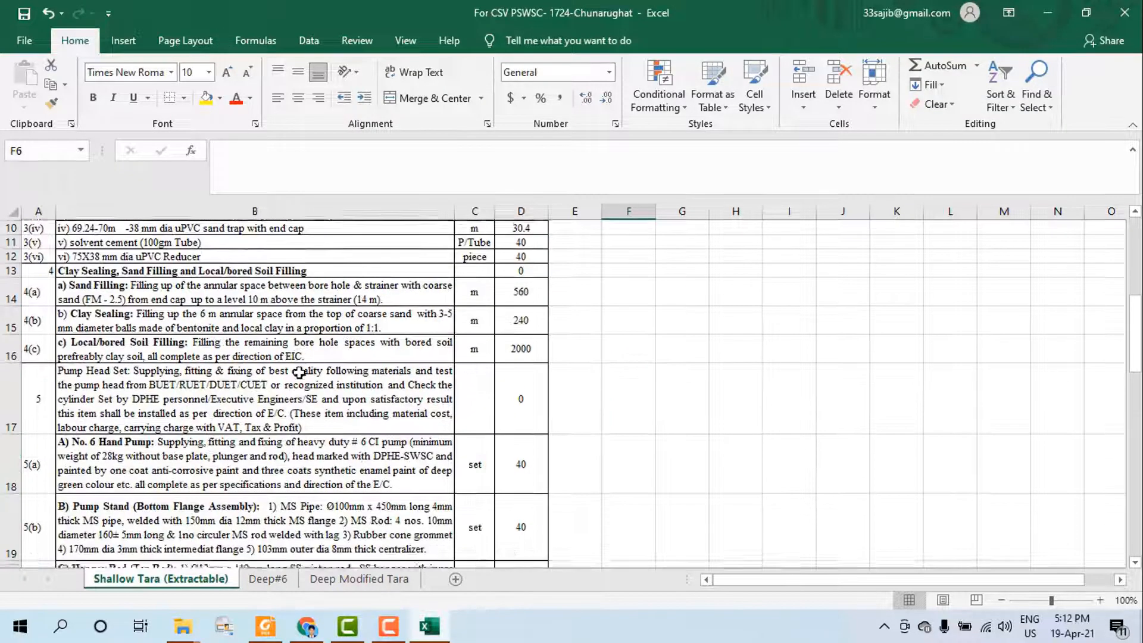
{"action": "scroll", "coordinate": [286, 417], "scroll_direction": "up", "scroll_amount": 3}
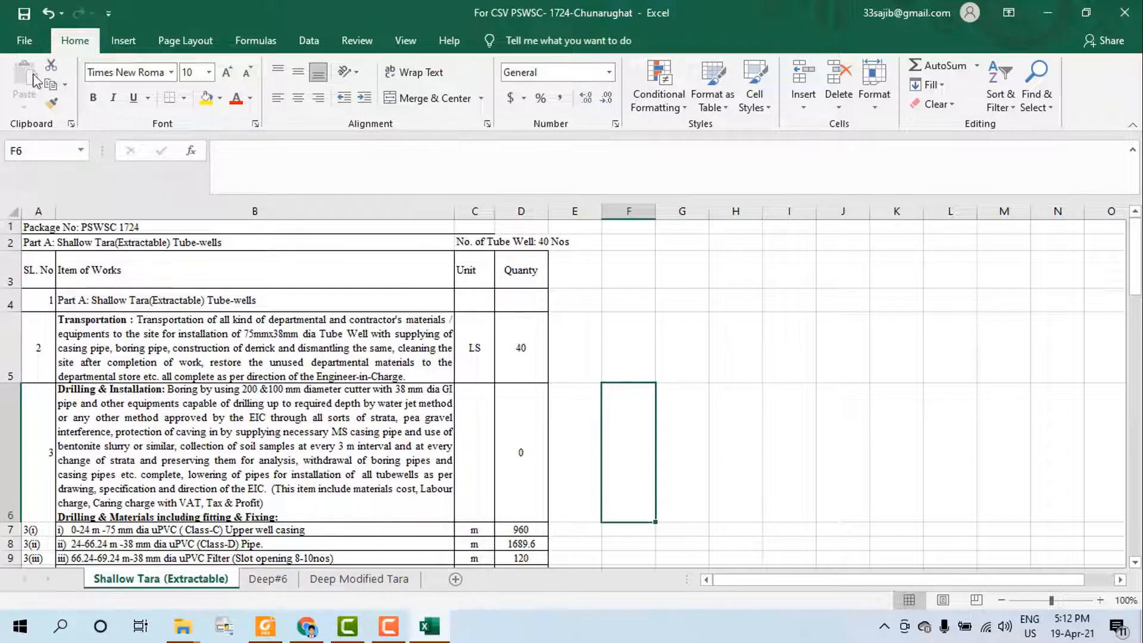
{"action": "left_click", "coordinate": [25, 42]}
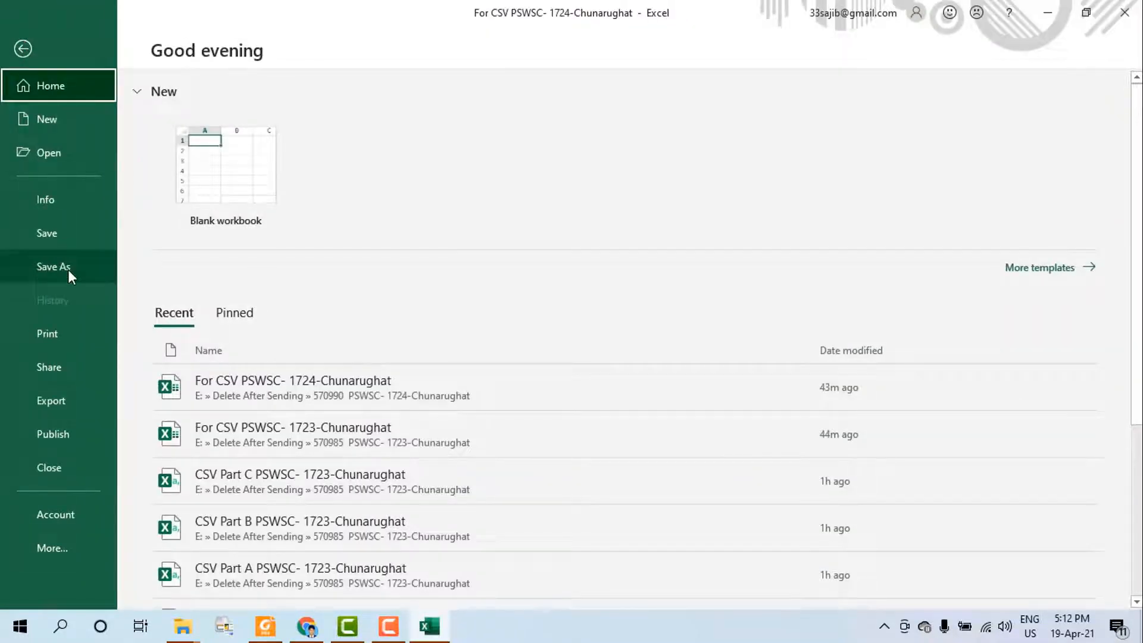
{"action": "left_click", "coordinate": [68, 270]}
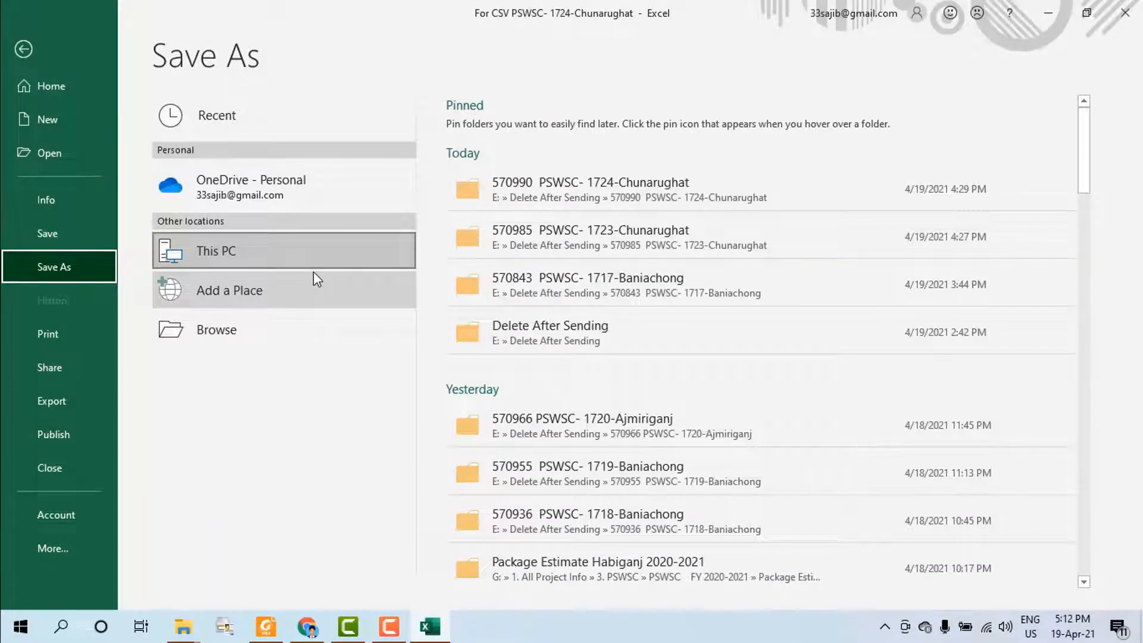
{"action": "left_click", "coordinate": [623, 205]}
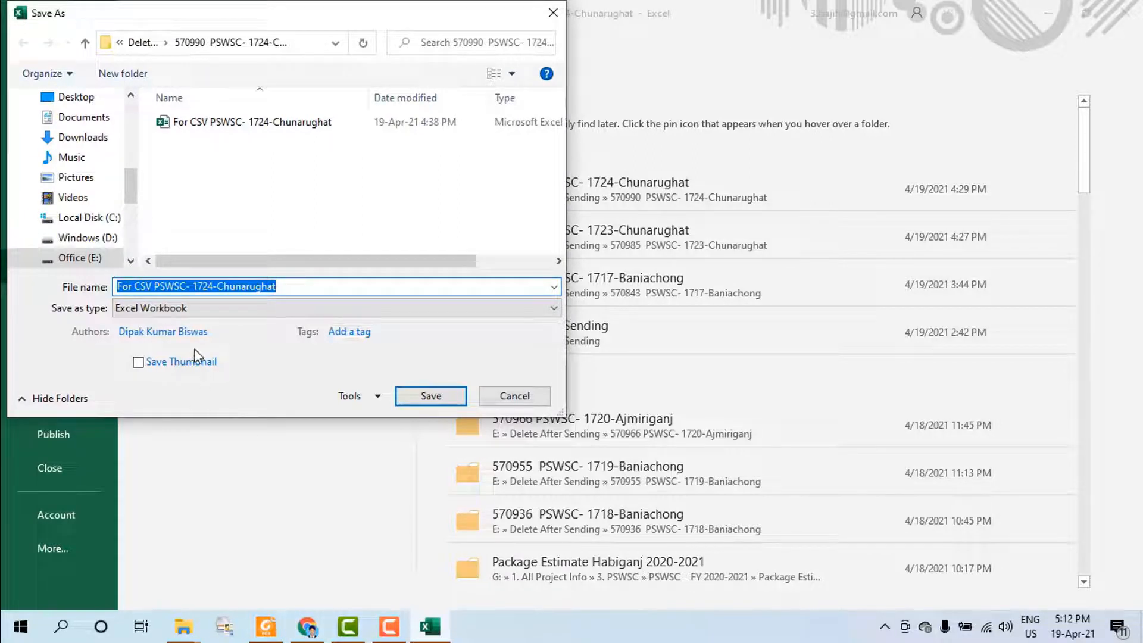
Change the copy's file name to CSV Part A PSWSC- 1724-Chunarughat
{"action": "left_click", "coordinate": [137, 289]}
{"action": "key", "text": "BackSpace"}
{"action": "key", "text": "BackSpace"}
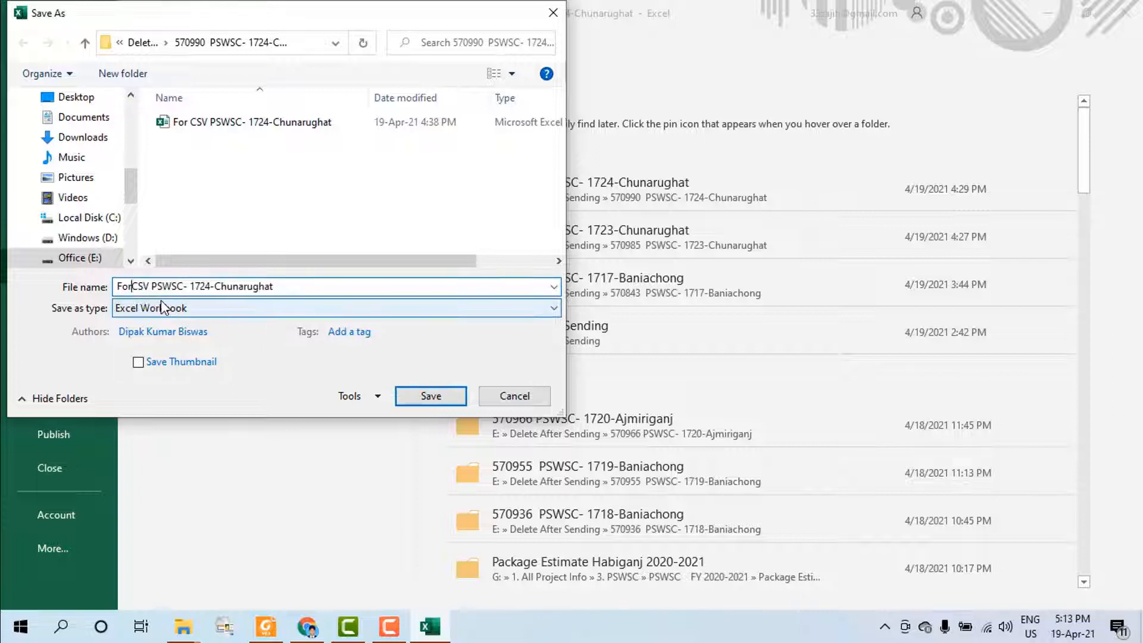
{"action": "key", "text": "BackSpace"}
{"action": "key", "text": "BackSpace"}
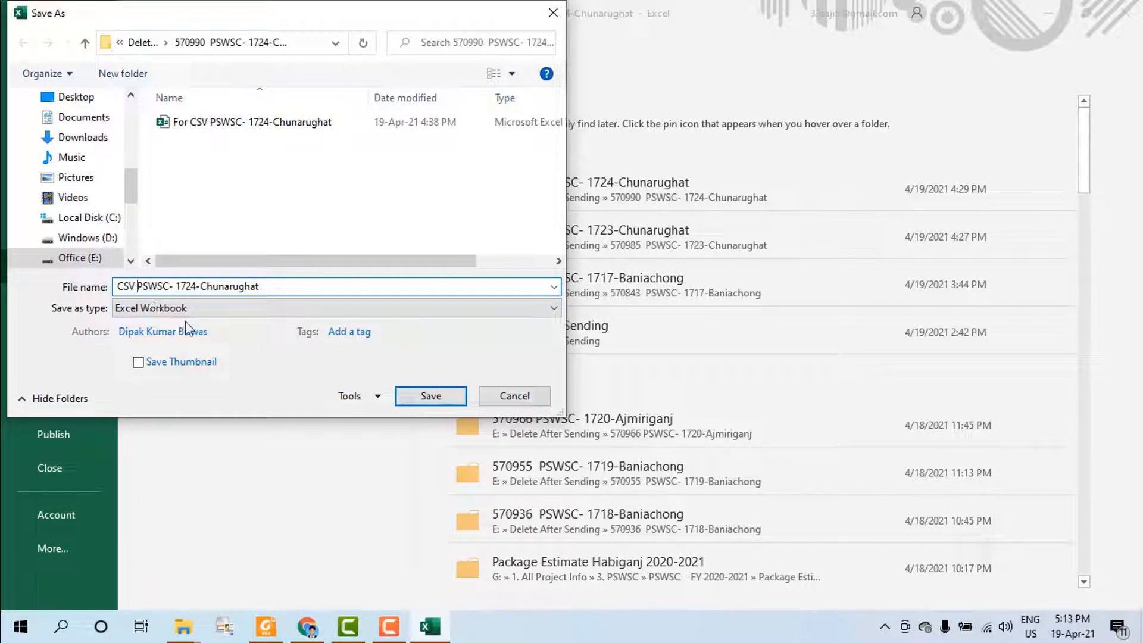
{"action": "key", "text": "Right"}
{"action": "key", "text": "Right"}
{"action": "key", "text": "Right"}
{"action": "key", "text": "Right"}
{"action": "type", "text": "Pa"}
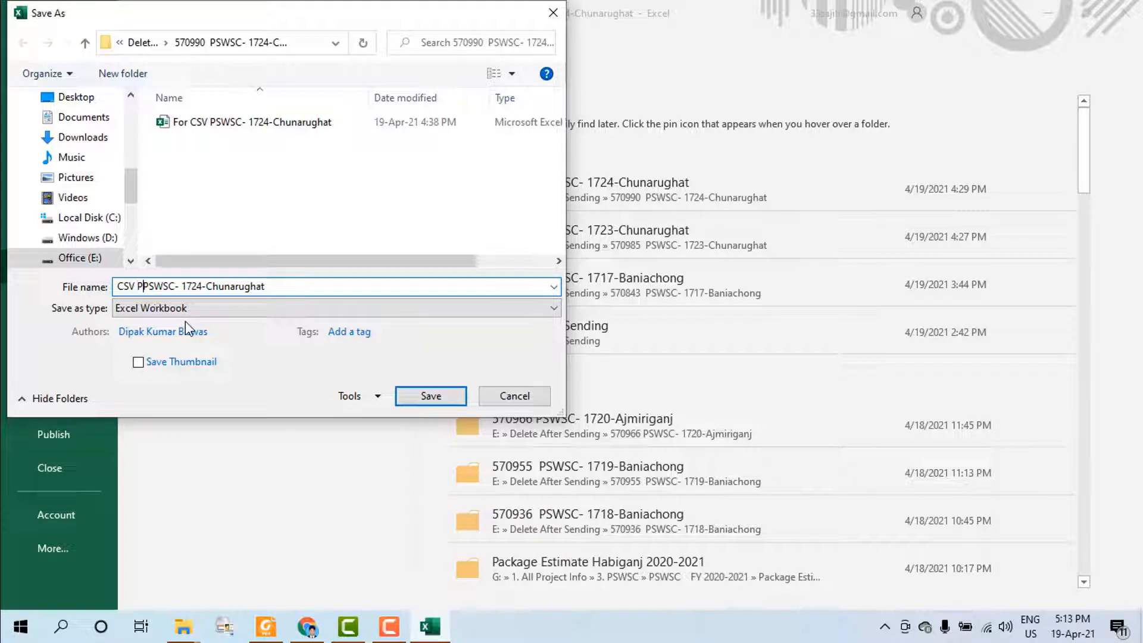
{"action": "type", "text": "rt "}
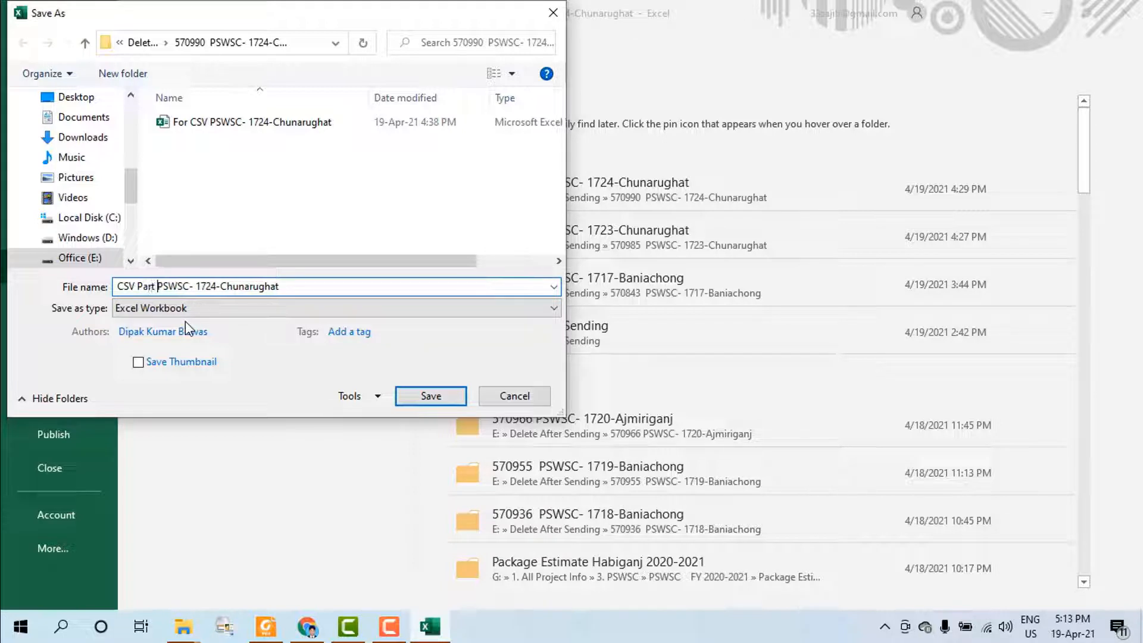
{"action": "type", "text": "A"}
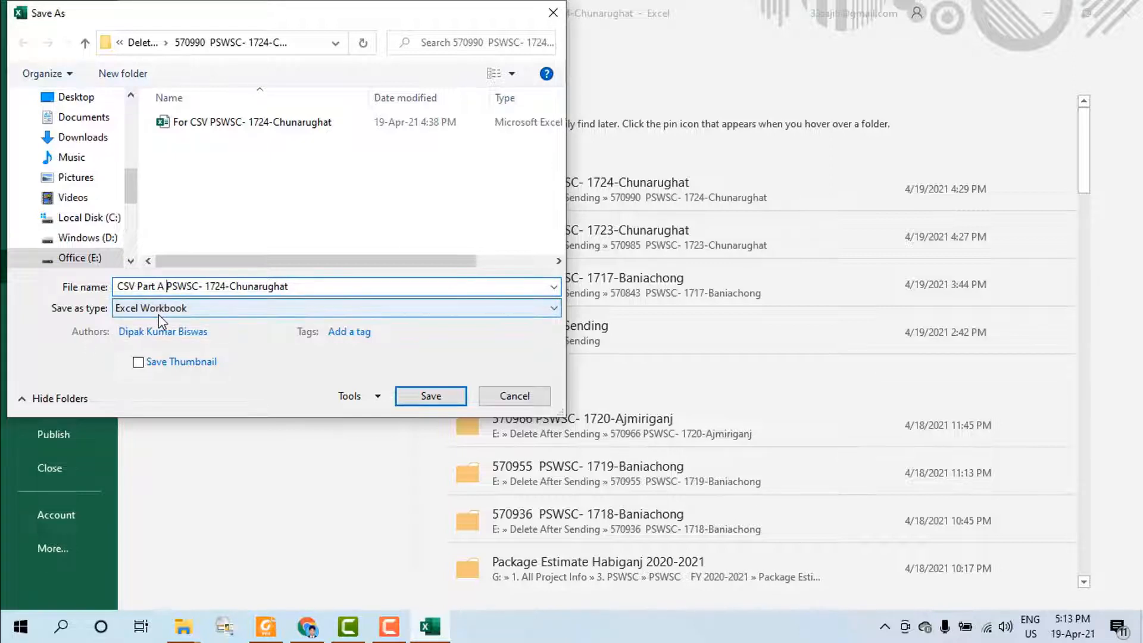
Save only the active sheet in the CSV (Comma delimited) format
{"action": "left_click", "coordinate": [557, 307]}
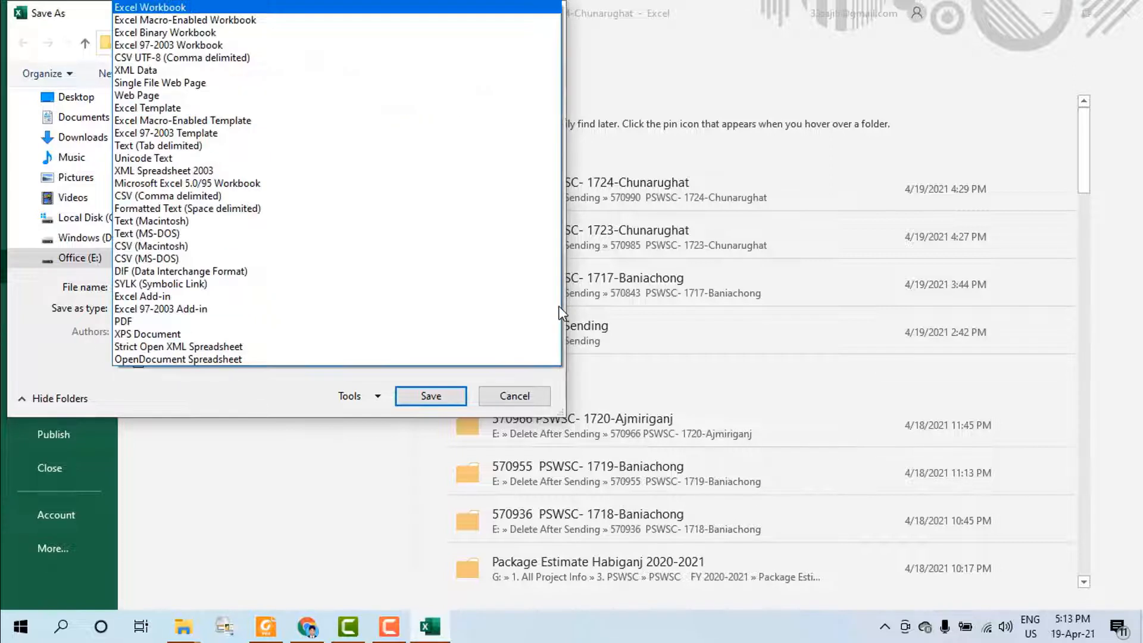
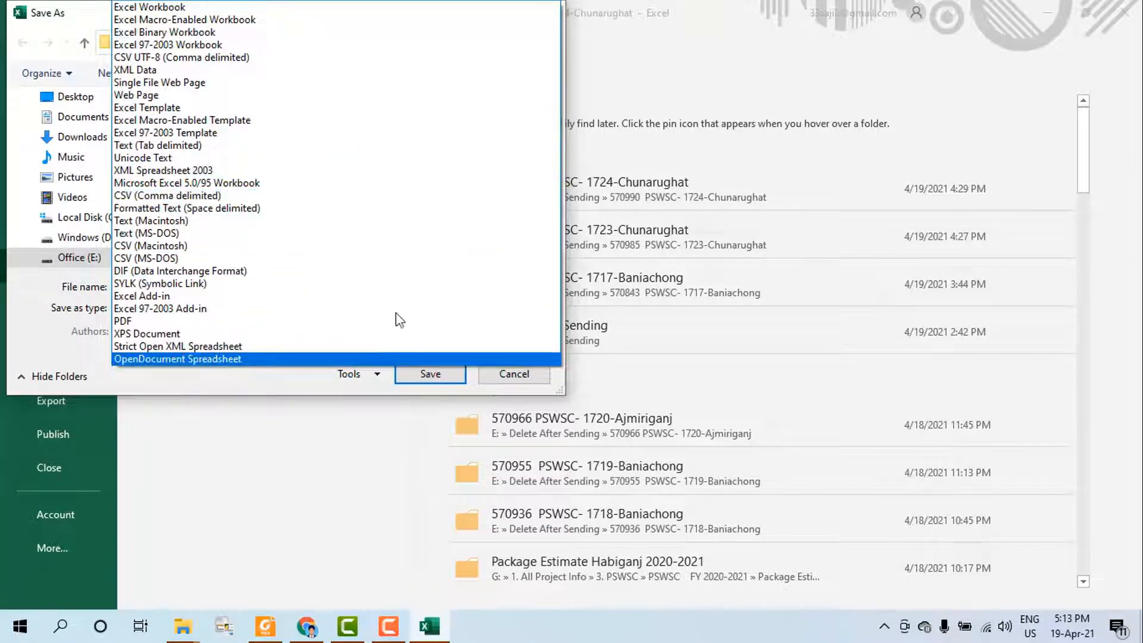
{"action": "left_click", "coordinate": [187, 195]}
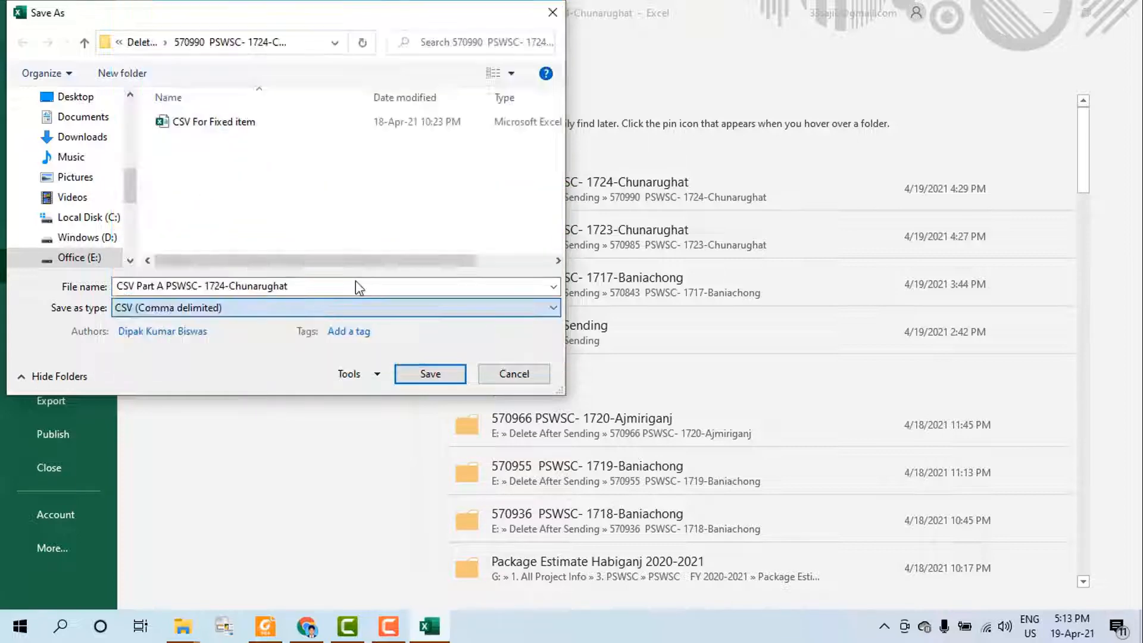
{"action": "left_click", "coordinate": [427, 378]}
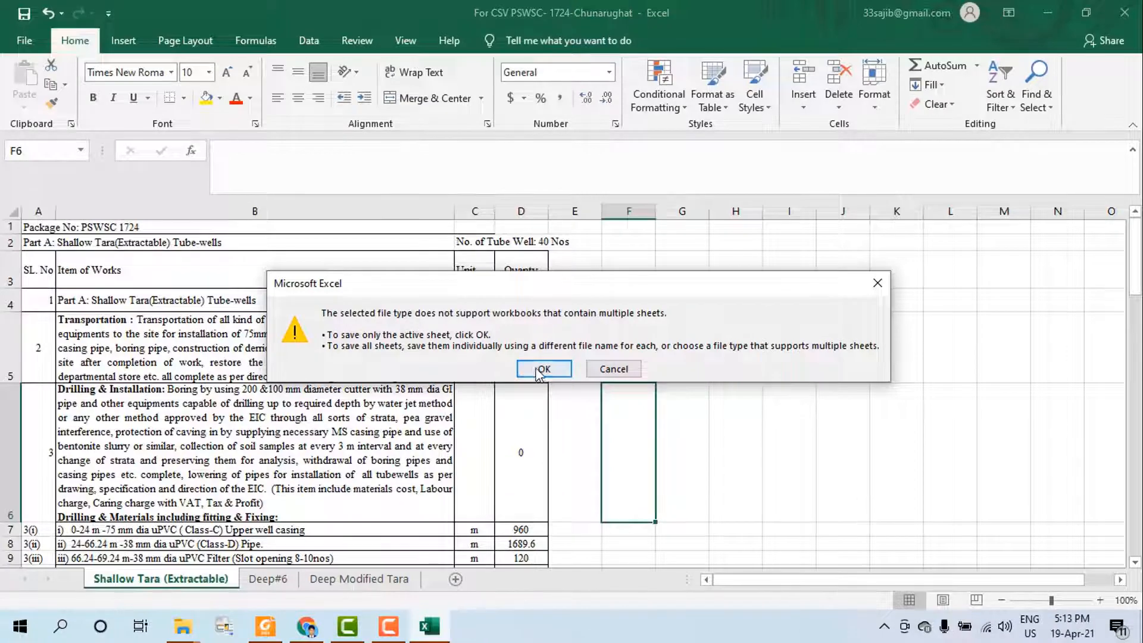
{"action": "left_click", "coordinate": [540, 370]}
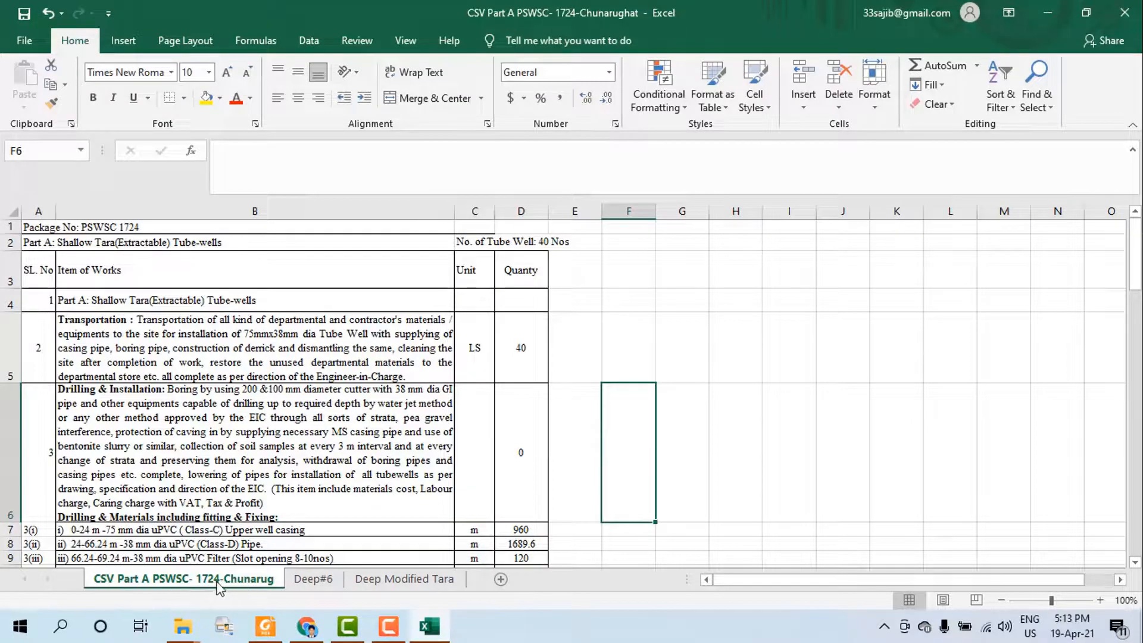
Look through the Deep#6 and Deep Modified Tara sheets and return to the CSV Part A sheet
{"action": "left_click", "coordinate": [333, 576]}
{"action": "left_click", "coordinate": [381, 582]}
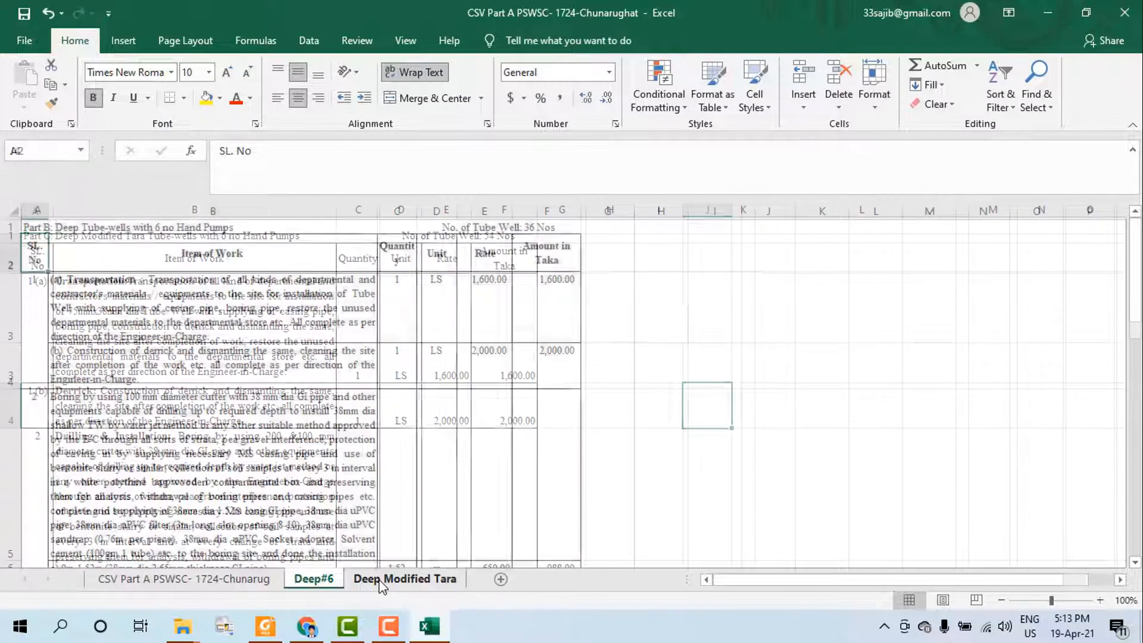
{"action": "left_click", "coordinate": [315, 579]}
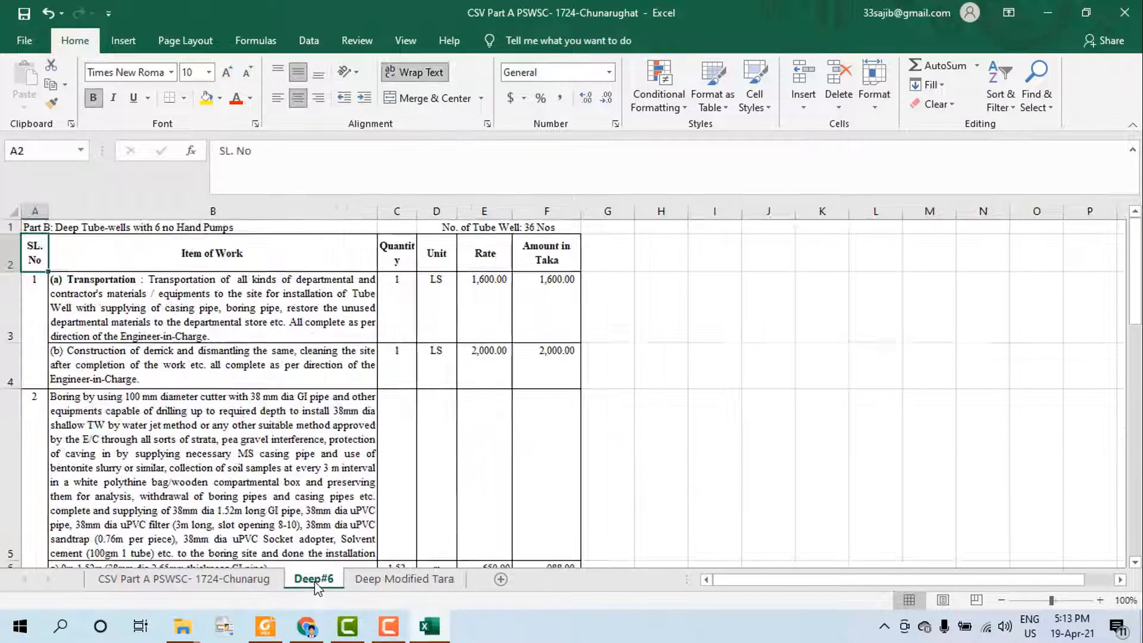
{"action": "left_click", "coordinate": [393, 579]}
{"action": "left_click", "coordinate": [174, 578]}
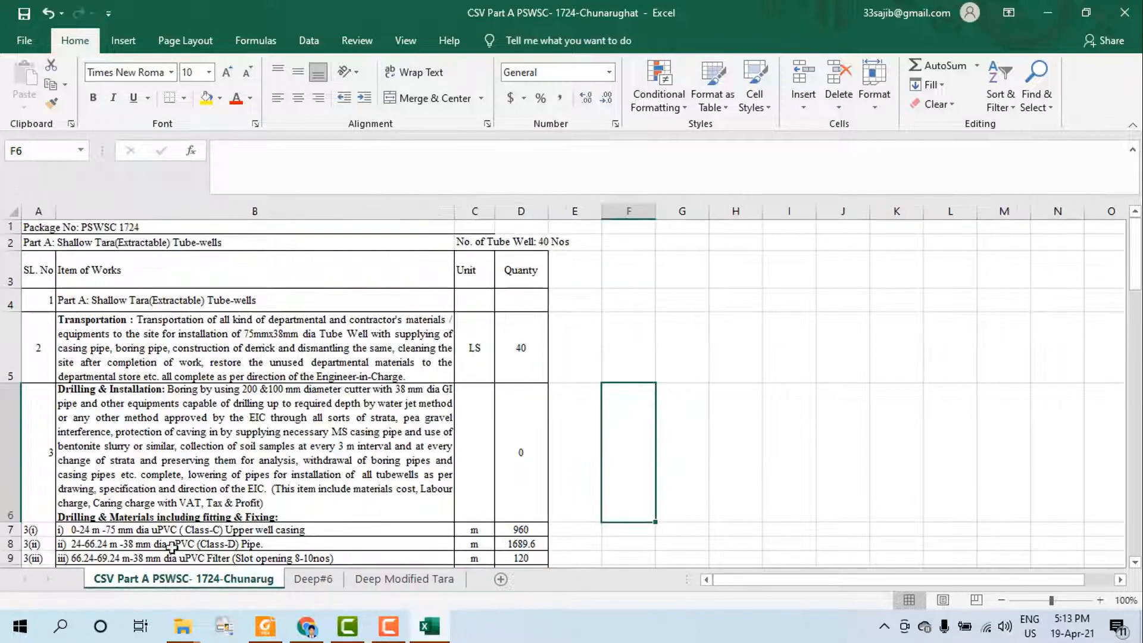
Close the CSV Part A workbook without saving it again
{"action": "left_click", "coordinate": [1126, 17]}
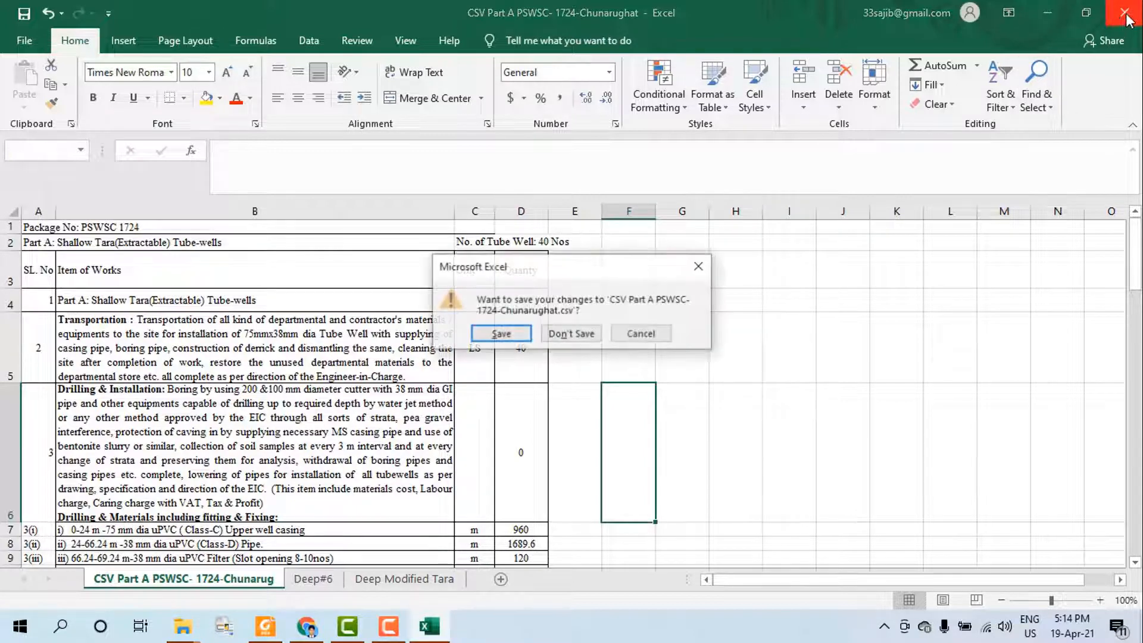
{"action": "left_click", "coordinate": [514, 341]}
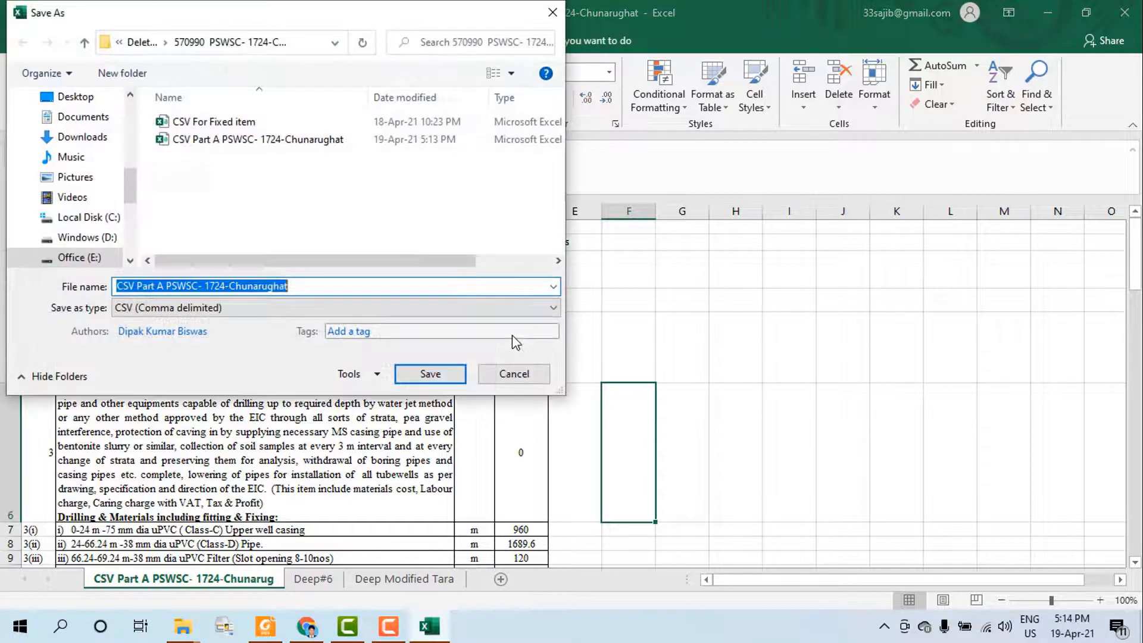
{"action": "left_click", "coordinate": [552, 16]}
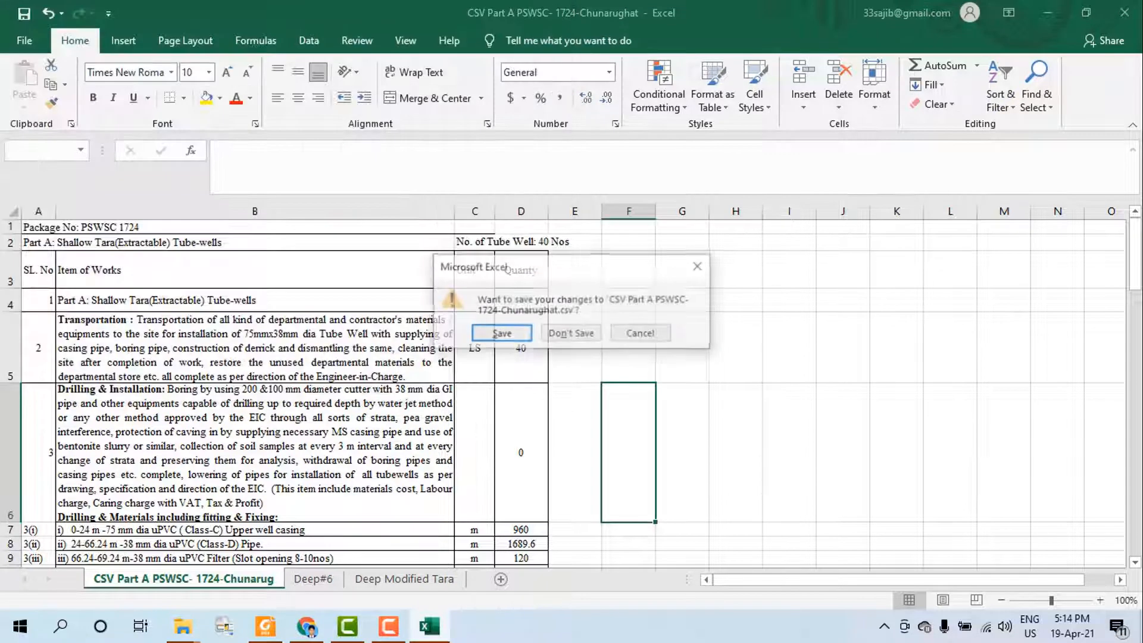
{"action": "left_click", "coordinate": [560, 335]}
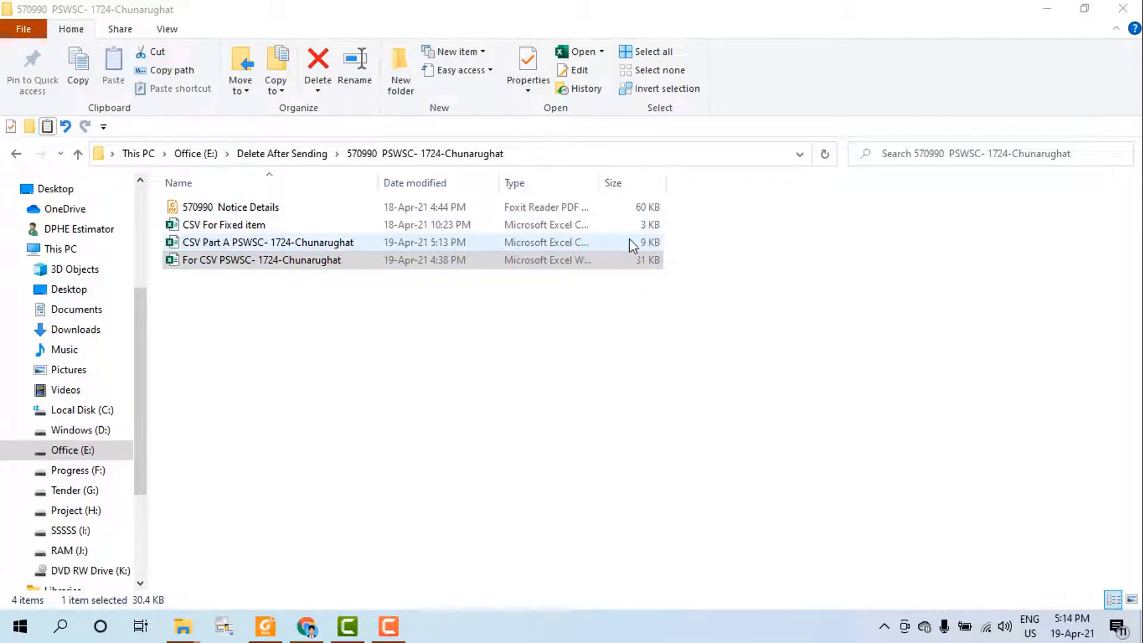
Reopen the CSV Part A PSWSC- 1724-Chunarughat file from its folder and check its rows down to the last item
{"action": "left_click", "coordinate": [290, 245]}
{"action": "double_click", "coordinate": [291, 245]}
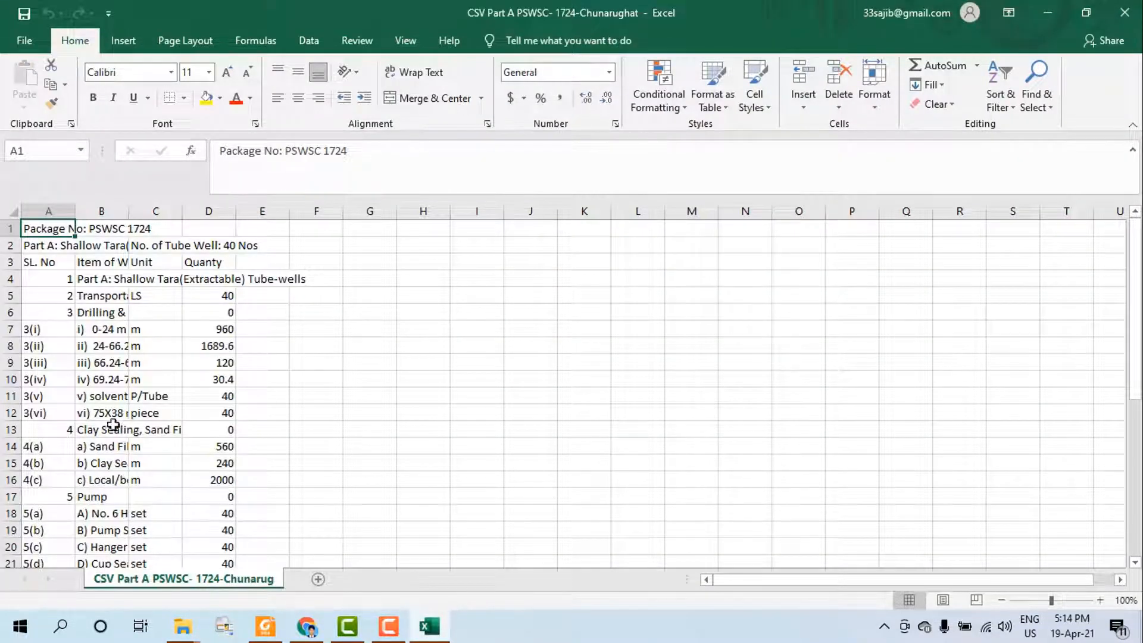
{"action": "scroll", "coordinate": [118, 361], "scroll_direction": "down", "scroll_amount": 2}
{"action": "scroll", "coordinate": [118, 361], "scroll_direction": "down", "scroll_amount": 7}
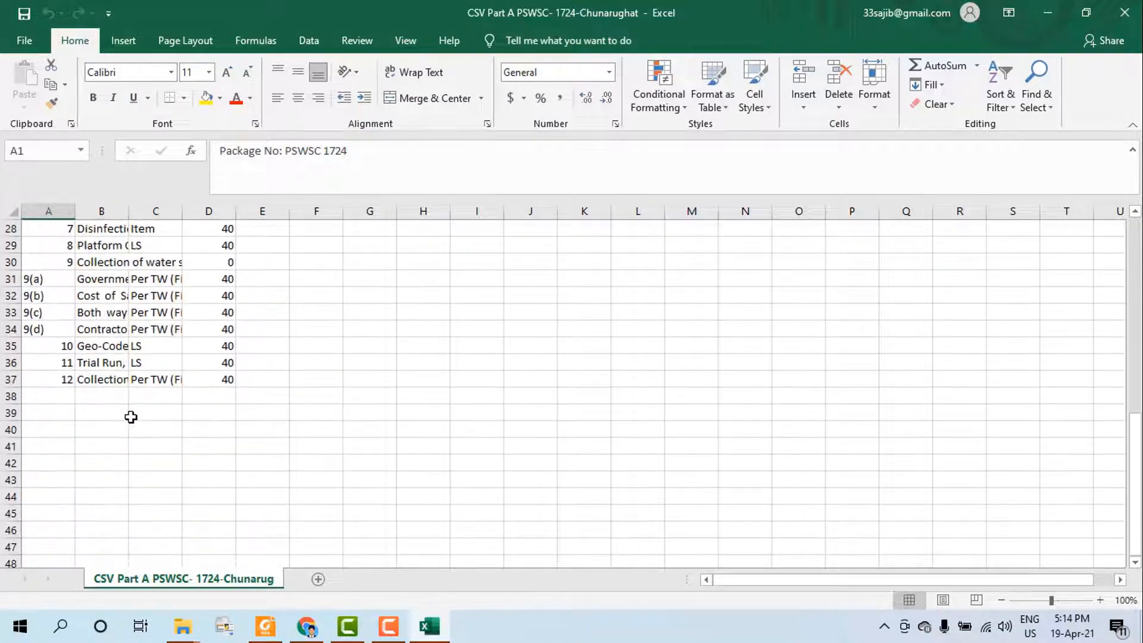
{"action": "scroll", "coordinate": [131, 417], "scroll_direction": "up", "scroll_amount": 5}
{"action": "scroll", "coordinate": [134, 405], "scroll_direction": "up", "scroll_amount": 4}
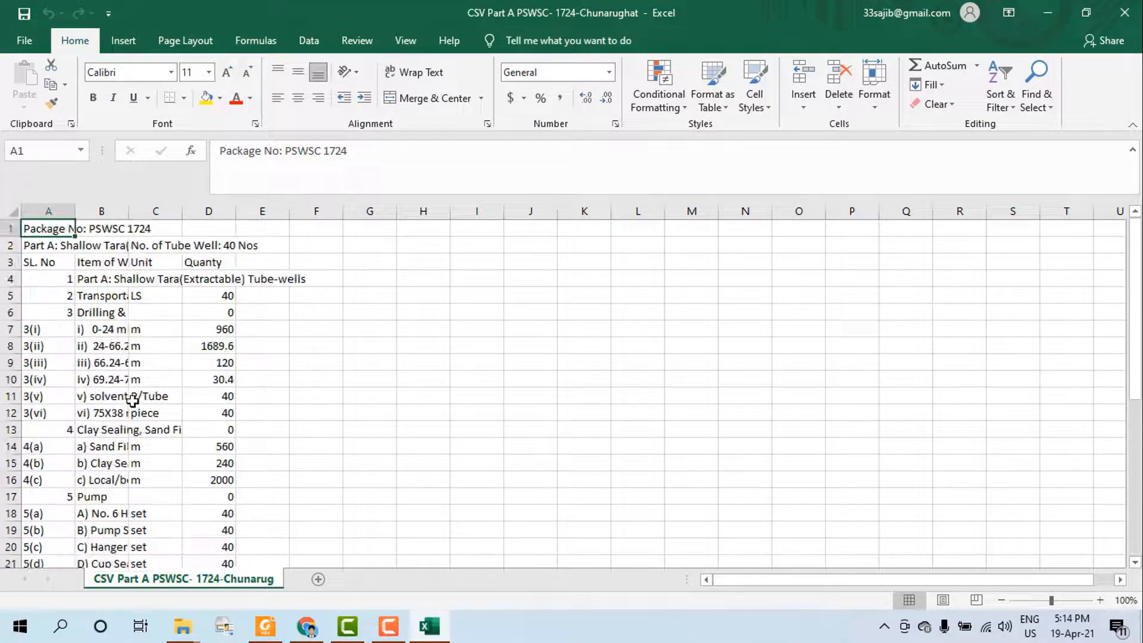
Insert two blank columns between the SL. No and Item of Works columns
{"action": "left_click", "coordinate": [99, 212]}
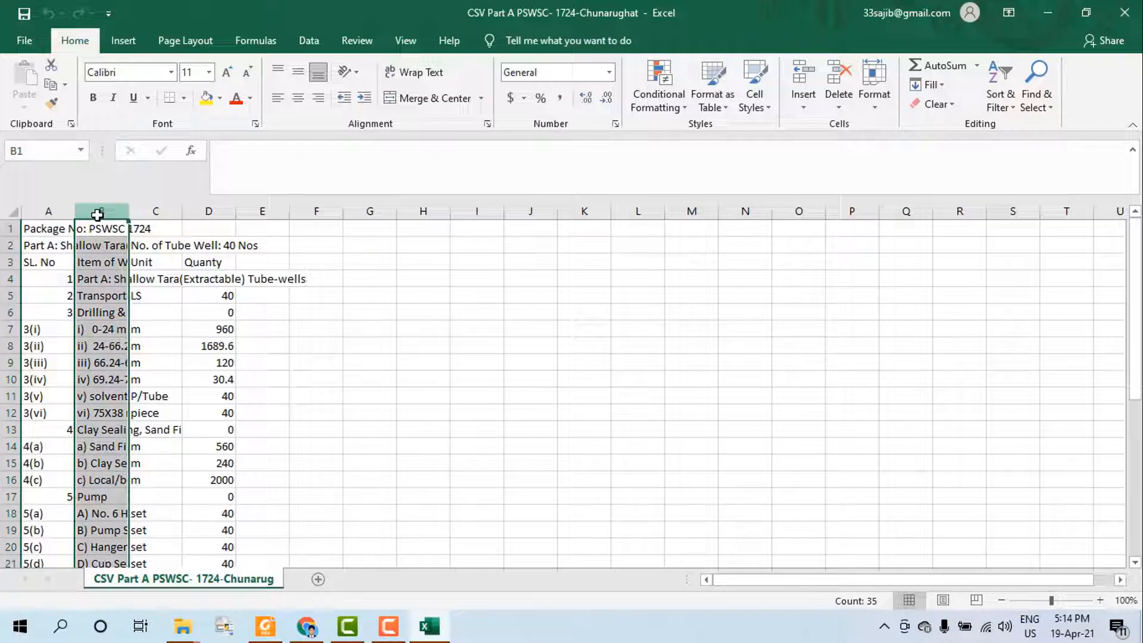
{"action": "key", "text": "ctrl+shift+plus"}
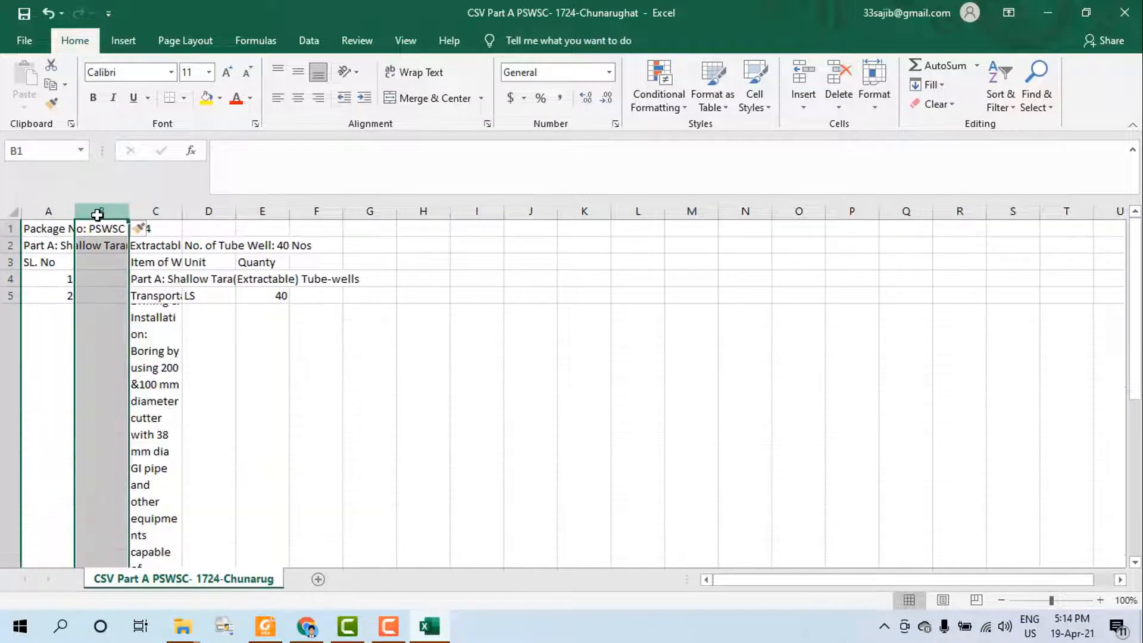
{"action": "key", "text": "ctrl+shift+plus"}
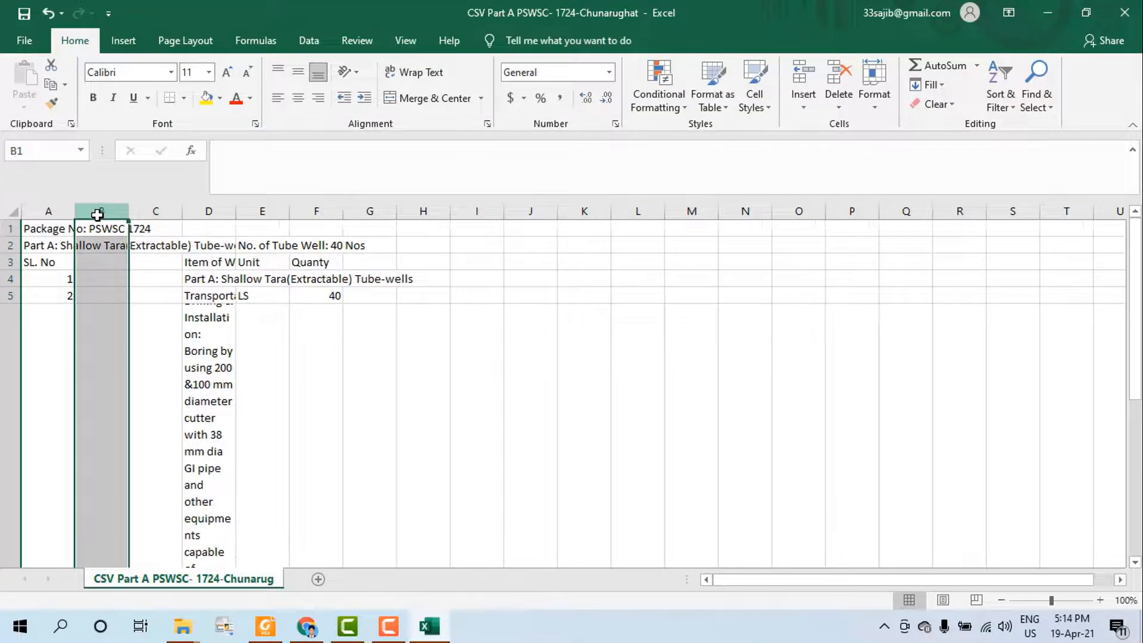
{"action": "left_click", "coordinate": [157, 362]}
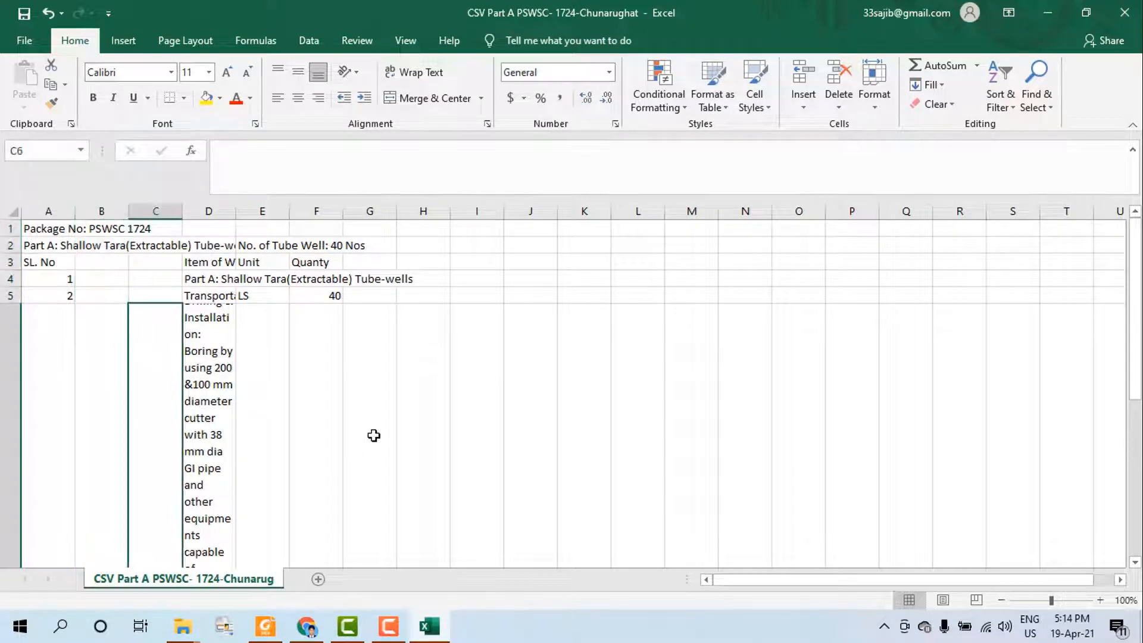
{"action": "left_click", "coordinate": [373, 436]}
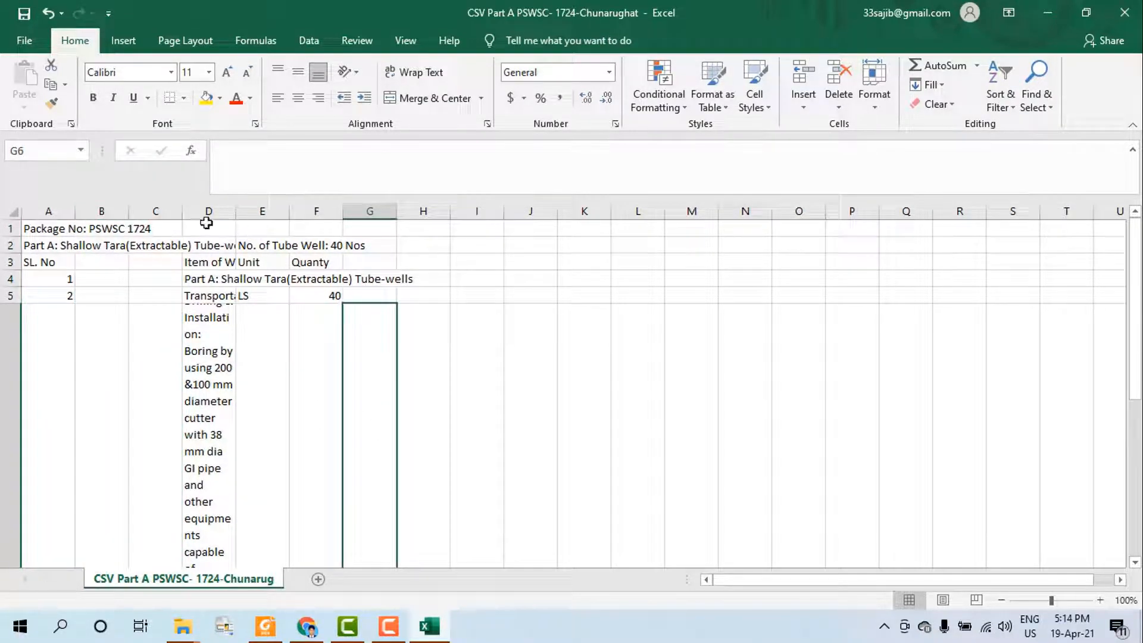
Turn on text wrapping for the entire Item of Works column D
{"action": "scroll", "coordinate": [210, 358], "scroll_direction": "down", "scroll_amount": 9}
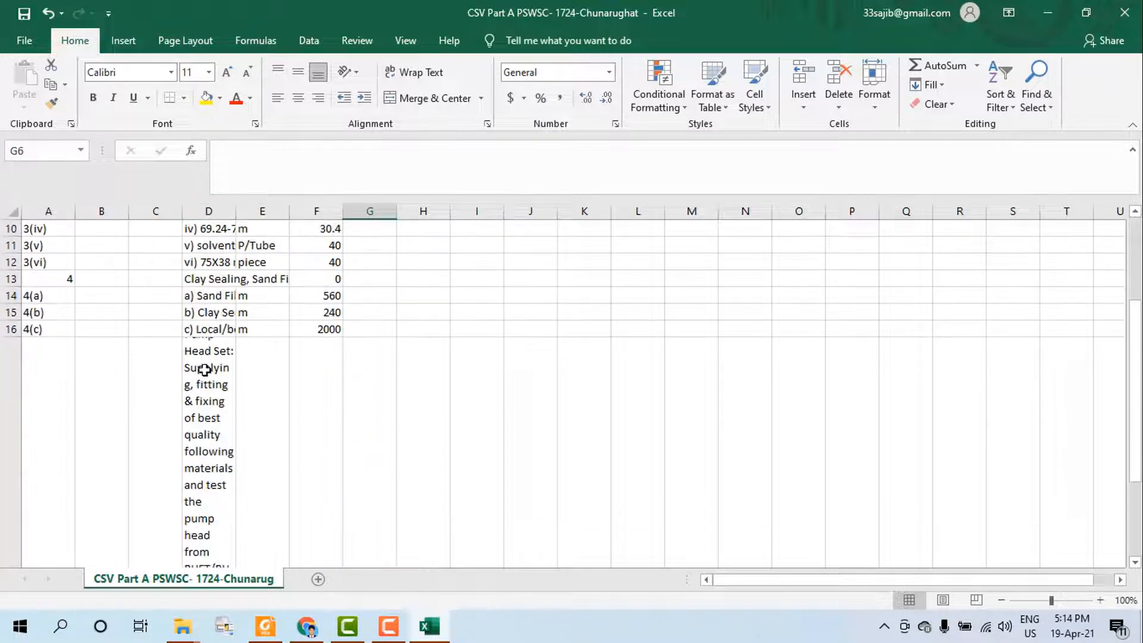
{"action": "scroll", "coordinate": [211, 290], "scroll_direction": "up", "scroll_amount": 5}
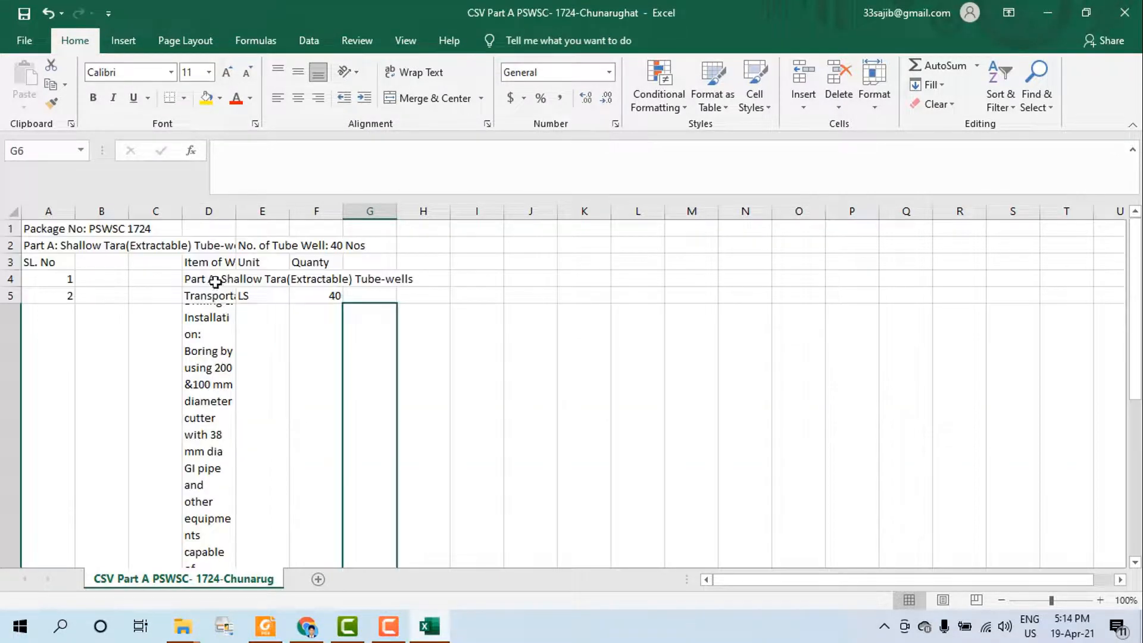
{"action": "left_click", "coordinate": [209, 210]}
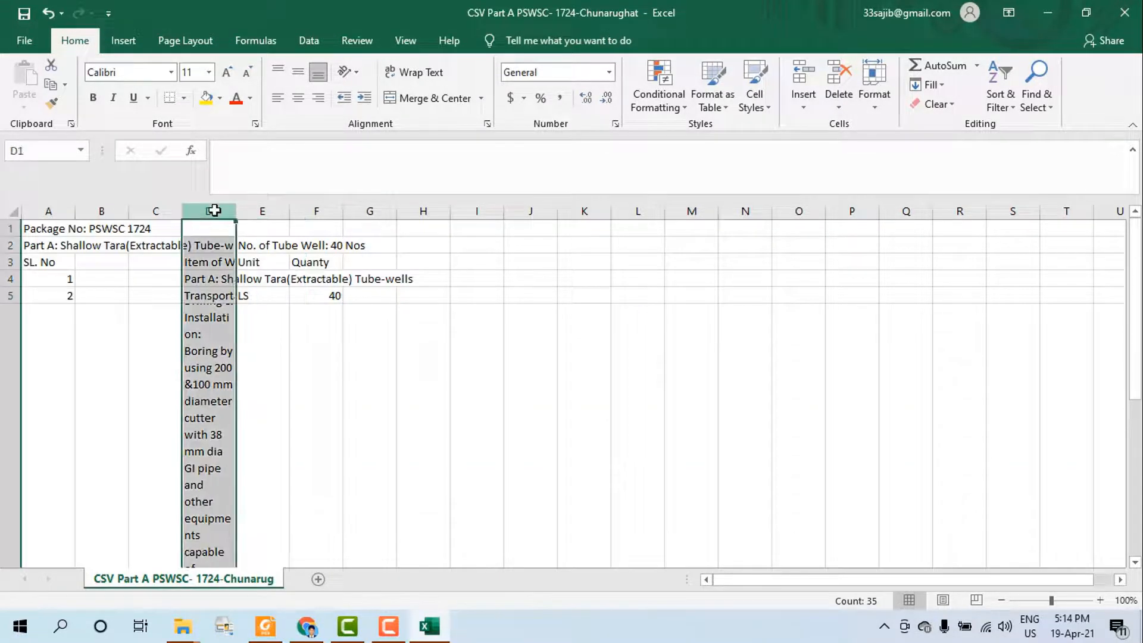
{"action": "left_click", "coordinate": [426, 76]}
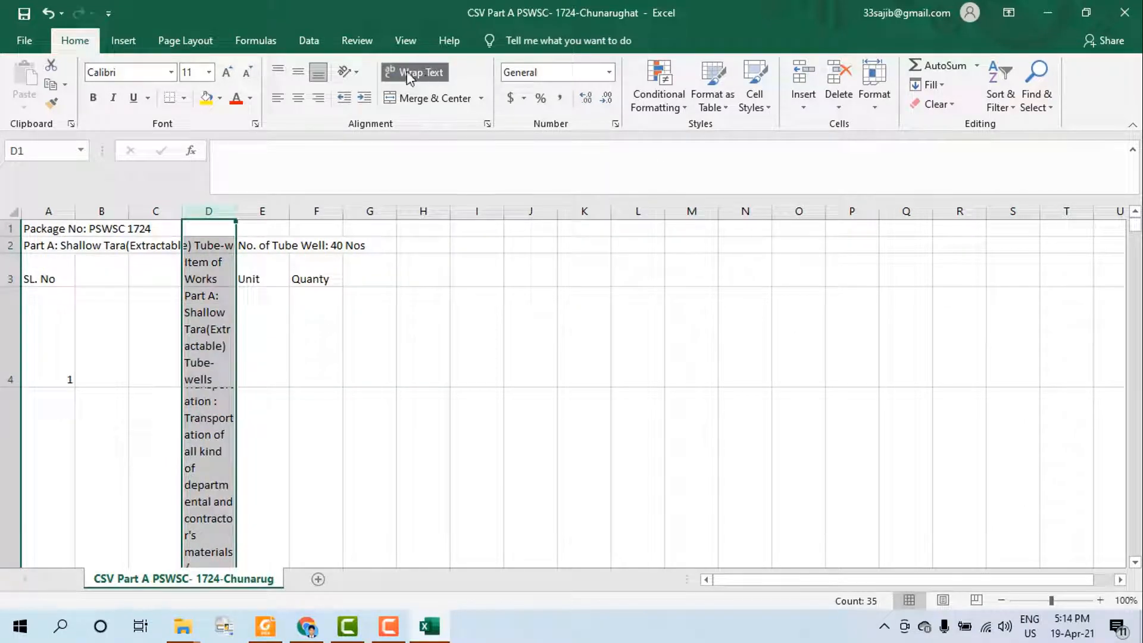
Turn off text wrapping for the entire Item of Works column D
{"action": "left_click", "coordinate": [410, 78]}
{"action": "left_click", "coordinate": [617, 410]}
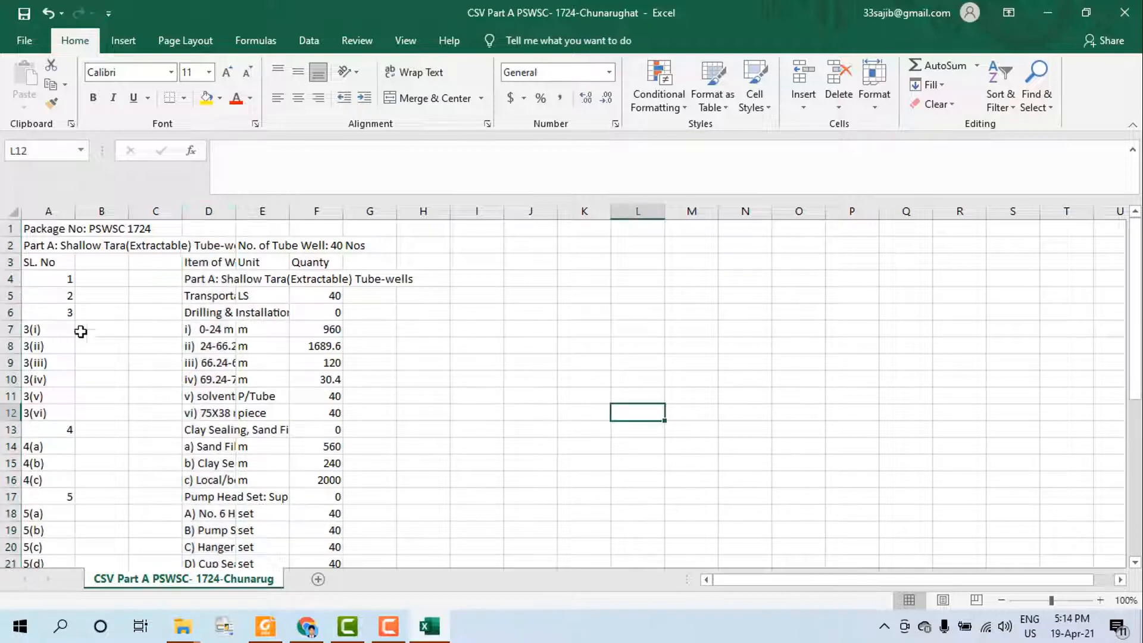
{"action": "scroll", "coordinate": [143, 335], "scroll_direction": "down", "scroll_amount": 8}
{"action": "scroll", "coordinate": [220, 428], "scroll_direction": "up", "scroll_amount": 5}
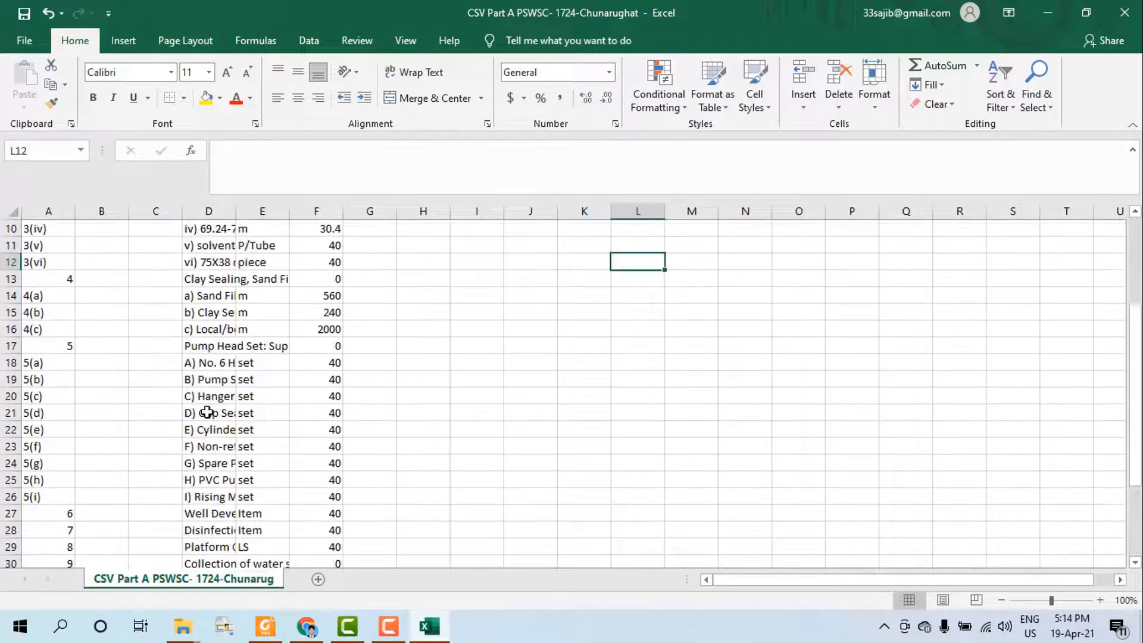
{"action": "scroll", "coordinate": [207, 412], "scroll_direction": "up", "scroll_amount": 3}
Enter the header Group in cell B3, beside the SL. No header
{"action": "left_click", "coordinate": [111, 261]}
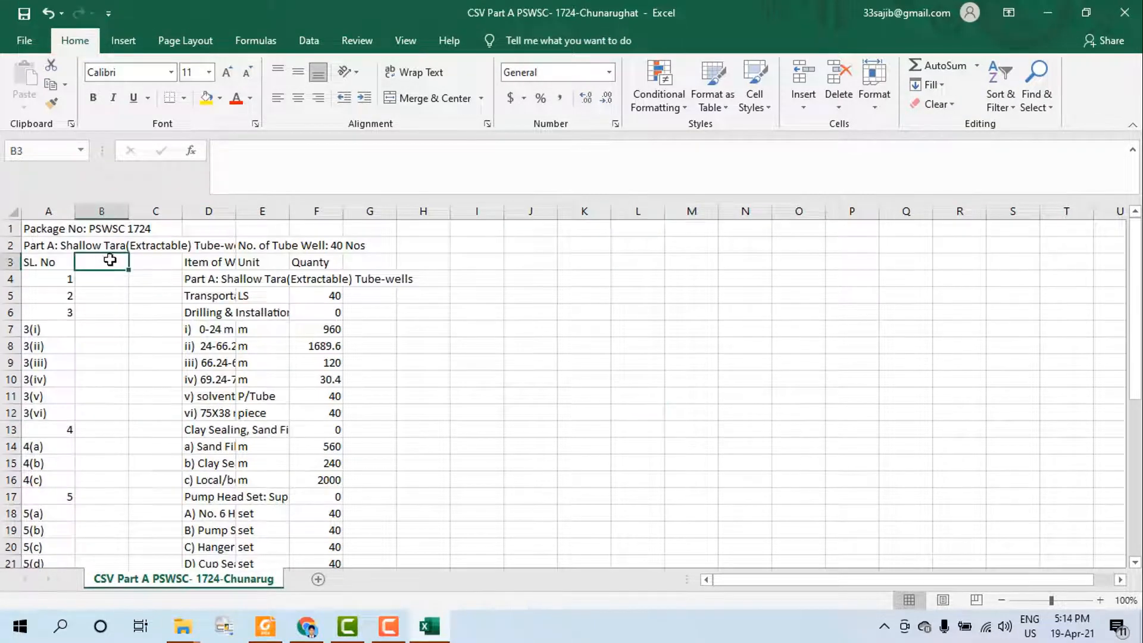
{"action": "left_click", "coordinate": [144, 257]}
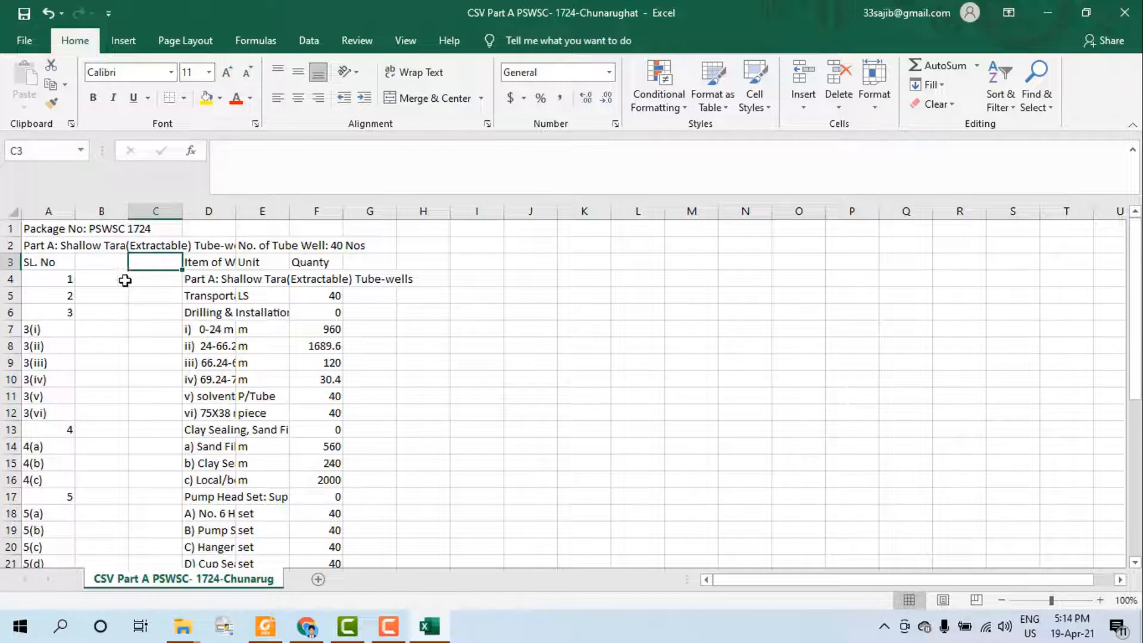
{"action": "left_click", "coordinate": [105, 261]}
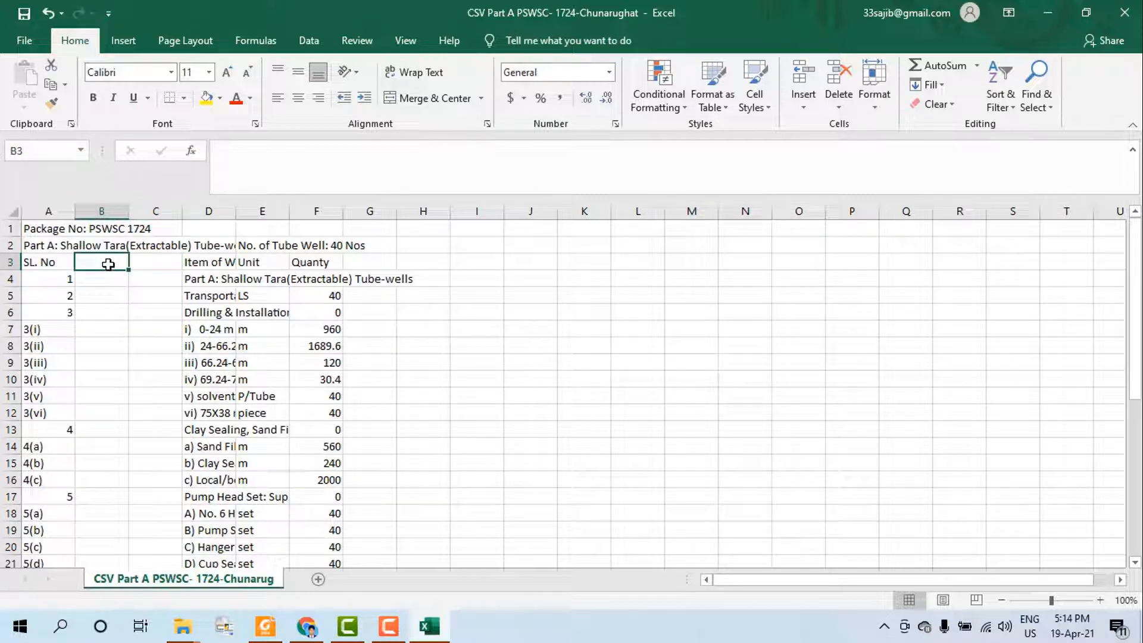
{"action": "type", "text": "Group"}
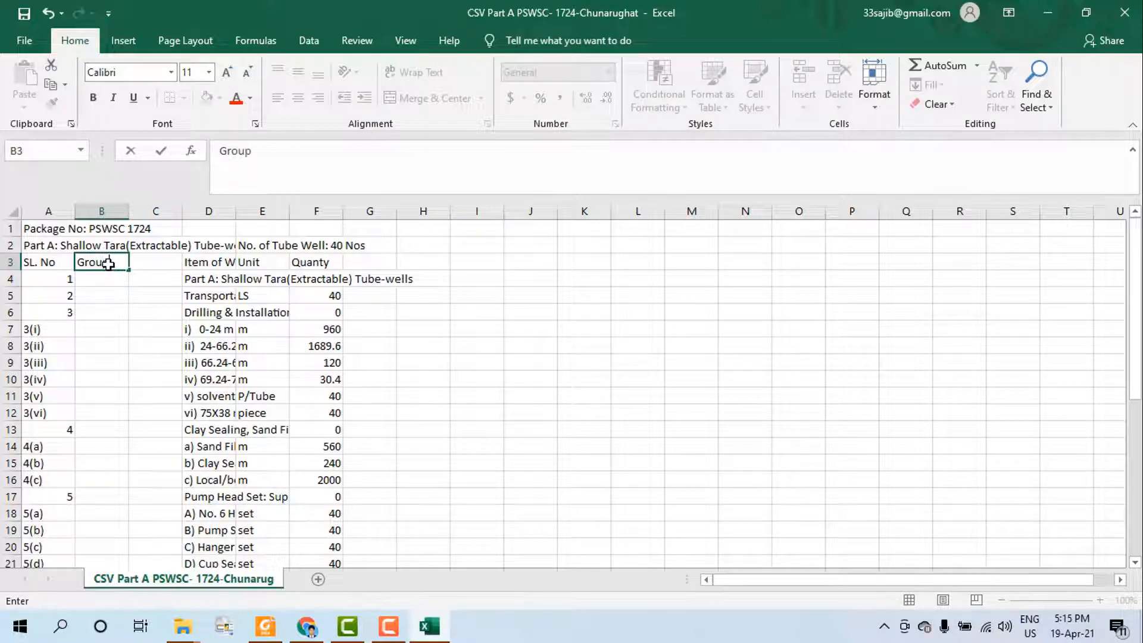
Enter the header ItemCode in cell C3 and widen column C slightly to fit it
{"action": "left_click", "coordinate": [166, 264]}
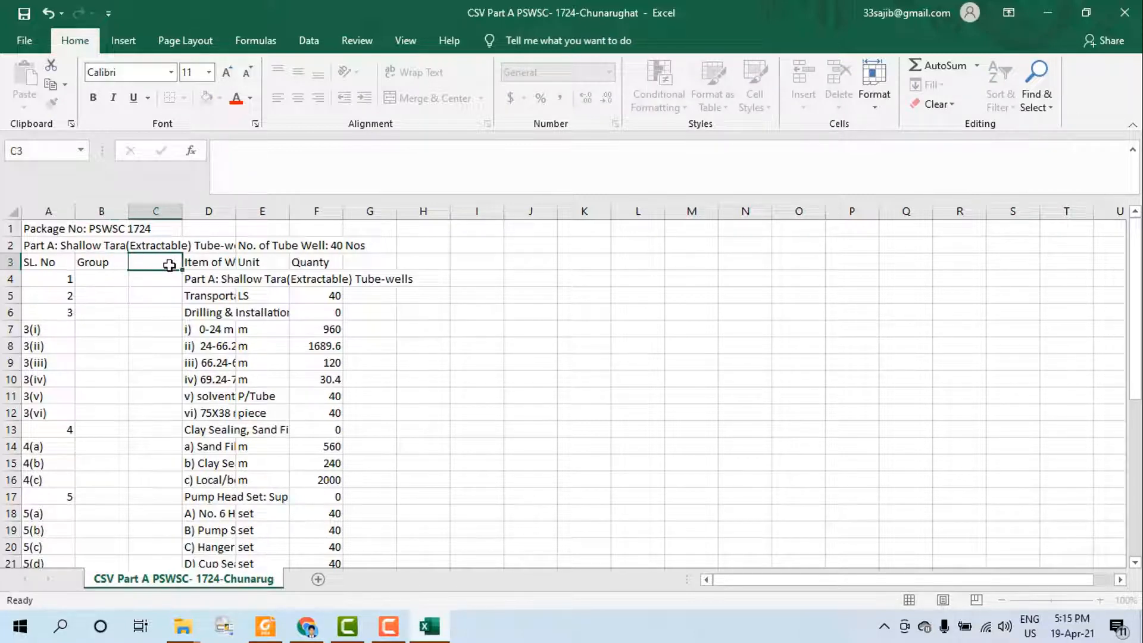
{"action": "double_click", "coordinate": [153, 263]}
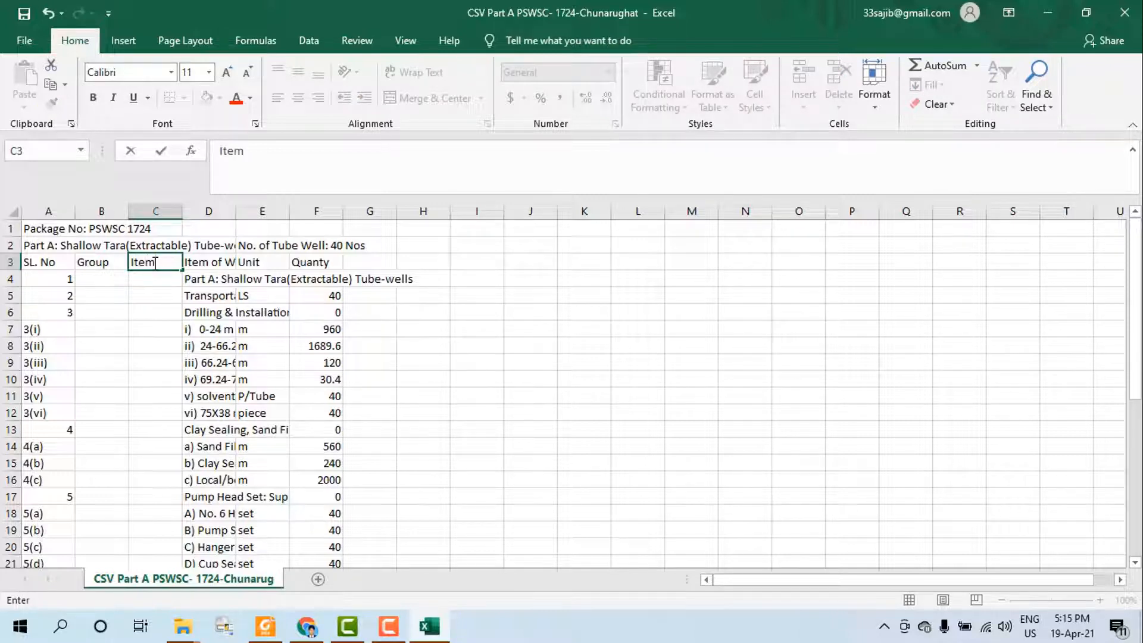
{"action": "type", "text": "ItemCode"}
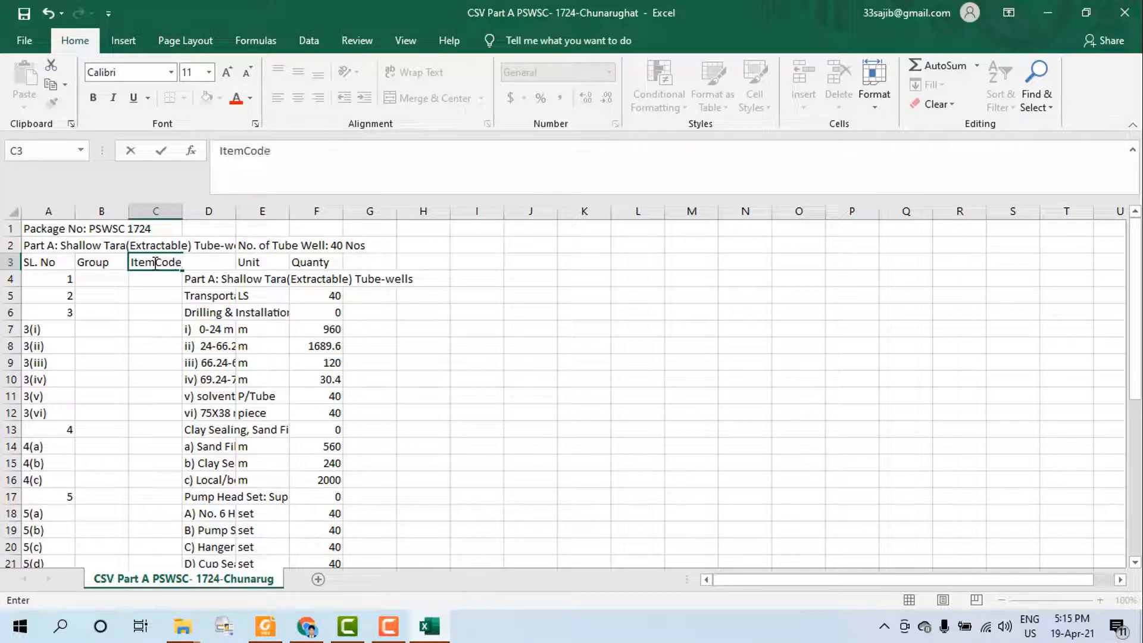
{"action": "left_click", "coordinate": [543, 412]}
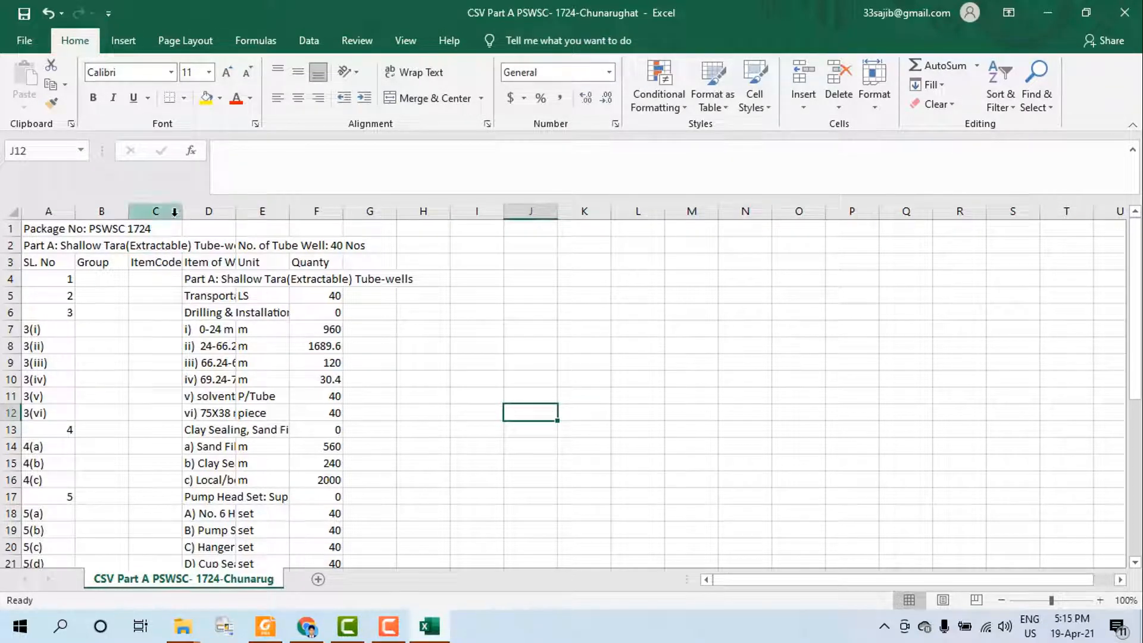
{"action": "left_click_drag", "start_coordinate": [181, 212], "coordinate": [188, 211]}
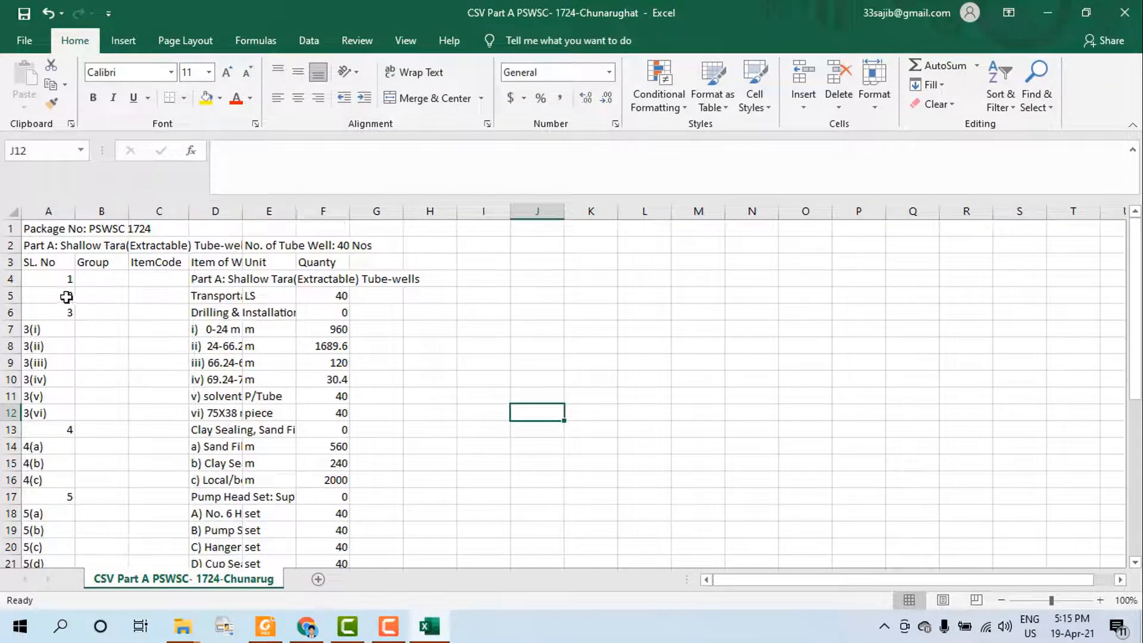
Enter Shallow Tara as the Group of the first item in cell B4 and widen column B to fit it
{"action": "left_click", "coordinate": [105, 282]}
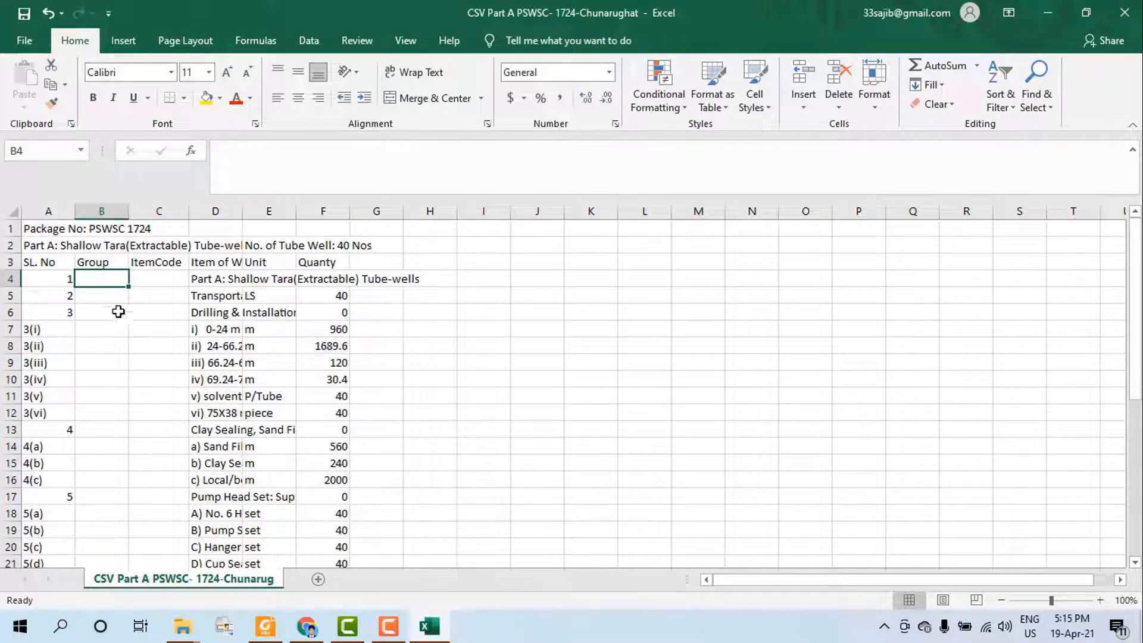
{"action": "left_click", "coordinate": [46, 246]}
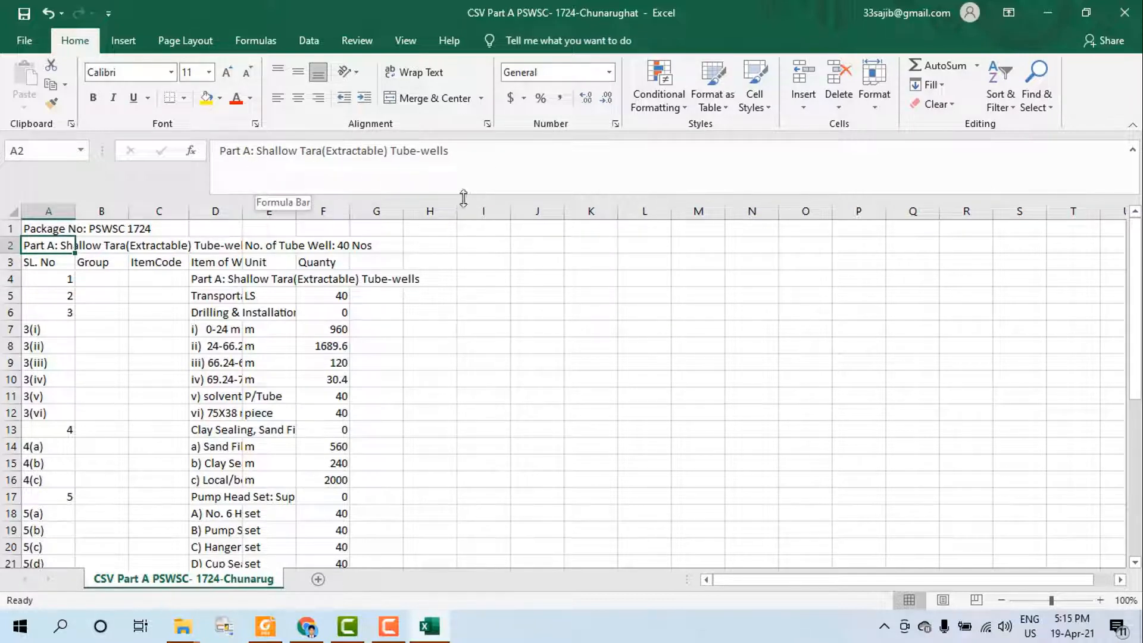
{"action": "left_click", "coordinate": [95, 277]}
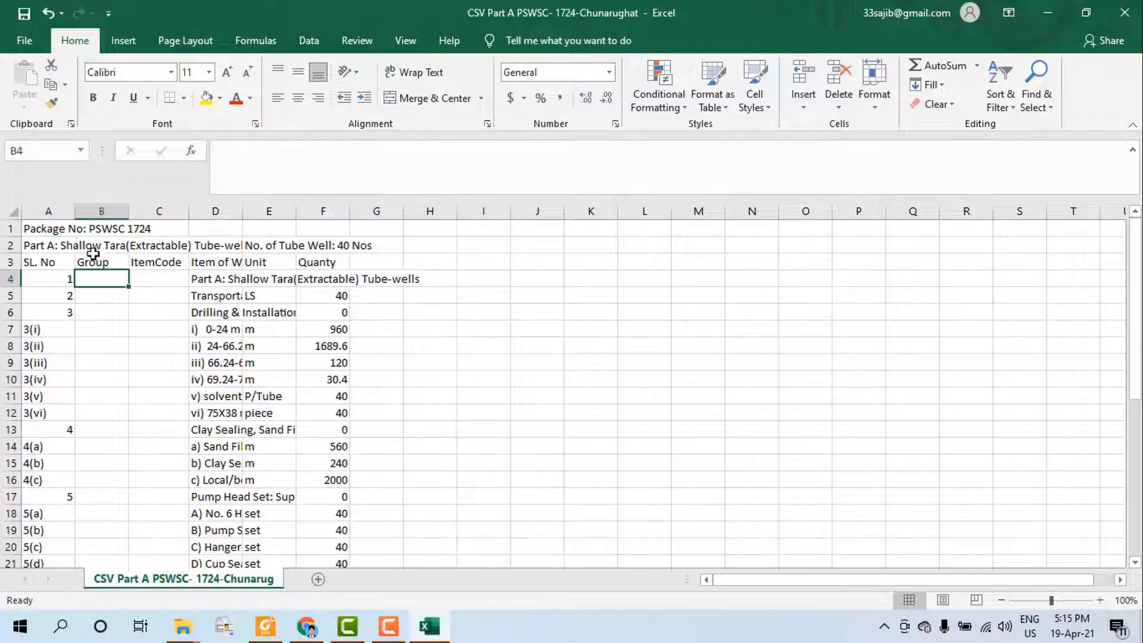
{"action": "double_click", "coordinate": [103, 284]}
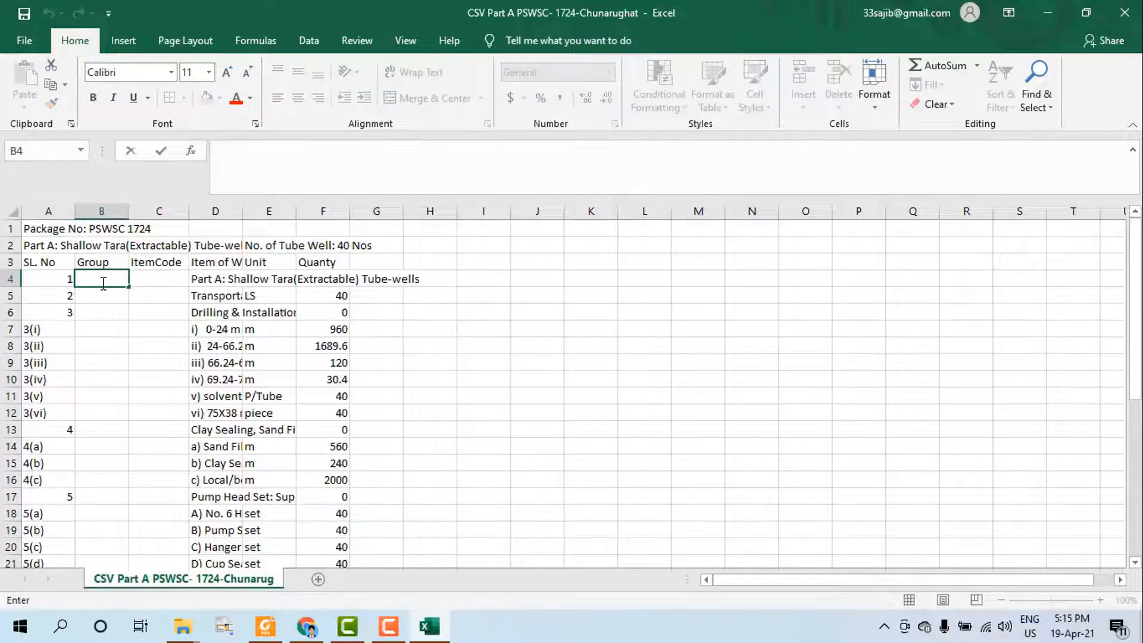
{"action": "type", "text": "Shallow"}
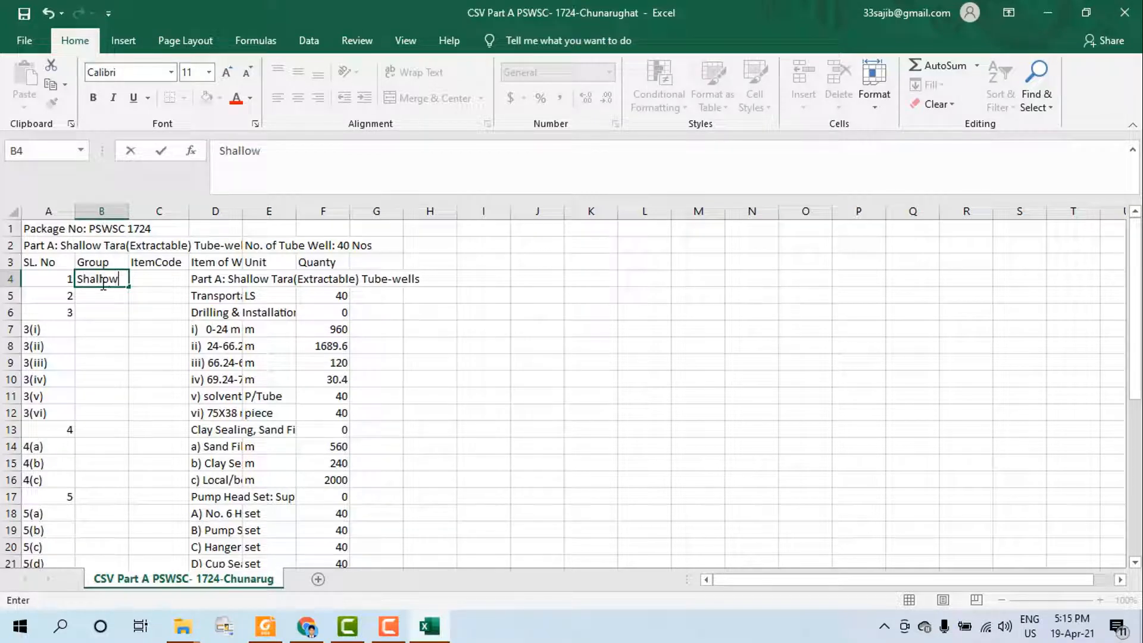
{"action": "type", "text": "Tara"}
{"action": "left_click", "coordinate": [150, 346]}
{"action": "left_click_drag", "start_coordinate": [130, 218], "coordinate": [150, 216]}
Fill the Shallow Tara group from cell B4 down to the last item in row 37
{"action": "left_click", "coordinate": [113, 277]}
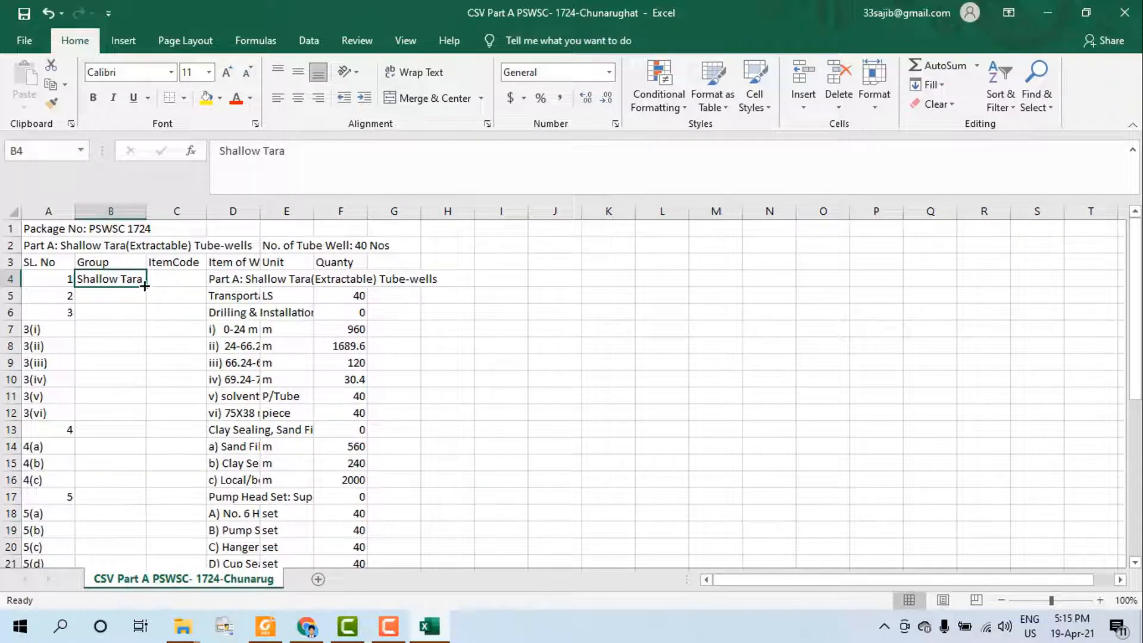
{"action": "left_click_drag", "start_coordinate": [147, 286], "coordinate": [134, 516]}
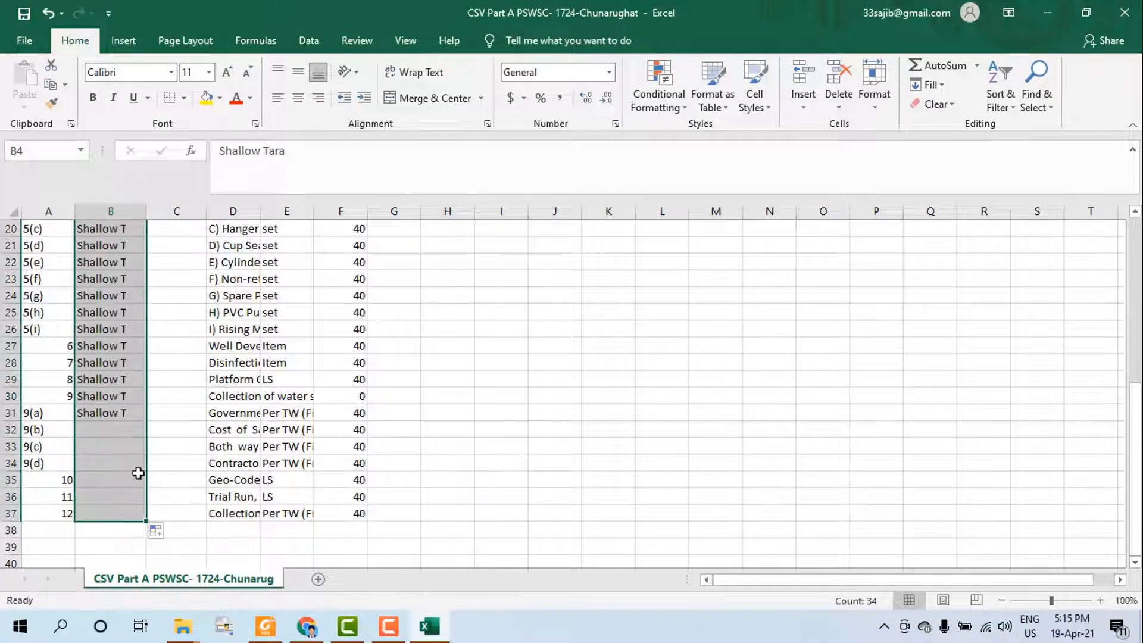
{"action": "scroll", "coordinate": [156, 453], "scroll_direction": "up", "scroll_amount": 4}
{"action": "scroll", "coordinate": [156, 453], "scroll_direction": "up", "scroll_amount": 3}
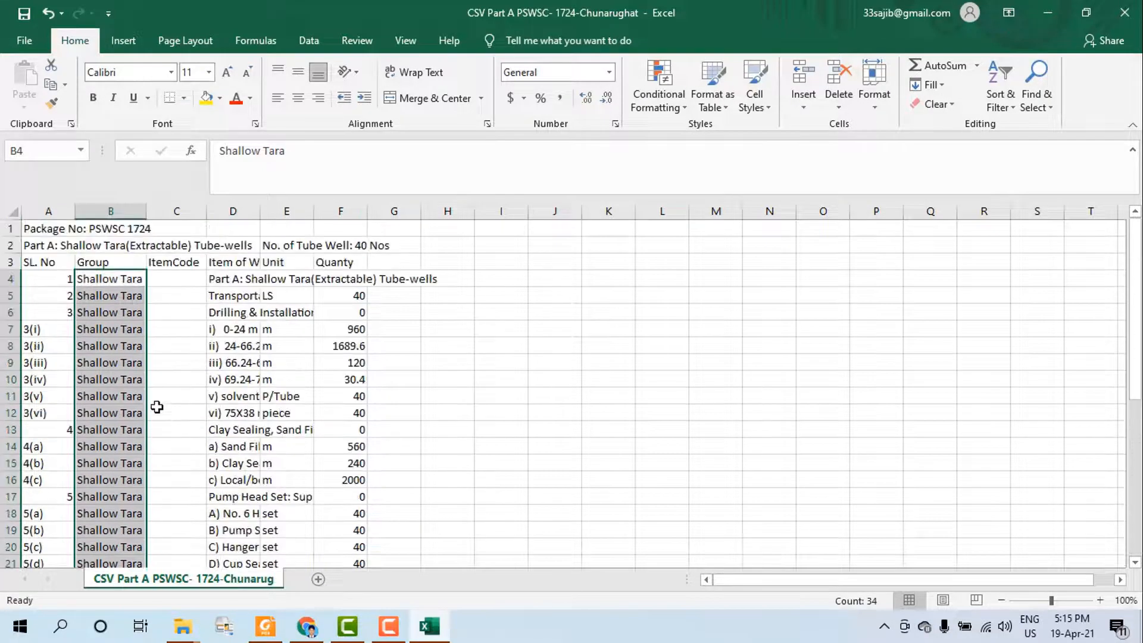
{"action": "left_click", "coordinate": [172, 275]}
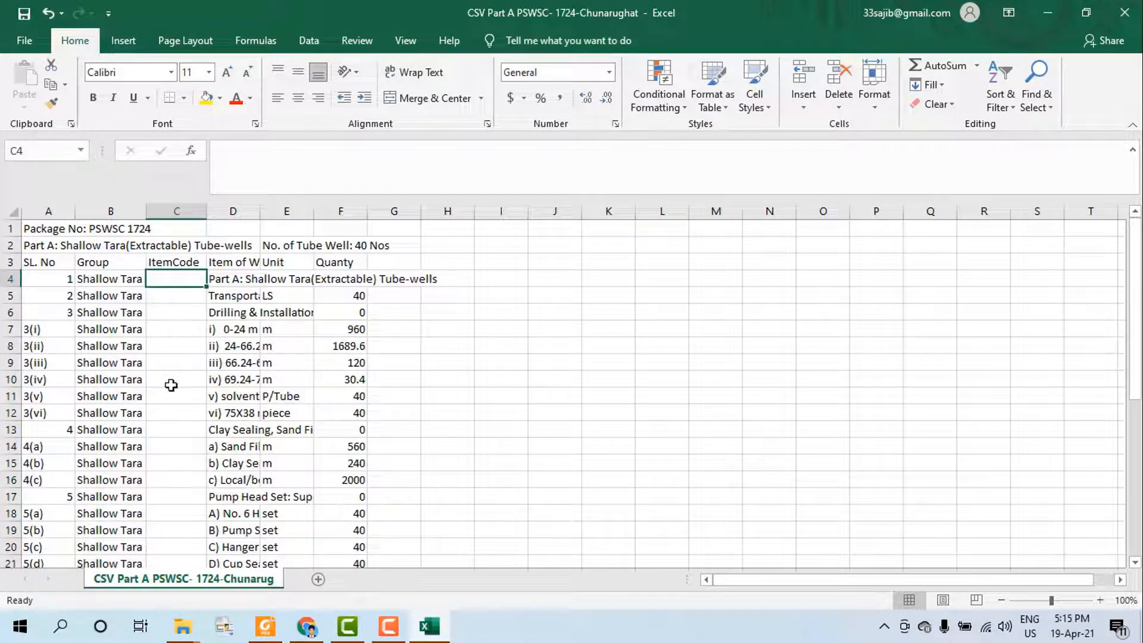
{"action": "left_click", "coordinate": [285, 211]}
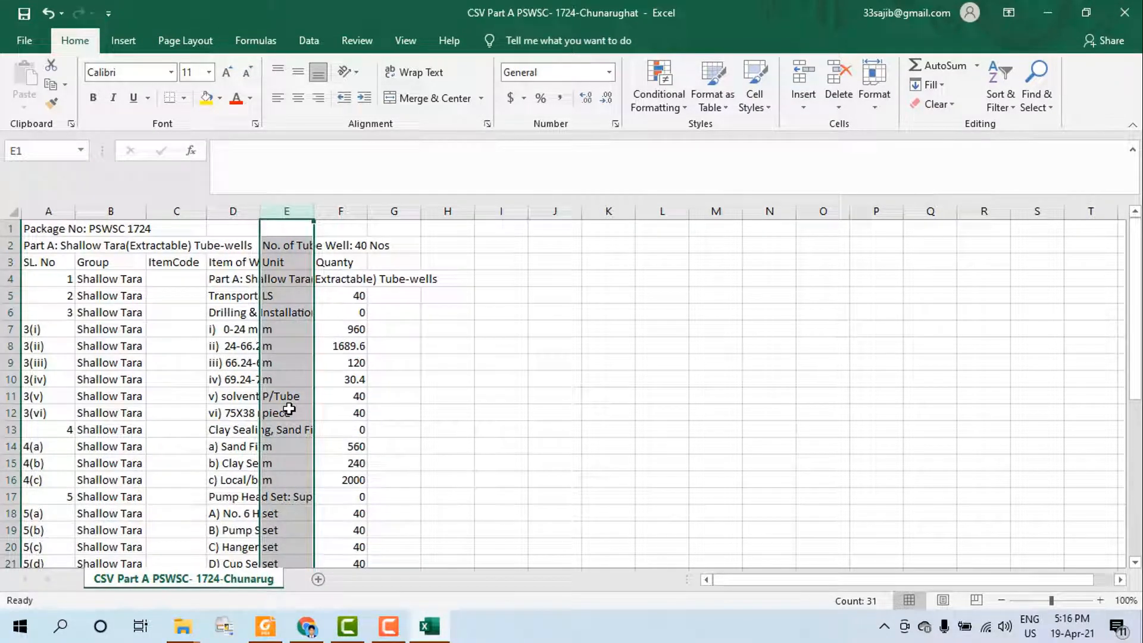
{"action": "left_click", "coordinate": [470, 393]}
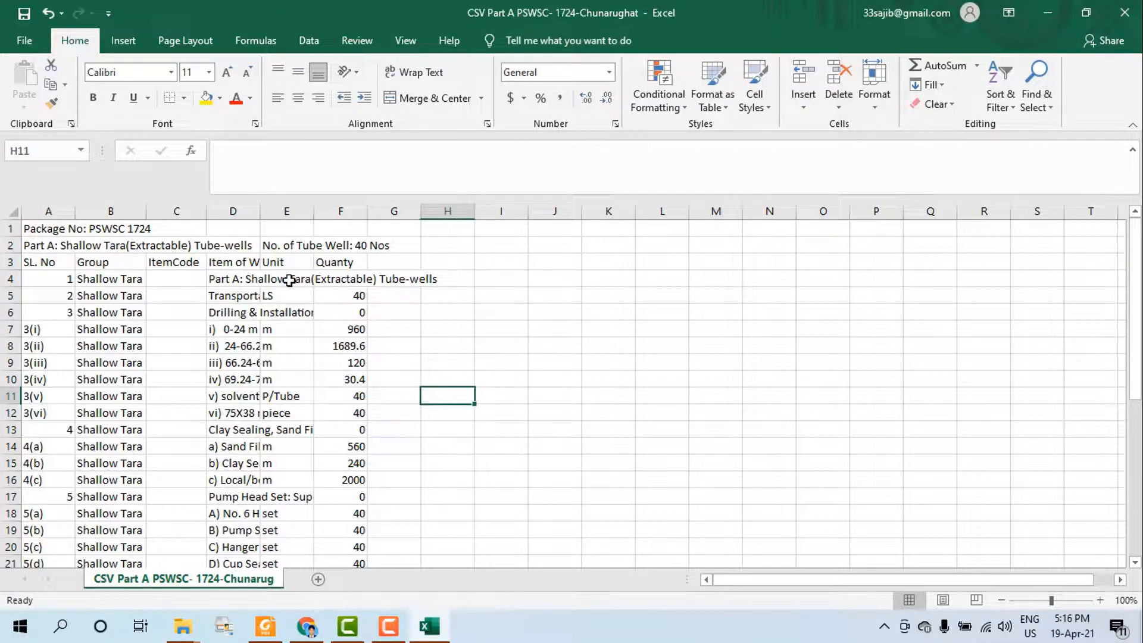
{"action": "left_click", "coordinate": [289, 280]}
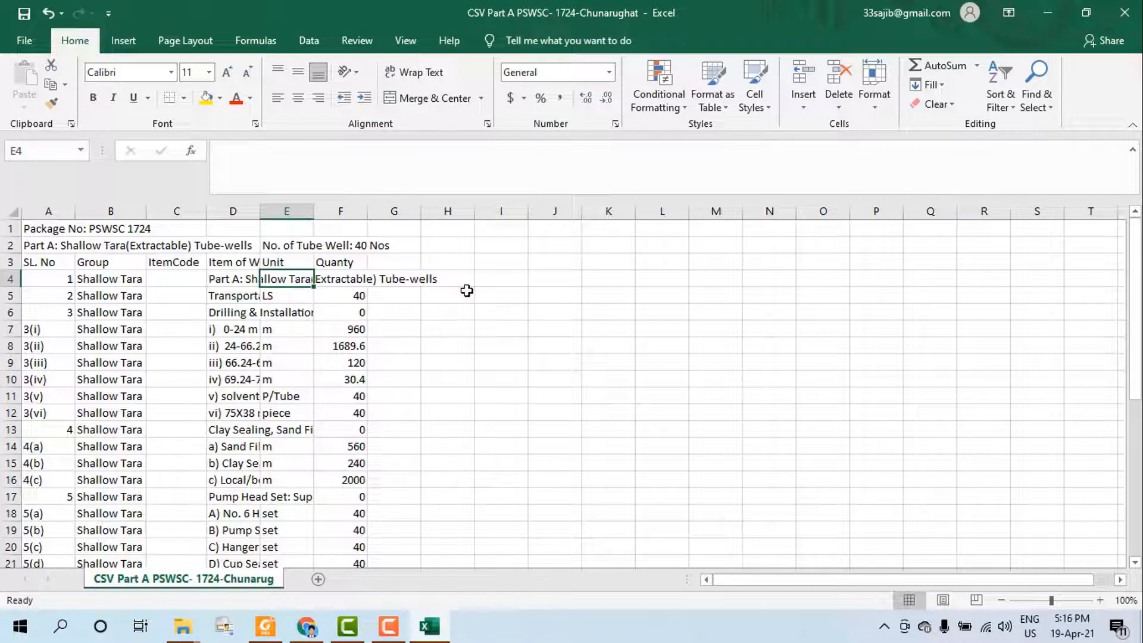
{"action": "left_click", "coordinate": [449, 396]}
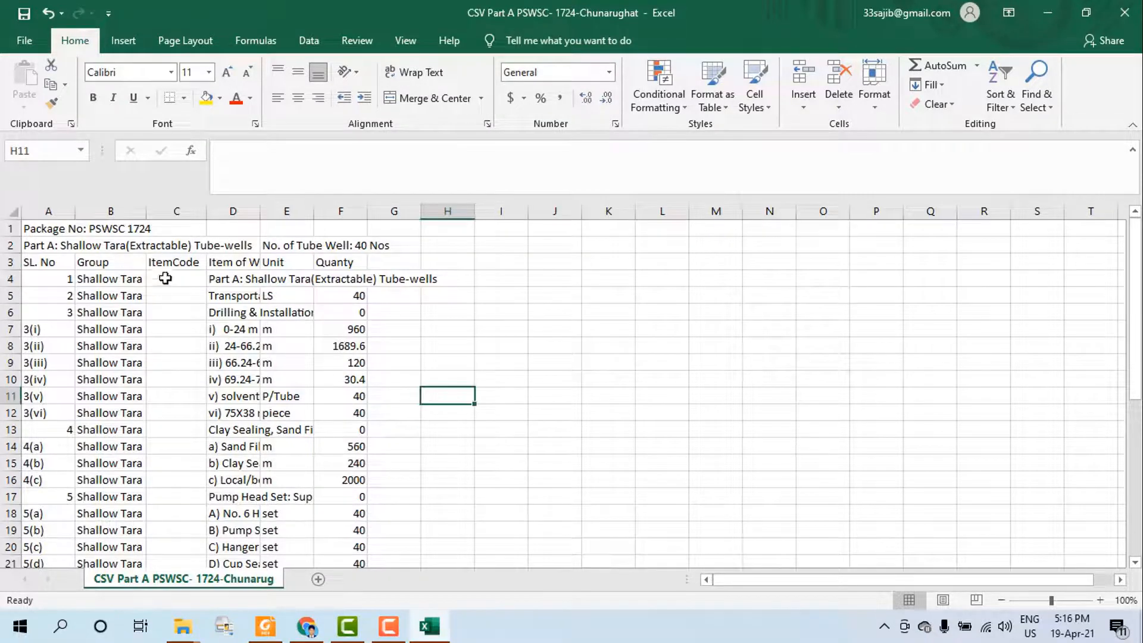
Replace all blank cells in the ItemCode, Item of Works and Unit columns, C4:E37, with N/A
{"action": "left_click_drag", "start_coordinate": [162, 275], "coordinate": [273, 529]}
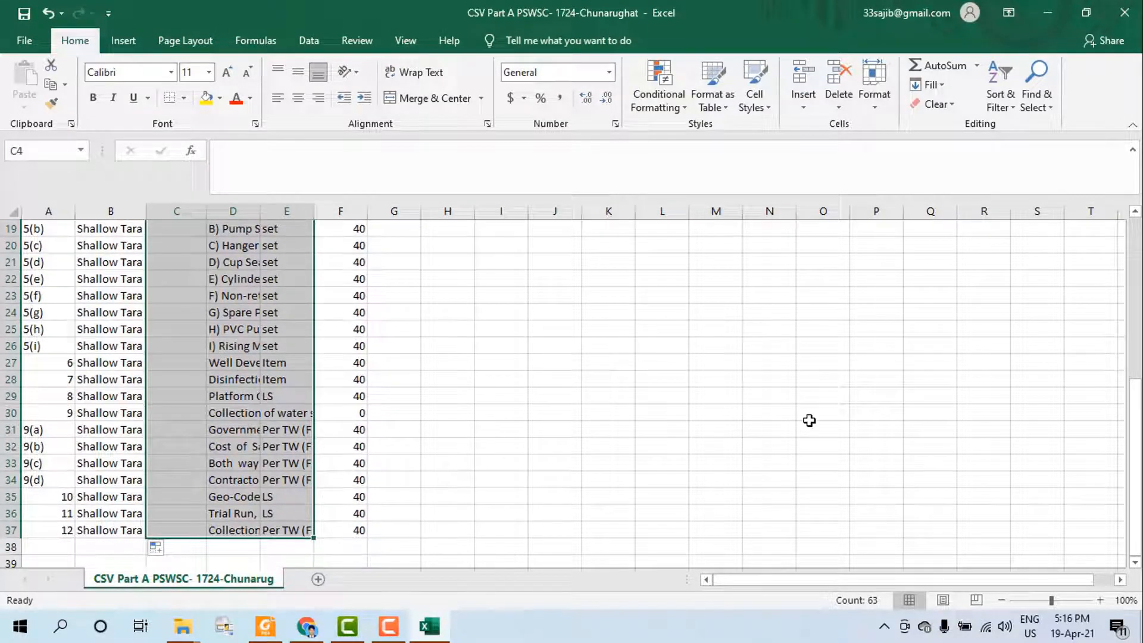
{"action": "key", "text": "ctrl+h"}
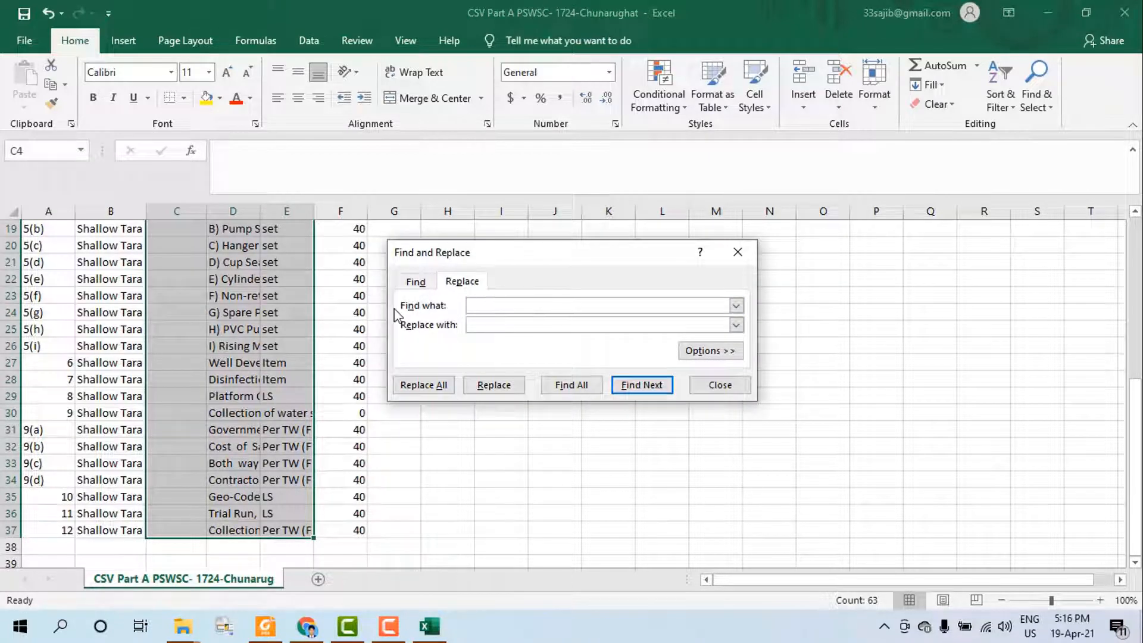
{"action": "left_click", "coordinate": [480, 327]}
{"action": "left_click", "coordinate": [427, 389]}
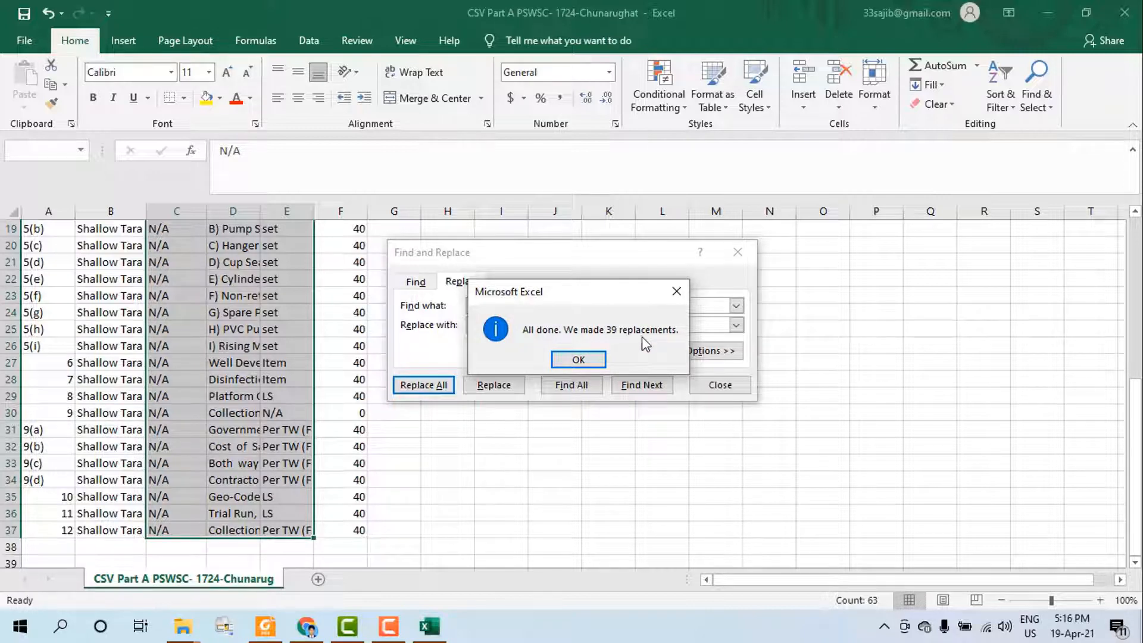
{"action": "left_click", "coordinate": [583, 359]}
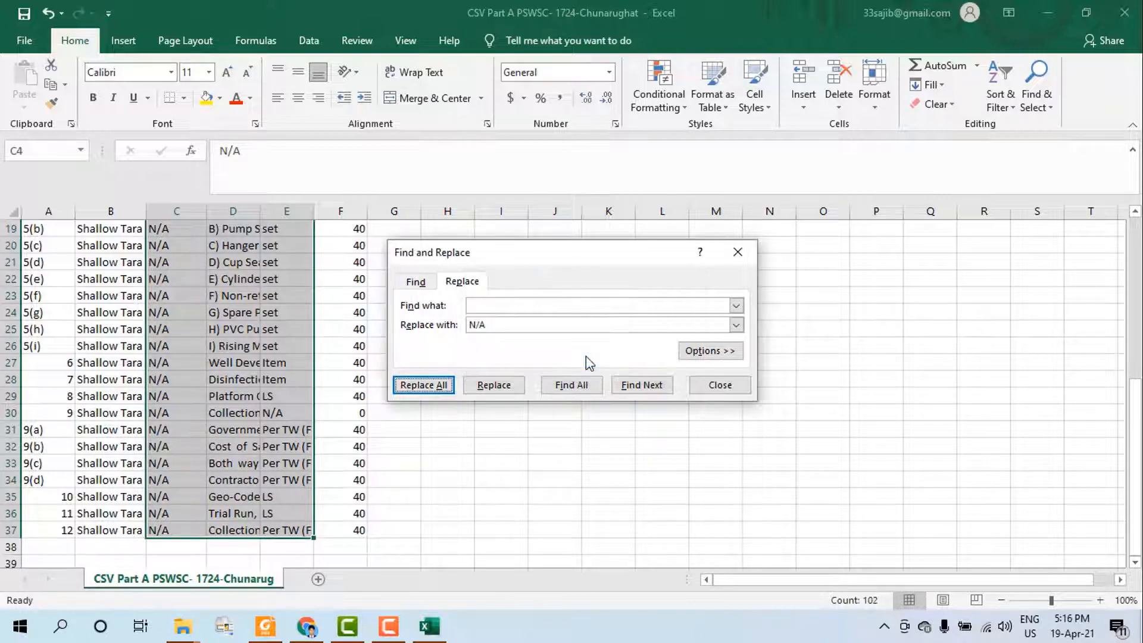
{"action": "left_click", "coordinate": [738, 252]}
Review the ItemCode and Unit entries over all item rows, and check the first item's Unit and the Quanty column
{"action": "scroll", "coordinate": [386, 387], "scroll_direction": "up", "scroll_amount": 1}
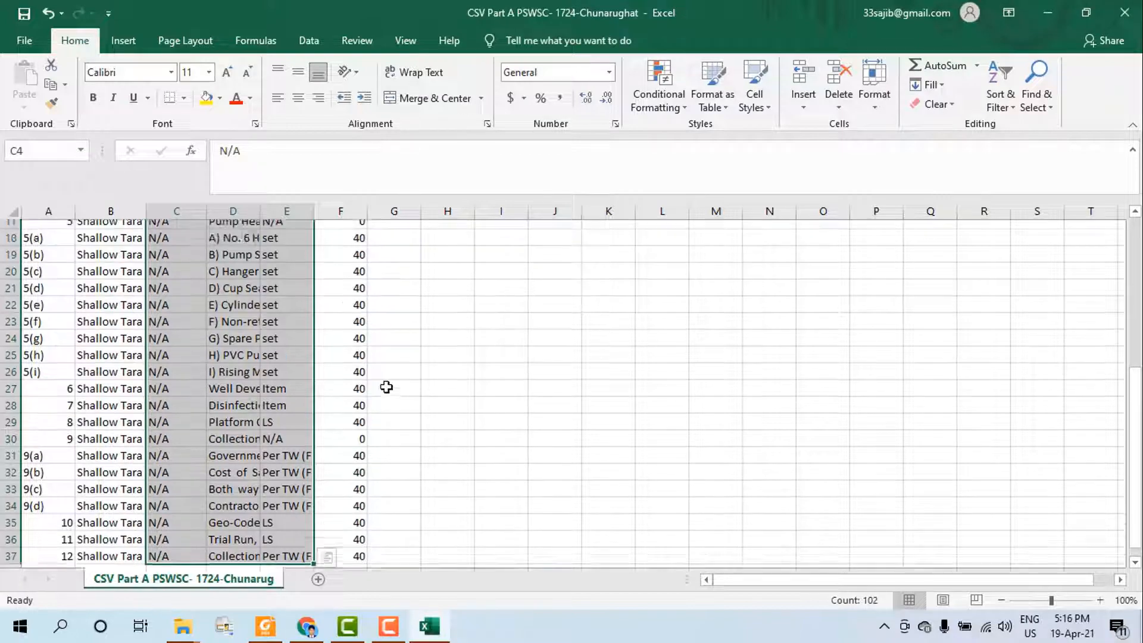
{"action": "scroll", "coordinate": [386, 388], "scroll_direction": "up", "scroll_amount": 6}
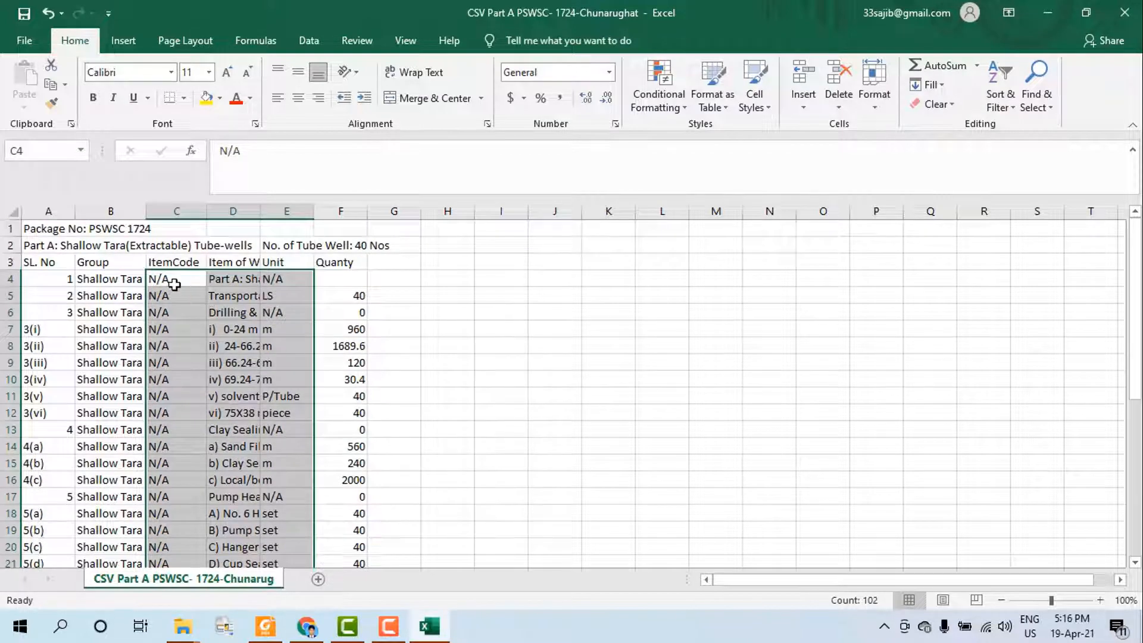
{"action": "left_click", "coordinate": [174, 286]}
{"action": "left_click", "coordinate": [175, 329]}
{"action": "left_click", "coordinate": [173, 396]}
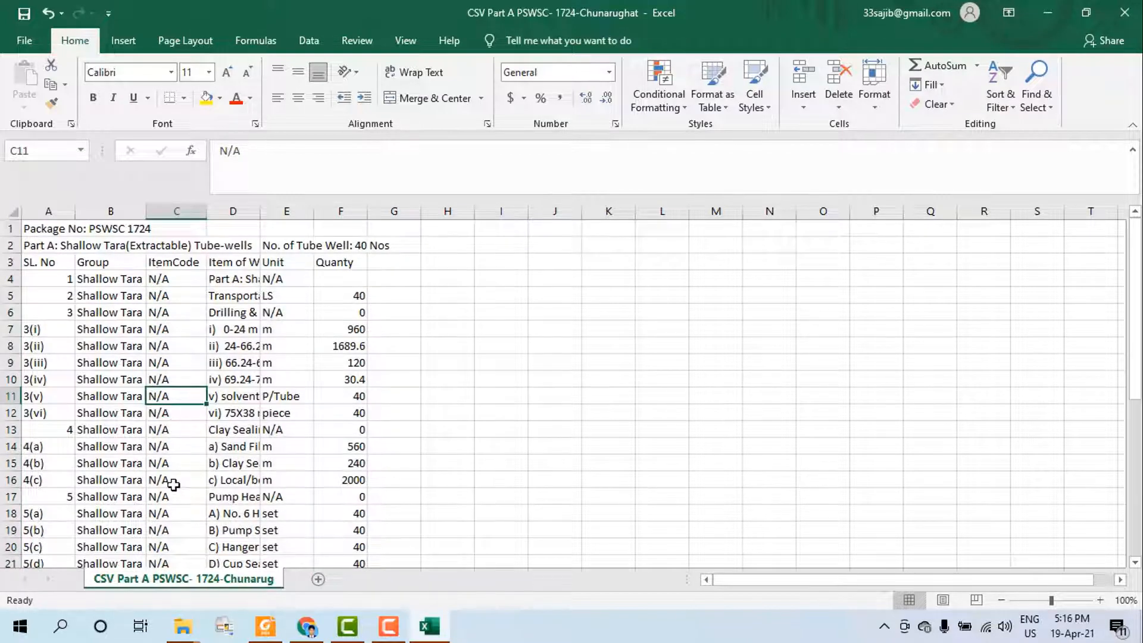
{"action": "scroll", "coordinate": [170, 481], "scroll_direction": "down", "scroll_amount": 6}
{"action": "scroll", "coordinate": [304, 420], "scroll_direction": "up", "scroll_amount": 3}
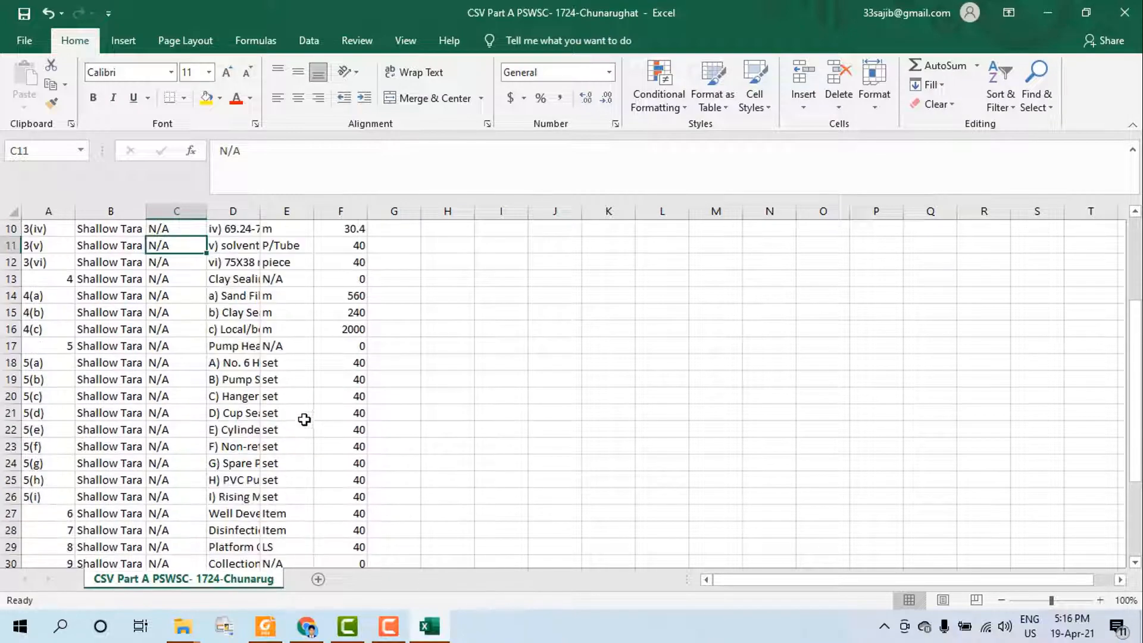
{"action": "scroll", "coordinate": [282, 270], "scroll_direction": "up", "scroll_amount": 3}
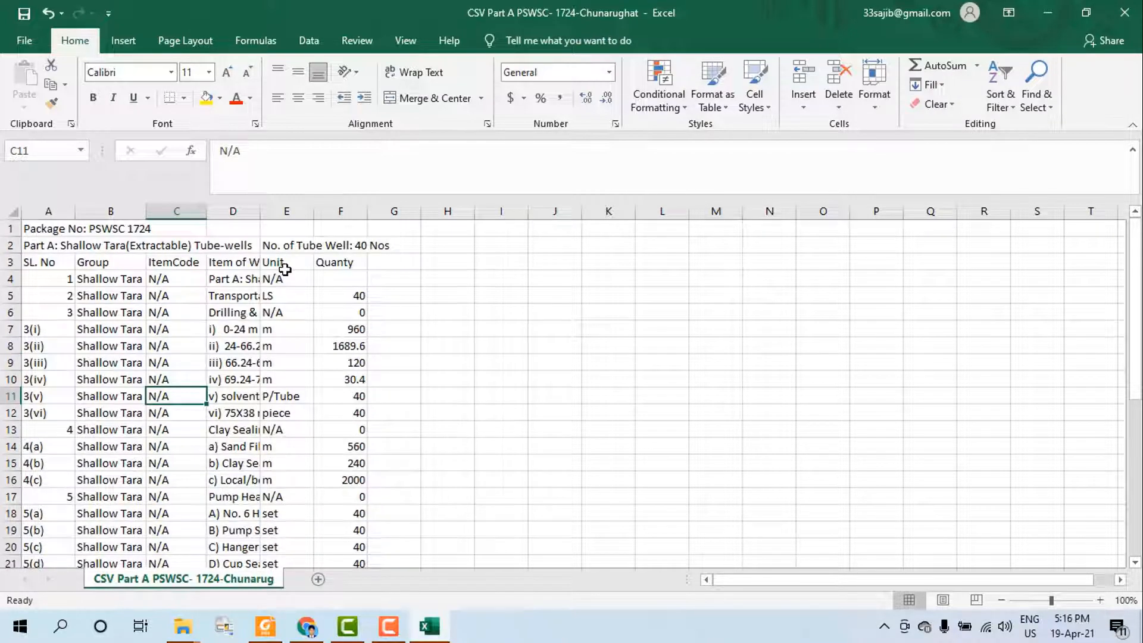
{"action": "left_click", "coordinate": [343, 209]}
{"action": "left_click", "coordinate": [429, 414]}
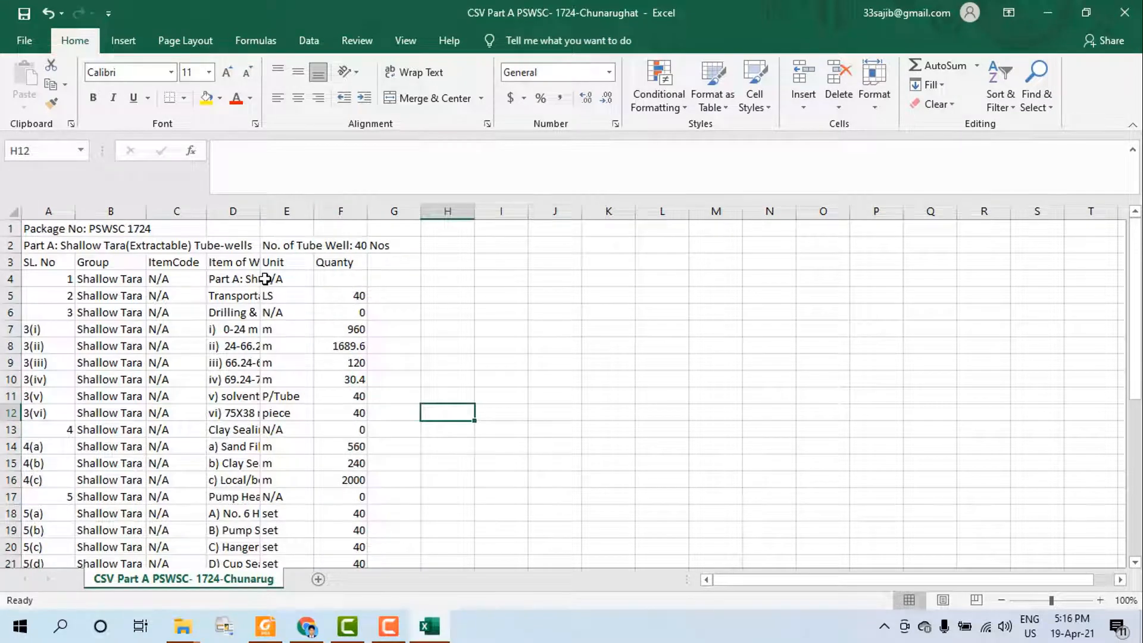
{"action": "left_click", "coordinate": [308, 279]}
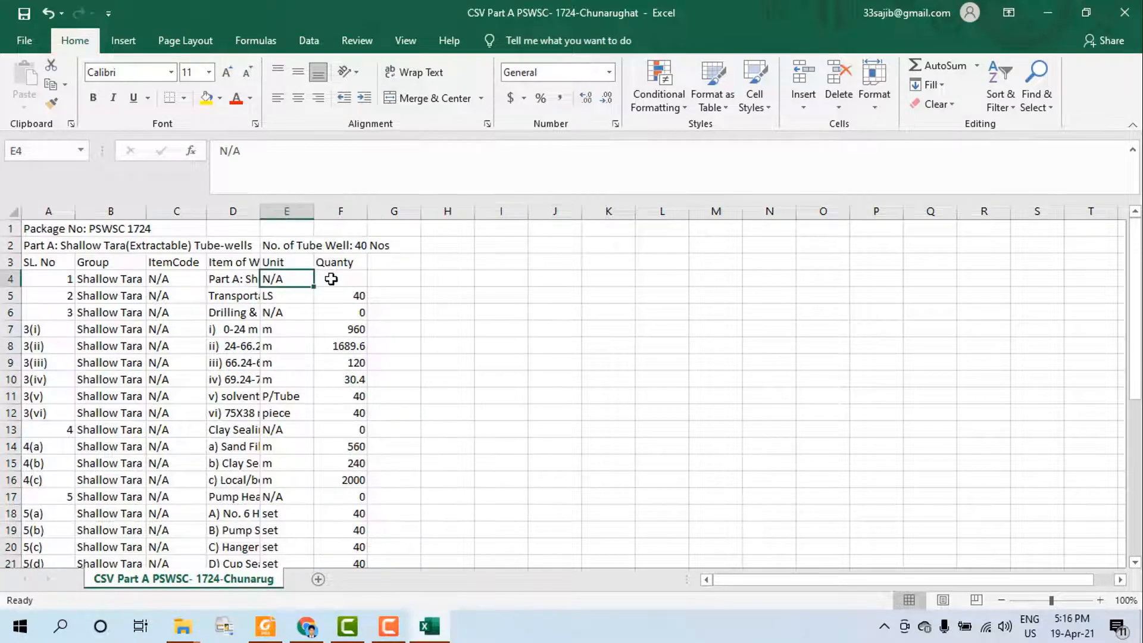
Clear the zero quantities of items 3, 4 and 5 in cells F6, F13 and F17 of the Quanty column
{"action": "left_click", "coordinate": [331, 278]}
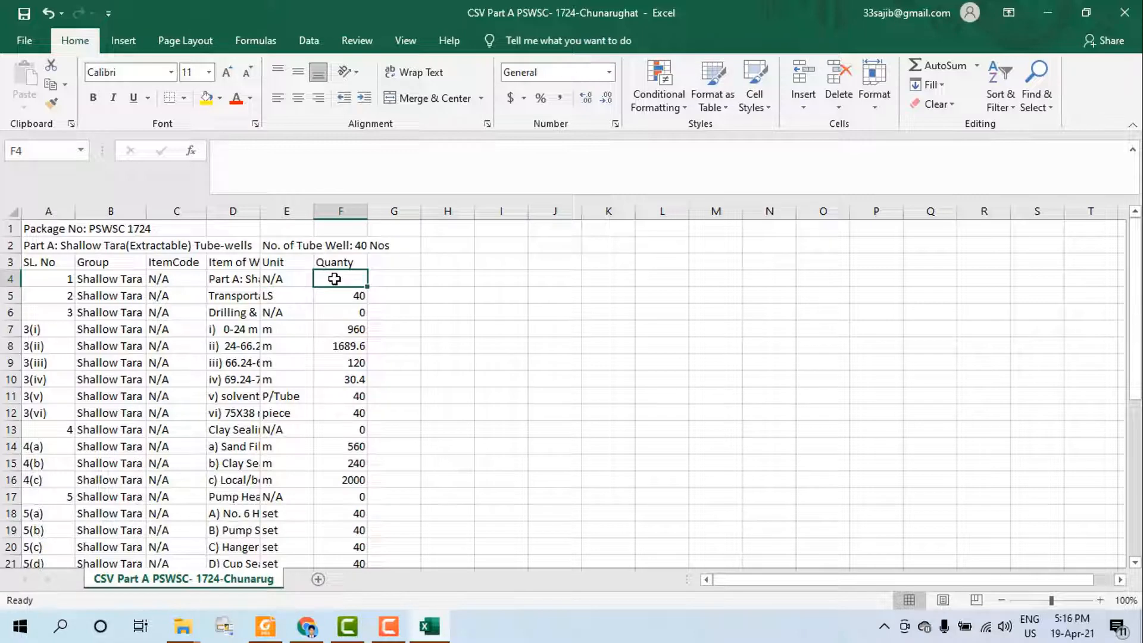
{"action": "left_click", "coordinate": [342, 315]}
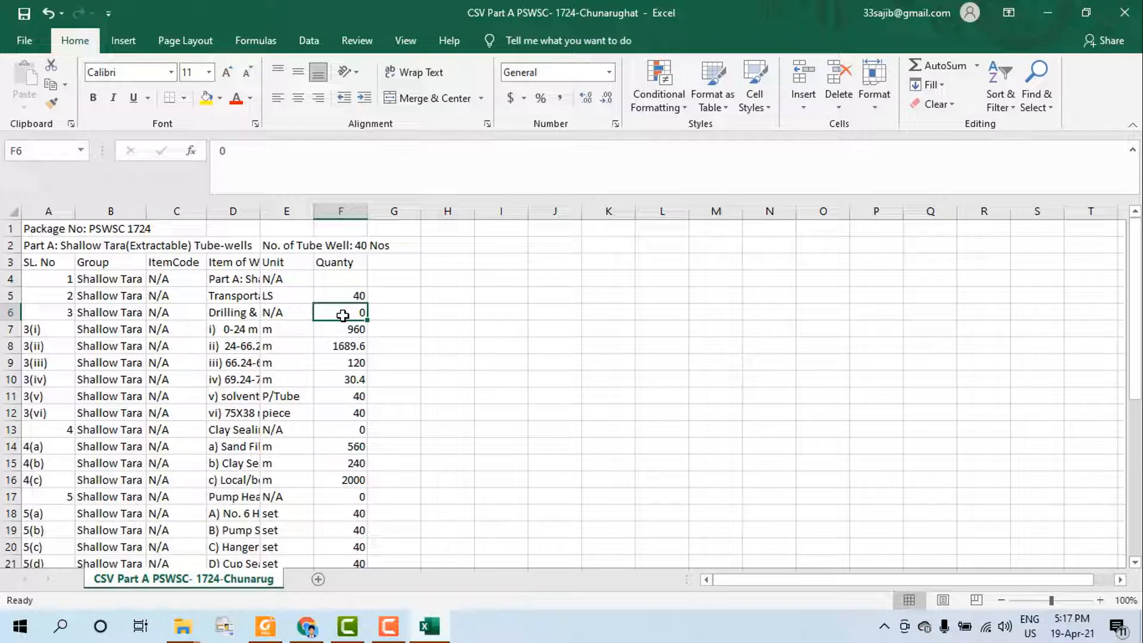
{"action": "key", "text": "Down"}
{"action": "key", "text": "Down"}
{"action": "key", "text": "Down"}
{"action": "key", "text": "Down"}
{"action": "key", "text": "Down"}
{"action": "key", "text": "Down"}
{"action": "key", "text": "Down"}
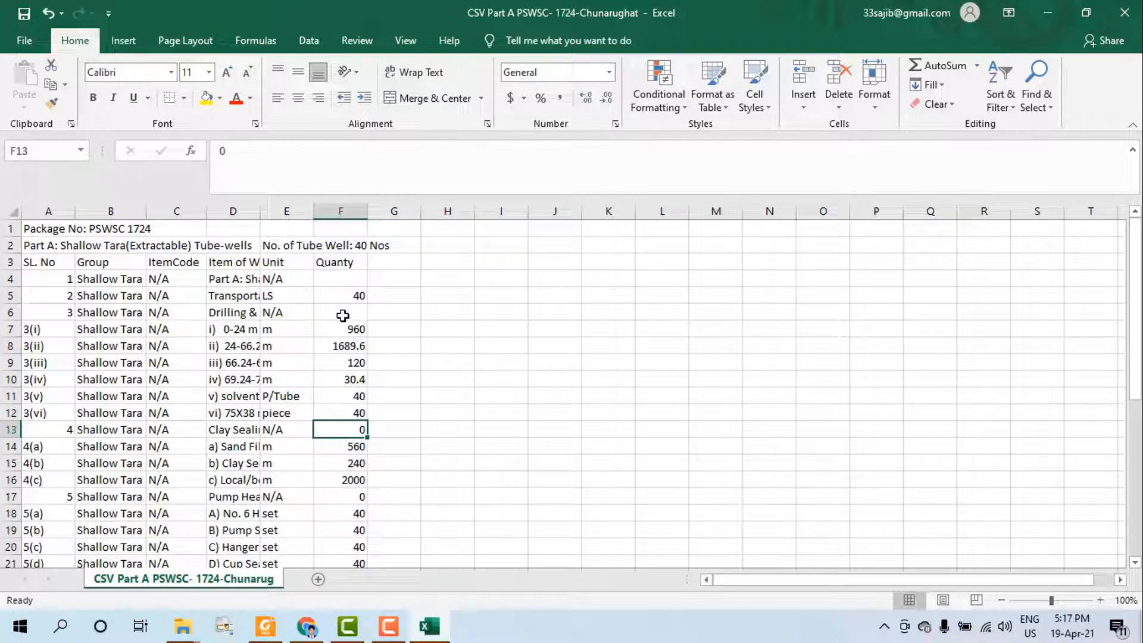
{"action": "key", "text": "Down"}
{"action": "key", "text": "Down"}
{"action": "key", "text": "Down"}
{"action": "key", "text": "Down"}
{"action": "key", "text": "Down"}
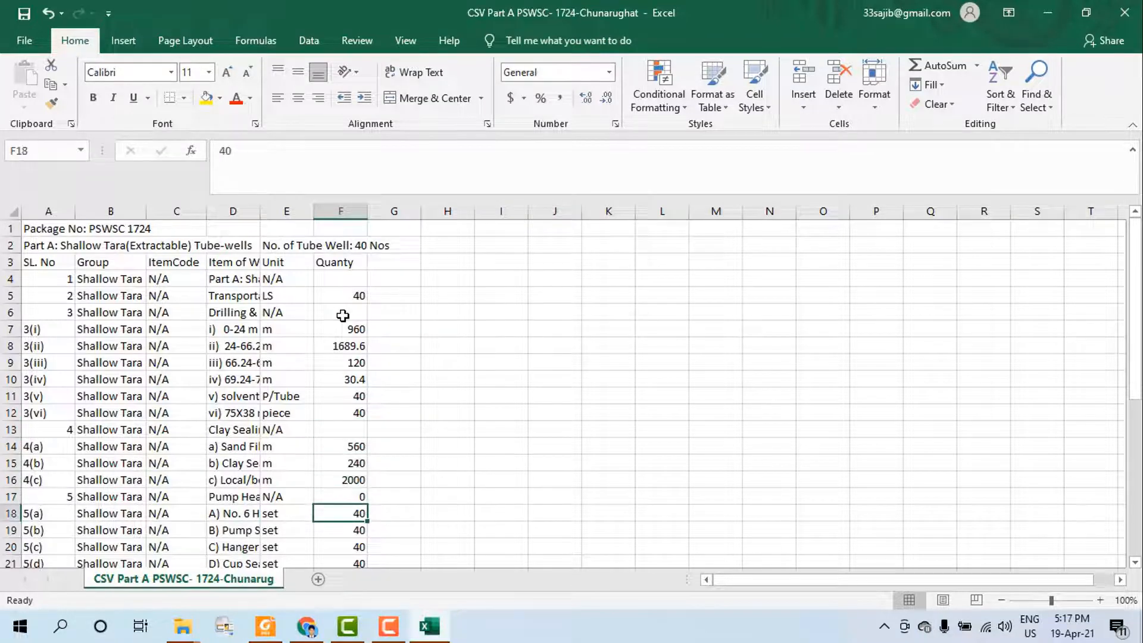
{"action": "key", "text": "Up"}
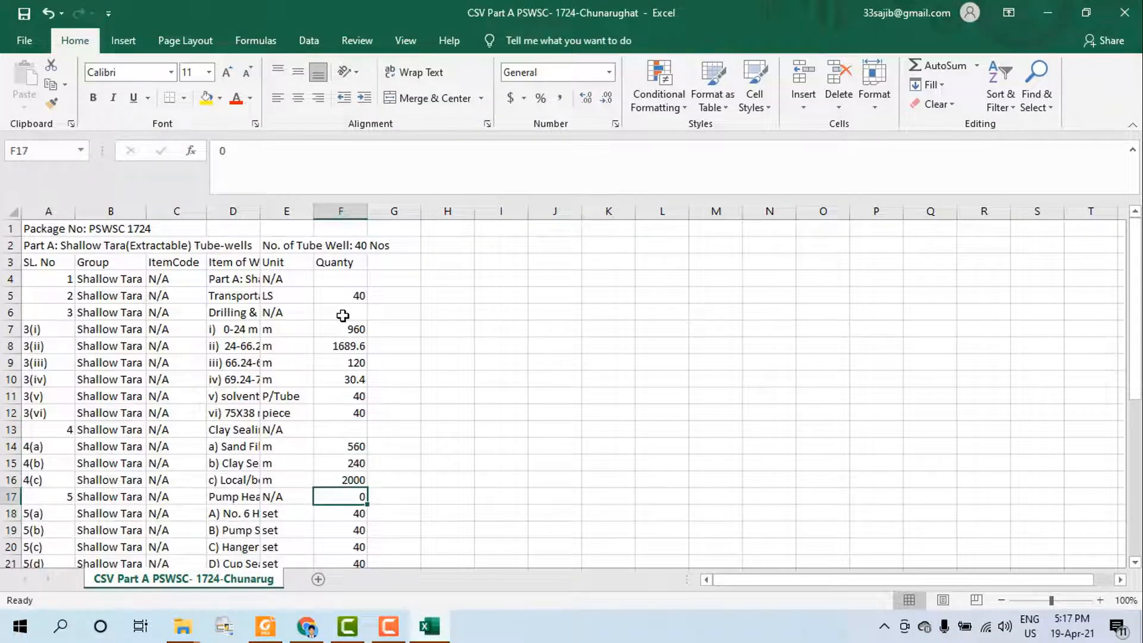
Clear the zero quantity of item 9 in cell F30 of the Quanty column
{"action": "key", "text": "Down"}
{"action": "key", "text": "Down"}
{"action": "key", "text": "Down"}
{"action": "key", "text": "Down"}
{"action": "key", "text": "Down"}
{"action": "key", "text": "Down"}
{"action": "key", "text": "Down"}
{"action": "key", "text": "Down"}
{"action": "key", "text": "Down"}
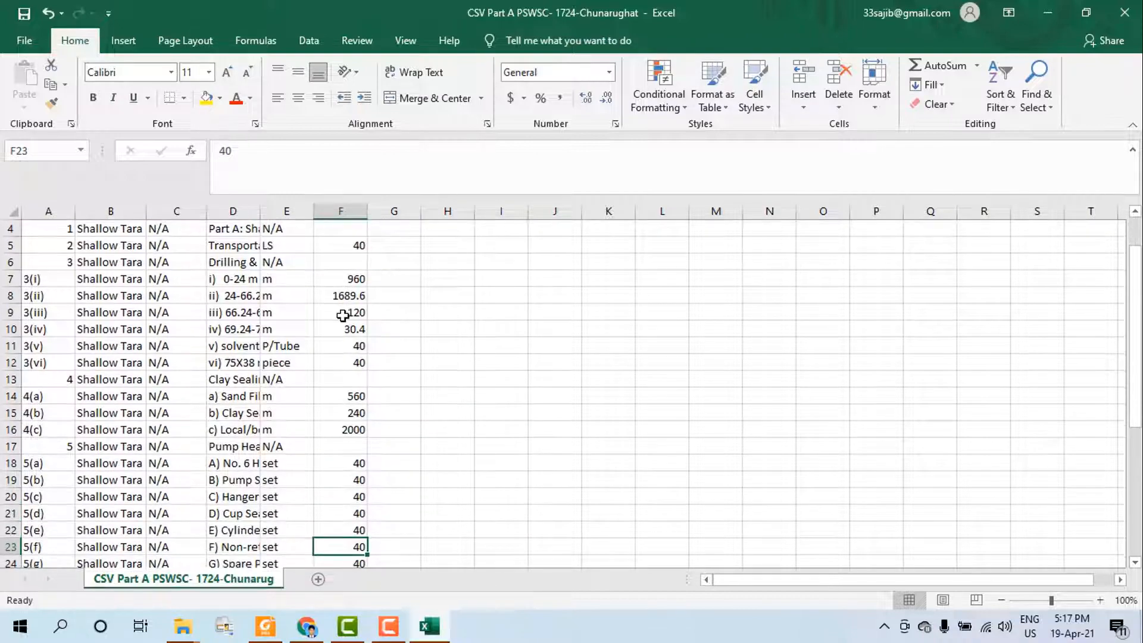
{"action": "key", "text": "Down"}
{"action": "key", "text": "Down"}
{"action": "key", "text": "Down"}
{"action": "key", "text": "Down"}
{"action": "key", "text": "Down"}
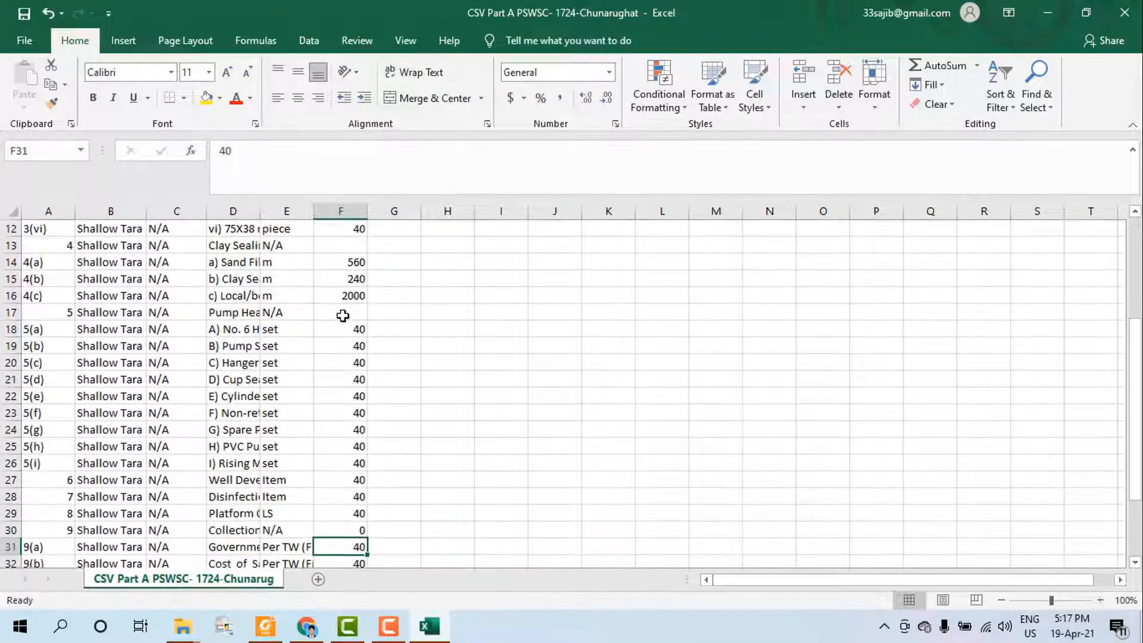
{"action": "key", "text": "Up"}
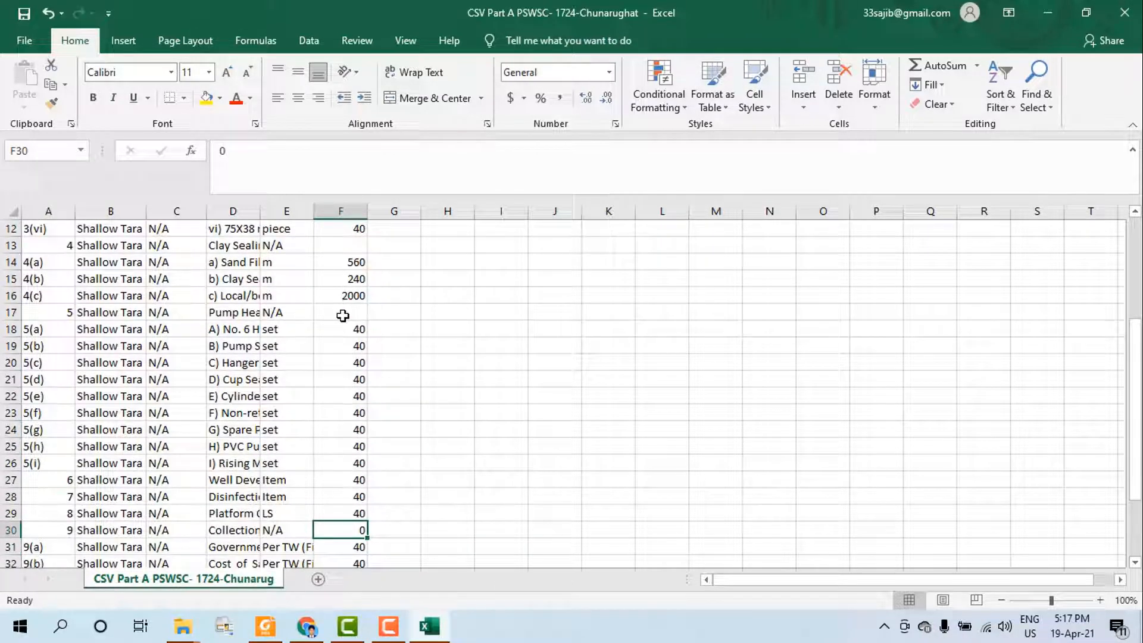
Check the remaining Quanty entries down to the last item in row 37 for further zeros
{"action": "key", "text": "Down"}
{"action": "key", "text": "Down"}
{"action": "key", "text": "Down"}
{"action": "key", "text": "Down"}
{"action": "key", "text": "Down"}
{"action": "key", "text": "Down"}
{"action": "key", "text": "Down"}
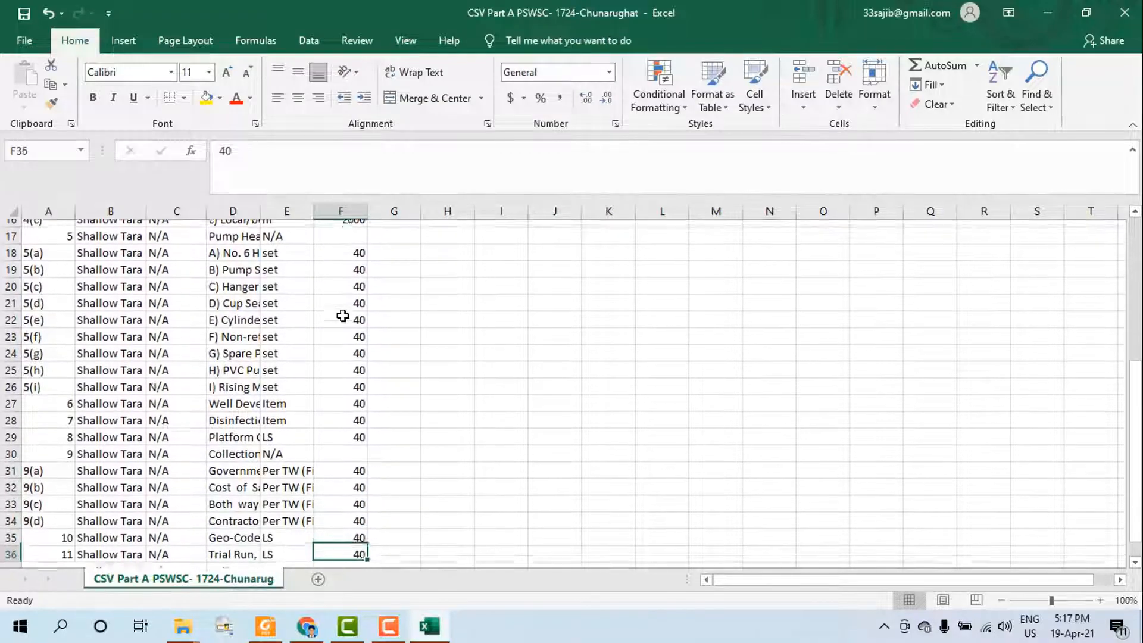
{"action": "key", "text": "Down"}
{"action": "scroll", "coordinate": [598, 455], "scroll_direction": "up", "scroll_amount": 6}
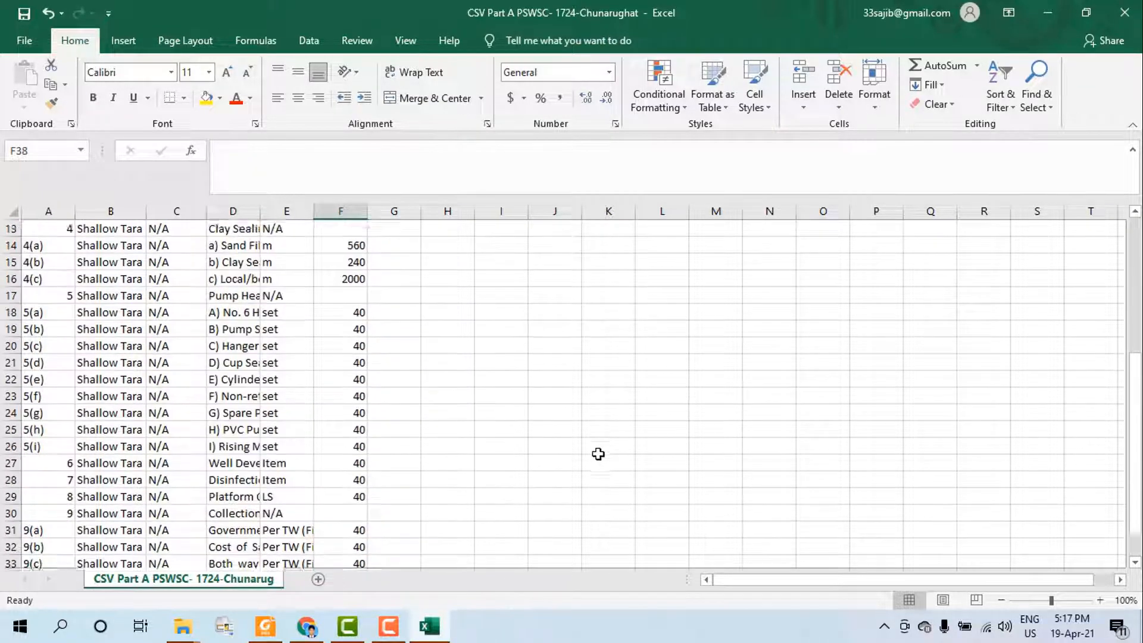
{"action": "left_click", "coordinate": [544, 382]}
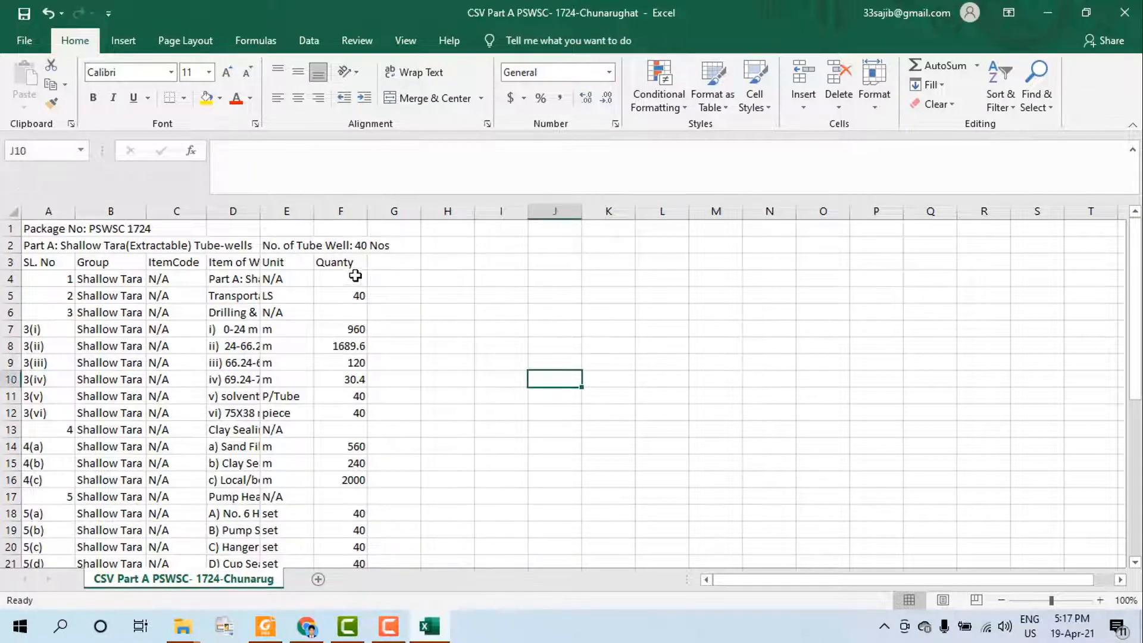
Replace all blank cells in the Quanty column, F3:F37, with 0.001 and review the column down to the last item
{"action": "left_click_drag", "start_coordinate": [354, 268], "coordinate": [352, 523]}
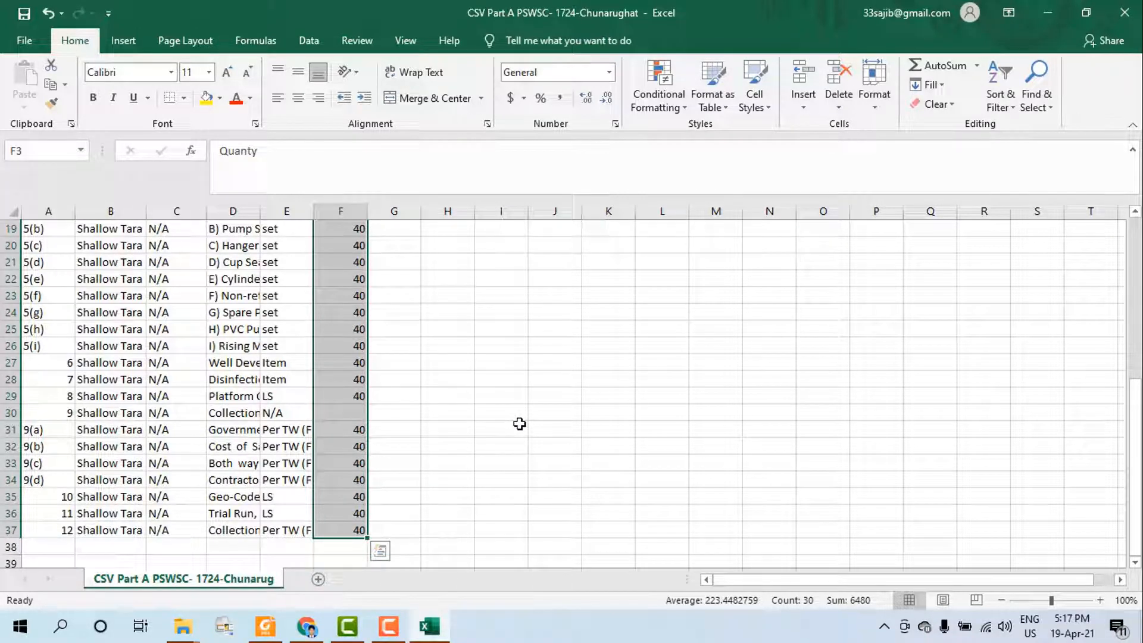
{"action": "key", "text": "ctrl+h"}
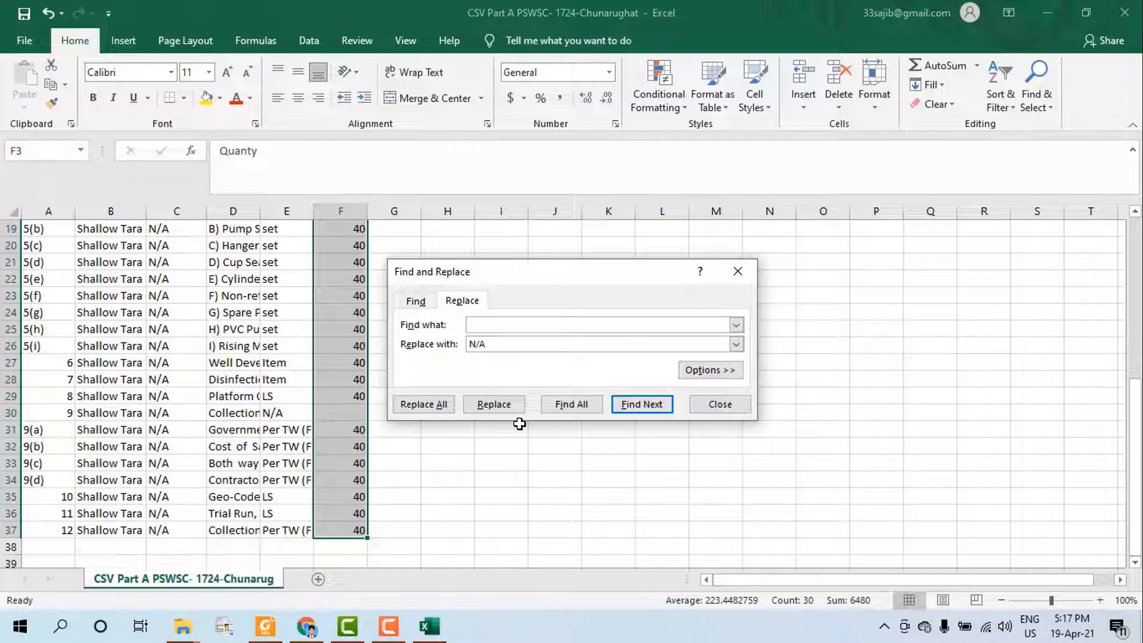
{"action": "double_click", "coordinate": [480, 344]}
{"action": "left_click", "coordinate": [427, 405]}
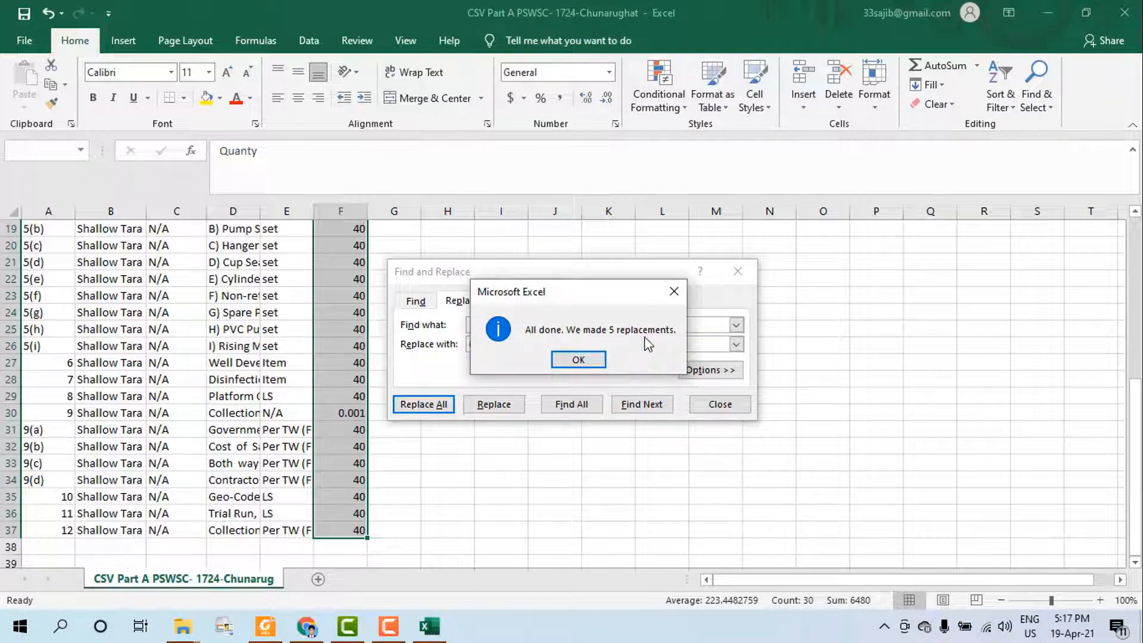
{"action": "left_click", "coordinate": [578, 360]}
{"action": "left_click", "coordinate": [738, 272]}
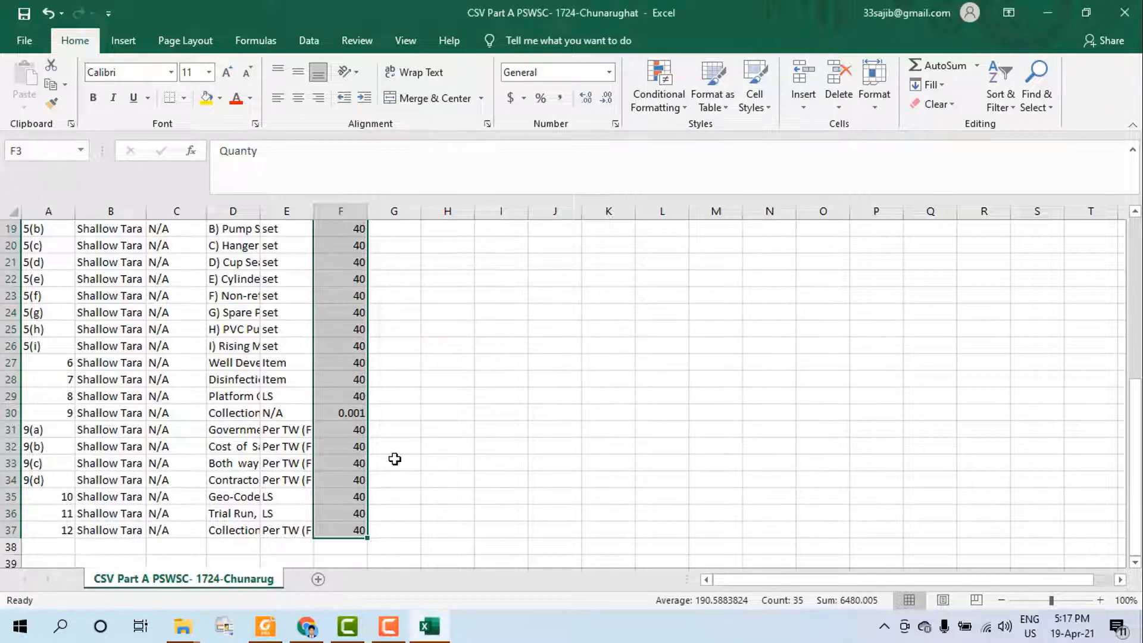
{"action": "scroll", "coordinate": [390, 411], "scroll_direction": "up", "scroll_amount": 6}
{"action": "left_click", "coordinate": [440, 356]}
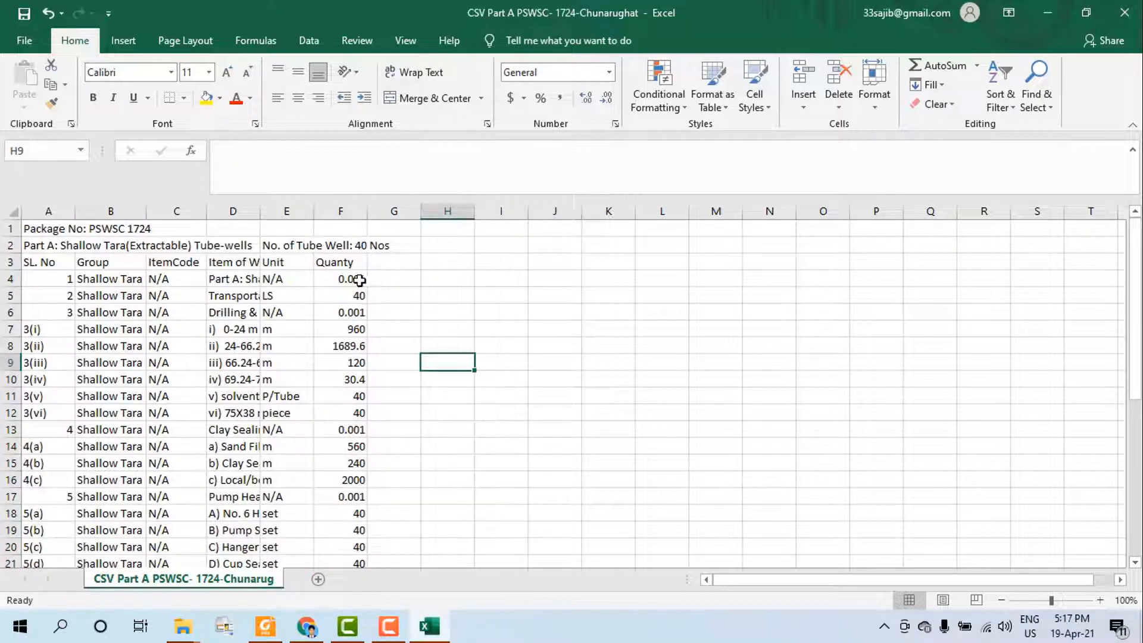
{"action": "left_click", "coordinate": [358, 280]}
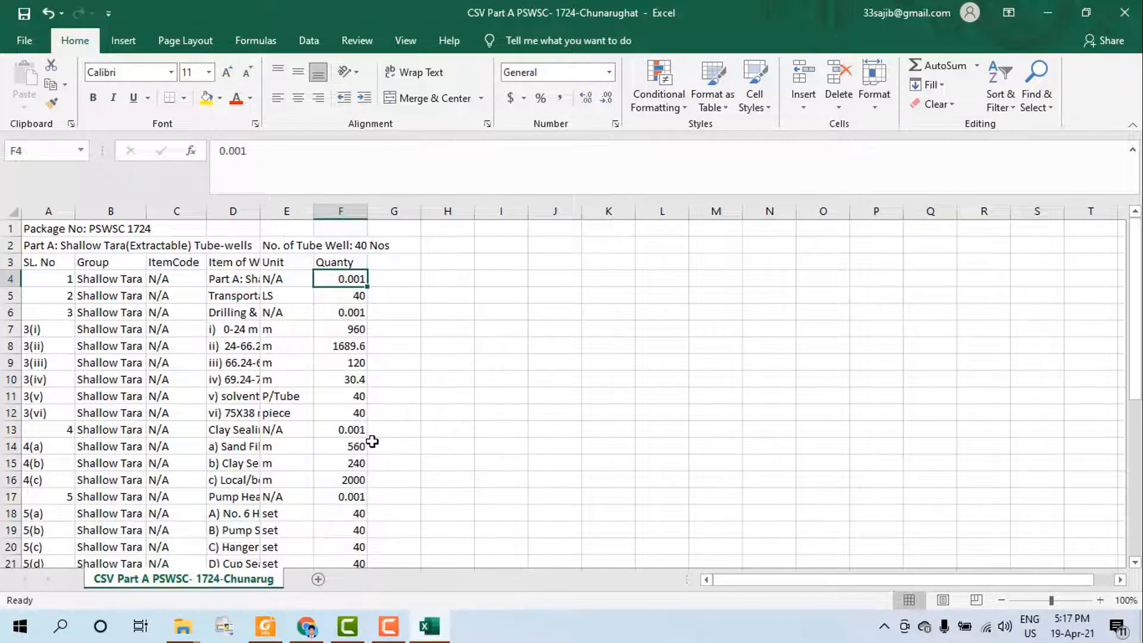
{"action": "scroll", "coordinate": [186, 426], "scroll_direction": "down", "scroll_amount": 7}
{"action": "left_click", "coordinate": [657, 510]}
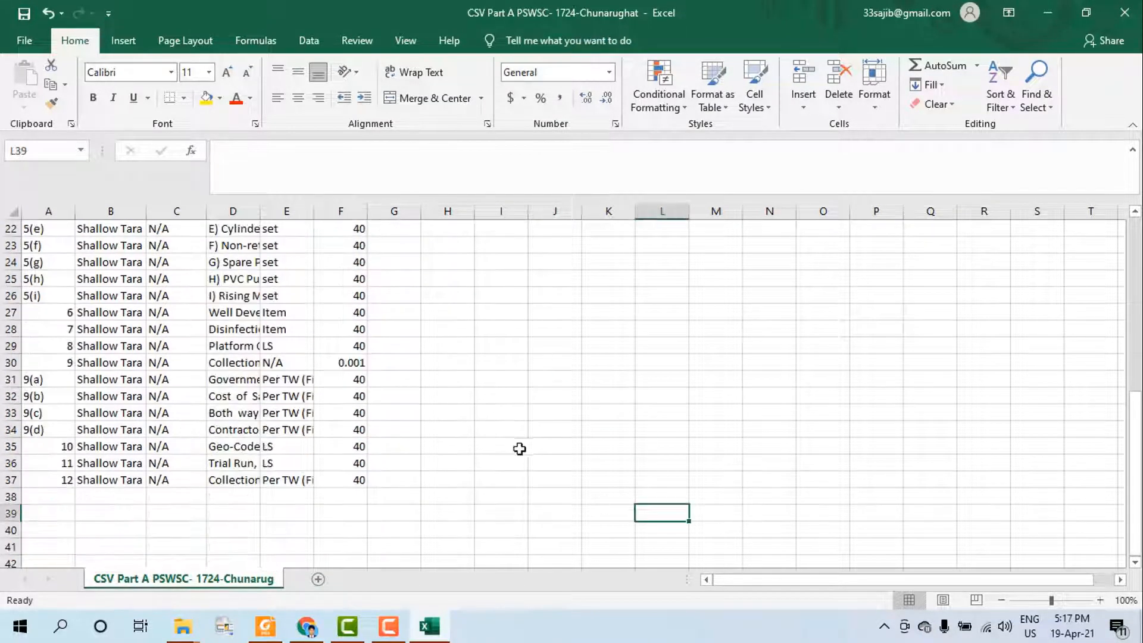